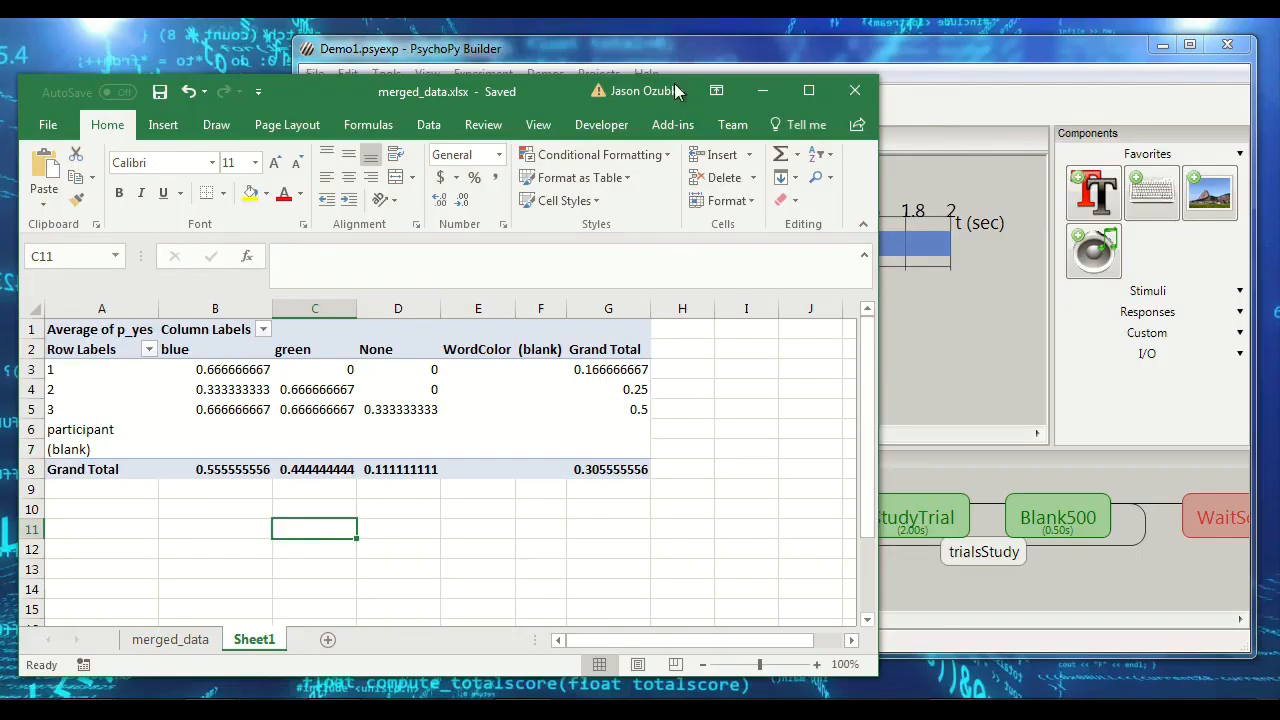
Maximize the merged_data.xlsx workbook and remove the average of p_yes from the pivot table's values on Sheet1.
{"action": "double_click", "coordinate": [554, 86]}
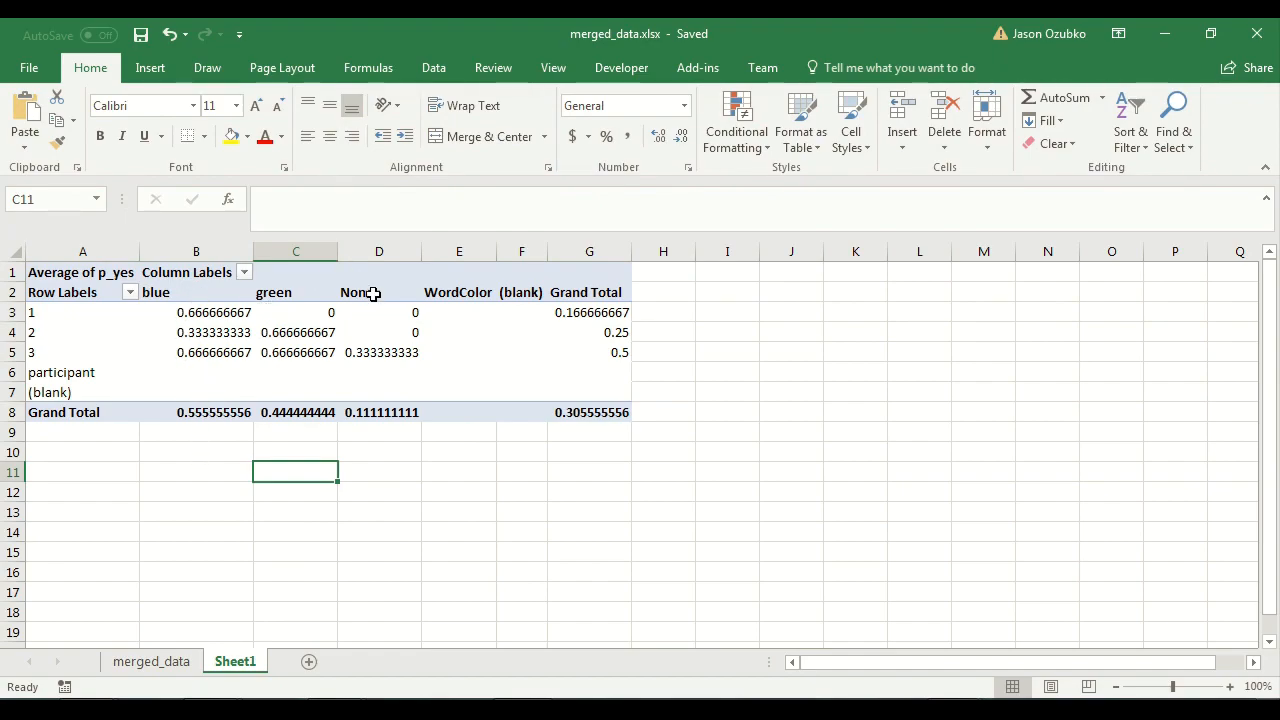
{"action": "left_click", "coordinate": [410, 350]}
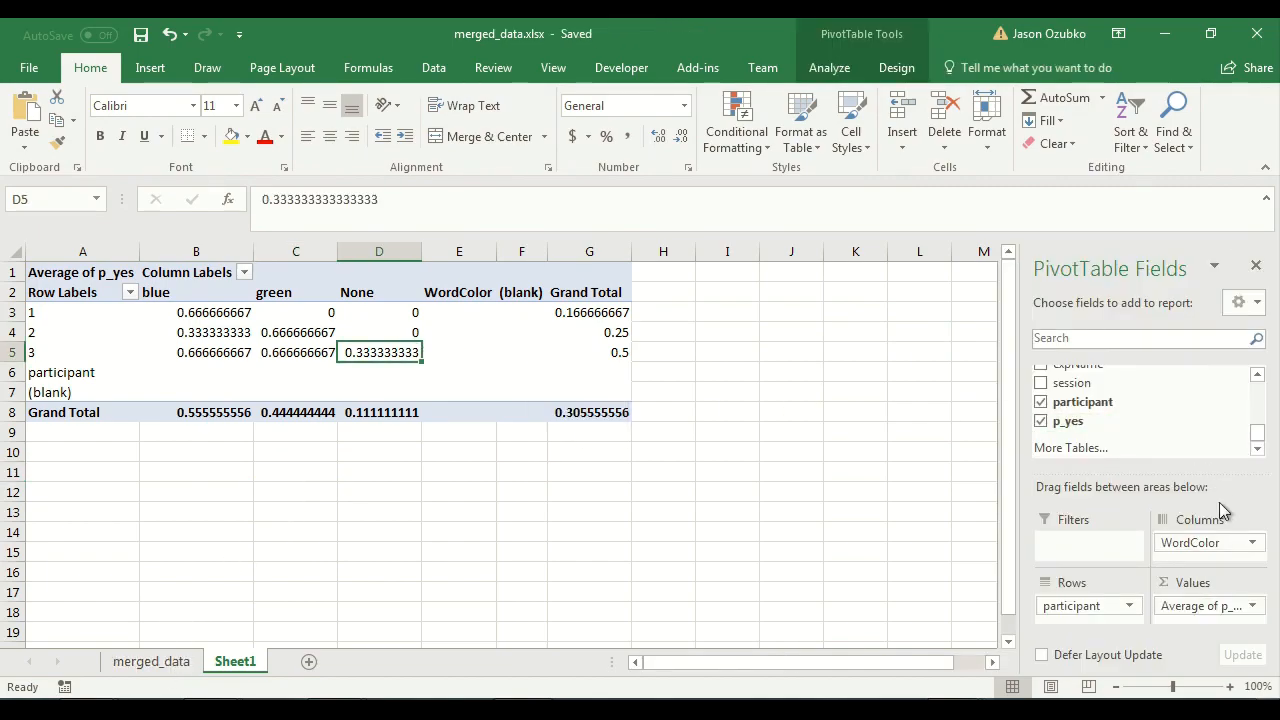
{"action": "mouse_move", "coordinate": [1150, 474]}
{"action": "left_mouse_down"}
{"action": "mouse_move", "coordinate": [1152, 408]}
{"action": "mouse_move", "coordinate": [1154, 453]}
{"action": "left_mouse_up"}
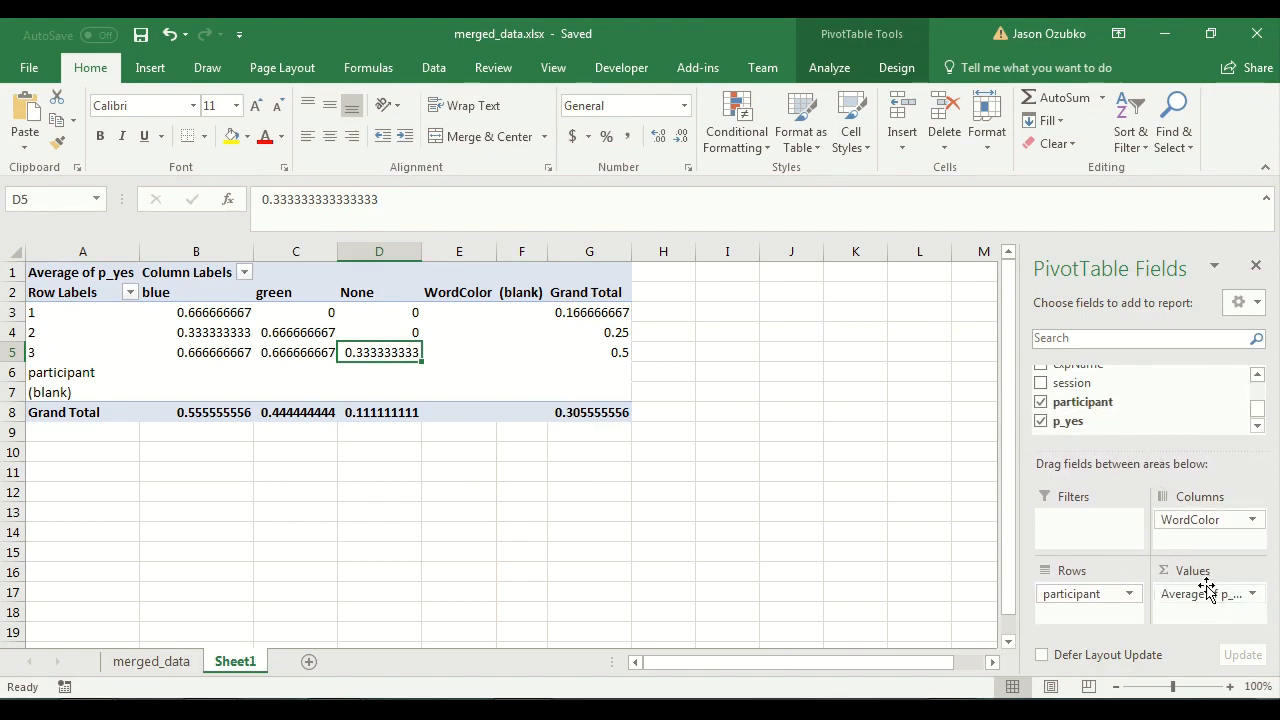
{"action": "left_click_drag", "start_coordinate": [1215, 597], "coordinate": [1112, 400]}
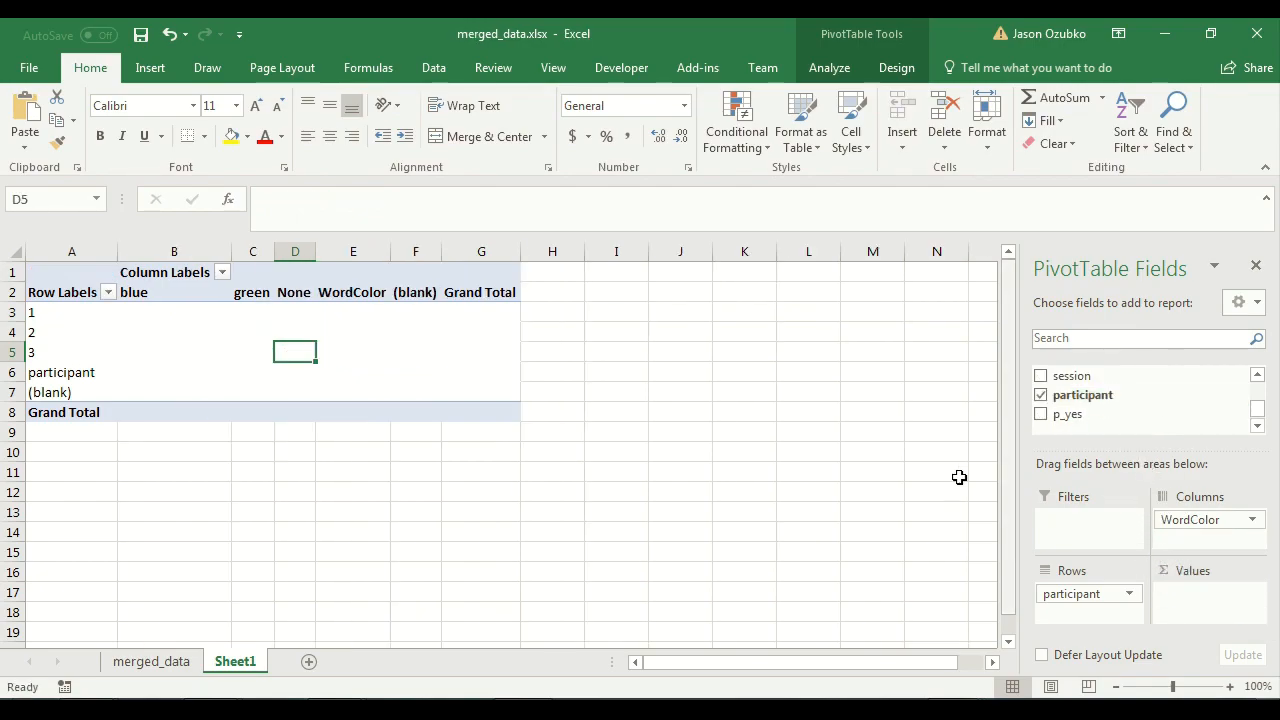
Widen the keyTest.rt column on the merged_data sheet so the reaction times show with more decimals.
{"action": "left_click", "coordinate": [160, 664]}
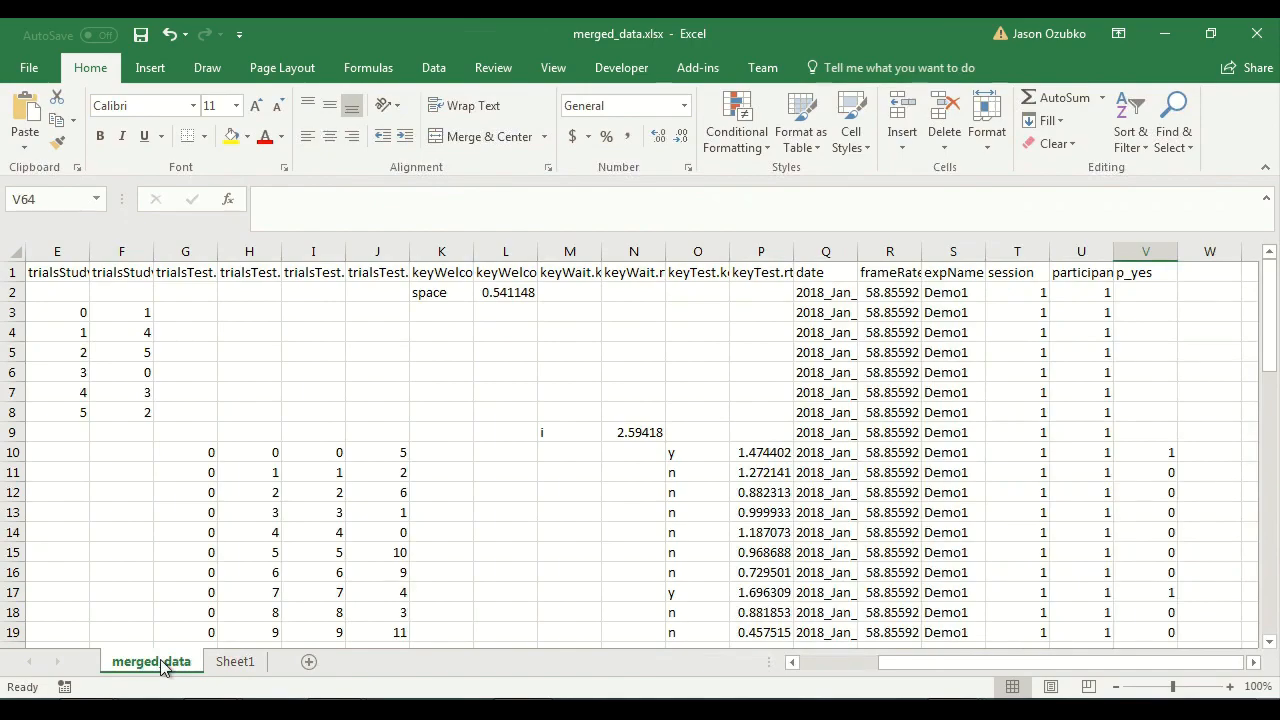
{"action": "scroll", "coordinate": [762, 372], "scroll_direction": "down", "scroll_amount": 3}
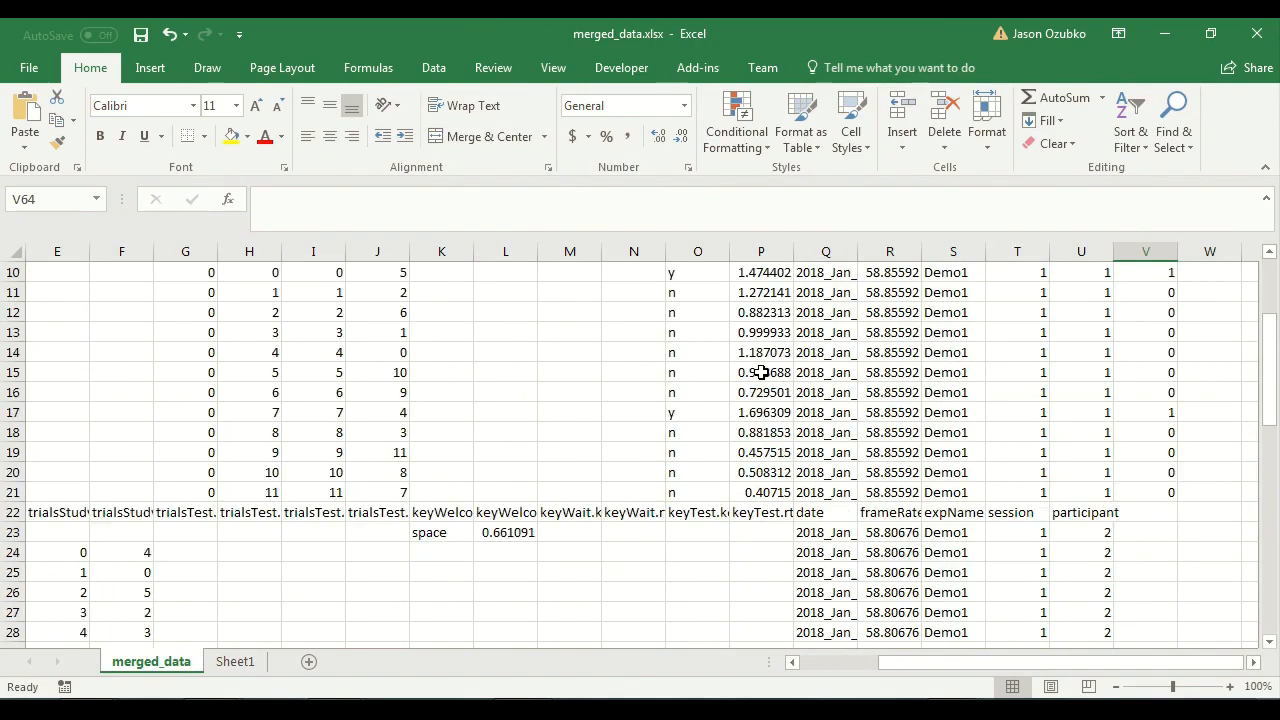
{"action": "scroll", "coordinate": [762, 372], "scroll_direction": "up", "scroll_amount": 1}
{"action": "left_click_drag", "start_coordinate": [793, 252], "coordinate": [844, 251]}
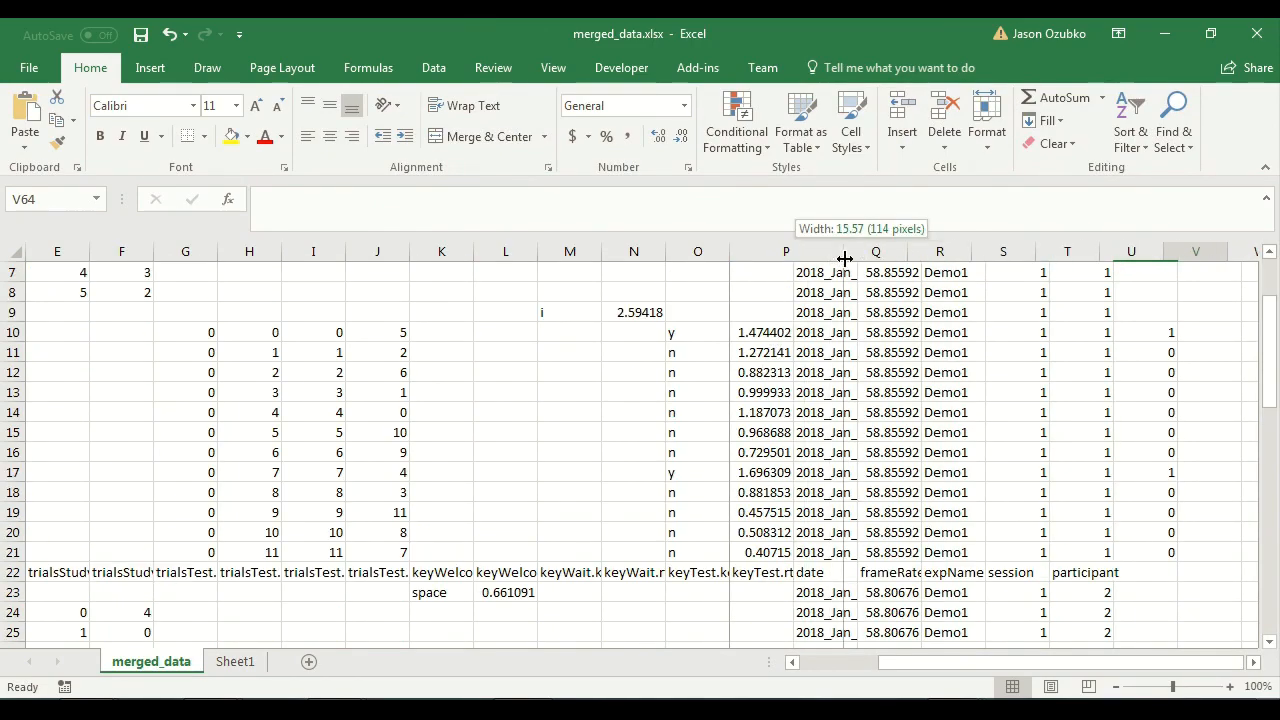
{"action": "scroll", "coordinate": [791, 314], "scroll_direction": "up", "scroll_amount": 2}
{"action": "left_click", "coordinate": [774, 265]}
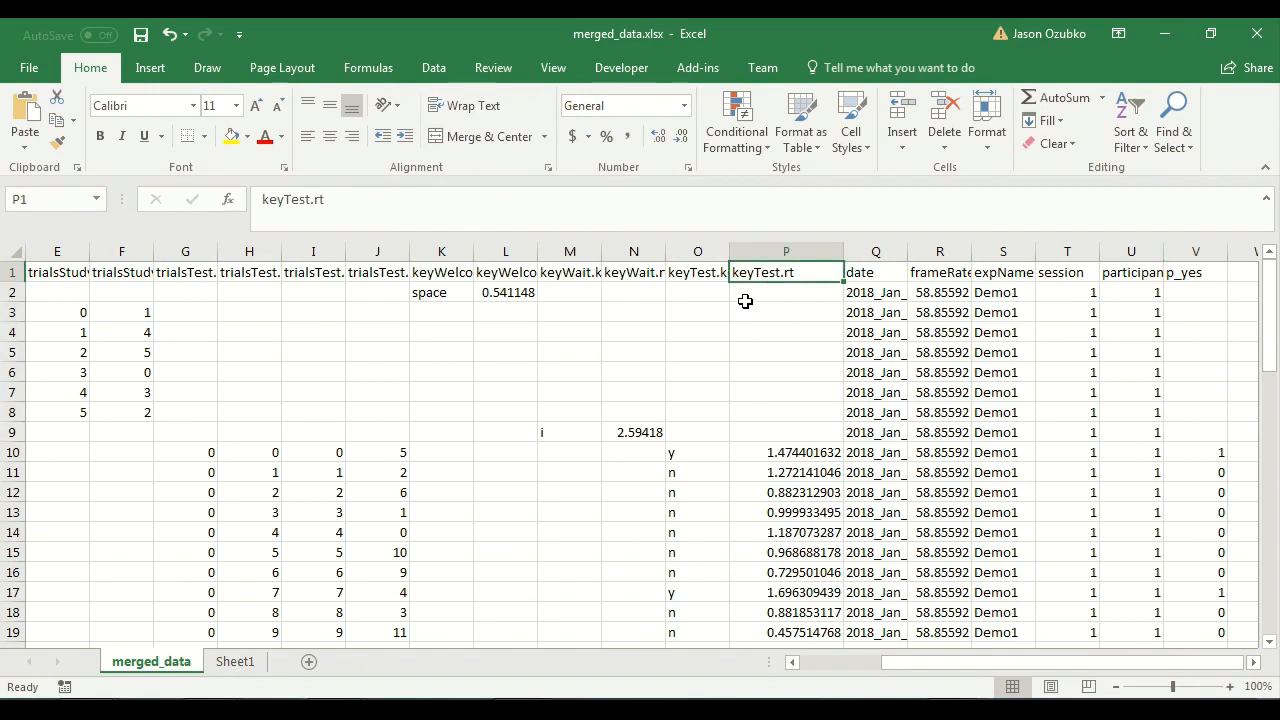
{"action": "left_click_drag", "start_coordinate": [843, 251], "coordinate": [818, 251]}
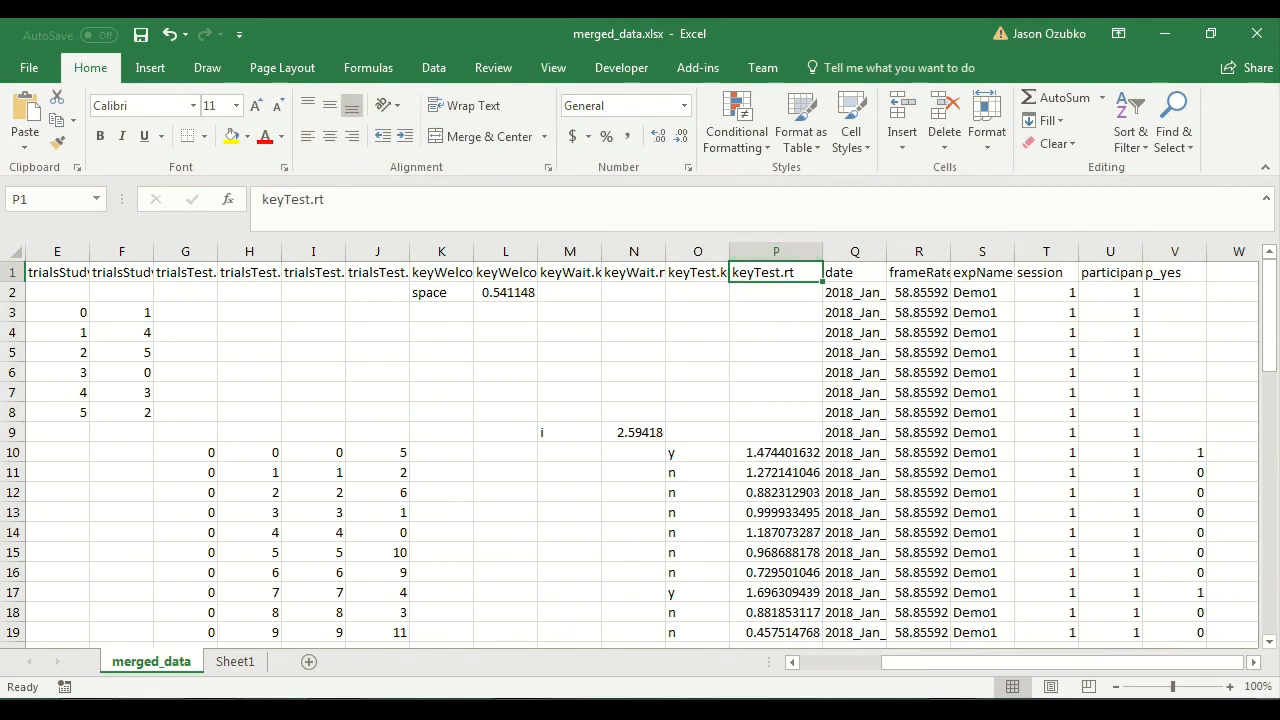
Switch to PsychoPy Builder, check the keyTest component's properties in the TestTrial routine without changing them, and return to the Excel workbook.
{"action": "left_click", "coordinate": [921, 606]}
{"action": "left_click_drag", "start_coordinate": [709, 622], "coordinate": [1121, 619]}
{"action": "left_click", "coordinate": [766, 530]}
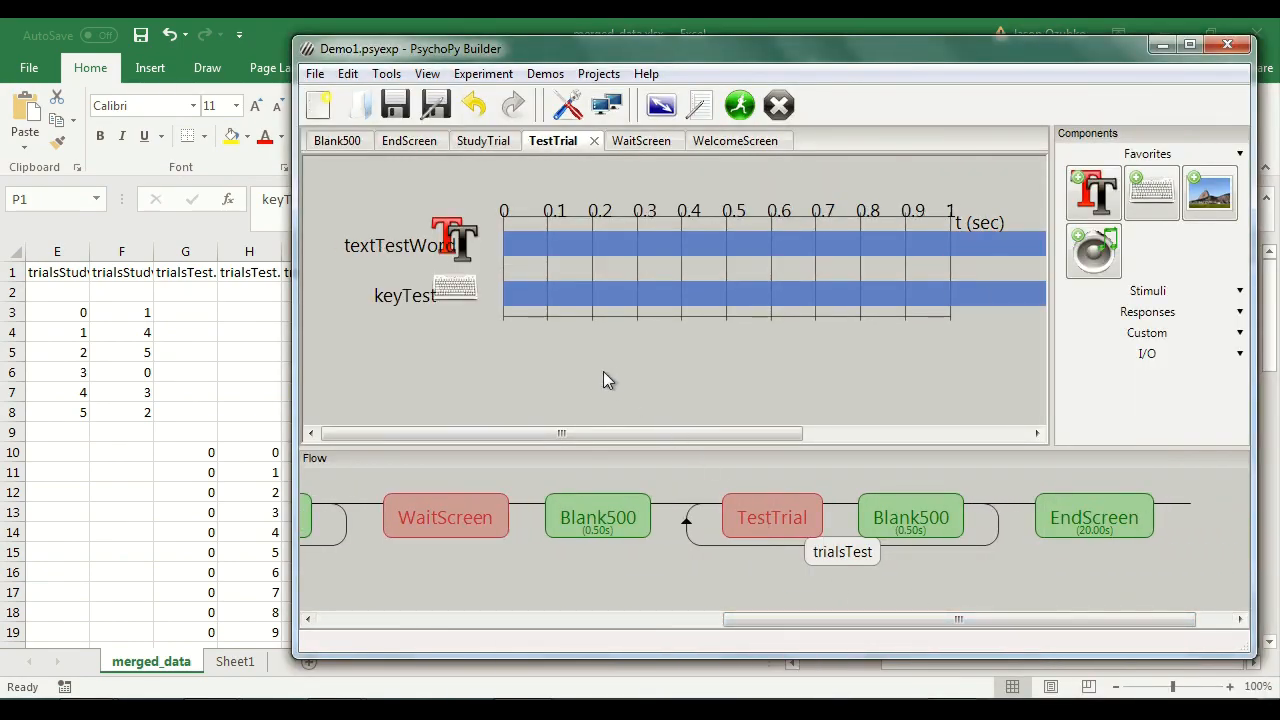
{"action": "left_click", "coordinate": [458, 291]}
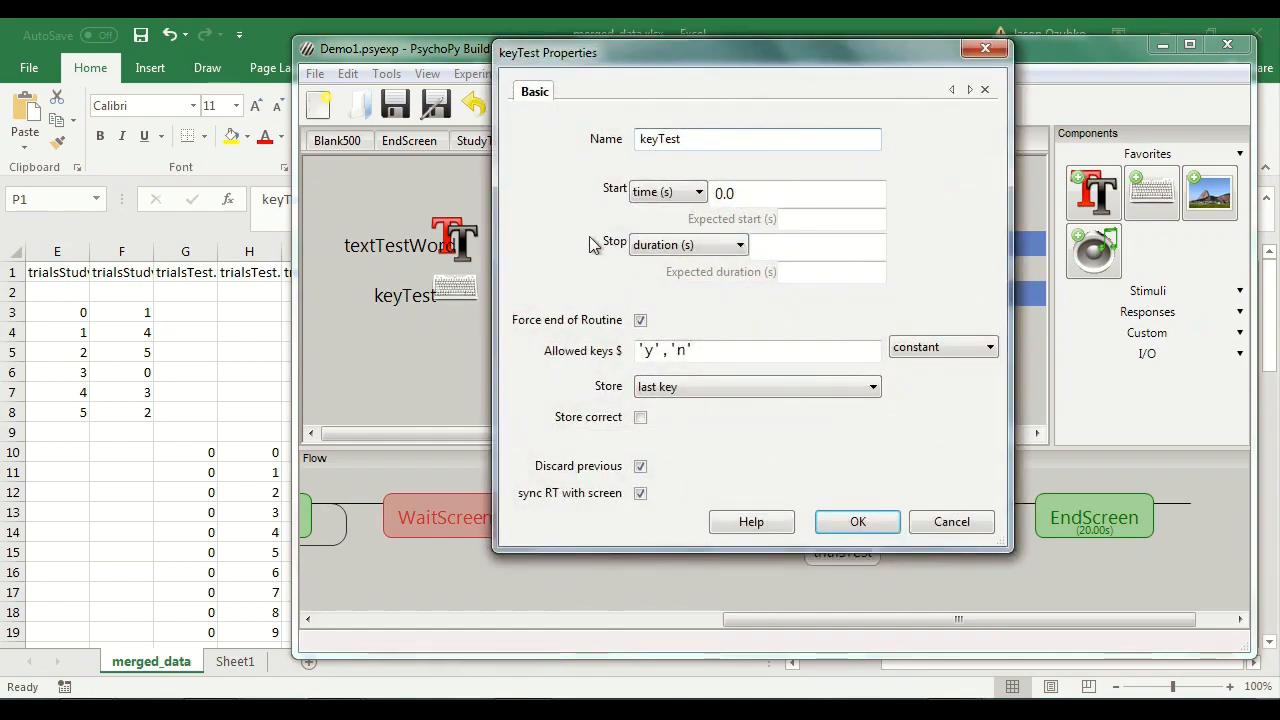
{"action": "left_click", "coordinate": [952, 522]}
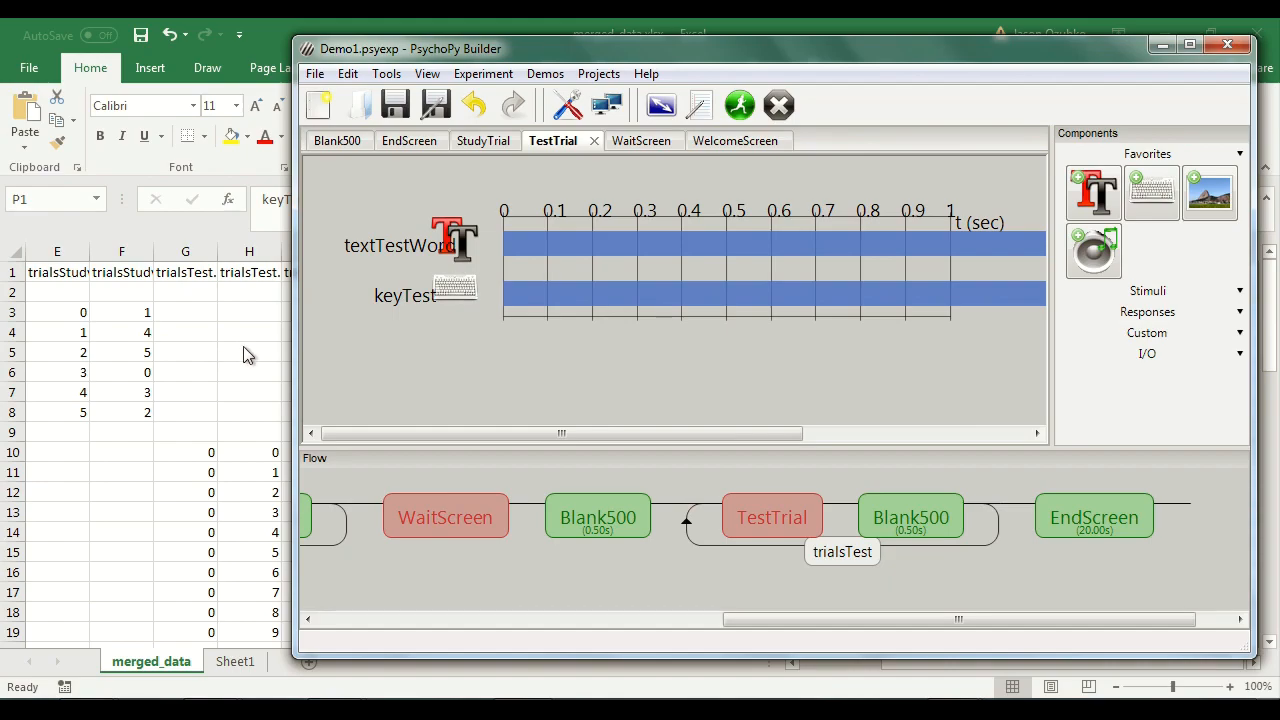
{"action": "key", "text": "alt+Tab"}
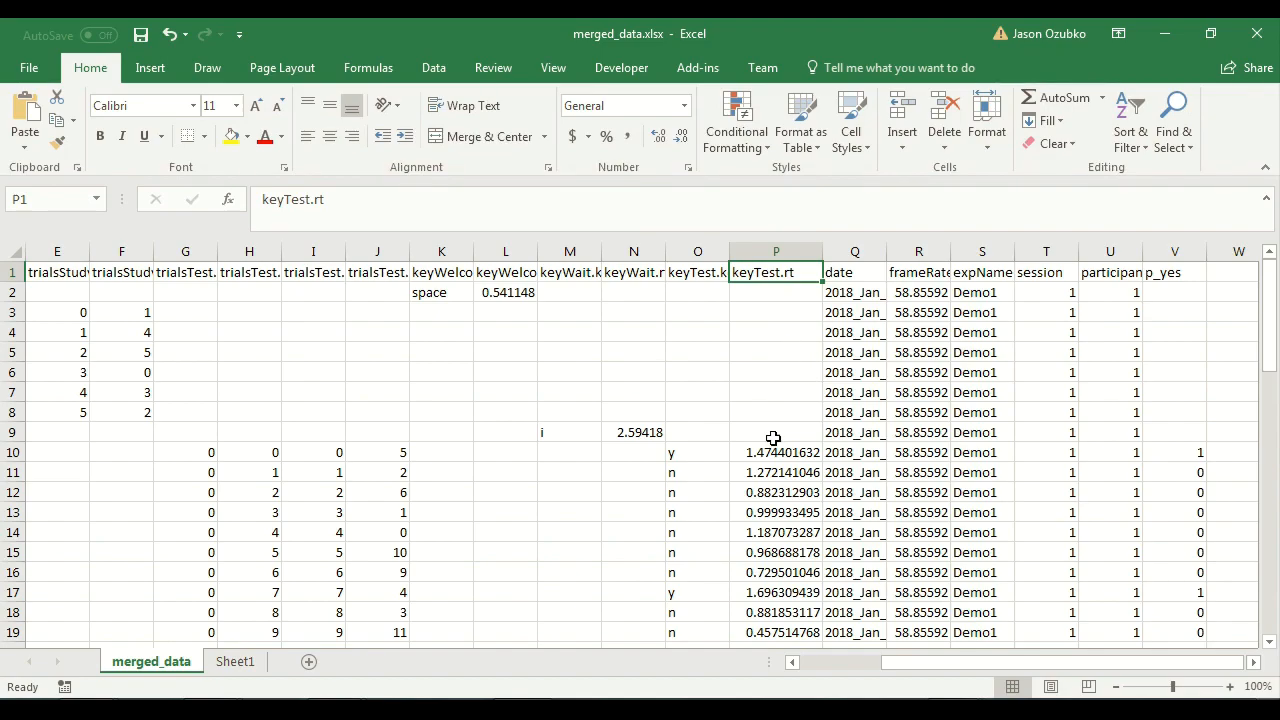
Examine participant 1's test-trial reaction times in the keyTest.rt column of the merged_data sheet.
{"action": "scroll", "coordinate": [765, 424], "scroll_direction": "down", "scroll_amount": 2}
{"action": "scroll", "coordinate": [758, 390], "scroll_direction": "up", "scroll_amount": 2}
{"action": "scroll", "coordinate": [754, 362], "scroll_direction": "down", "scroll_amount": 1}
{"action": "scroll", "coordinate": [754, 362], "scroll_direction": "up", "scroll_amount": 1}
{"action": "scroll", "coordinate": [754, 355], "scroll_direction": "down", "scroll_amount": 2}
{"action": "left_click", "coordinate": [757, 337]}
{"action": "left_click", "coordinate": [762, 354]}
{"action": "left_click", "coordinate": [768, 374]}
{"action": "left_click", "coordinate": [773, 331]}
{"action": "left_click", "coordinate": [766, 354]}
{"action": "left_click", "coordinate": [766, 370]}
{"action": "left_click", "coordinate": [764, 390]}
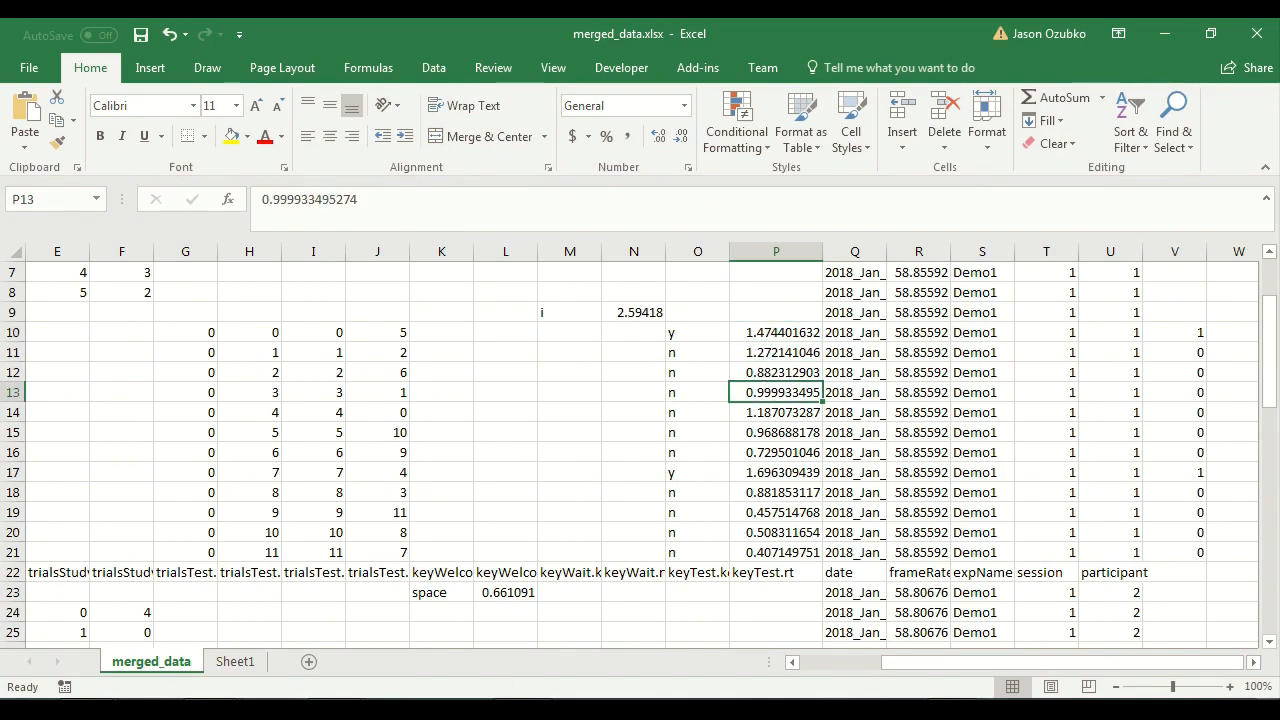
Add the keyTest.rt field to the Values area of the pivot table on Sheet1.
{"action": "left_click", "coordinate": [236, 662]}
{"action": "left_click", "coordinate": [1258, 378]}
{"action": "left_click", "coordinate": [1258, 378]}
{"action": "left_click", "coordinate": [1258, 378]}
{"action": "left_click", "coordinate": [1259, 378]}
{"action": "left_click", "coordinate": [1259, 378]}
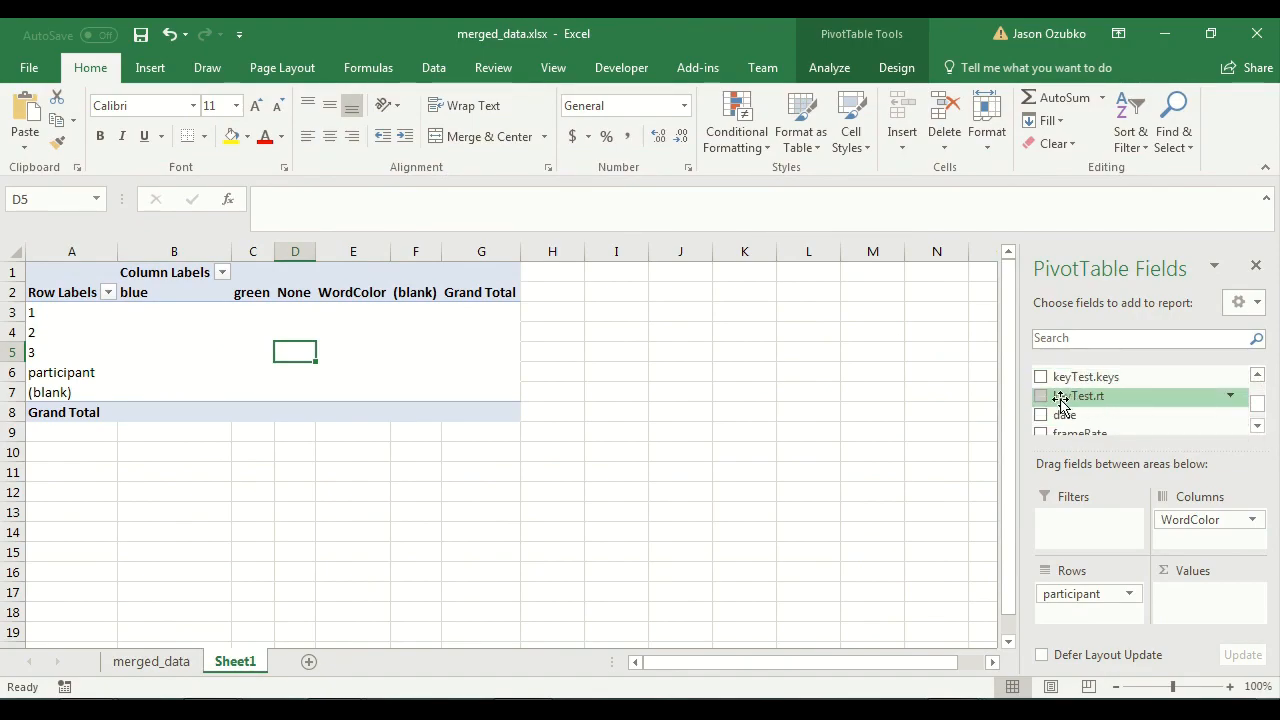
{"action": "left_click_drag", "start_coordinate": [1080, 402], "coordinate": [1188, 602]}
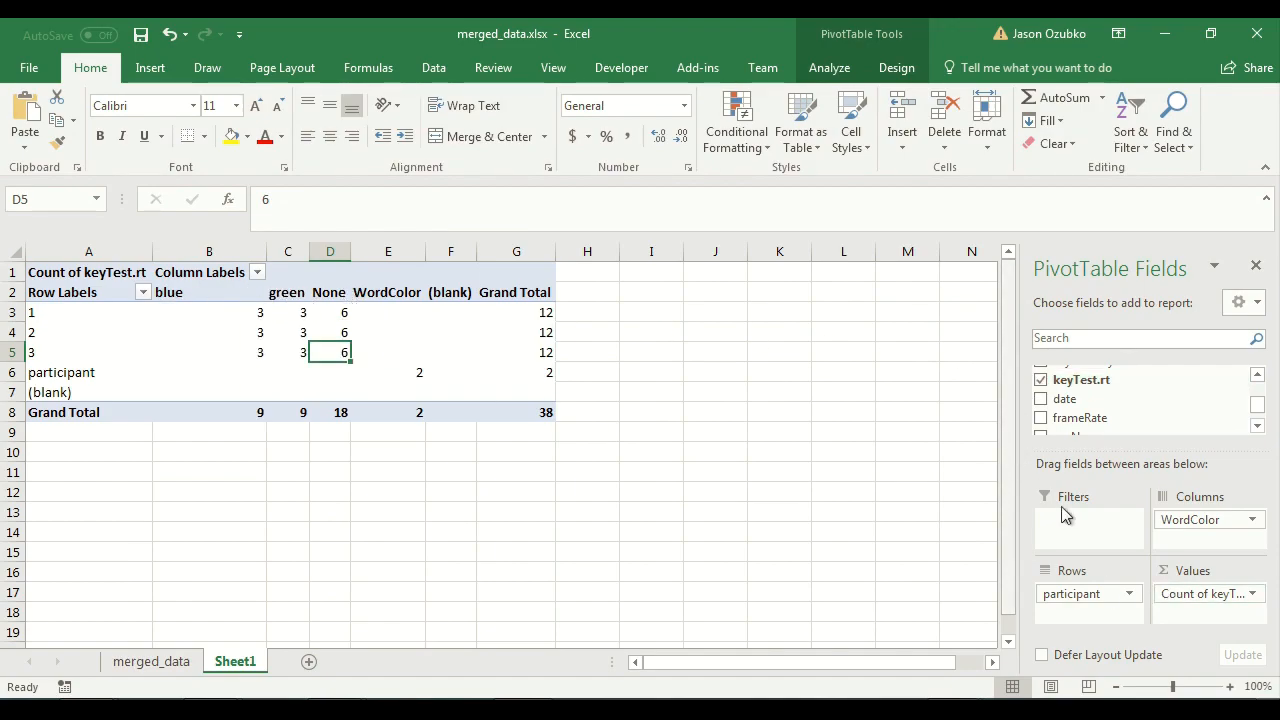
Change the keyTest.rt value field to be summarized by Average.
{"action": "left_click", "coordinate": [1250, 594]}
{"action": "left_click", "coordinate": [1186, 571]}
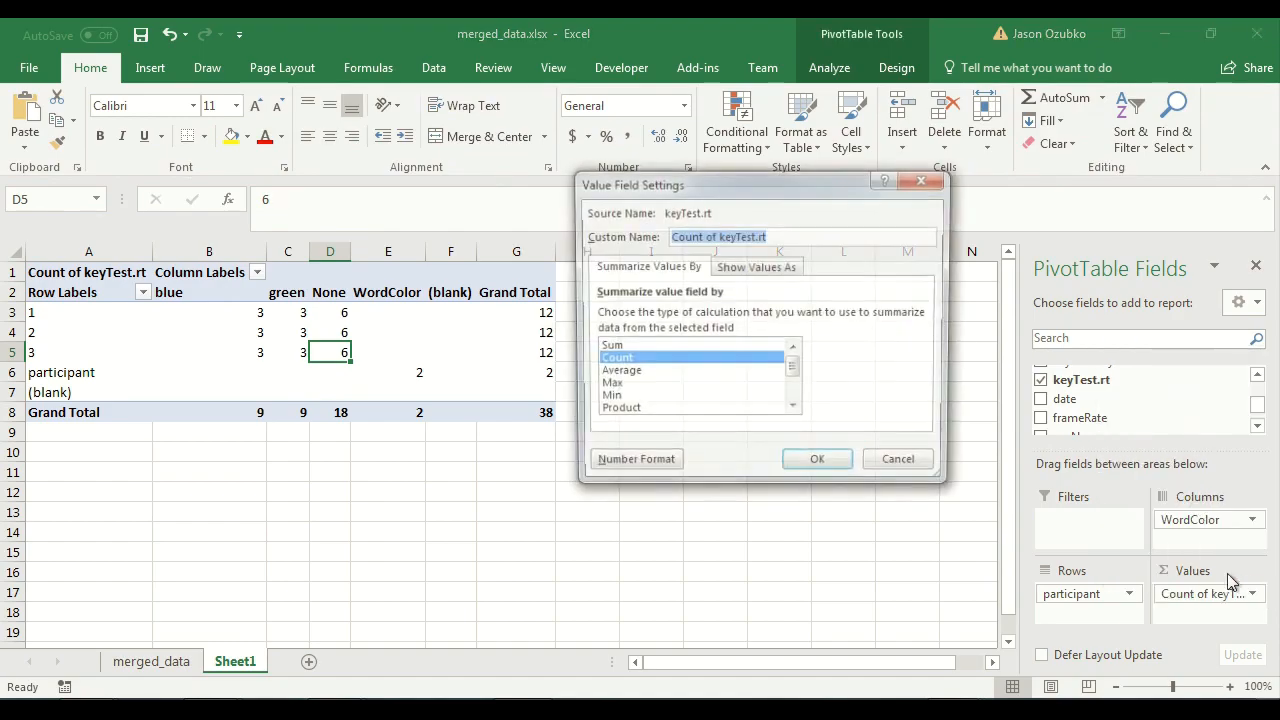
{"action": "left_click", "coordinate": [638, 373]}
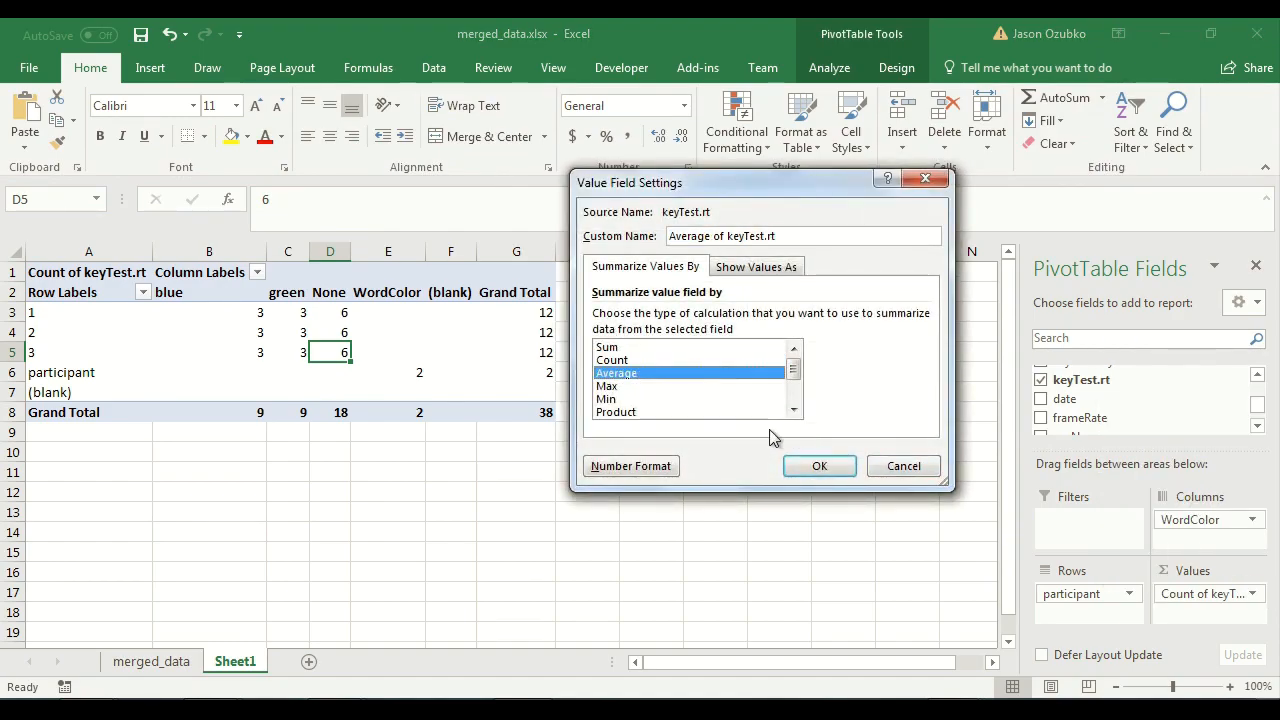
{"action": "left_click", "coordinate": [820, 466]}
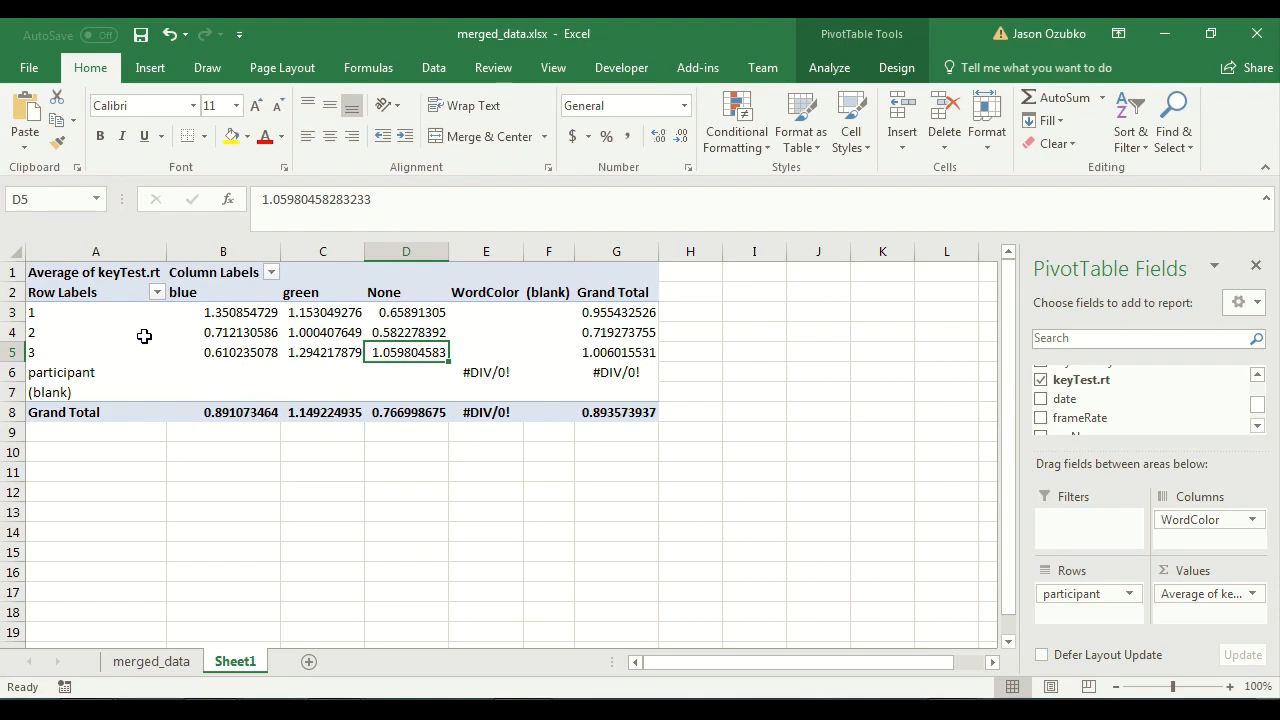
Enlarge the pivot table's field list and locate the p_yes field at its end.
{"action": "mouse_move", "coordinate": [211, 381]}
{"action": "left_click_drag", "start_coordinate": [1258, 406], "coordinate": [1258, 386]}
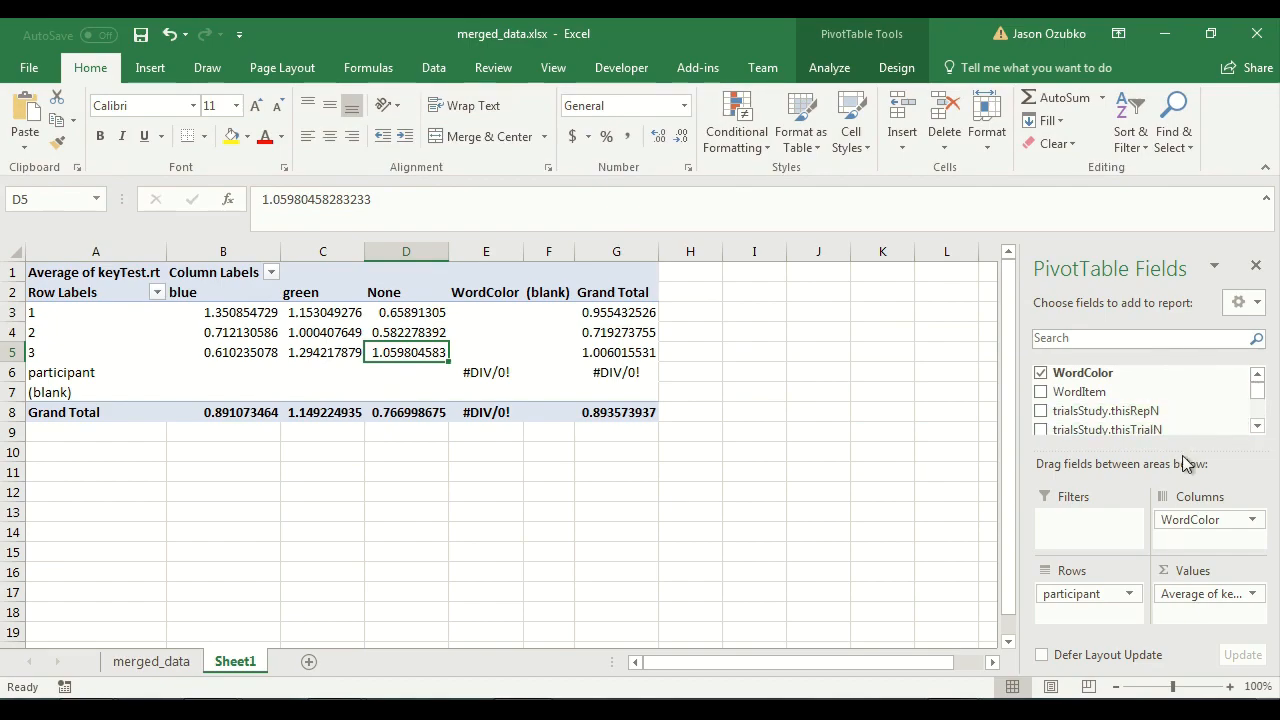
{"action": "left_click_drag", "start_coordinate": [1186, 446], "coordinate": [1186, 467]}
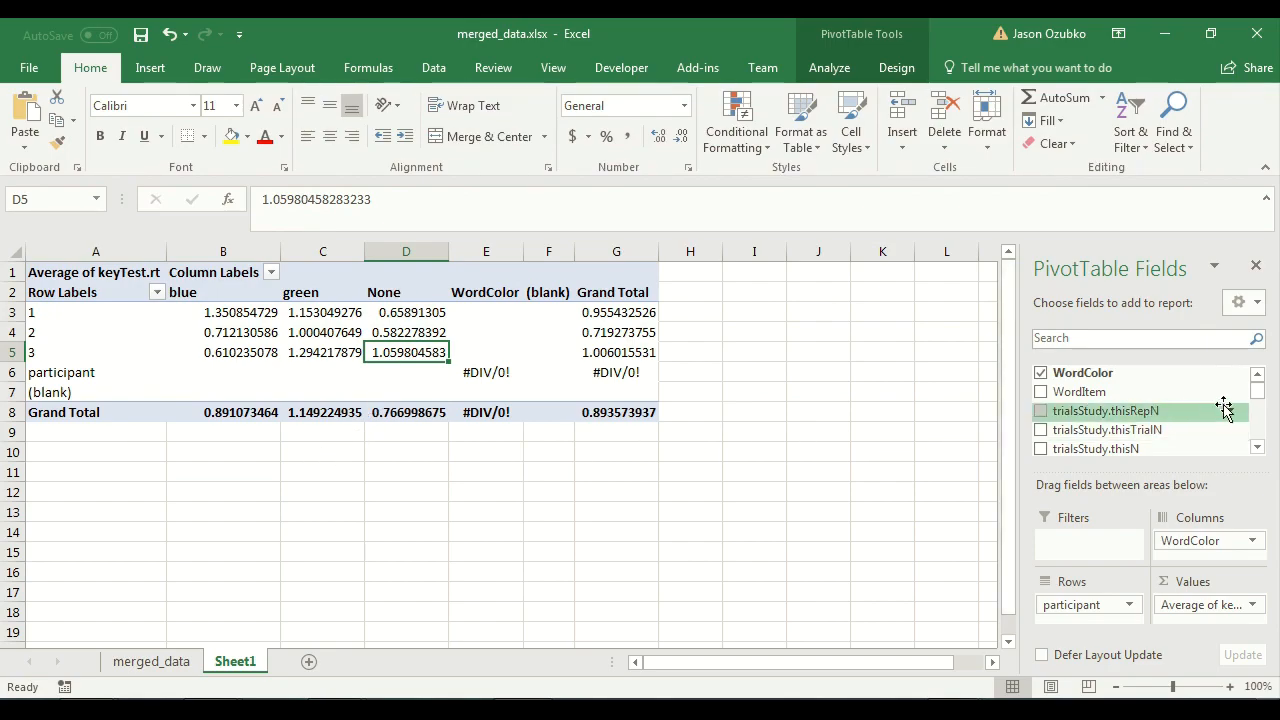
{"action": "left_click_drag", "start_coordinate": [1257, 400], "coordinate": [1252, 434]}
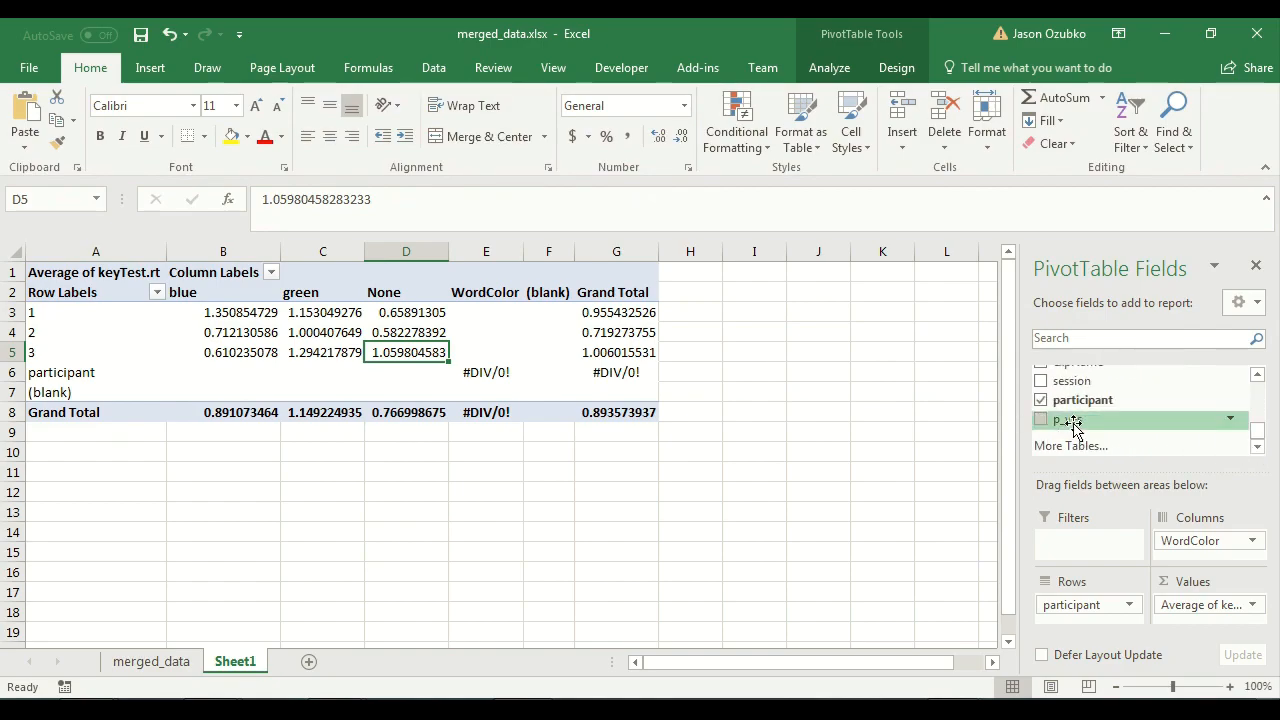
Compare the p_yes values with the matching keyTest.rt reaction times of participant 1 on the merged_data sheet.
{"action": "left_click", "coordinate": [148, 664]}
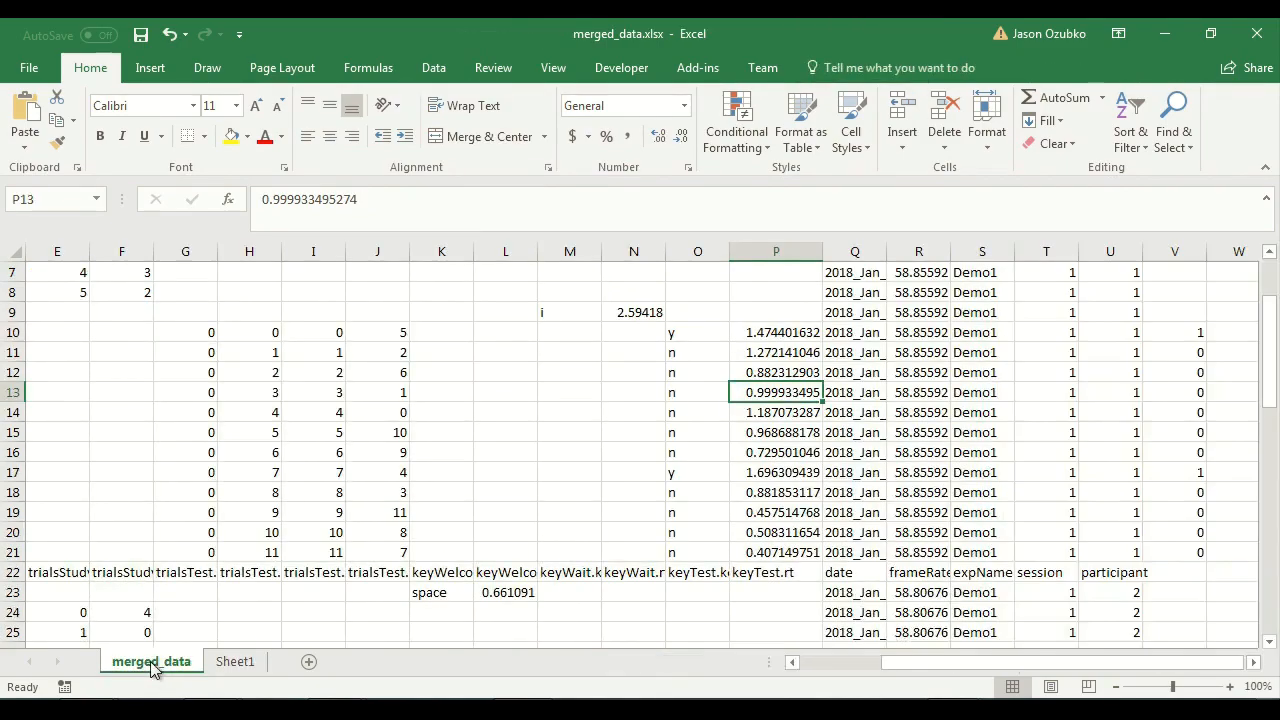
{"action": "left_click", "coordinate": [1254, 662]}
{"action": "left_click", "coordinate": [1254, 662]}
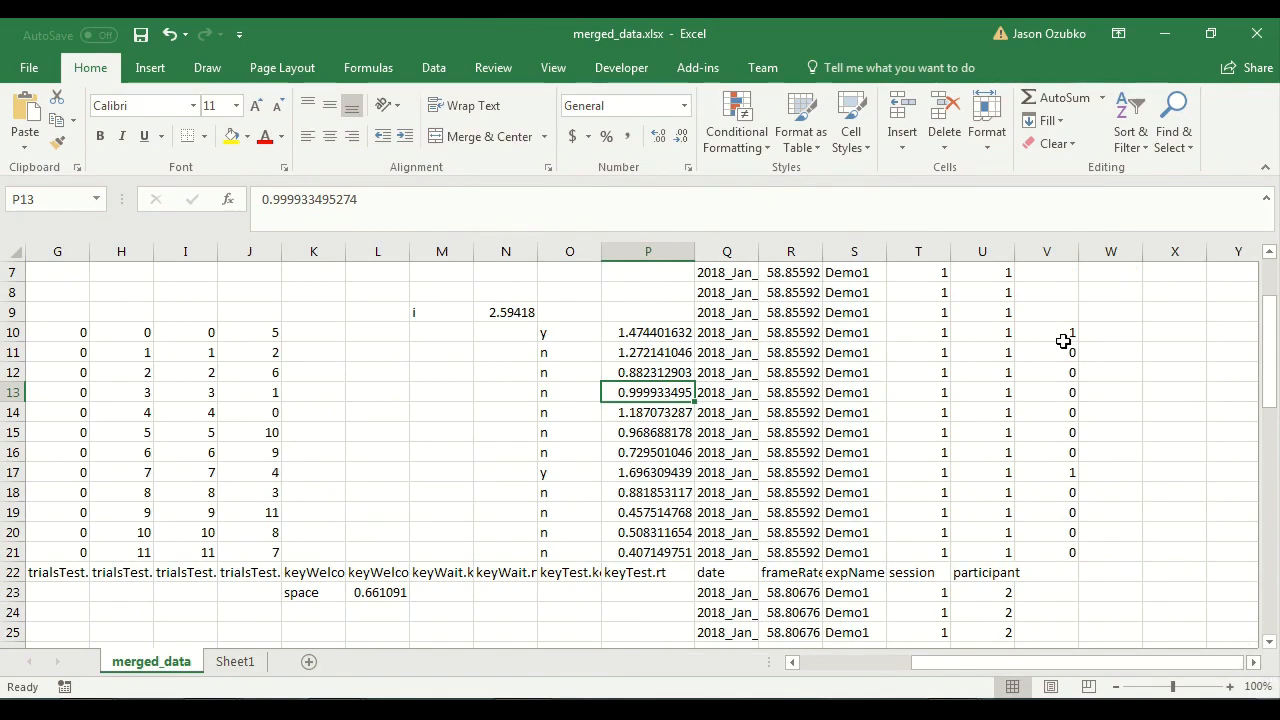
{"action": "left_click_drag", "start_coordinate": [1060, 332], "coordinate": [1050, 359]}
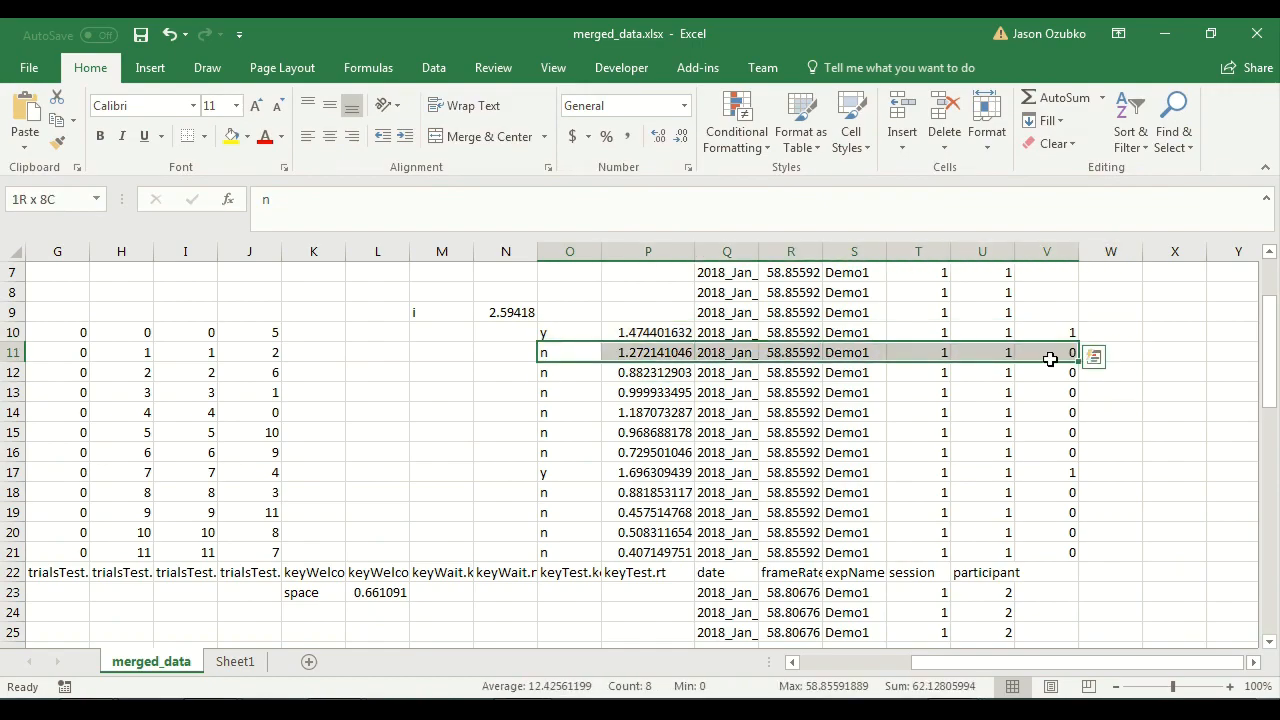
{"action": "left_click", "coordinate": [643, 331]}
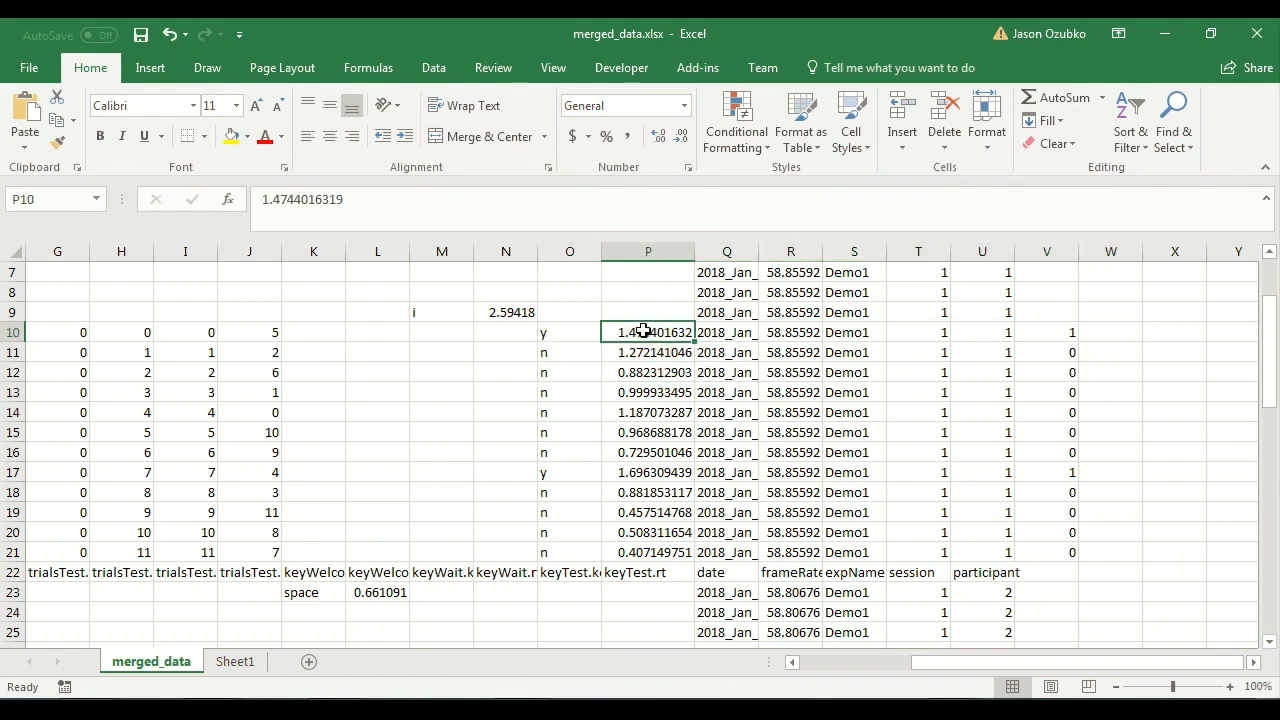
{"action": "left_click", "coordinate": [656, 472]}
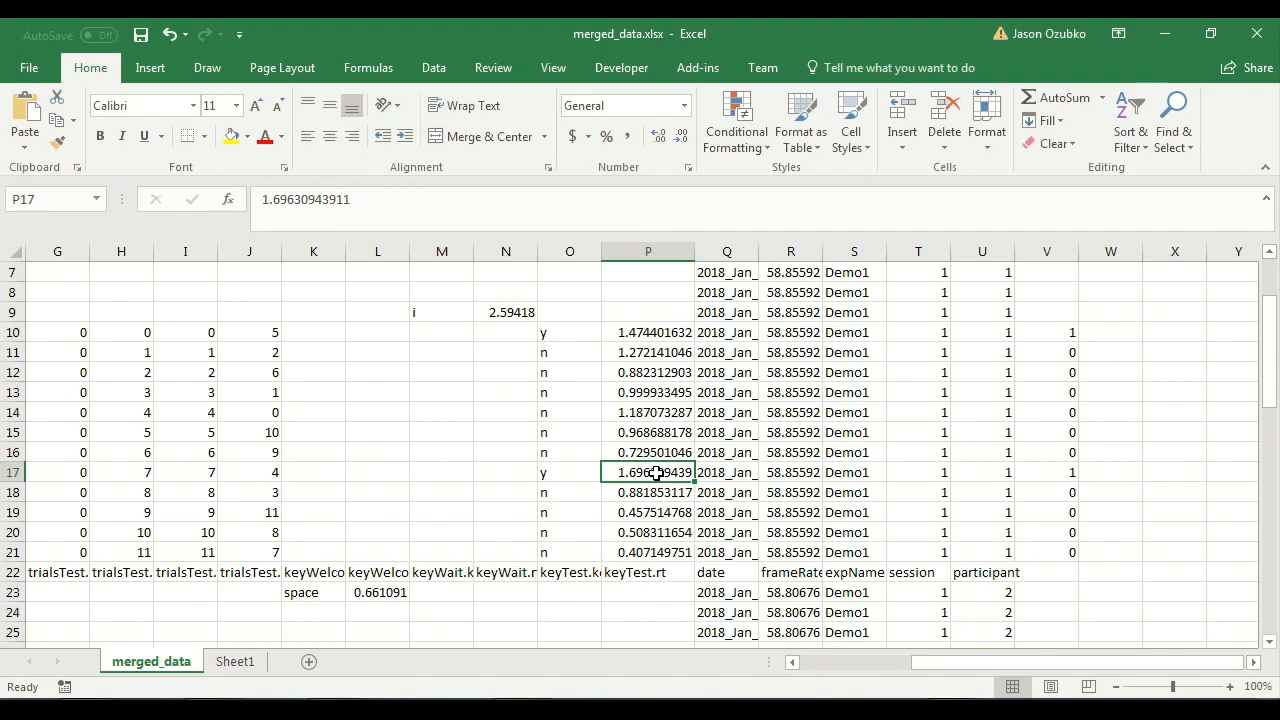
Add p_yes as a report filter to the Sheet1 pivot table and filter it to the value 1.
{"action": "left_click", "coordinate": [236, 662]}
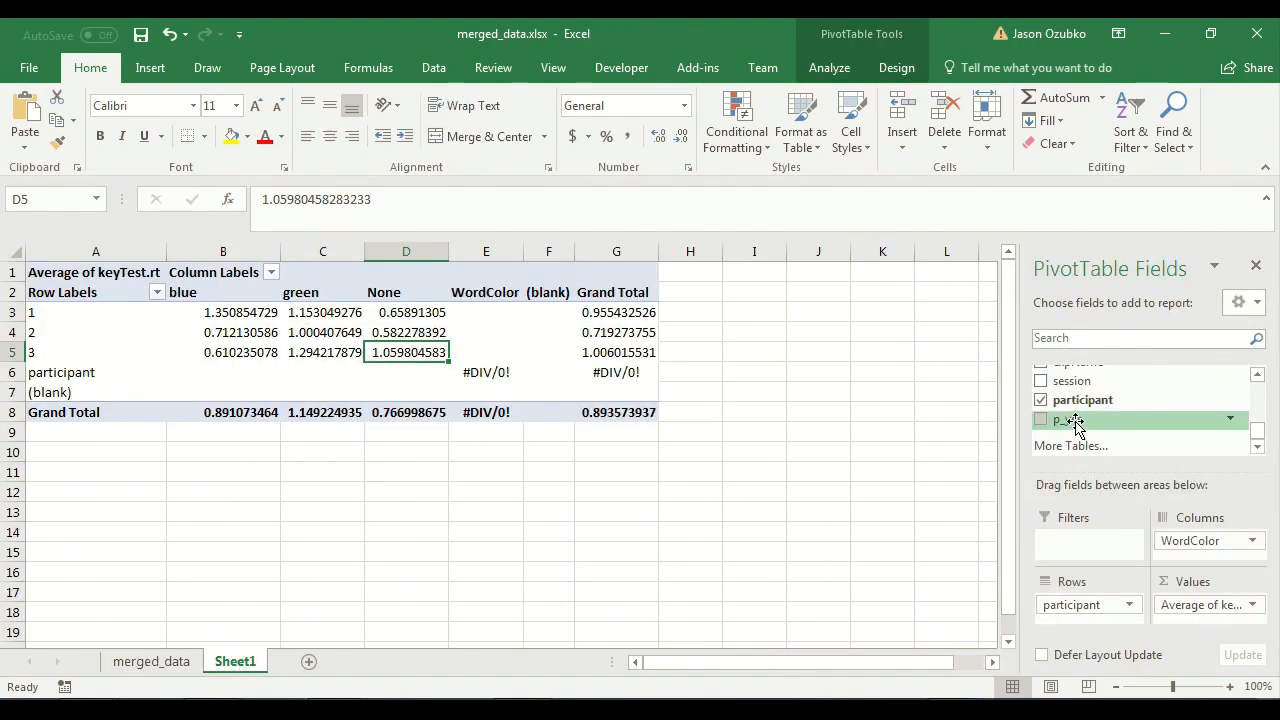
{"action": "left_click_drag", "start_coordinate": [1075, 423], "coordinate": [1080, 553]}
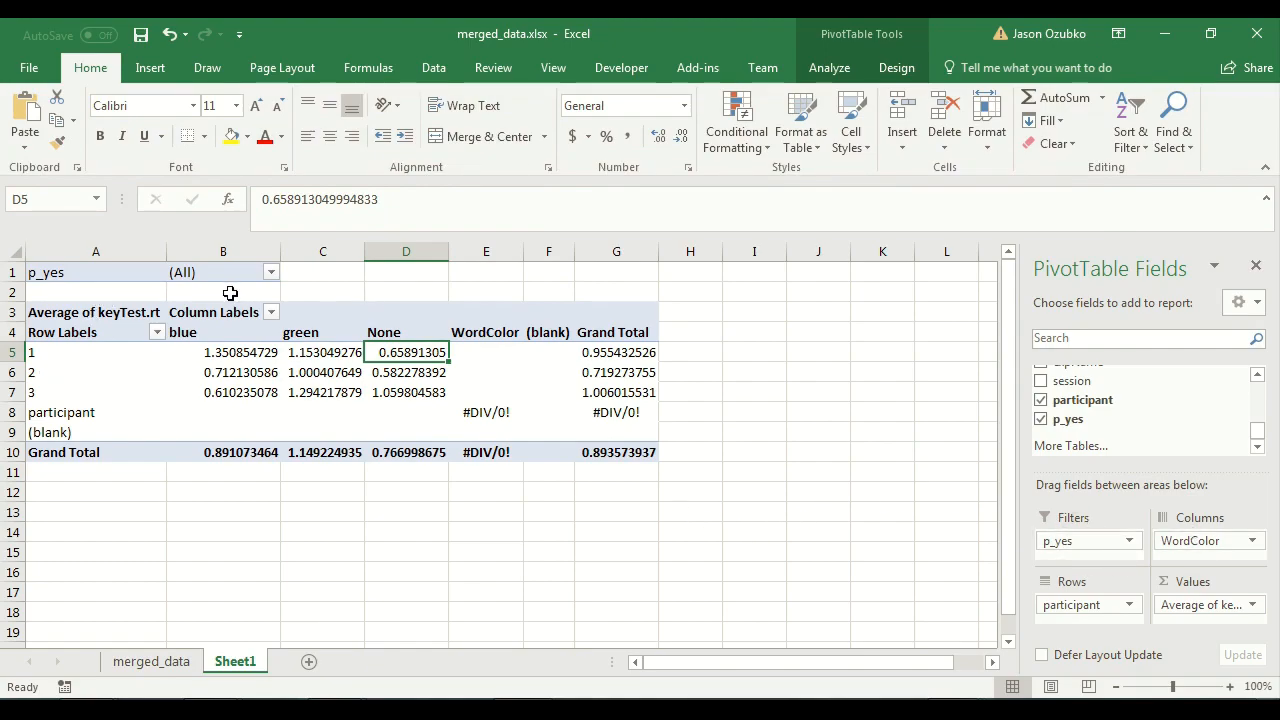
{"action": "left_click", "coordinate": [271, 273]}
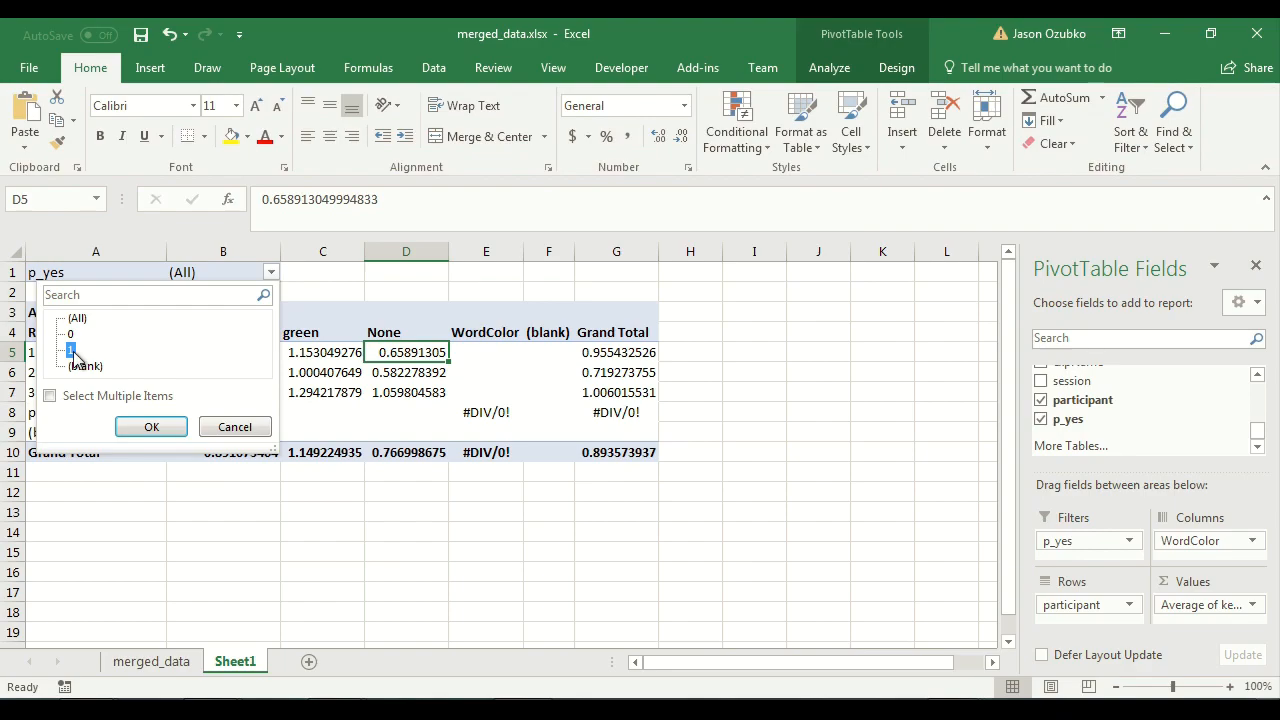
{"action": "left_click", "coordinate": [151, 427]}
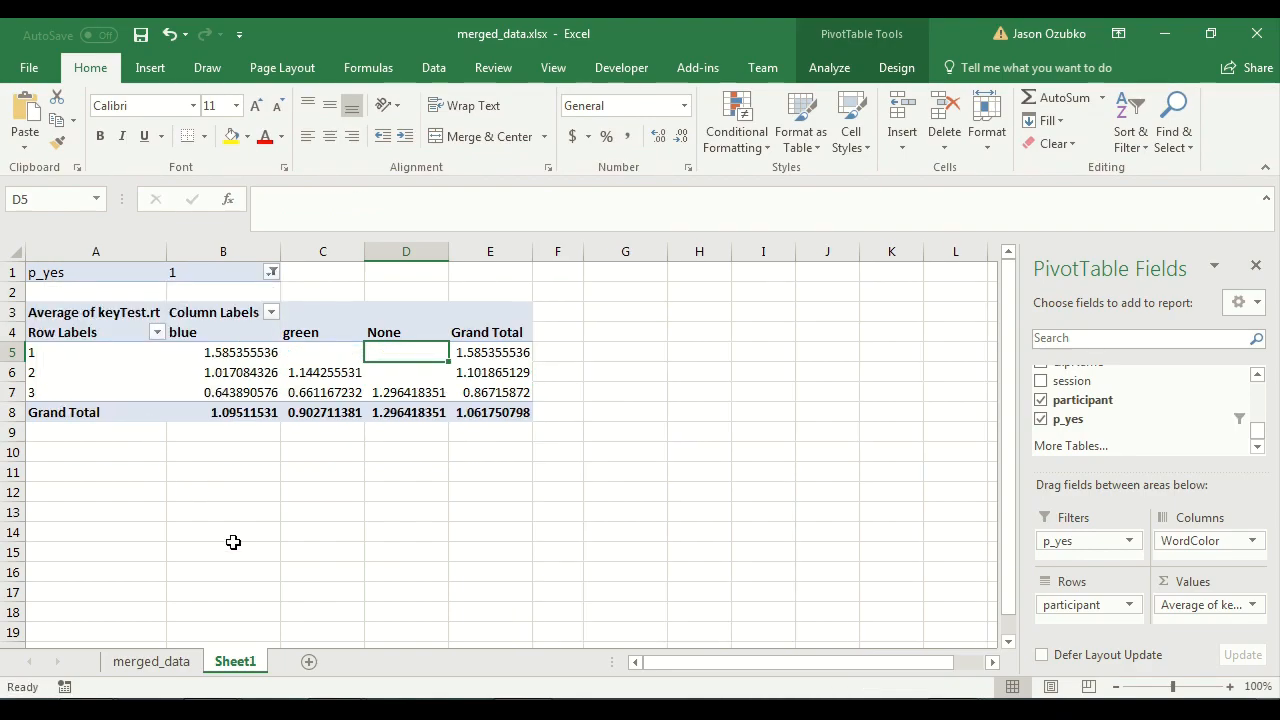
Examine the filtered reaction-time averages, including participant 1's cells under green and None.
{"action": "left_click_drag", "start_coordinate": [262, 547], "coordinate": [261, 541]}
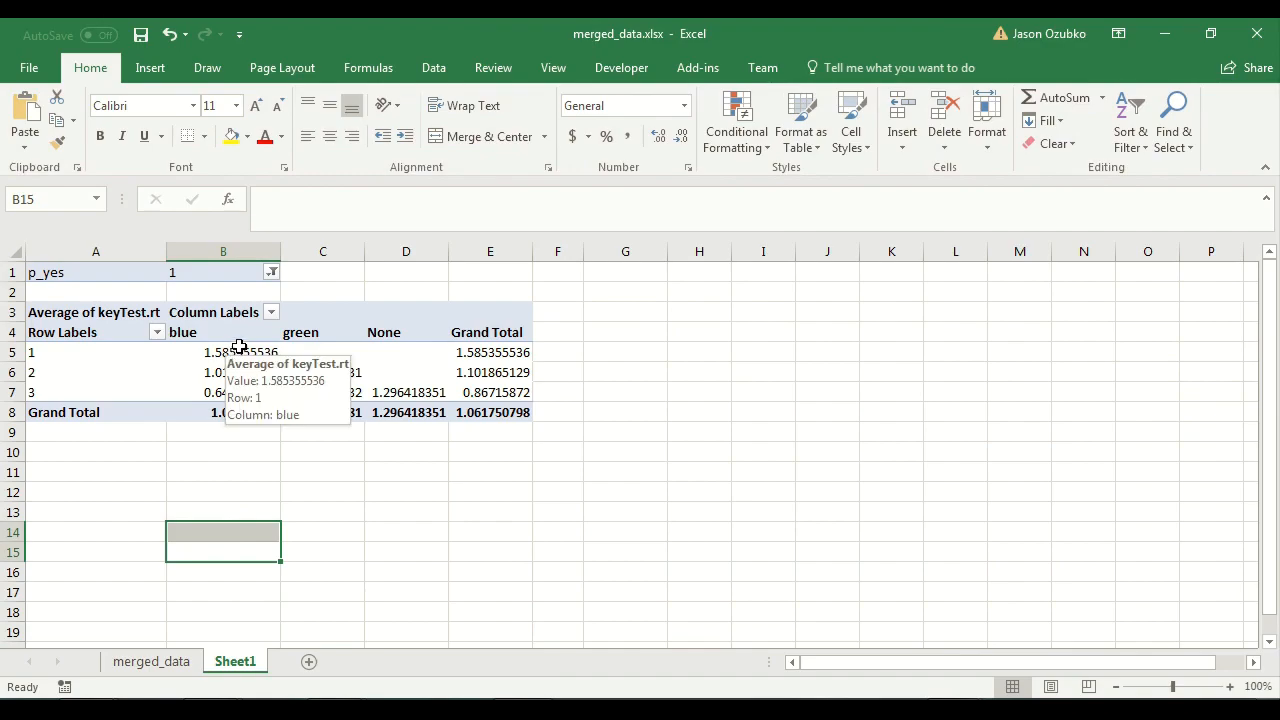
{"action": "left_click", "coordinate": [251, 444]}
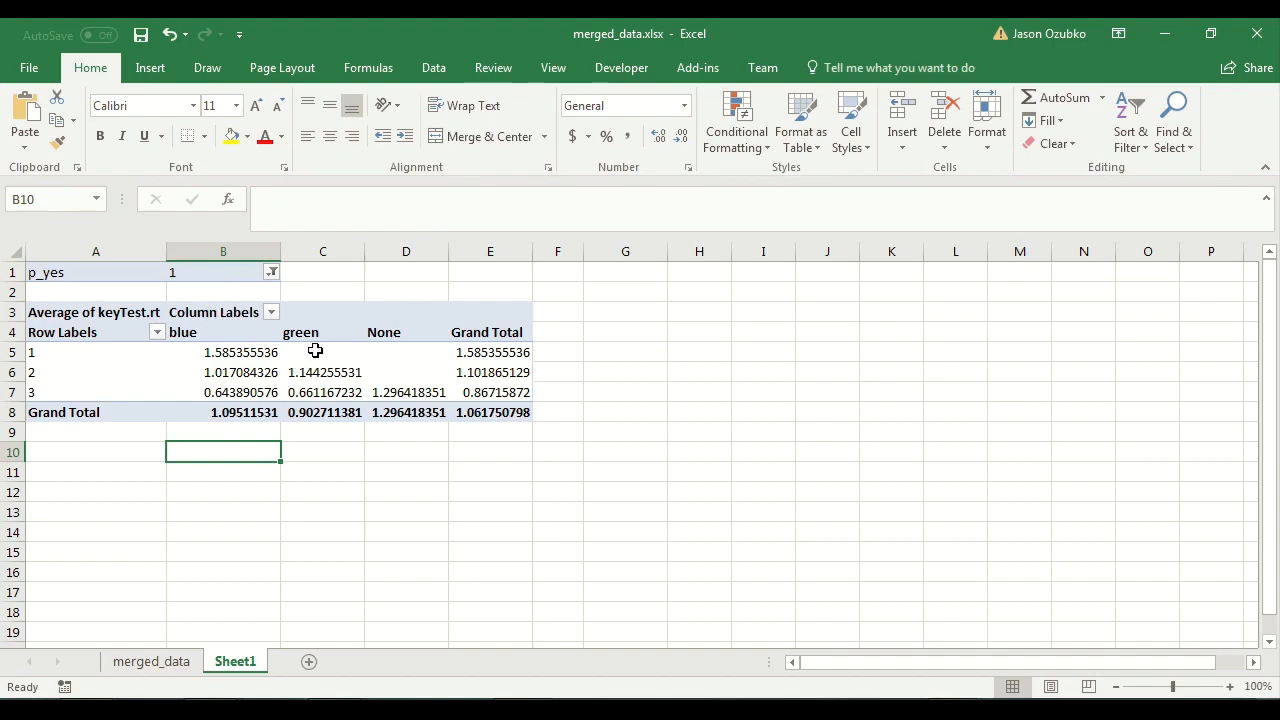
{"action": "mouse_move", "coordinate": [315, 351]}
{"action": "left_click_drag", "start_coordinate": [315, 351], "coordinate": [394, 340]}
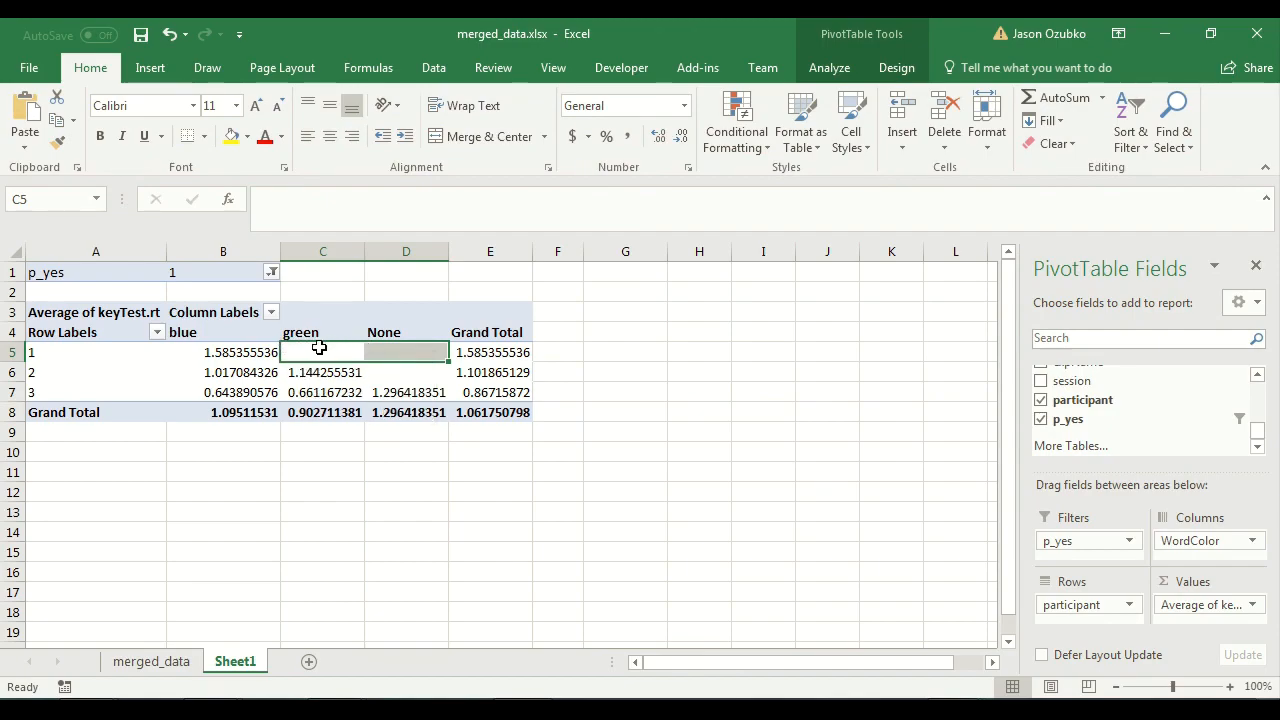
{"action": "left_click_drag", "start_coordinate": [340, 354], "coordinate": [414, 366]}
Switch the pivot table's p_yes report filter to 0 and check participant 1's average under green.
{"action": "left_click", "coordinate": [284, 270]}
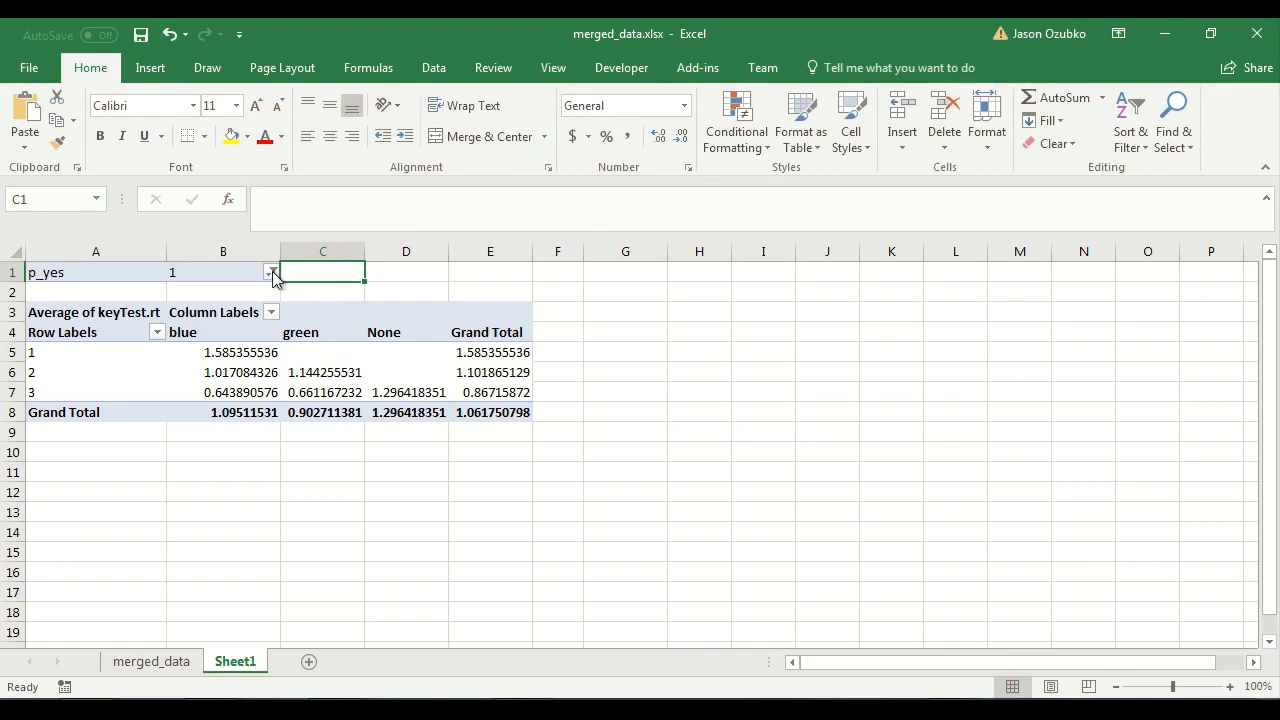
{"action": "left_click", "coordinate": [271, 273]}
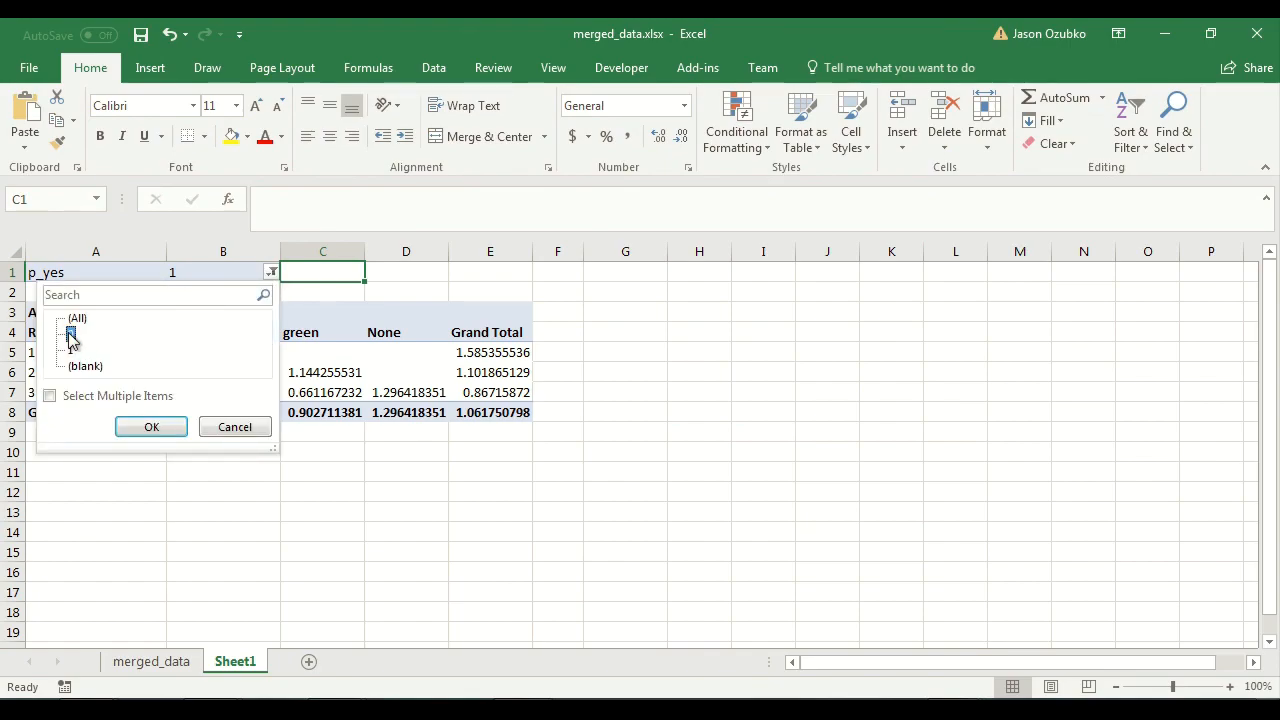
{"action": "left_click", "coordinate": [151, 430]}
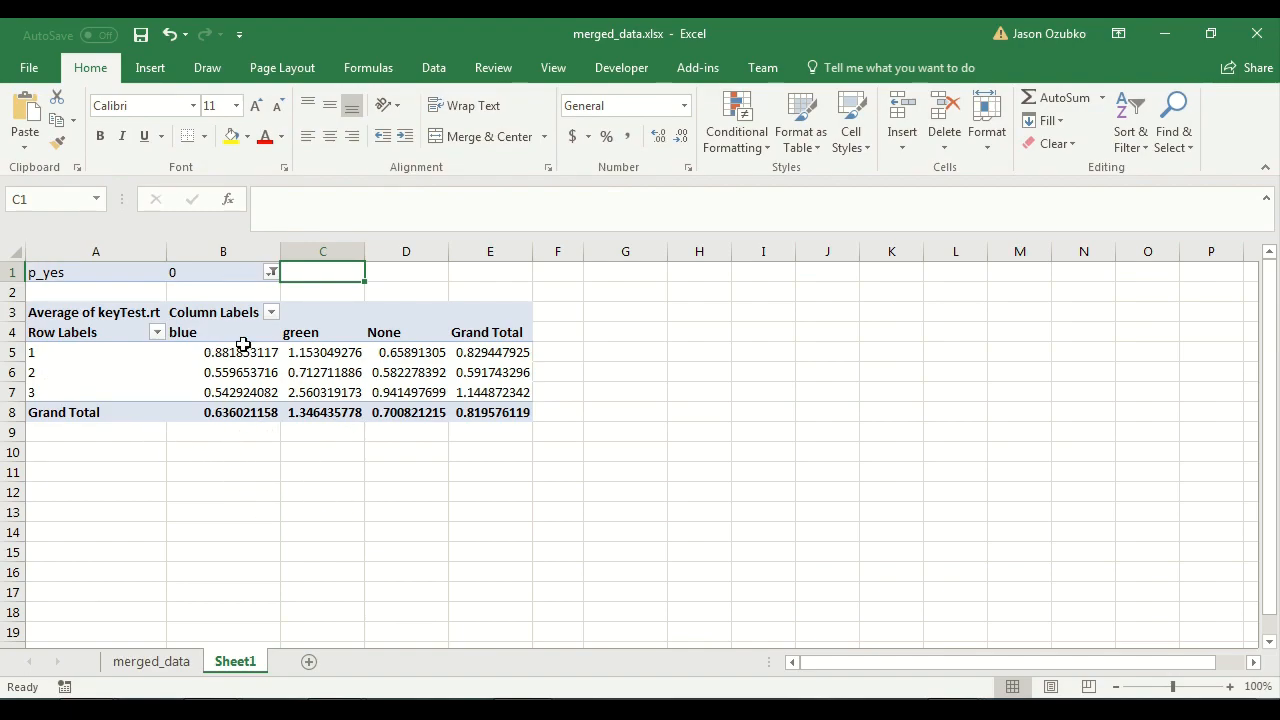
{"action": "left_click_drag", "start_coordinate": [350, 352], "coordinate": [349, 336]}
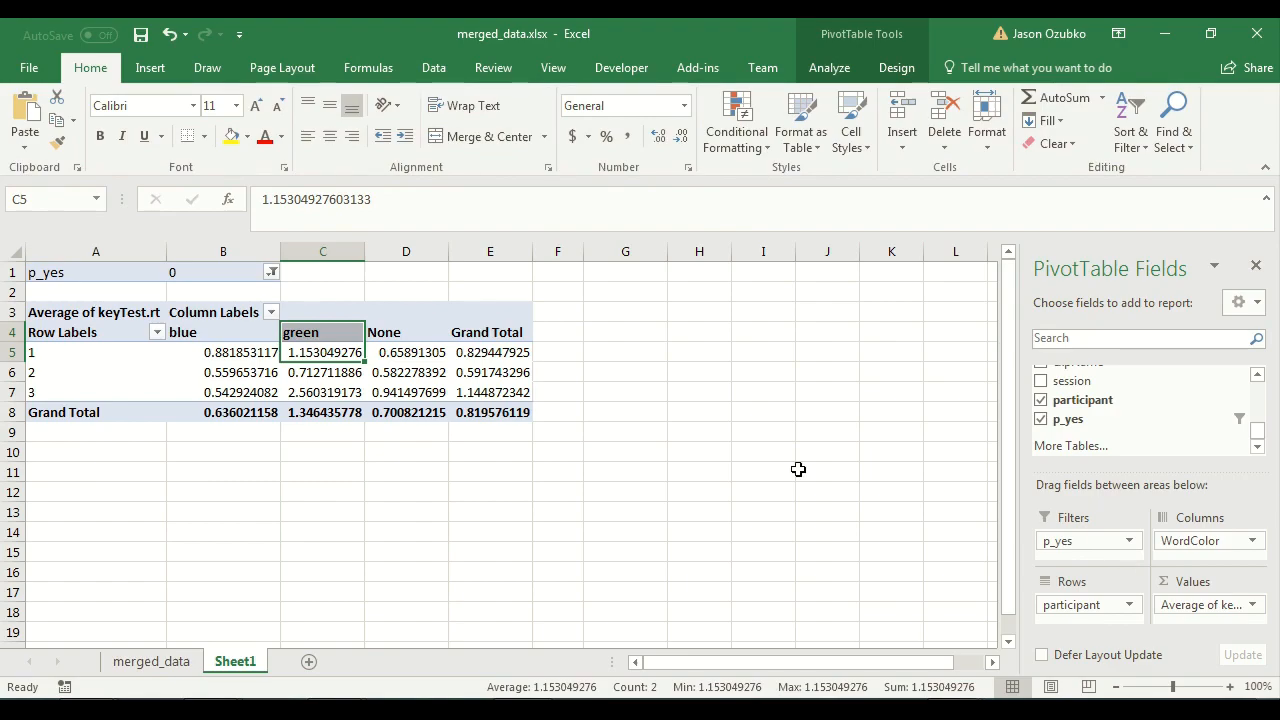
{"action": "left_click", "coordinate": [588, 415]}
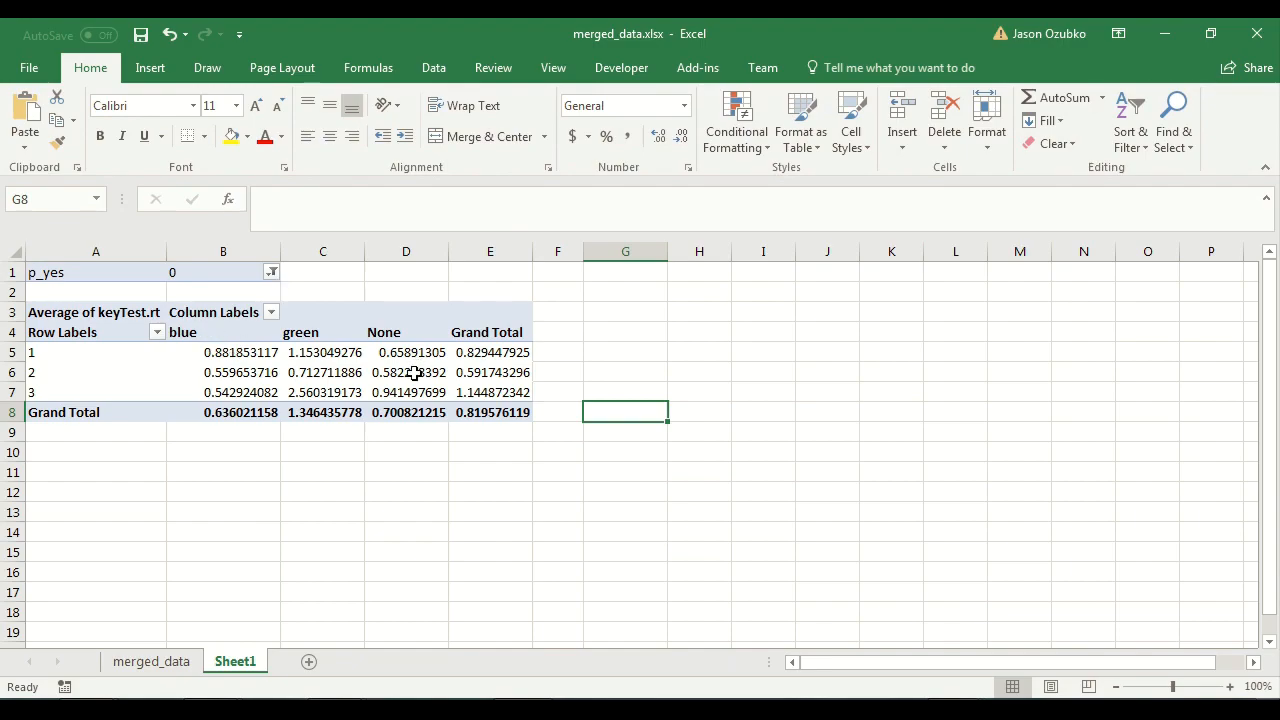
Select the pivot table body from its row 3 headers through the Grand Total row.
{"action": "left_click_drag", "start_coordinate": [491, 411], "coordinate": [35, 312]}
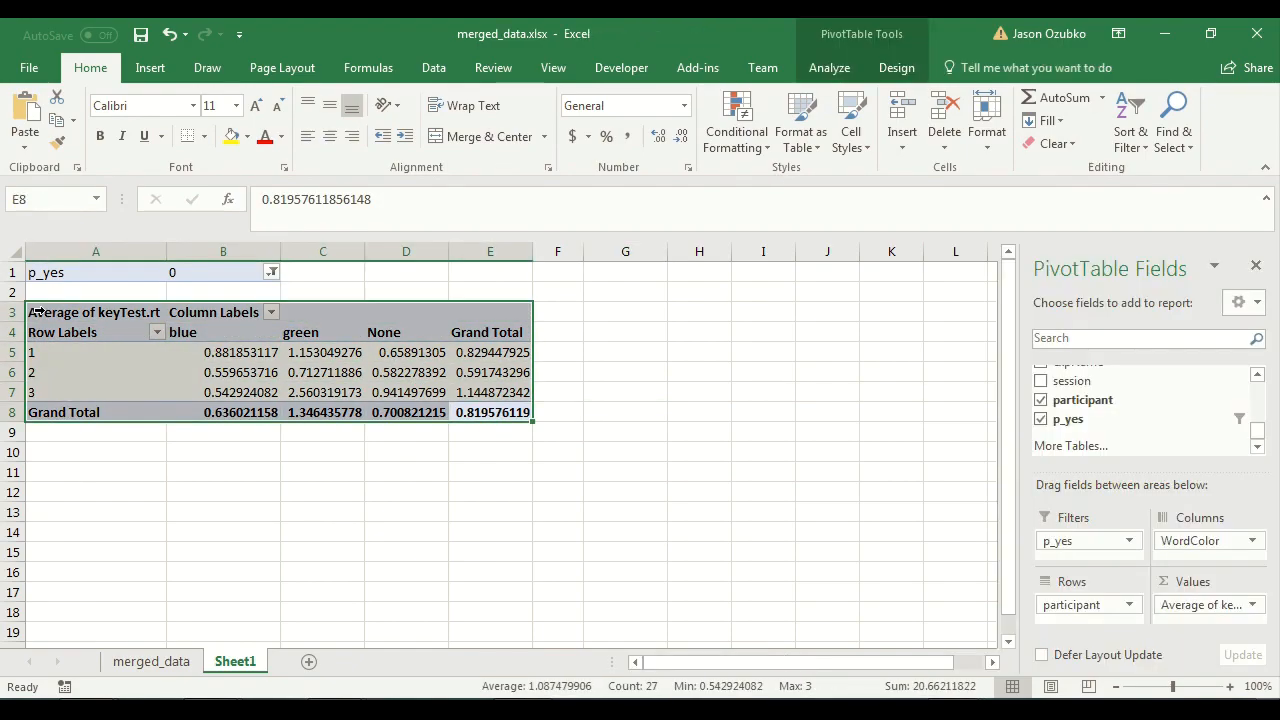
{"action": "left_click", "coordinate": [752, 316]}
{"action": "left_click_drag", "start_coordinate": [753, 316], "coordinate": [1140, 438]}
Set the p_yes report filter back to 1 and select the pivot table range A3:E8.
{"action": "left_click", "coordinate": [262, 271]}
{"action": "left_click", "coordinate": [271, 272]}
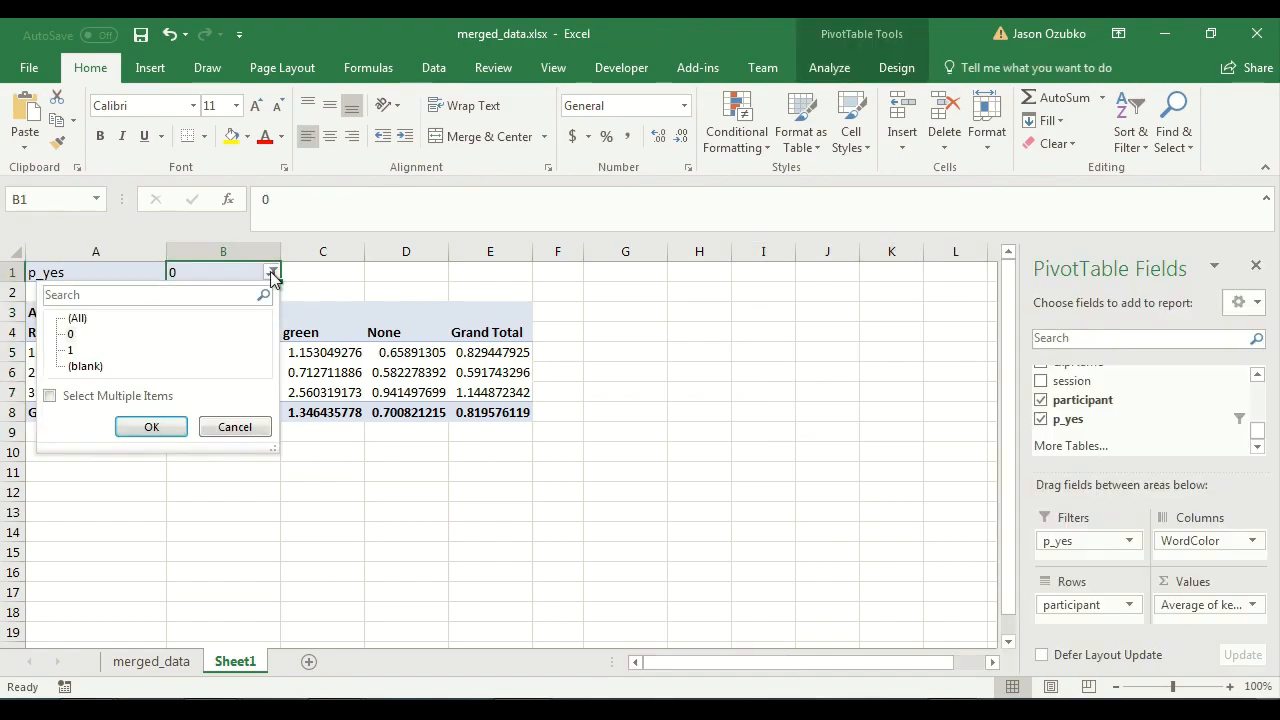
{"action": "left_click", "coordinate": [71, 349]}
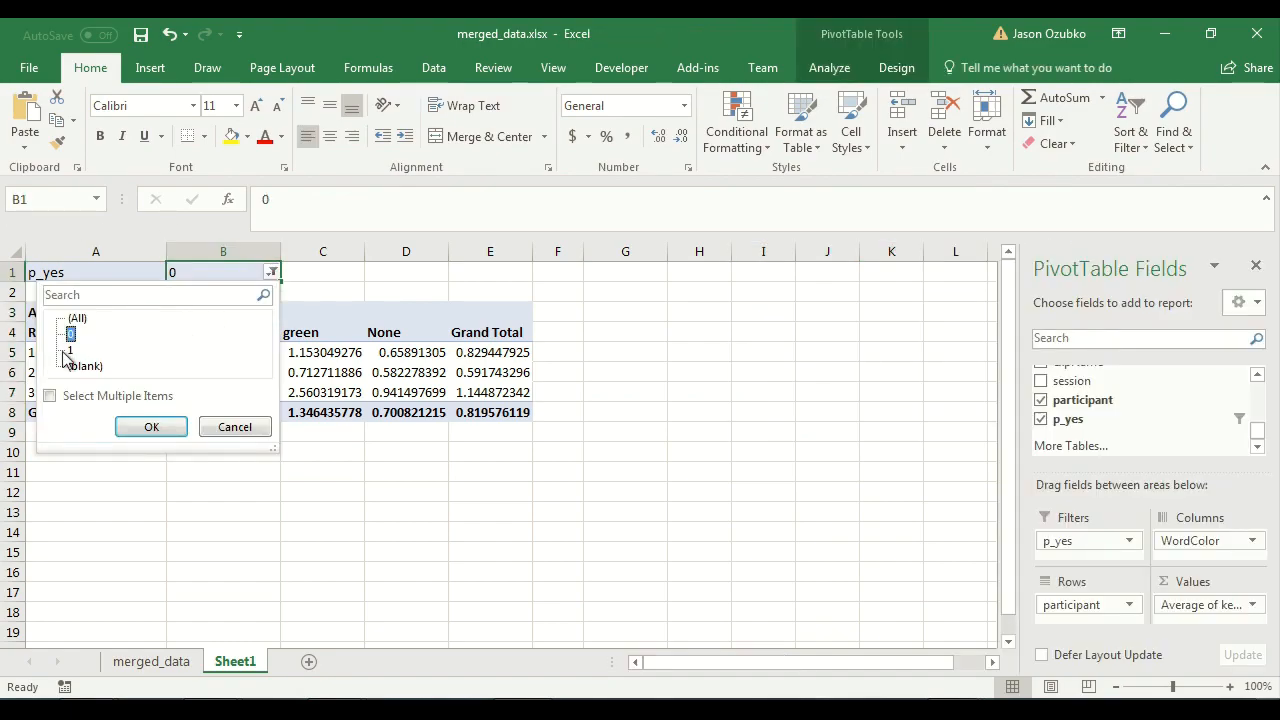
{"action": "left_click", "coordinate": [151, 427]}
{"action": "left_click_drag", "start_coordinate": [66, 320], "coordinate": [443, 382]}
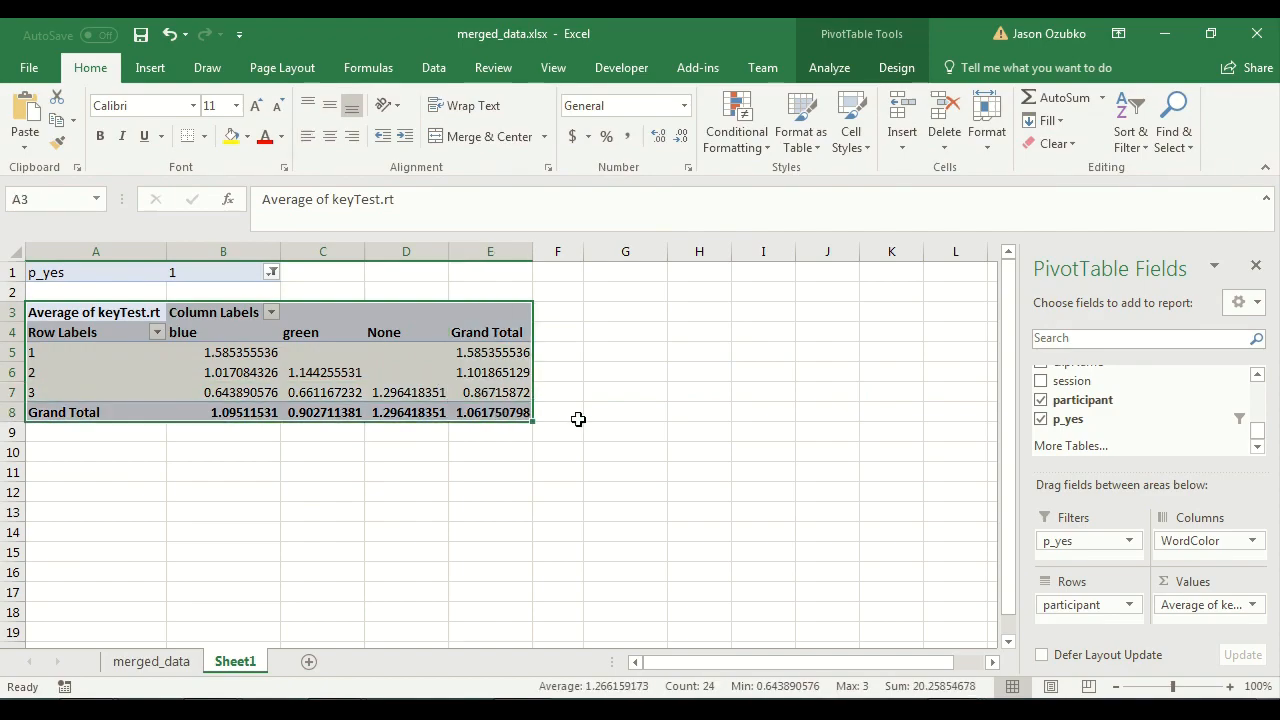
{"action": "left_click", "coordinate": [886, 384]}
{"action": "left_click_drag", "start_coordinate": [741, 320], "coordinate": [1207, 462]}
{"action": "left_click", "coordinate": [657, 428]}
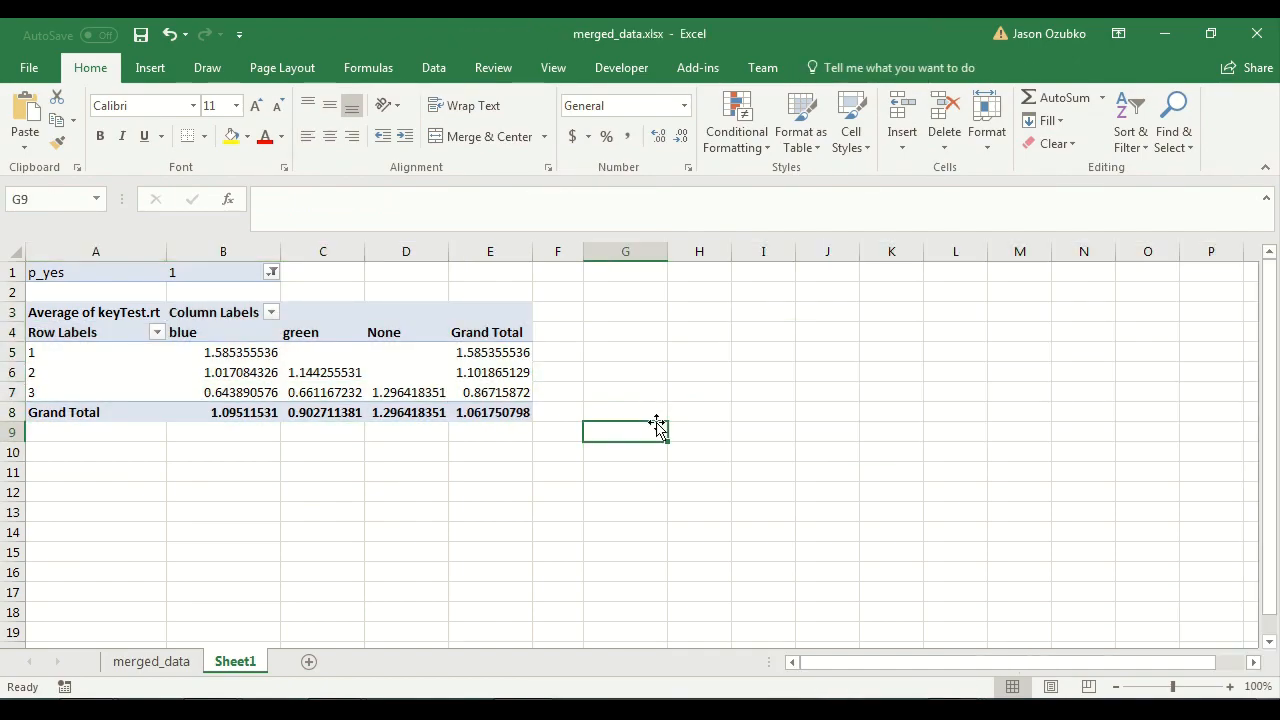
Move p_yes from the report filter to the pivot table's columns, above WordColor.
{"action": "left_click", "coordinate": [328, 277]}
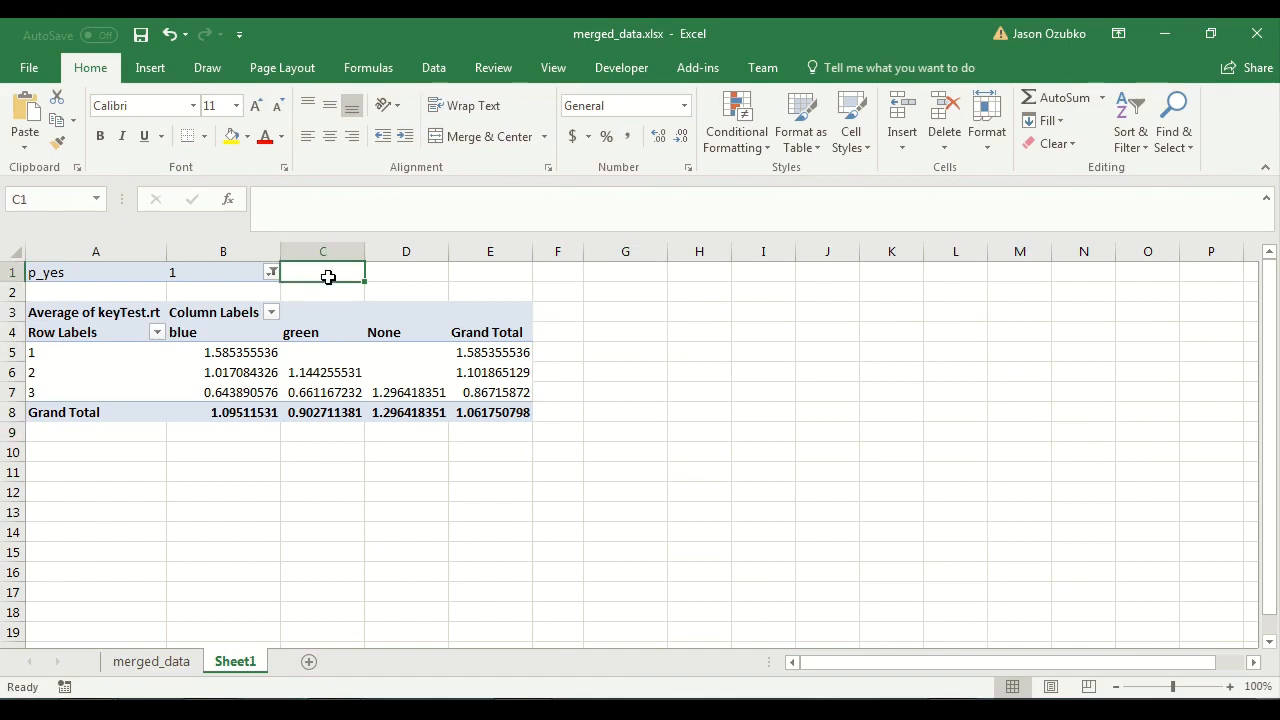
{"action": "left_click", "coordinate": [326, 334]}
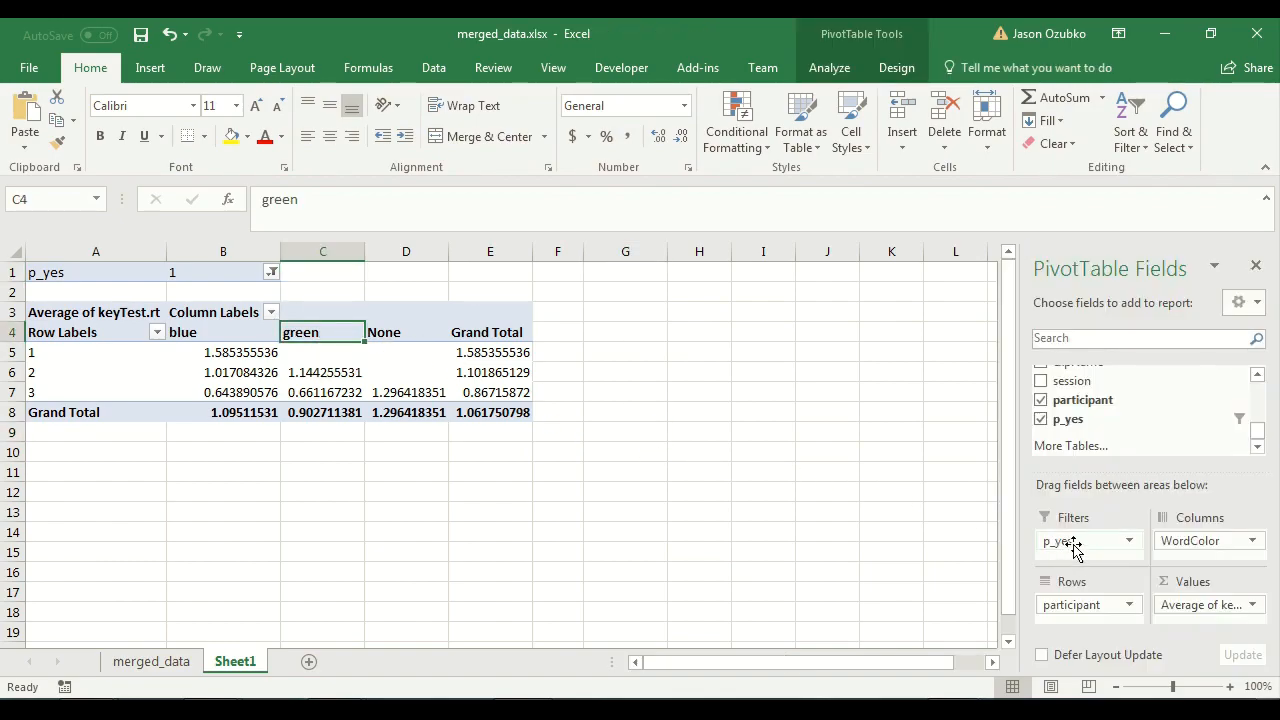
{"action": "left_click_drag", "start_coordinate": [1078, 541], "coordinate": [1235, 540]}
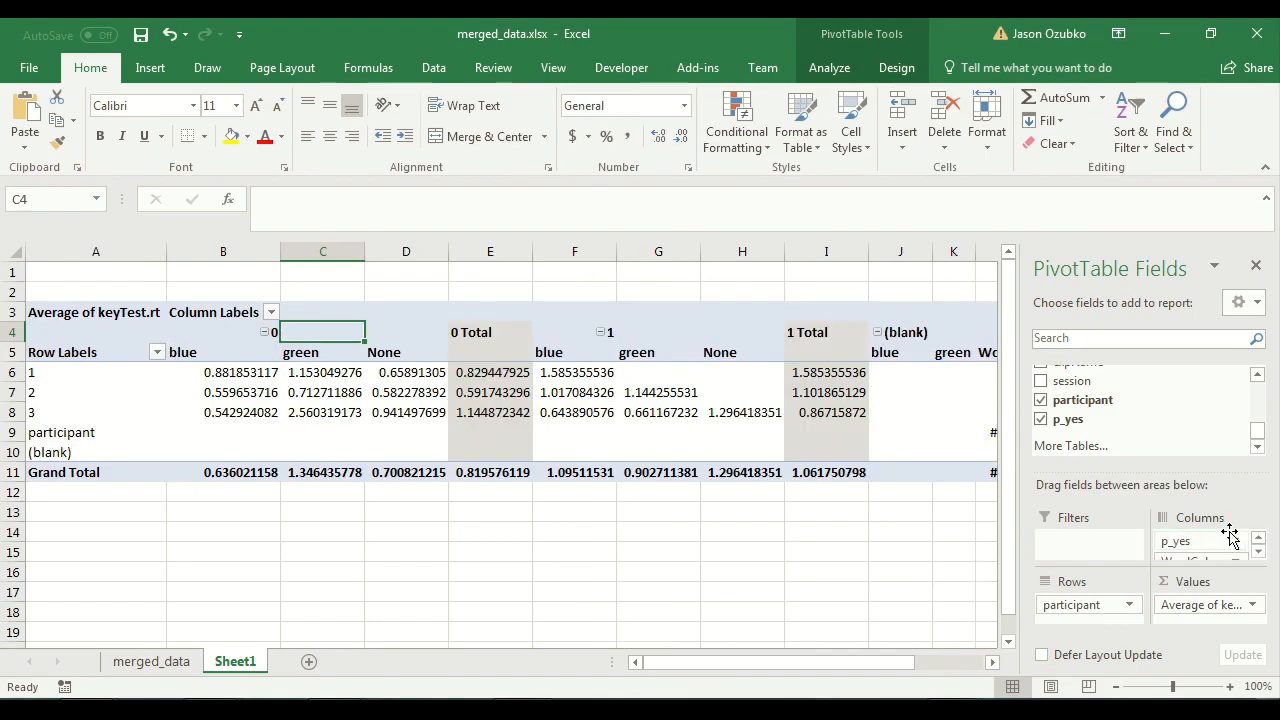
{"action": "left_click", "coordinate": [548, 611]}
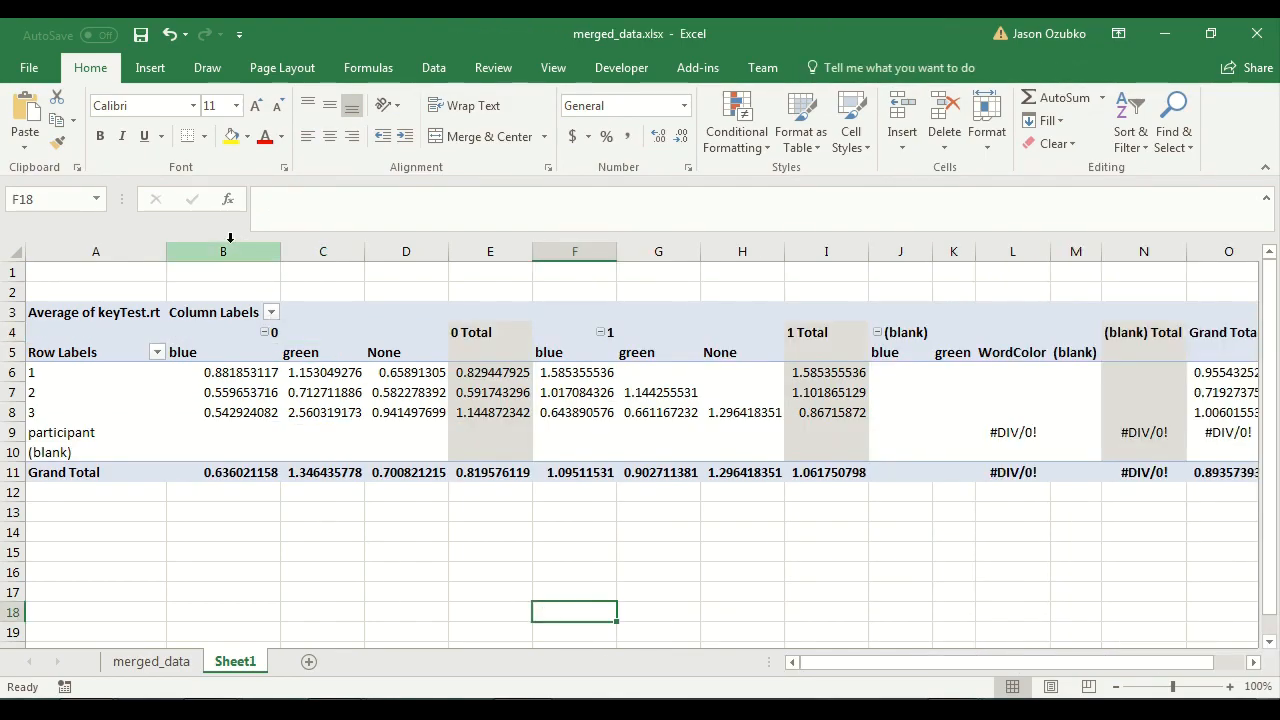
Center the contents of columns B through M.
{"action": "left_click_drag", "start_coordinate": [229, 243], "coordinate": [1076, 390]}
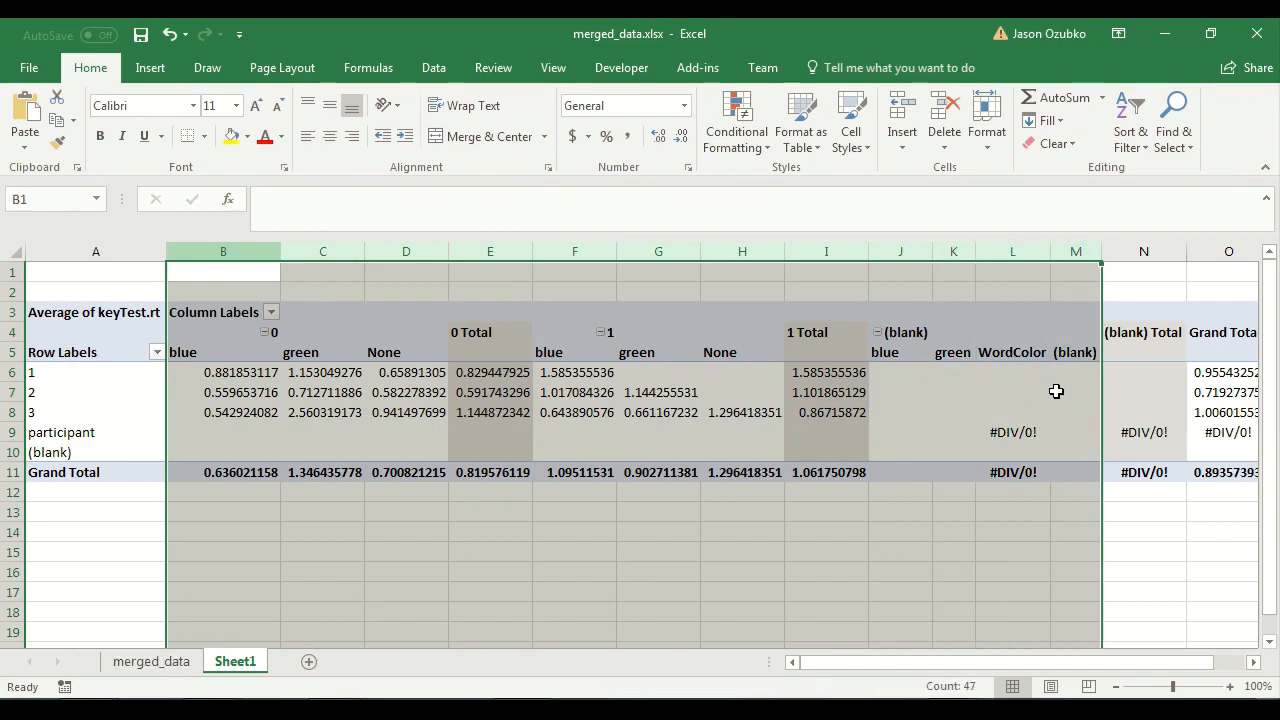
{"action": "left_click", "coordinate": [329, 138]}
{"action": "left_click", "coordinate": [352, 548]}
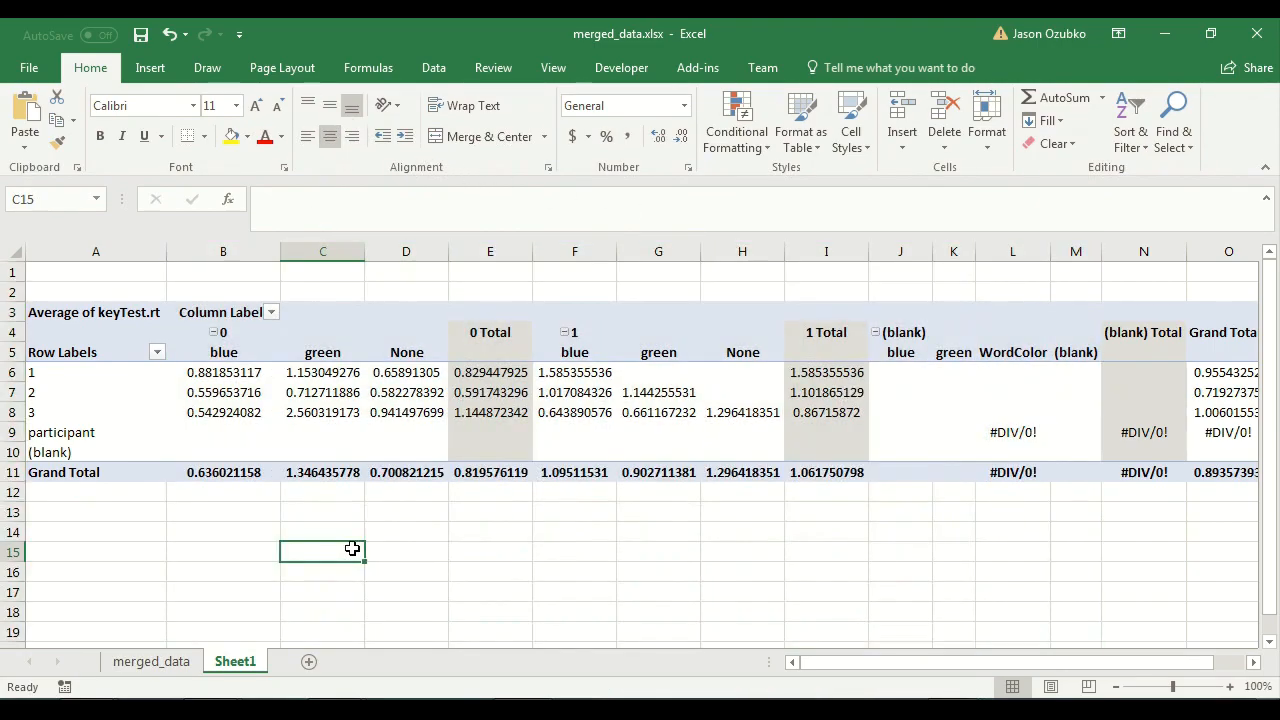
Review the p_yes groups in row 4 across to Grand Total and enlarge the field areas to show both column fields.
{"action": "left_click", "coordinate": [5, 332]}
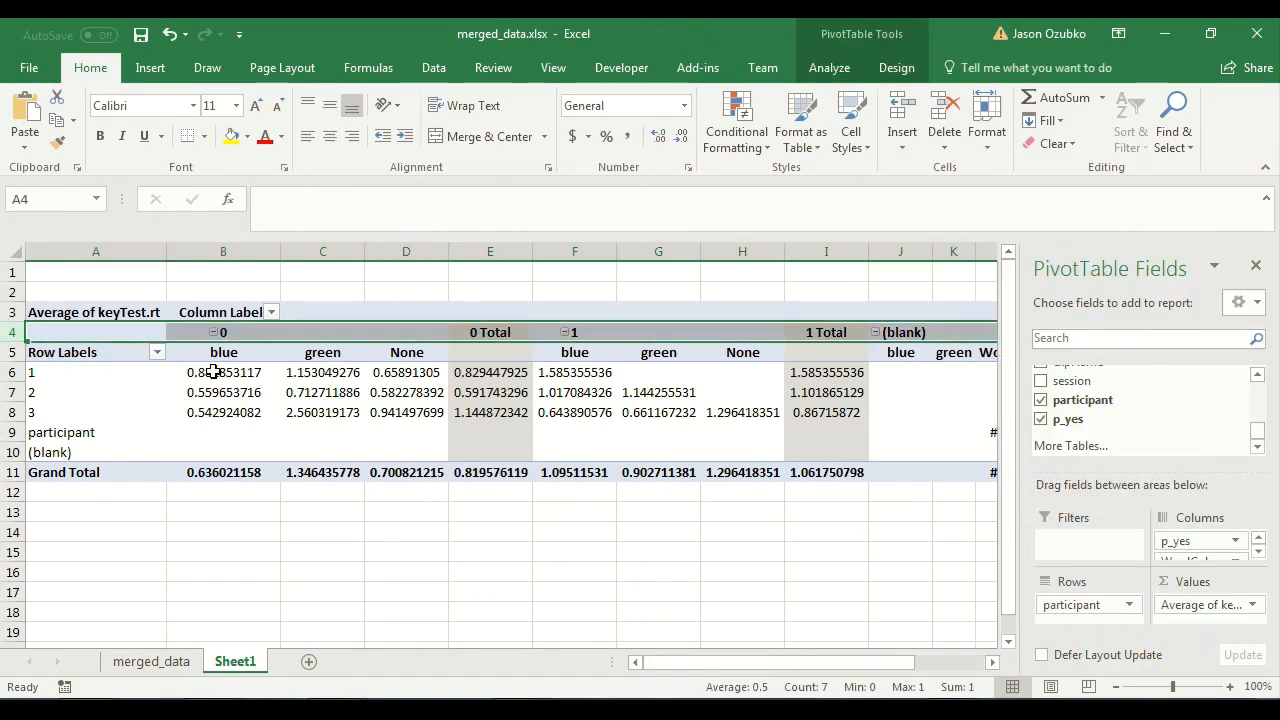
{"action": "left_click_drag", "start_coordinate": [765, 662], "coordinate": [829, 662]}
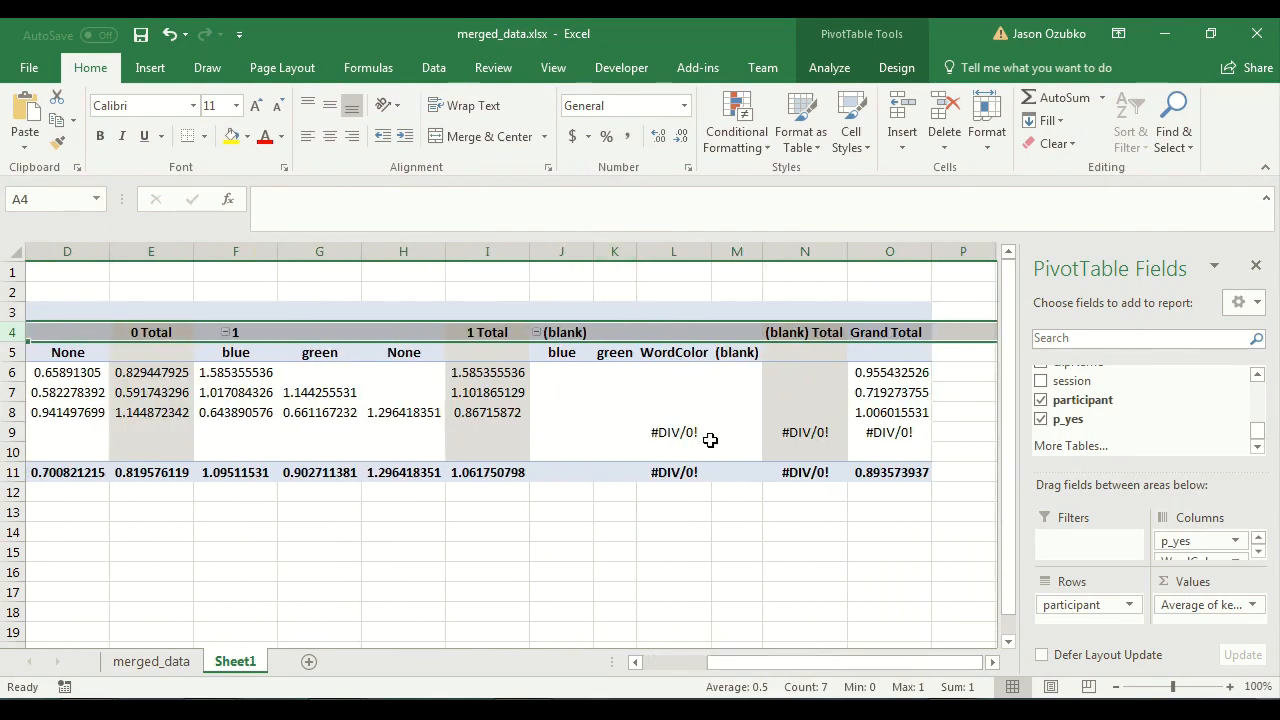
{"action": "left_click_drag", "start_coordinate": [782, 664], "coordinate": [665, 684]}
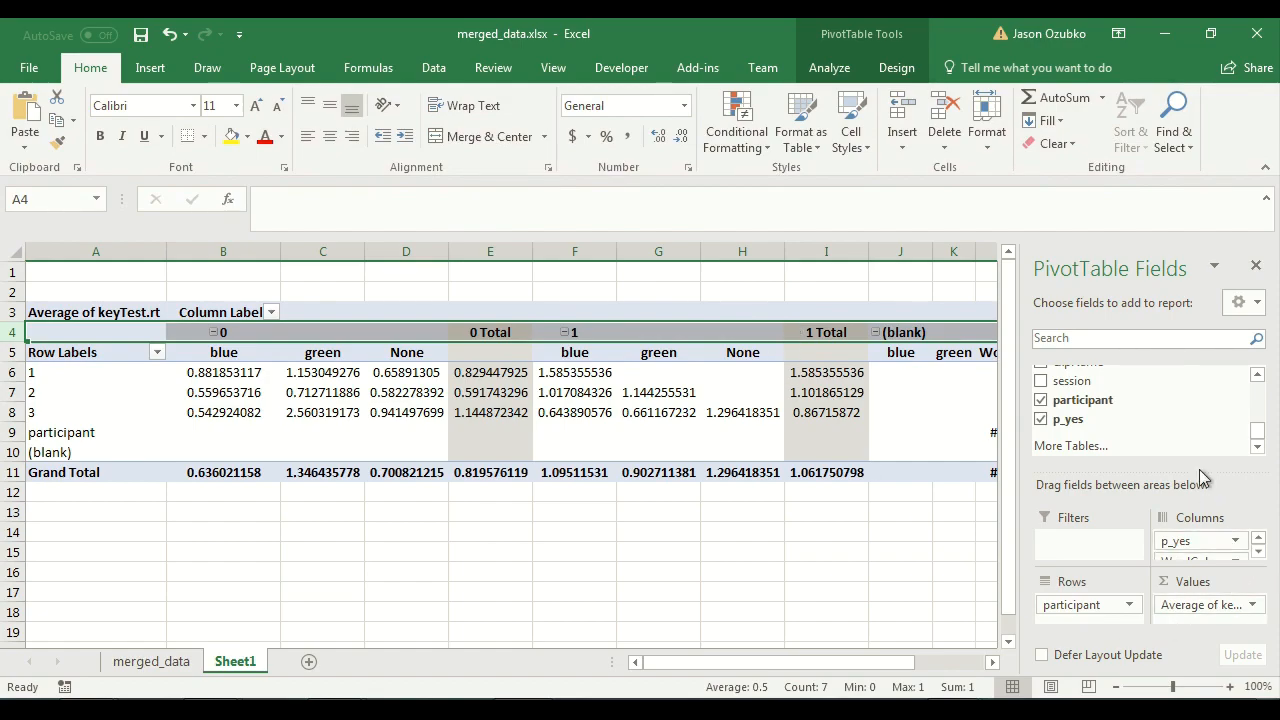
{"action": "left_click_drag", "start_coordinate": [1197, 470], "coordinate": [1197, 404]}
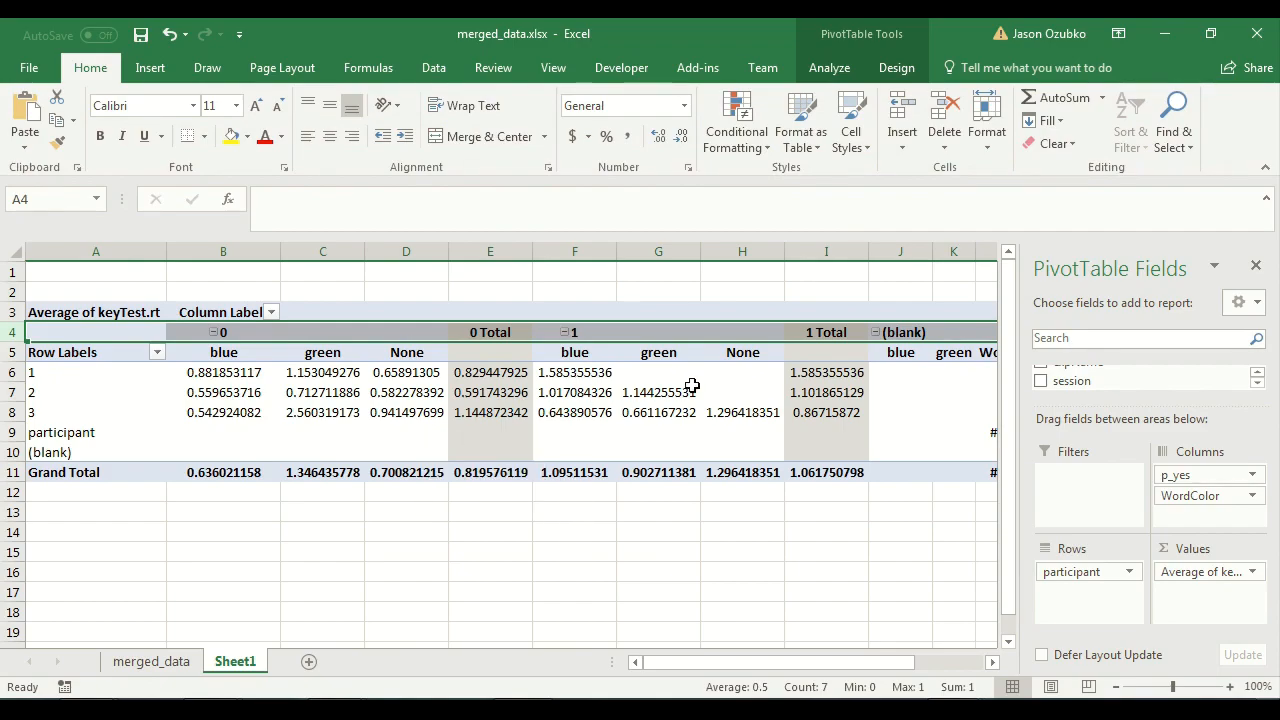
Compare the blue and green reaction-time averages under p_yes 1 with those under p_yes 0.
{"action": "left_click_drag", "start_coordinate": [573, 470], "coordinate": [581, 372]}
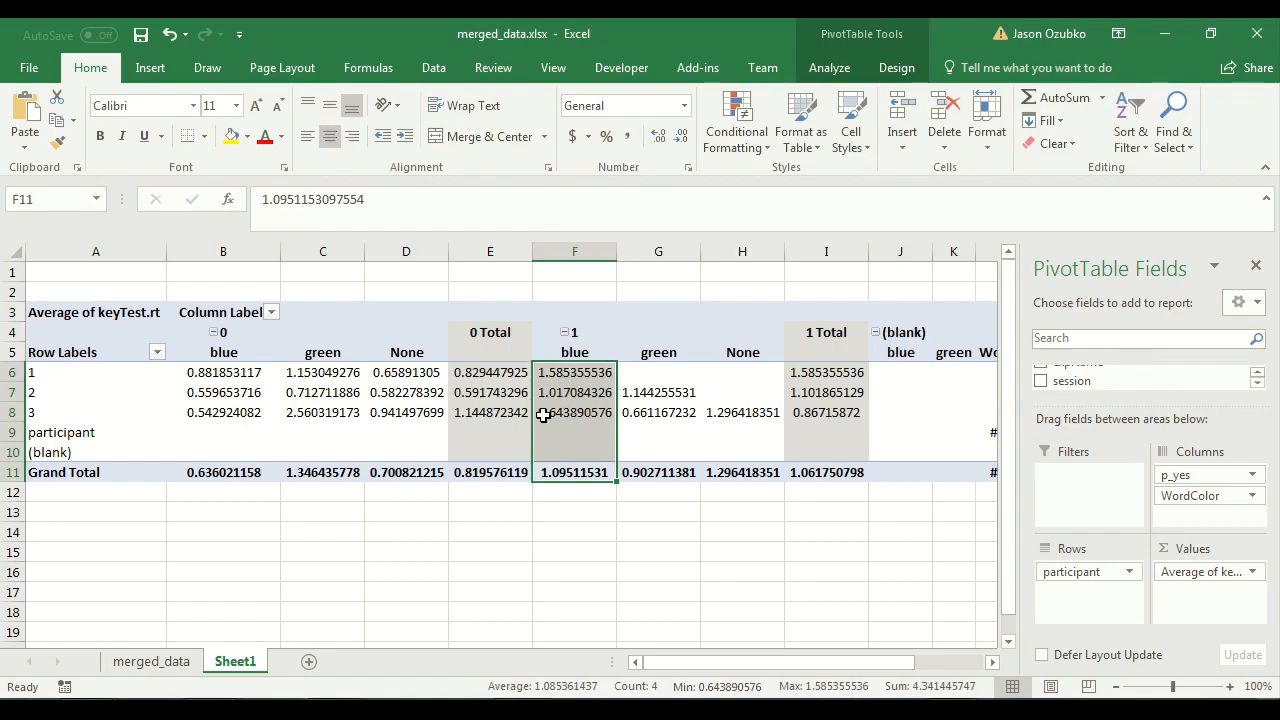
{"action": "left_click_drag", "start_coordinate": [223, 473], "coordinate": [222, 373]}
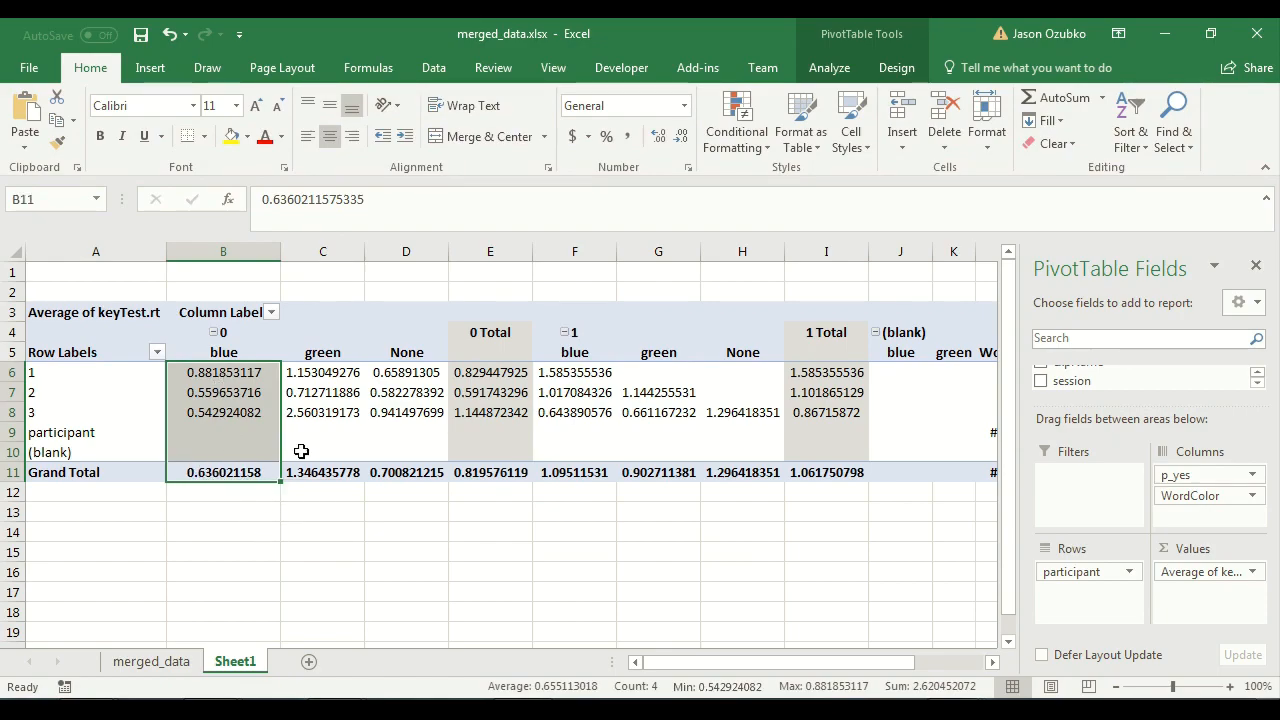
{"action": "left_click_drag", "start_coordinate": [563, 371], "coordinate": [583, 471]}
{"action": "left_click_drag", "start_coordinate": [321, 375], "coordinate": [316, 475]}
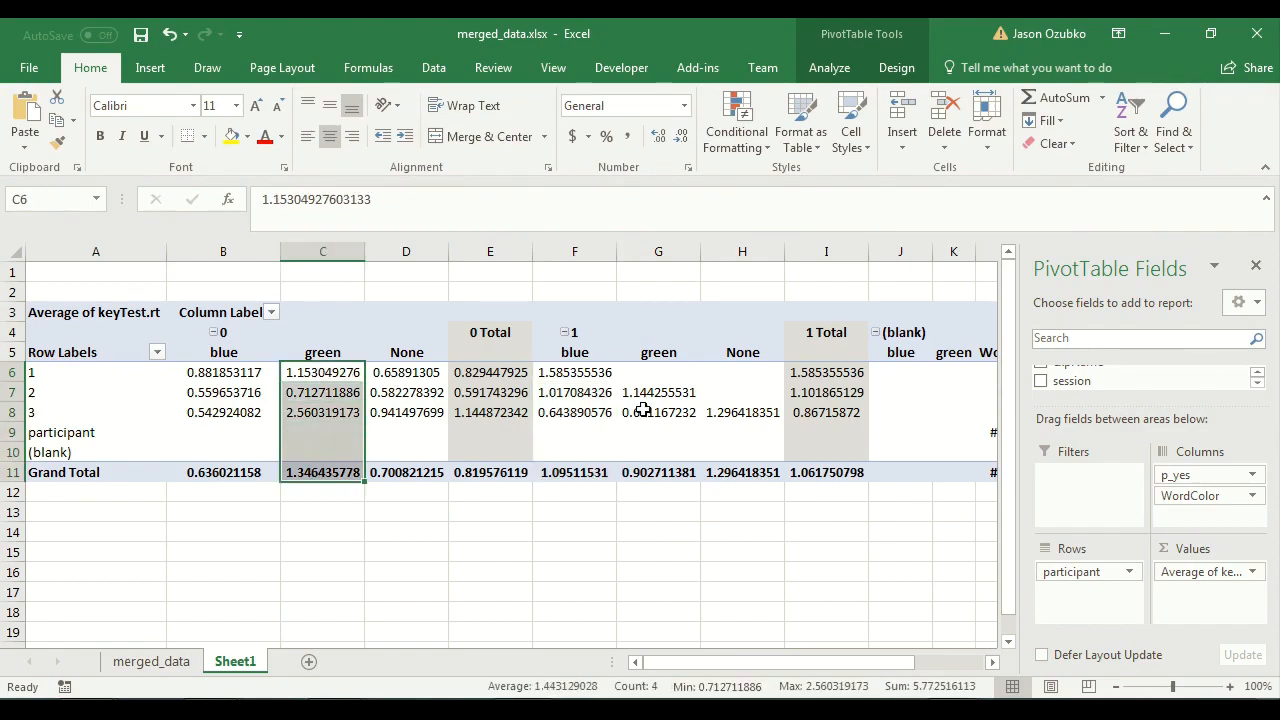
{"action": "left_click_drag", "start_coordinate": [651, 373], "coordinate": [656, 476]}
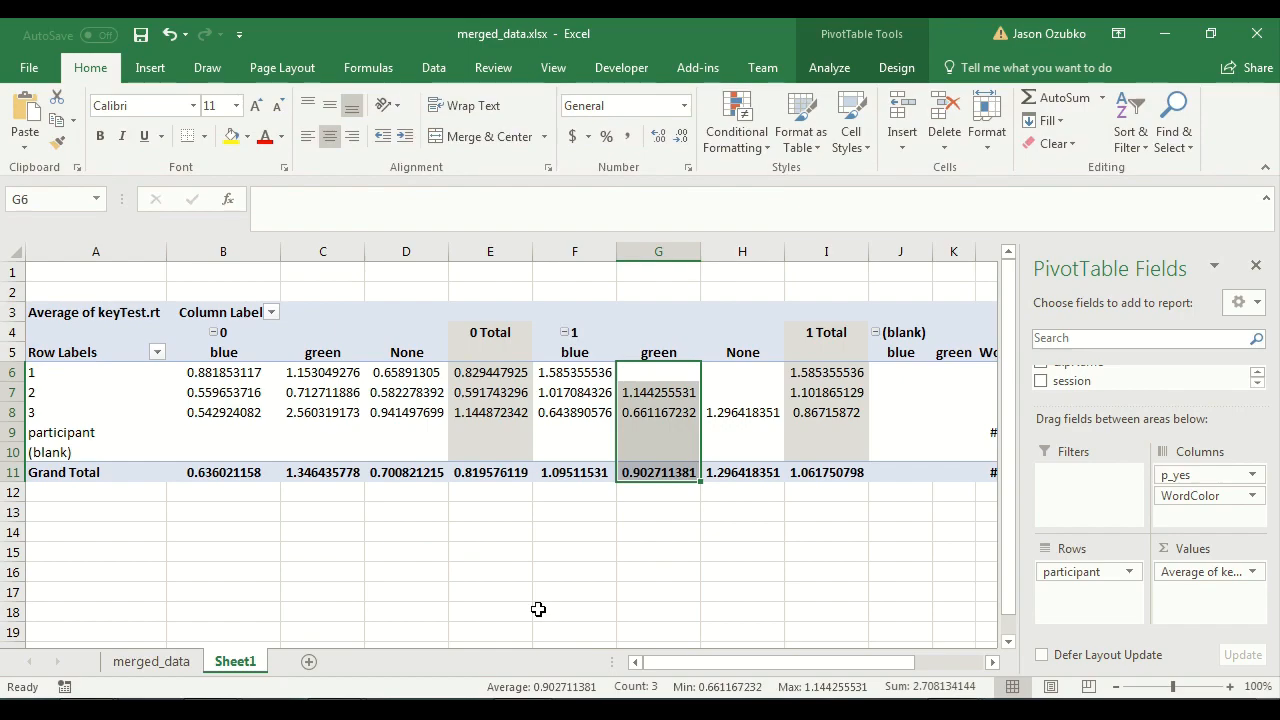
{"action": "left_click", "coordinate": [574, 432]}
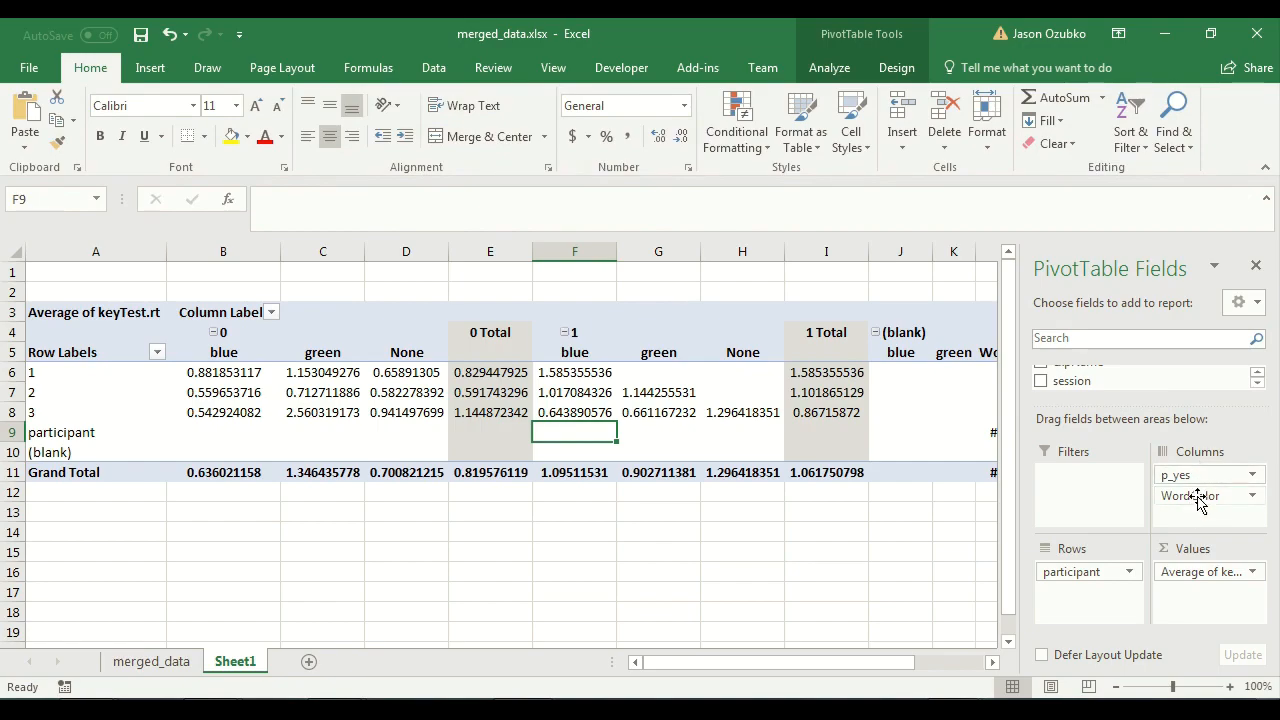
Try p_yes as a row field beneath participant, and return it to the columns above WordColor.
{"action": "left_click_drag", "start_coordinate": [1205, 480], "coordinate": [1077, 594]}
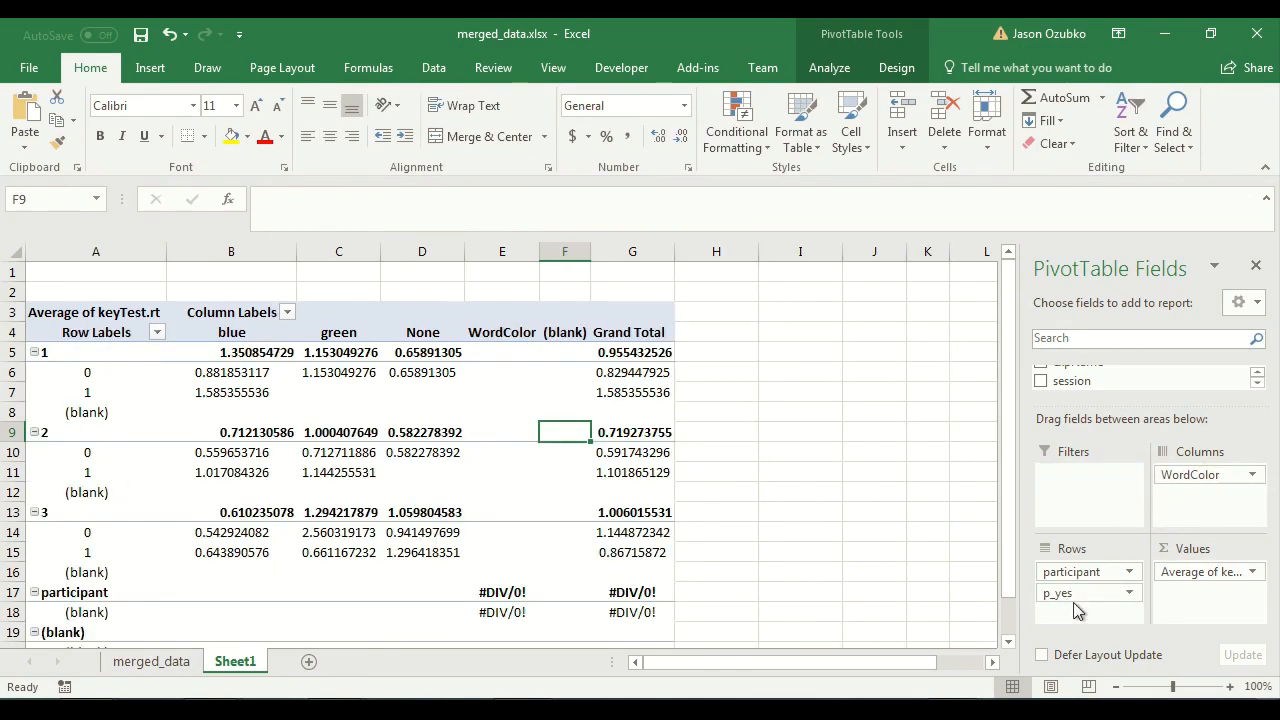
{"action": "left_click_drag", "start_coordinate": [1075, 596], "coordinate": [1183, 472]}
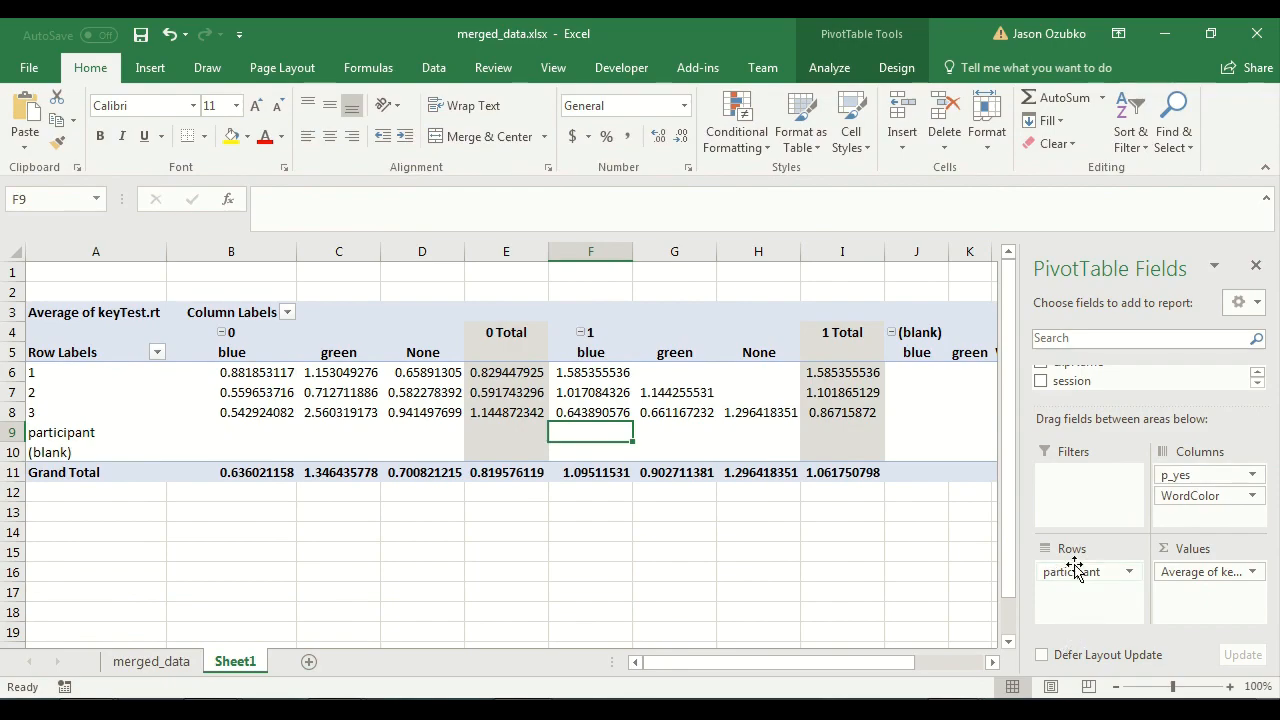
{"action": "left_click", "coordinate": [1253, 572]}
{"action": "left_click", "coordinate": [1255, 572]}
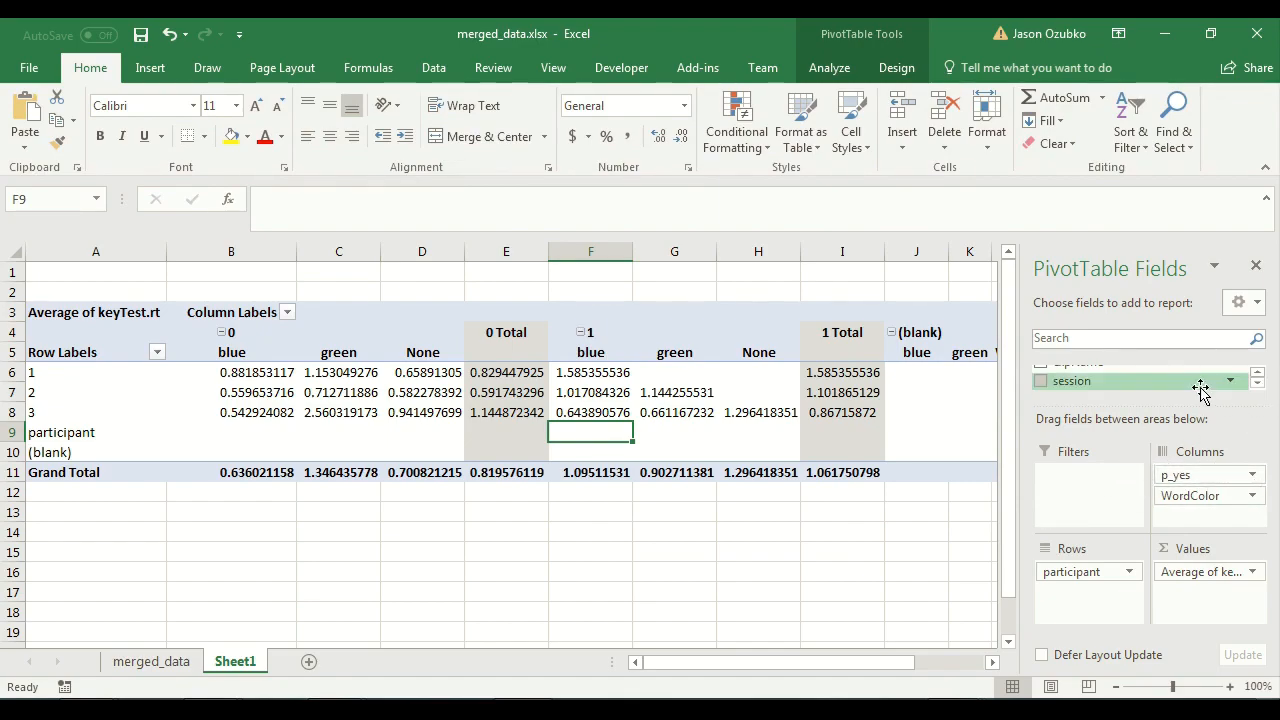
Remove the keyTest.rt average from the pivot table's values and move p_yes from the columns into its place.
{"action": "left_click_drag", "start_coordinate": [1210, 407], "coordinate": [1212, 500]}
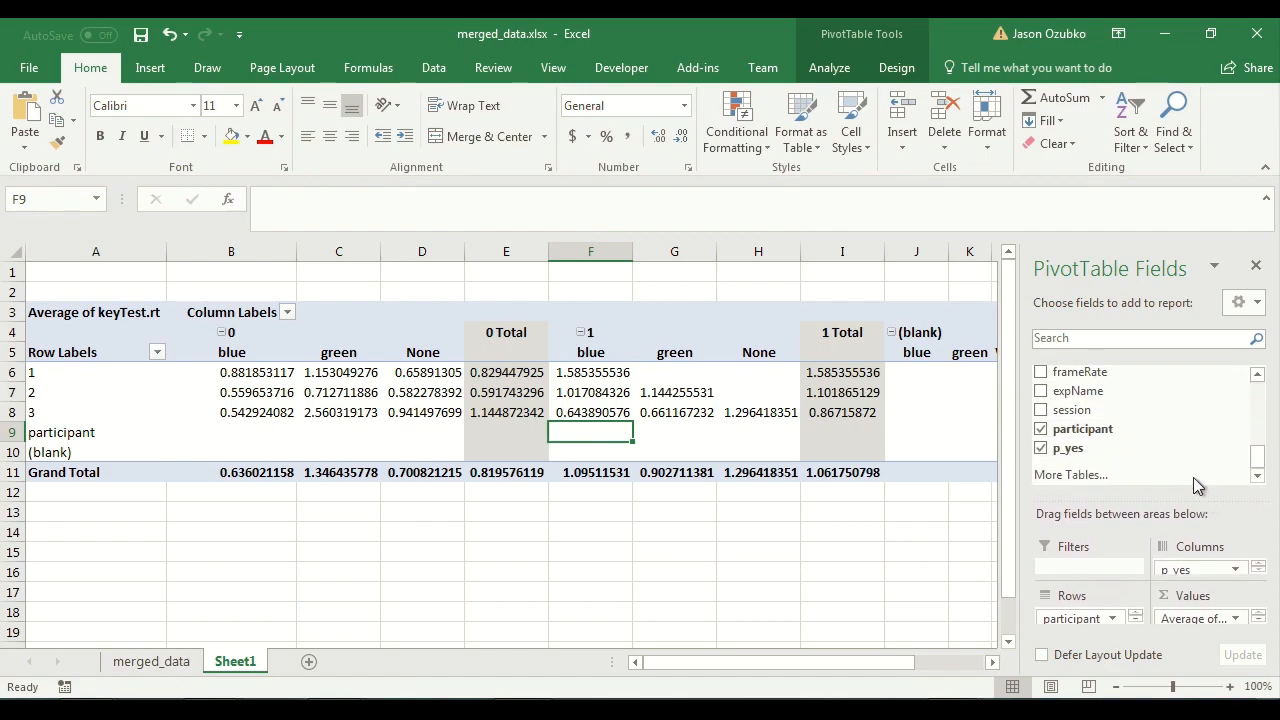
{"action": "left_click_drag", "start_coordinate": [1260, 458], "coordinate": [1266, 378]}
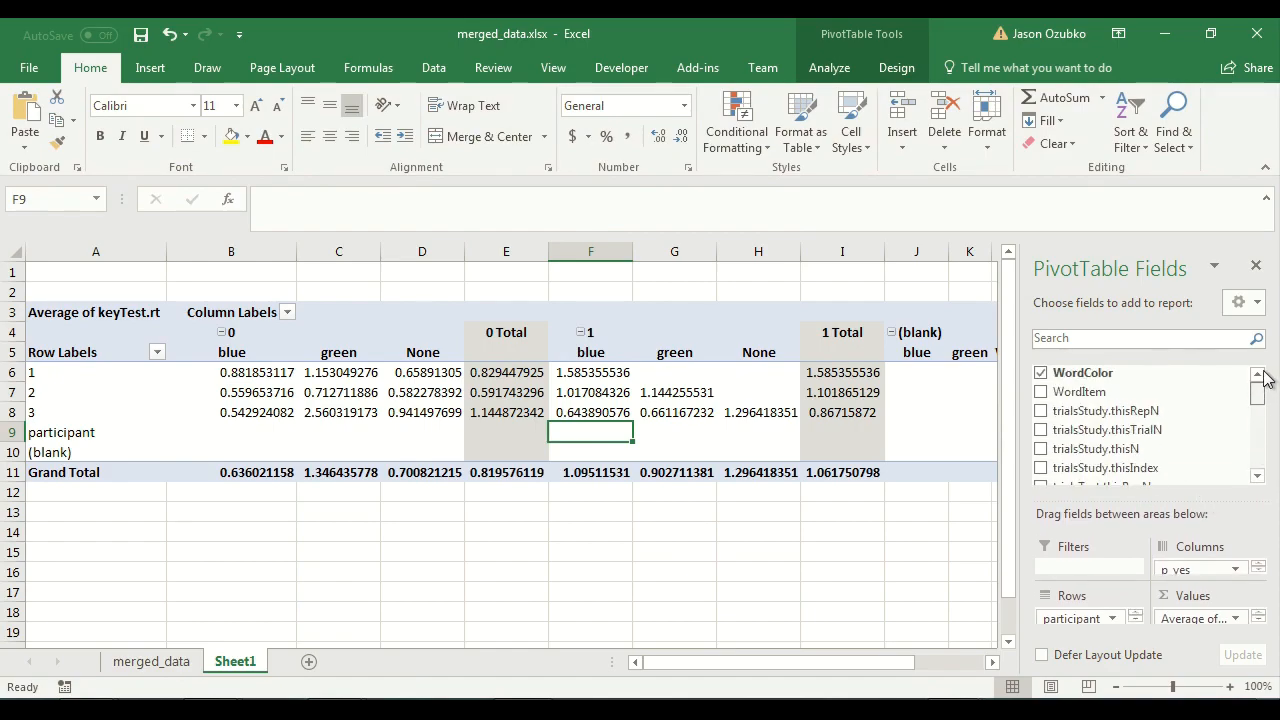
{"action": "left_click_drag", "start_coordinate": [1124, 498], "coordinate": [1124, 436]}
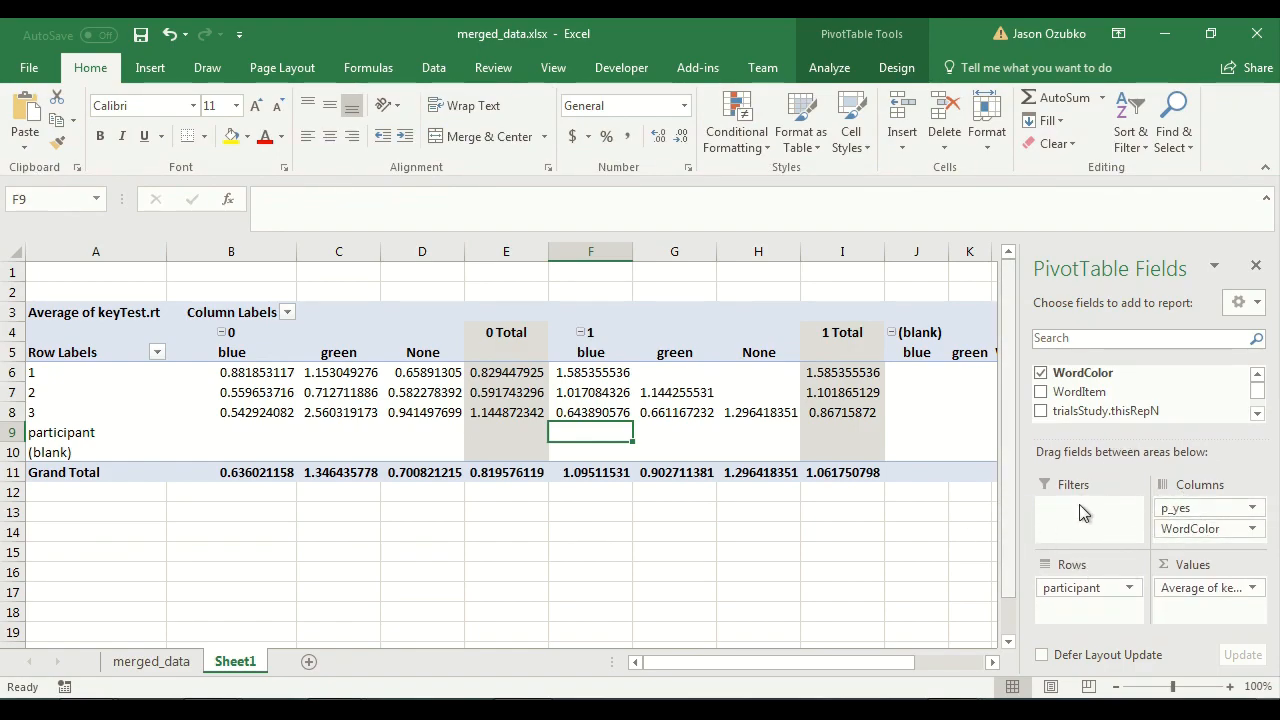
{"action": "left_click_drag", "start_coordinate": [1195, 587], "coordinate": [1171, 391]}
{"action": "left_click_drag", "start_coordinate": [1212, 509], "coordinate": [1226, 596]}
Summarize the p_yes values by Average and check participant 1's result under green.
{"action": "left_click", "coordinate": [1252, 588]}
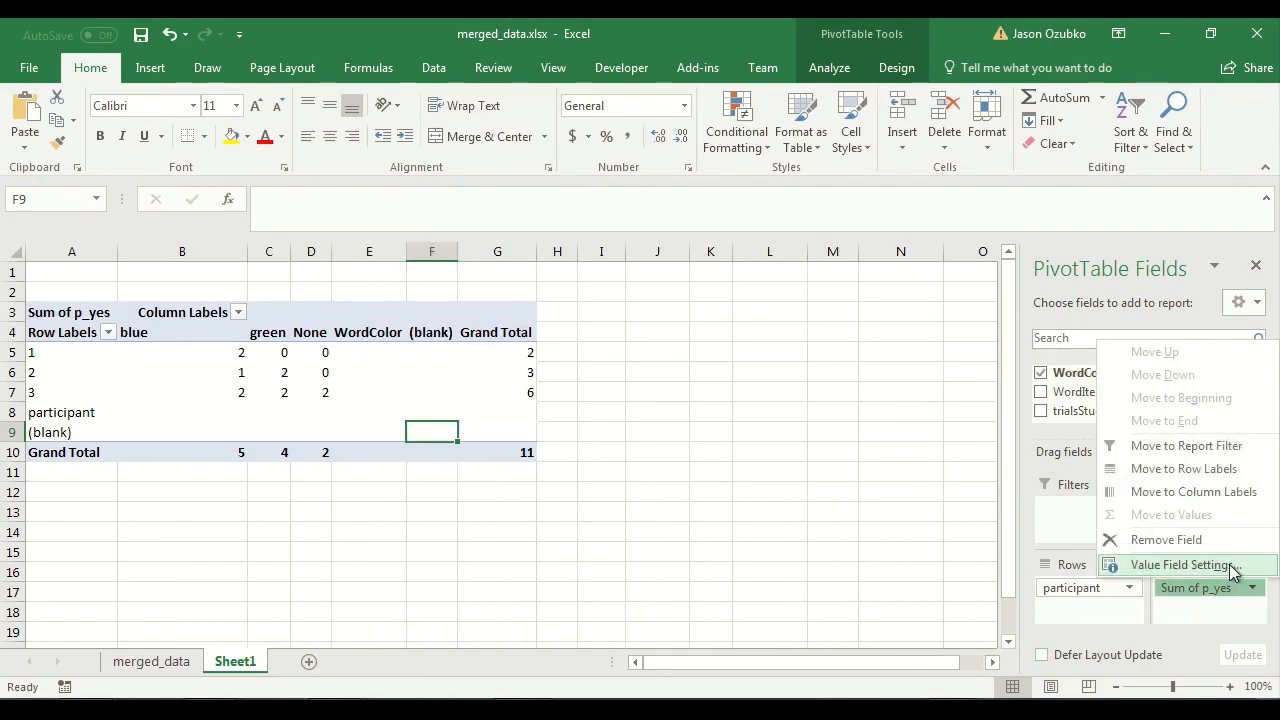
{"action": "left_click", "coordinate": [1170, 563]}
{"action": "left_click", "coordinate": [676, 372]}
{"action": "left_click", "coordinate": [819, 466]}
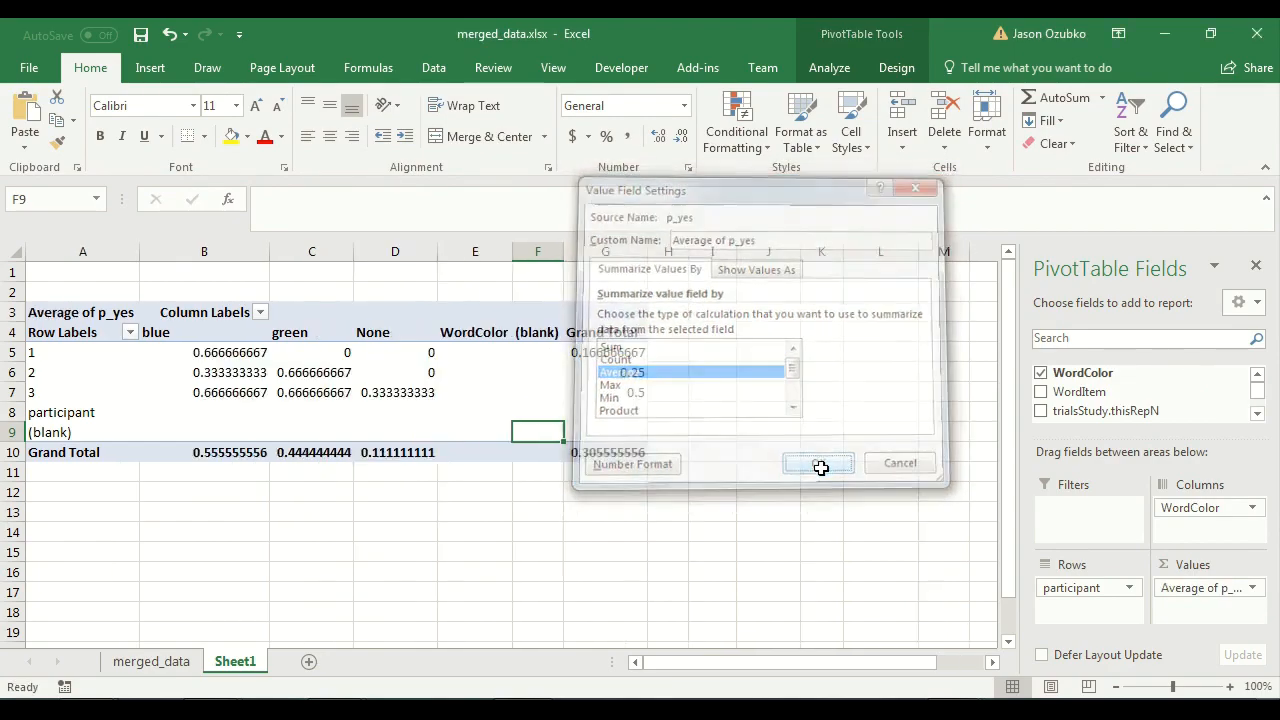
{"action": "left_click", "coordinate": [450, 514]}
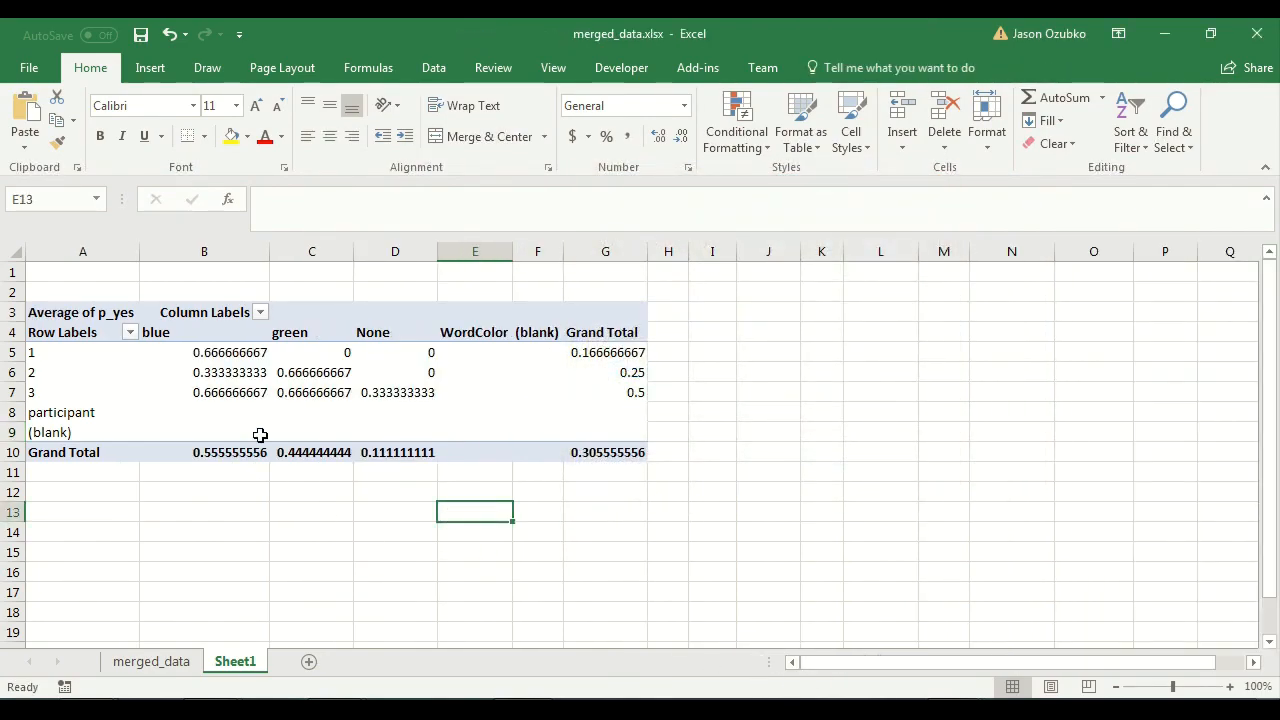
{"action": "left_click", "coordinate": [300, 356]}
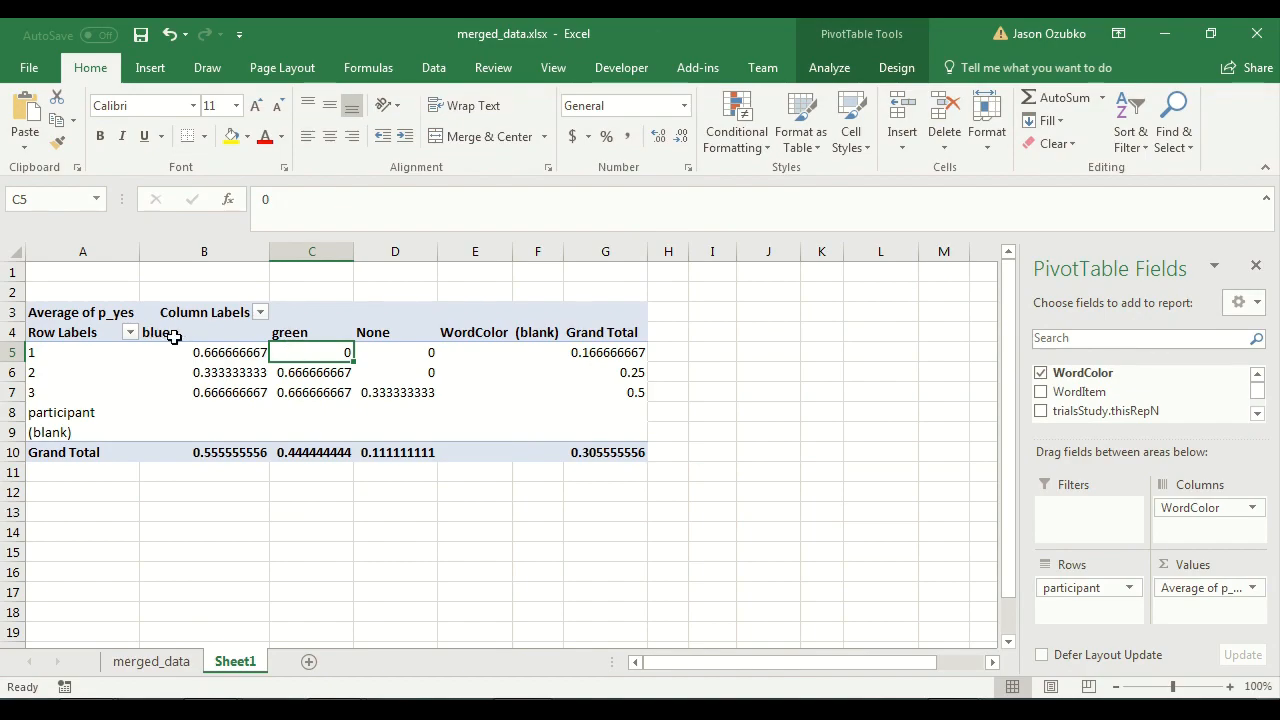
Examine participant 1's p_yes codes on the merged_data sheet alongside the keyTest responses and reaction times.
{"action": "left_click", "coordinate": [150, 662]}
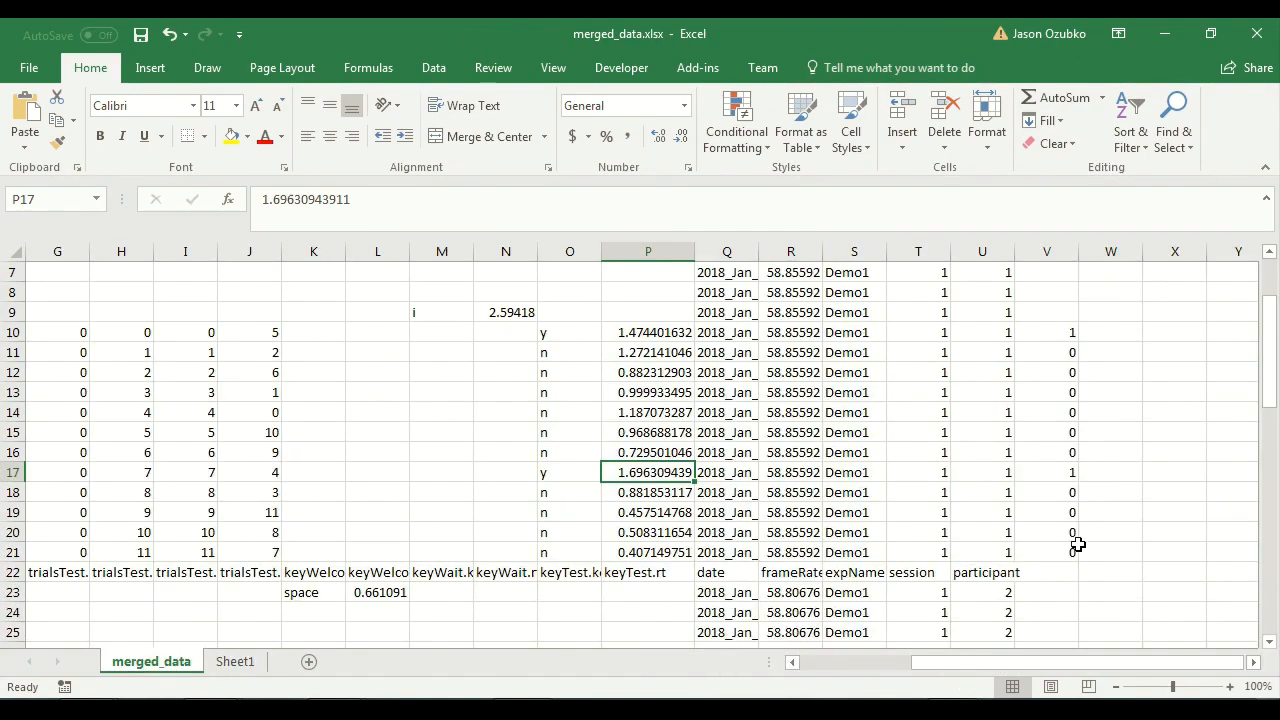
{"action": "left_click", "coordinate": [1042, 451]}
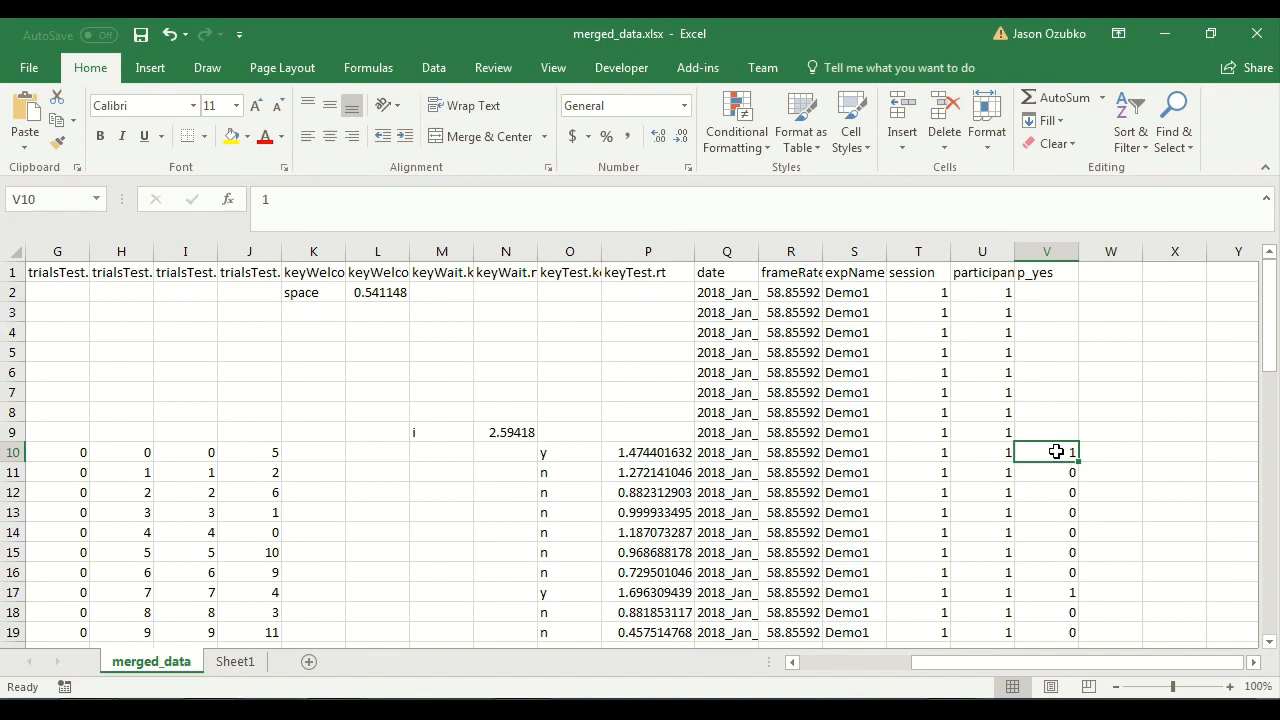
{"action": "scroll", "coordinate": [1056, 452], "scroll_direction": "down", "scroll_amount": 3}
{"action": "scroll", "coordinate": [1056, 452], "scroll_direction": "up", "scroll_amount": 3}
{"action": "scroll", "coordinate": [1056, 452], "scroll_direction": "down", "scroll_amount": 2}
{"action": "scroll", "coordinate": [1056, 452], "scroll_direction": "up", "scroll_amount": 2}
{"action": "scroll", "coordinate": [1056, 452], "scroll_direction": "down", "scroll_amount": 3}
{"action": "scroll", "coordinate": [1056, 452], "scroll_direction": "up", "scroll_amount": 3}
{"action": "scroll", "coordinate": [1056, 452], "scroll_direction": "down", "scroll_amount": 2}
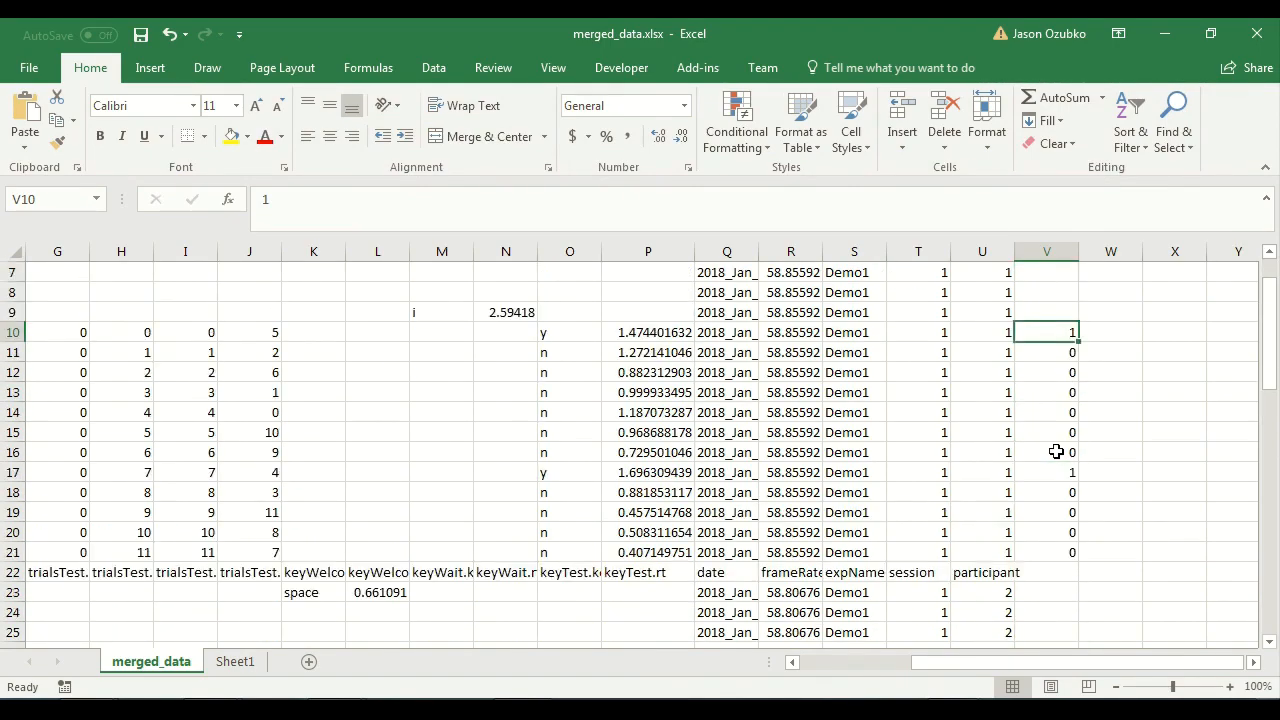
{"action": "scroll", "coordinate": [1056, 452], "scroll_direction": "up", "scroll_amount": 1}
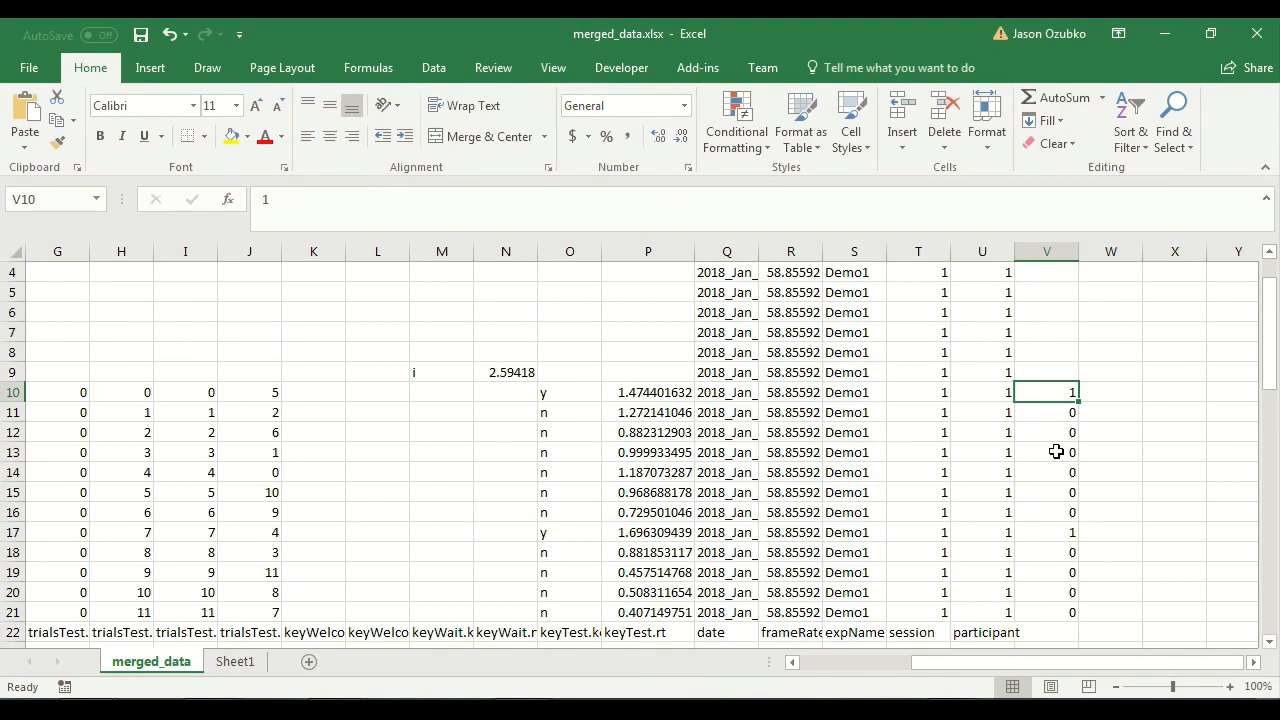
{"action": "scroll", "coordinate": [1056, 452], "scroll_direction": "up", "scroll_amount": 1}
{"action": "scroll", "coordinate": [1056, 452], "scroll_direction": "down", "scroll_amount": 1}
{"action": "scroll", "coordinate": [1056, 452], "scroll_direction": "up", "scroll_amount": 1}
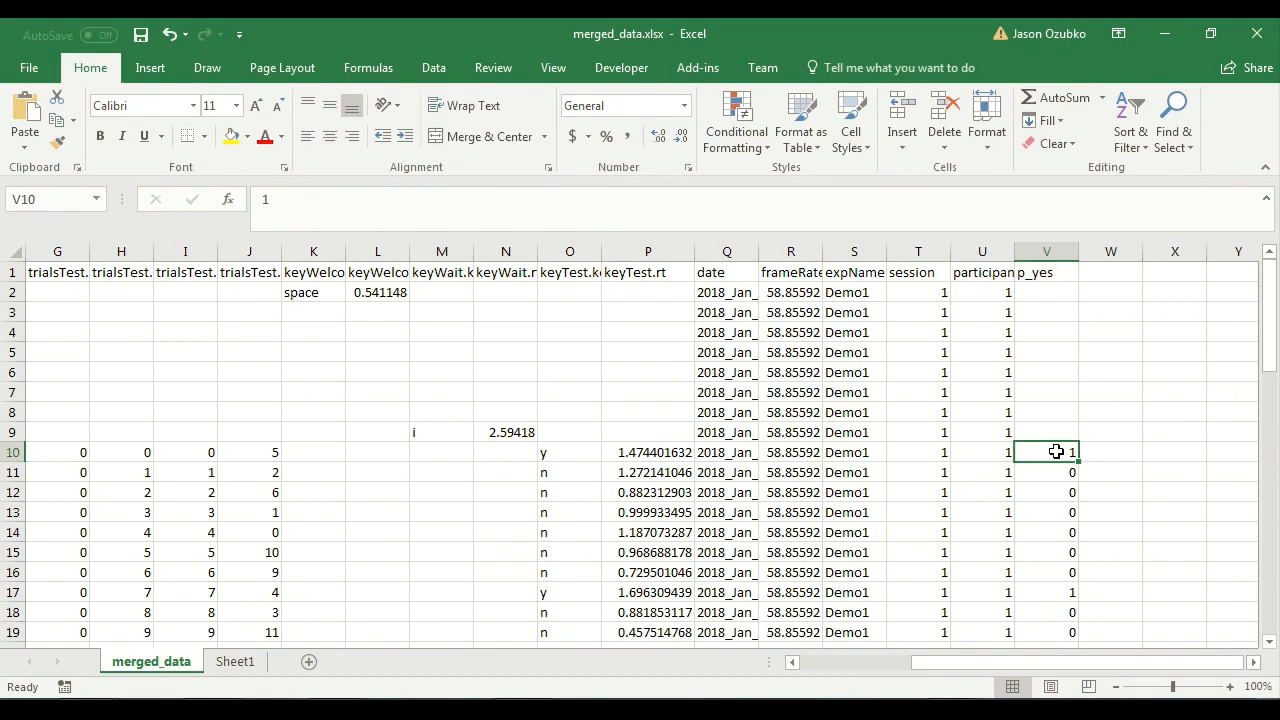
{"action": "scroll", "coordinate": [1056, 452], "scroll_direction": "down", "scroll_amount": 1}
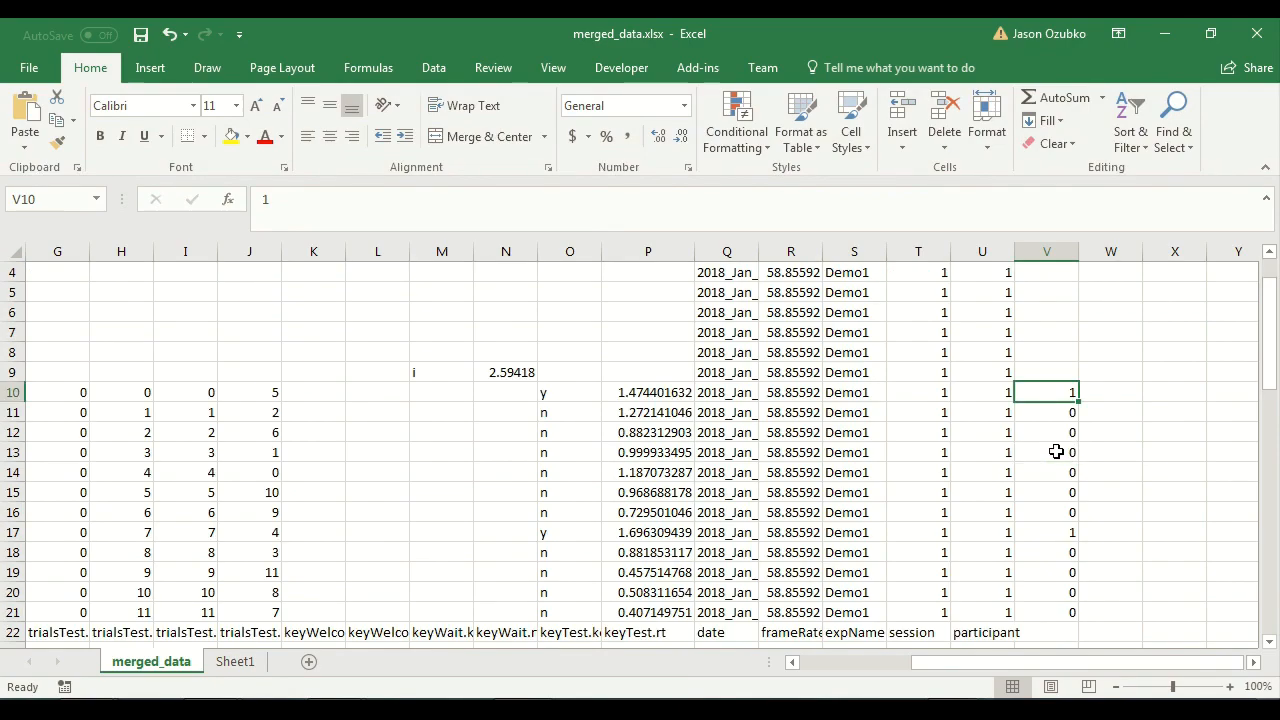
{"action": "key", "text": "Left"}
{"action": "key", "text": "Left"}
{"action": "key", "text": "Left"}
{"action": "key", "text": "Left"}
{"action": "key", "text": "Left"}
{"action": "key", "text": "Left"}
{"action": "key", "text": "Left"}
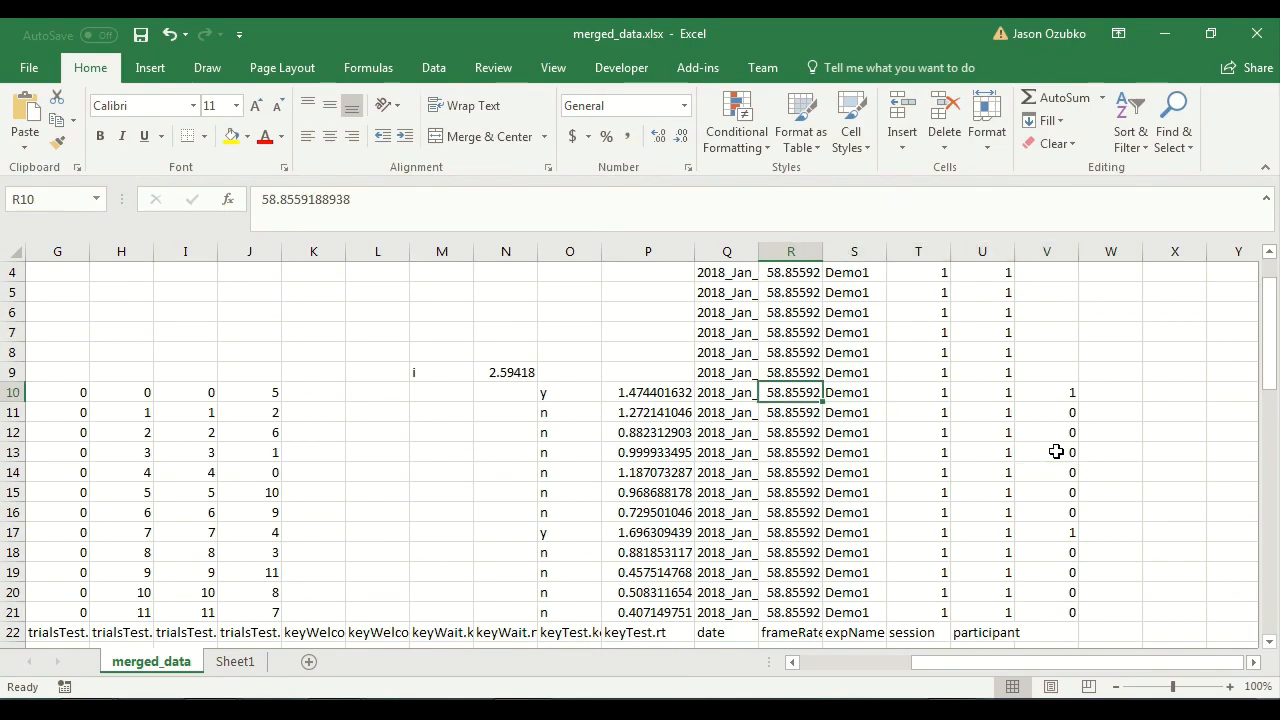
{"action": "key", "text": "Right"}
{"action": "key", "text": "Down"}
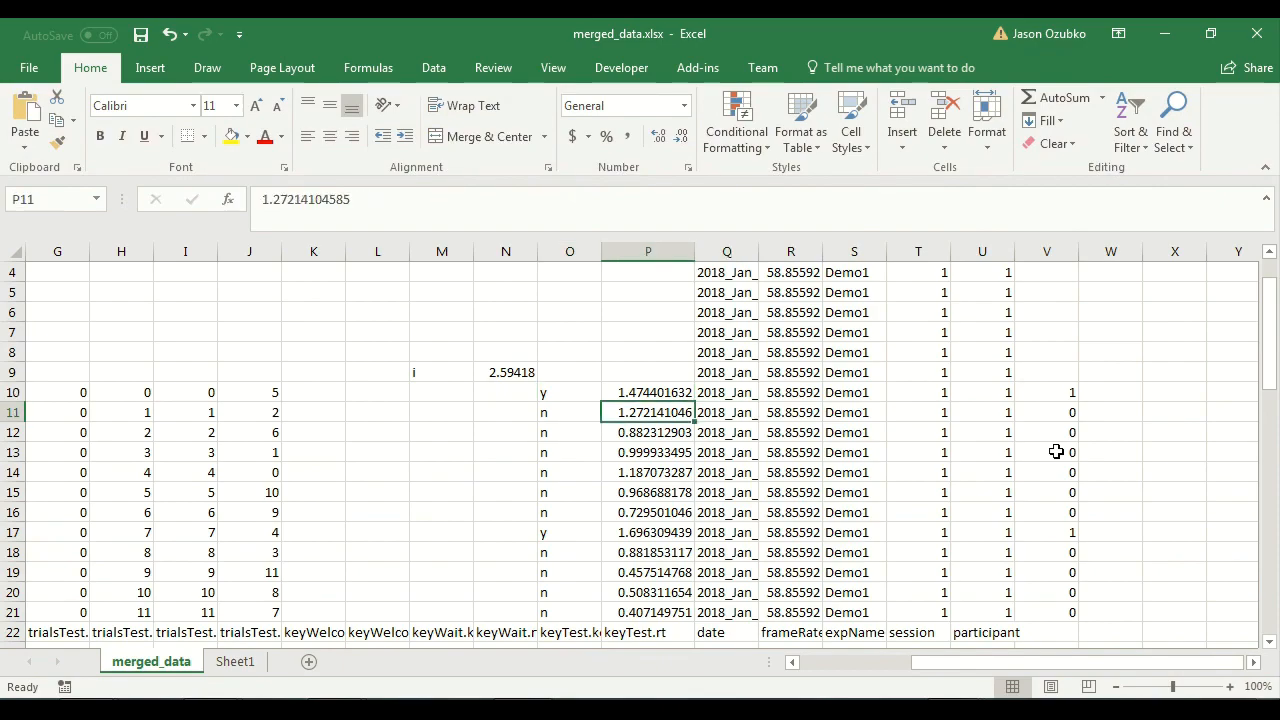
{"action": "key", "text": "Left"}
{"action": "key", "text": "Left"}
{"action": "key", "text": "Right"}
{"action": "key", "text": "Right"}
{"action": "key", "text": "Right"}
{"action": "key", "text": "Right"}
{"action": "key", "text": "Right"}
{"action": "key", "text": "Right"}
{"action": "key", "text": "Right"}
{"action": "key", "text": "Up"}
{"action": "key", "text": "Up"}
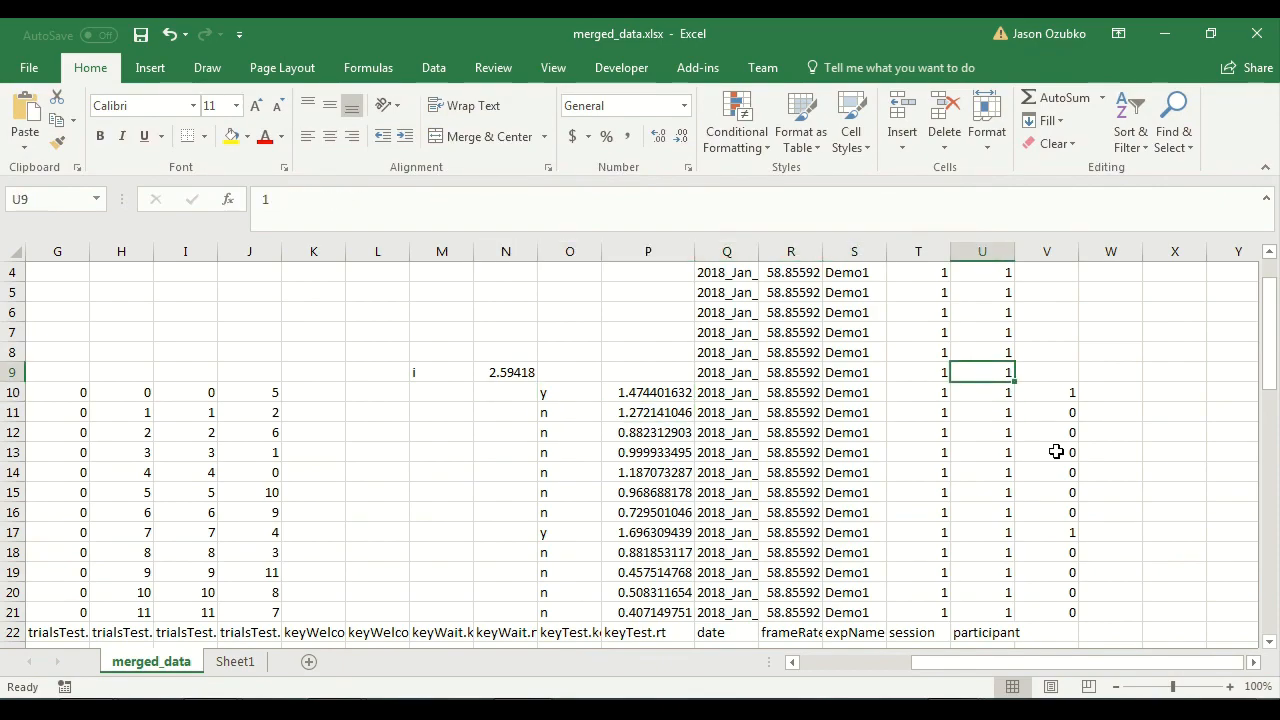
Clear participant 1's p_yes values in V10:V21 and return to cell V10.
{"action": "key", "text": "Right"}
{"action": "key", "text": "Up"}
{"action": "key", "text": "Up"}
{"action": "key", "text": "Up"}
{"action": "key", "text": "Up"}
{"action": "key", "text": "Up"}
{"action": "key", "text": "Up"}
{"action": "key", "text": "Up"}
{"action": "key", "text": "Down"}
{"action": "key", "text": "Down"}
{"action": "key", "text": "Down"}
{"action": "key", "text": "Down"}
{"action": "key", "text": "Down"}
{"action": "key", "text": "Down"}
{"action": "key", "text": "Down"}
{"action": "key", "text": "Down"}
{"action": "key", "text": "Down"}
{"action": "key", "text": "Down"}
{"action": "key", "text": "Down"}
{"action": "key", "text": "Down"}
{"action": "key", "text": "Down"}
{"action": "key", "text": "Down"}
{"action": "key", "text": "Down"}
{"action": "key", "text": "Down"}
{"action": "key", "text": "Down"}
{"action": "key", "text": "Down"}
{"action": "key", "text": "Down"}
{"action": "key", "text": "Down"}
{"action": "key", "text": "Down"}
{"action": "key", "text": "Up"}
{"action": "key", "text": "Up"}
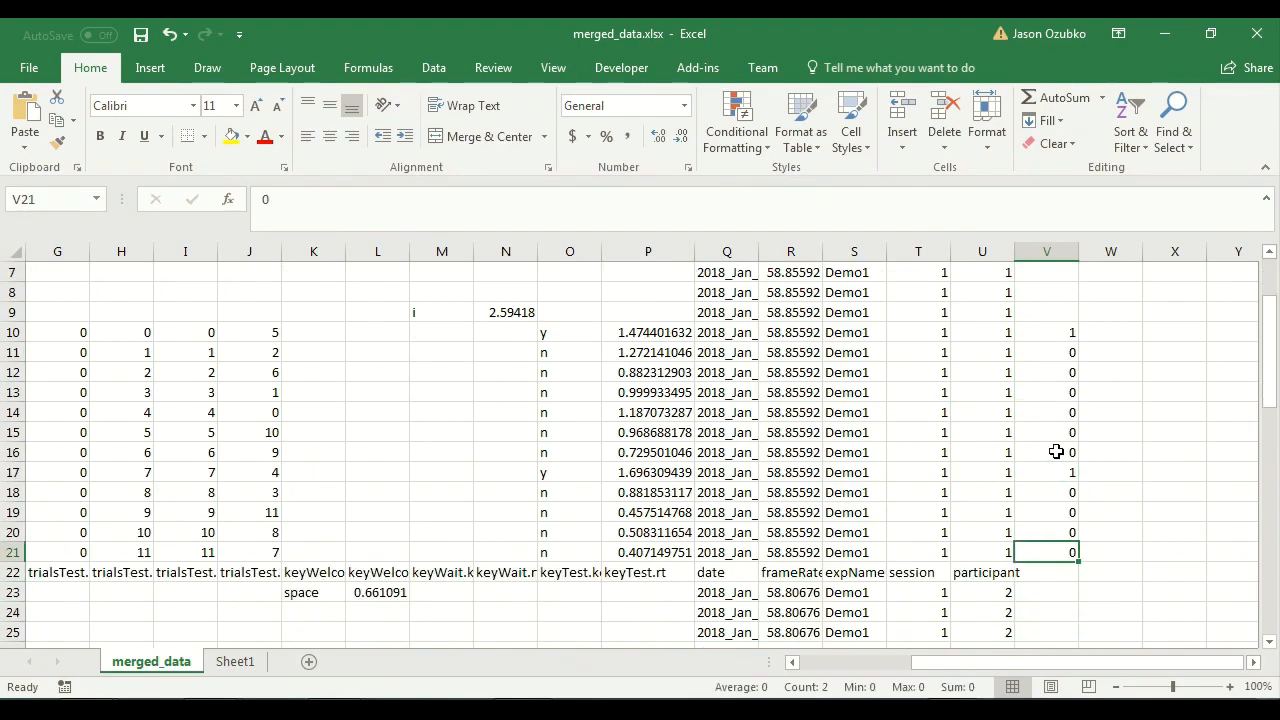
{"action": "key", "text": "shift+Up"}
{"action": "key", "text": "shift+Up"}
{"action": "key", "text": "shift+Up"}
{"action": "key", "text": "shift+Up"}
{"action": "key", "text": "shift+Up"}
{"action": "key", "text": "shift+Up"}
{"action": "key", "text": "shift+Up"}
{"action": "key", "text": "shift+Up"}
{"action": "key", "text": "shift+Up"}
{"action": "key", "text": "shift+Up"}
{"action": "key", "text": "shift+Up"}
{"action": "key", "text": "Delete"}
{"action": "key", "text": "Up"}
{"action": "key", "text": "Up"}
{"action": "key", "text": "Up"}
{"action": "key", "text": "Up"}
{"action": "key", "text": "Up"}
{"action": "key", "text": "Up"}
{"action": "key", "text": "Up"}
{"action": "key", "text": "Up"}
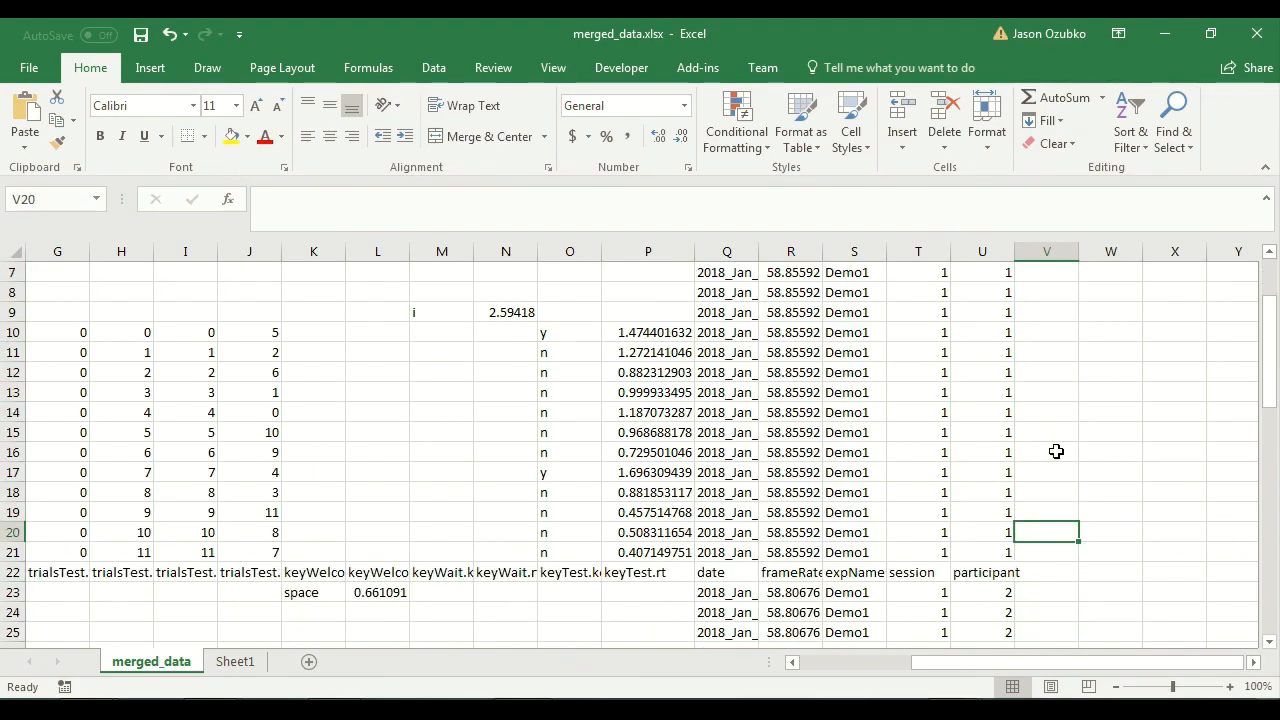
{"action": "key", "text": "Up"}
{"action": "key", "text": "Up"}
{"action": "key", "text": "Up"}
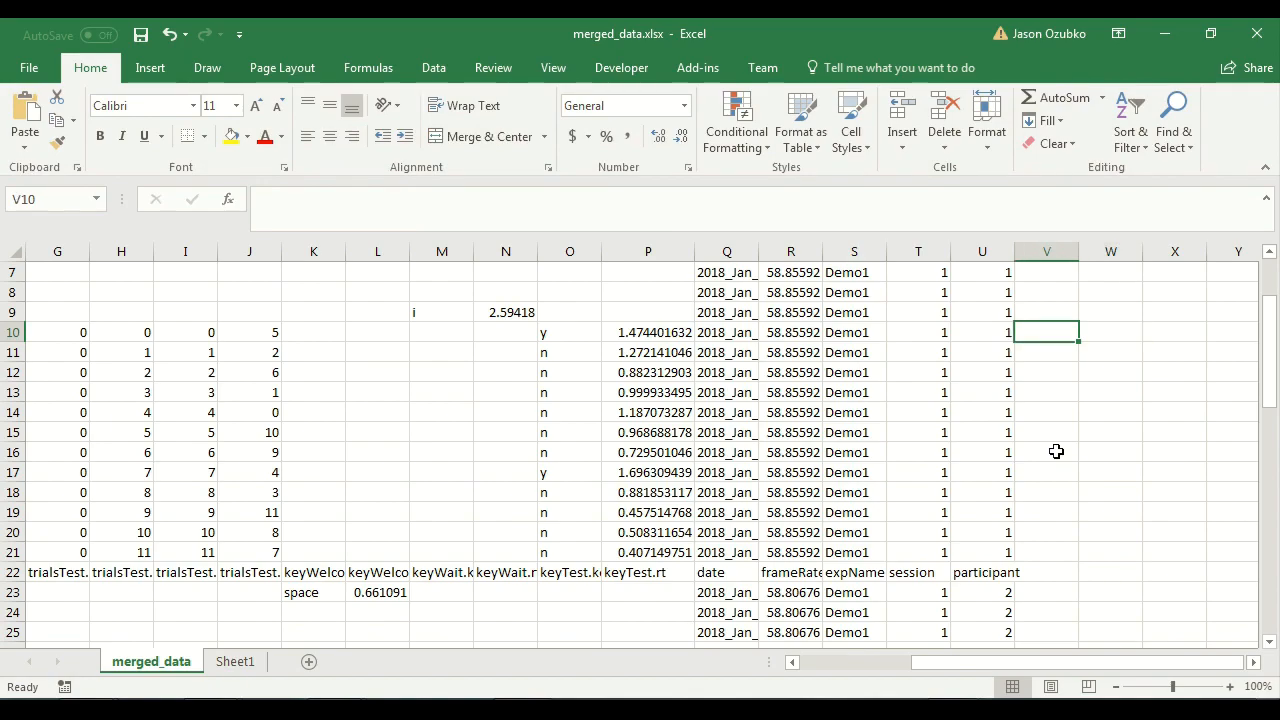
{"action": "type", "text": "1"}
{"action": "key", "text": "Return"}
{"action": "key", "text": "Up"}
{"action": "key", "text": "Left"}
{"action": "key", "text": "Left"}
{"action": "key", "text": "Left"}
{"action": "key", "text": "Left"}
{"action": "key", "text": "Left"}
{"action": "key", "text": "Left"}
{"action": "key", "text": "Left"}
{"action": "key", "text": "Left"}
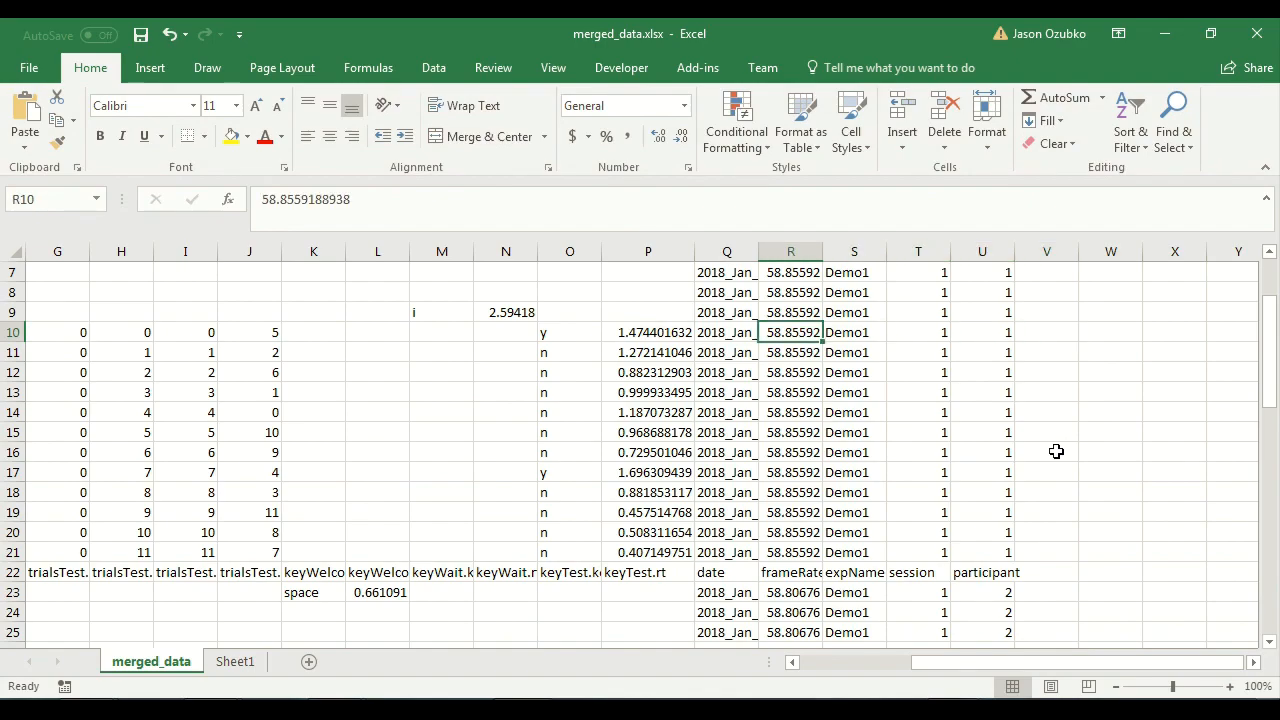
{"action": "key", "text": "Right"}
{"action": "key", "text": "Right"}
{"action": "key", "text": "Right"}
{"action": "key", "text": "Right"}
{"action": "key", "text": "Right"}
{"action": "key", "text": "Right"}
{"action": "key", "text": "Right"}
{"action": "key", "text": "Right"}
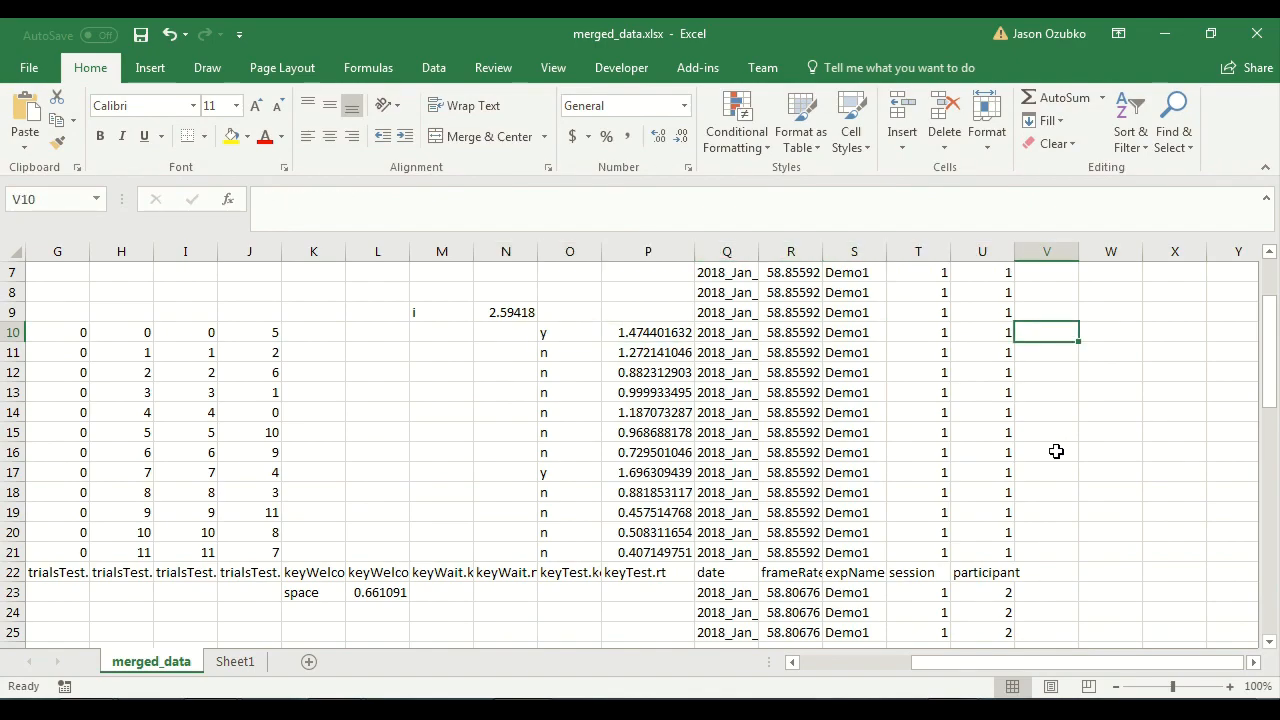
Enter the formula =IF(O10="y",1,0) in V10 to code participant 1's first test response.
{"action": "type", "text": "="}
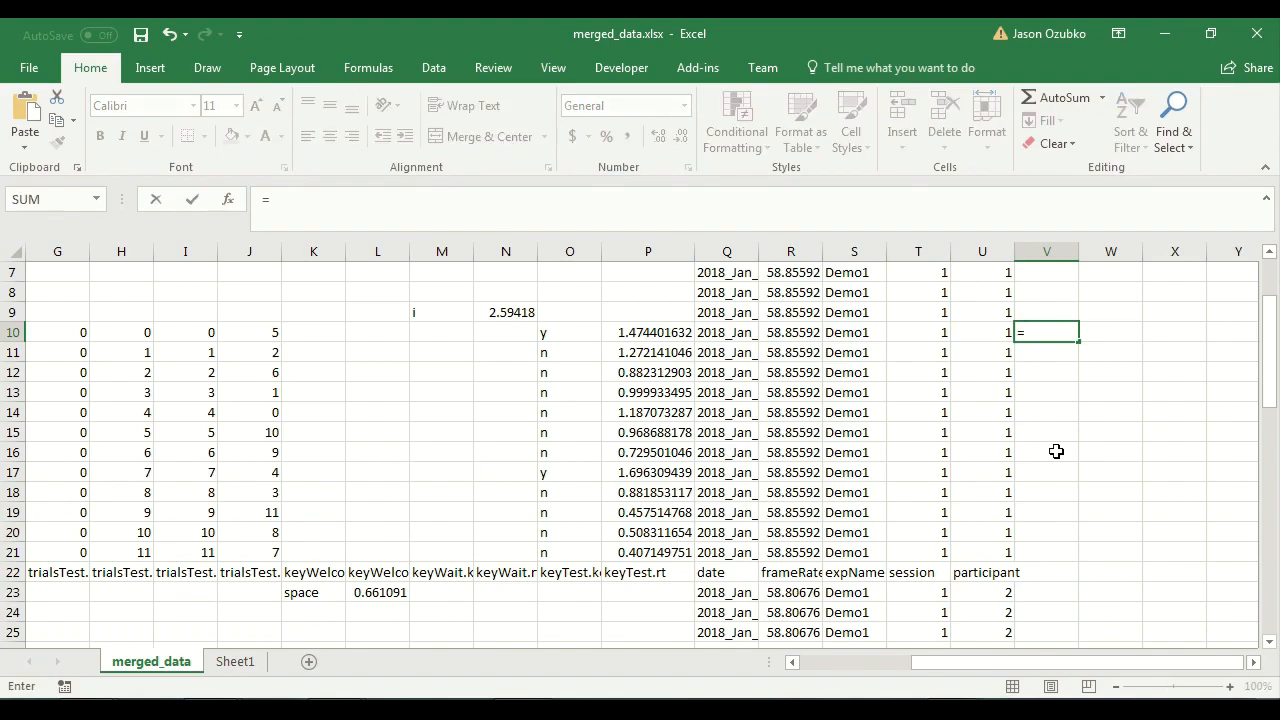
{"action": "type", "text": "if"}
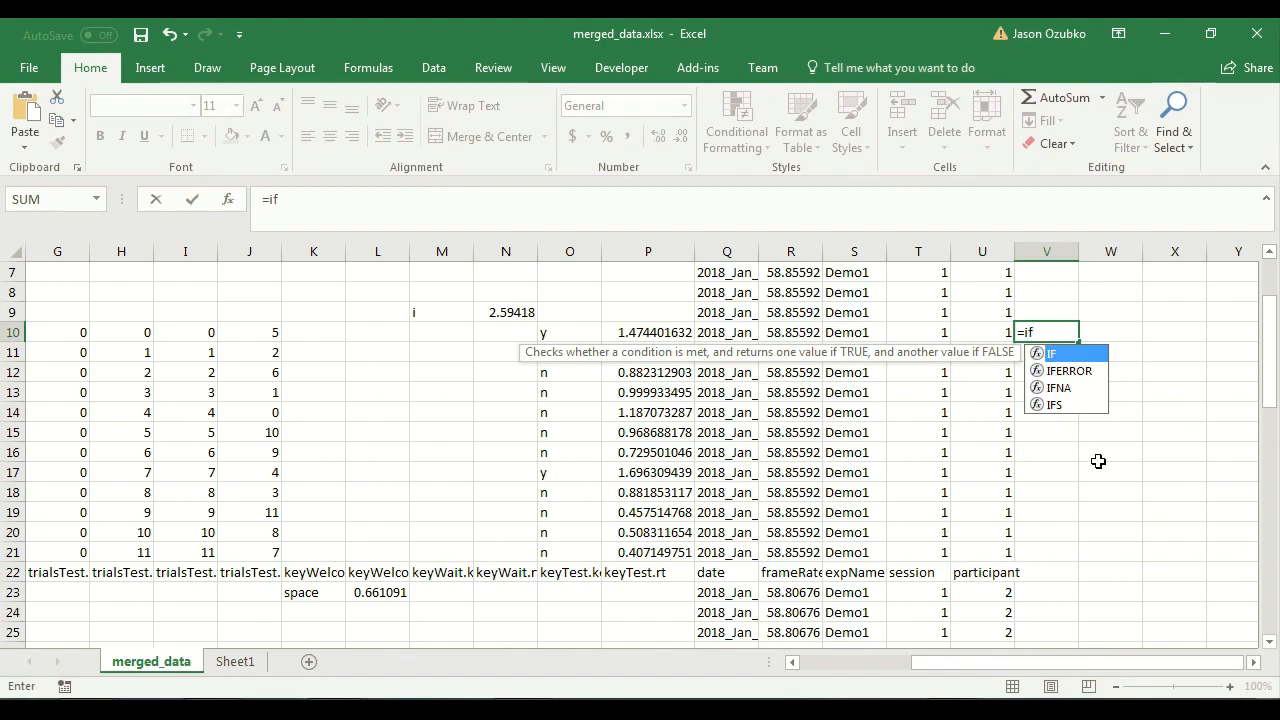
{"action": "type", "text": "("}
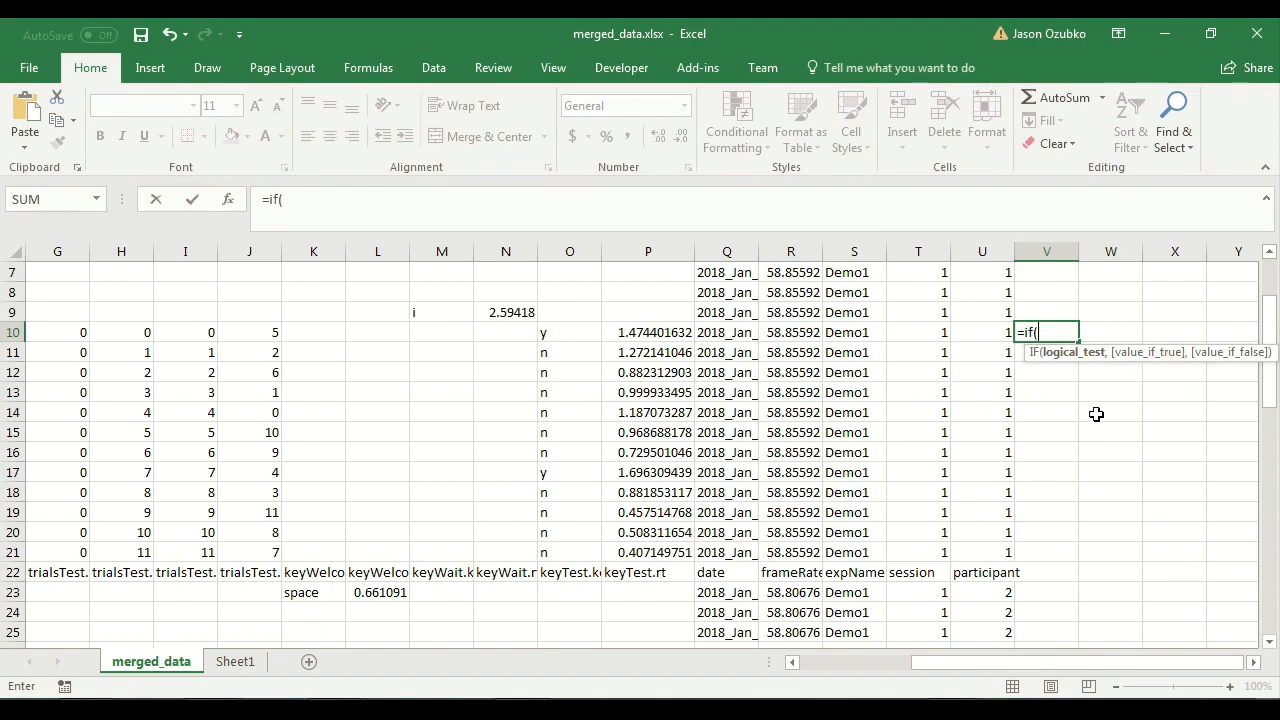
{"action": "left_click", "coordinate": [571, 333]}
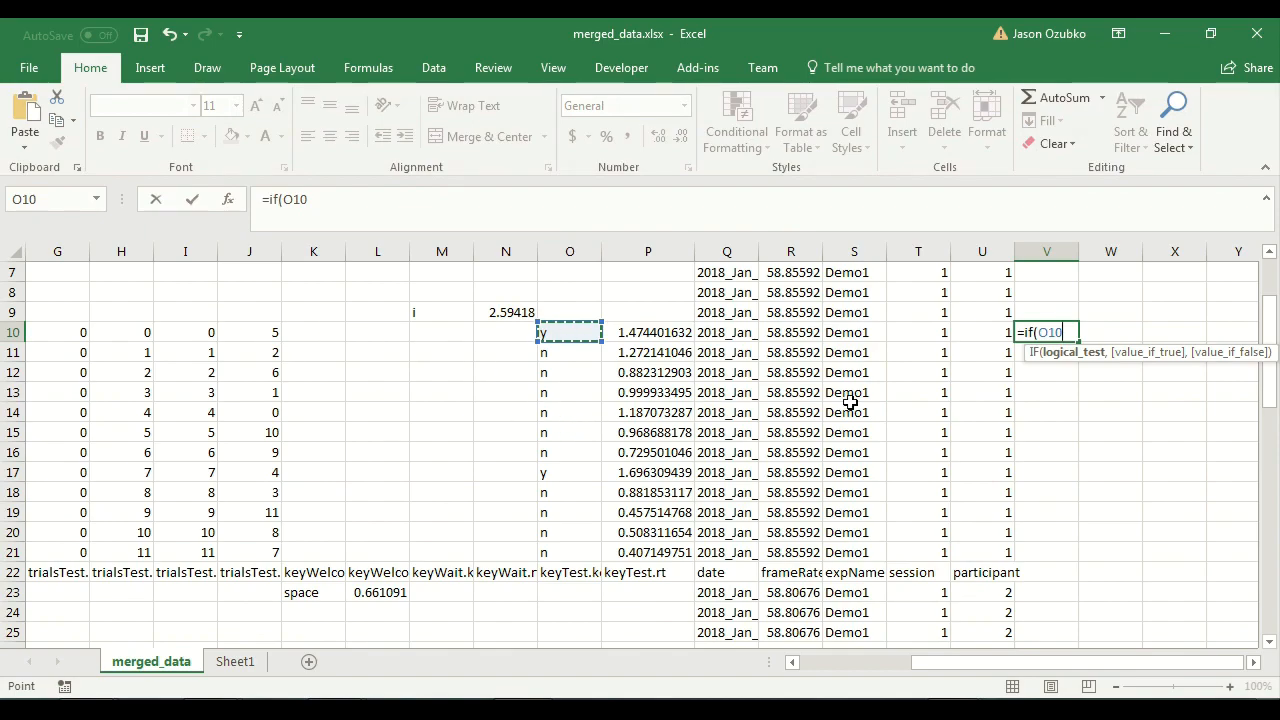
{"action": "type", "text": "="}
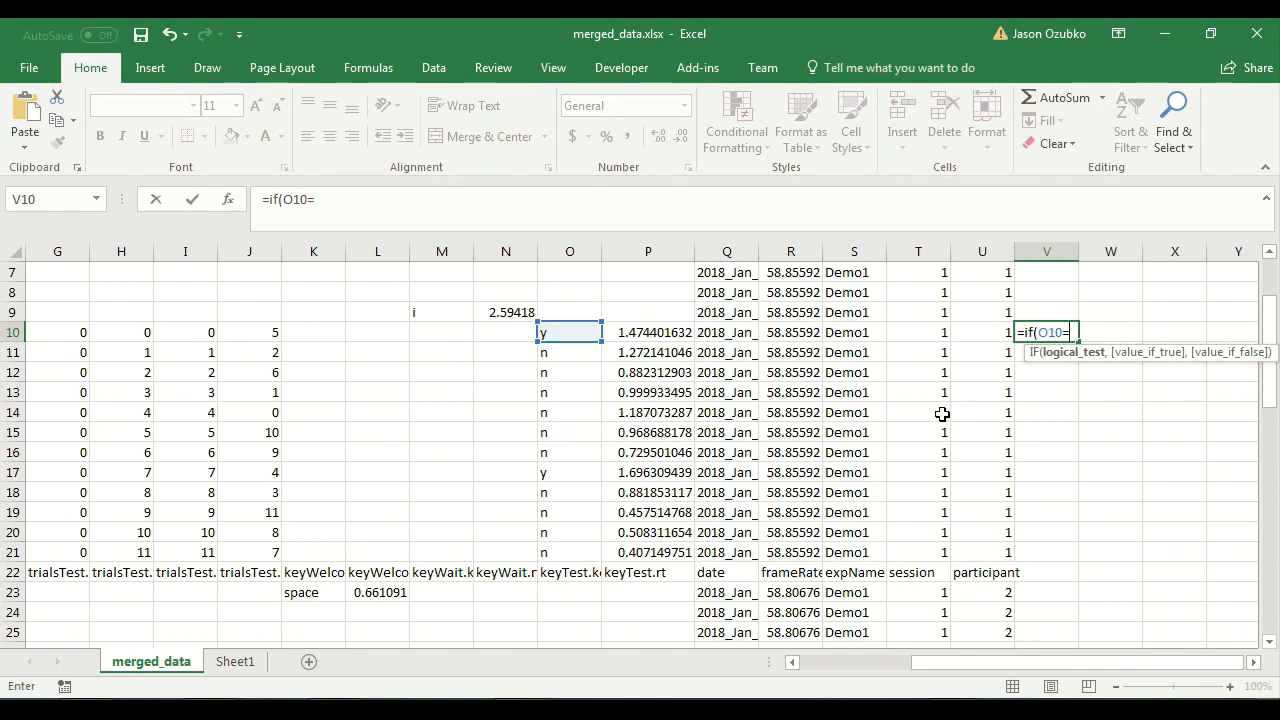
{"action": "type", "text": "\"y\",1"}
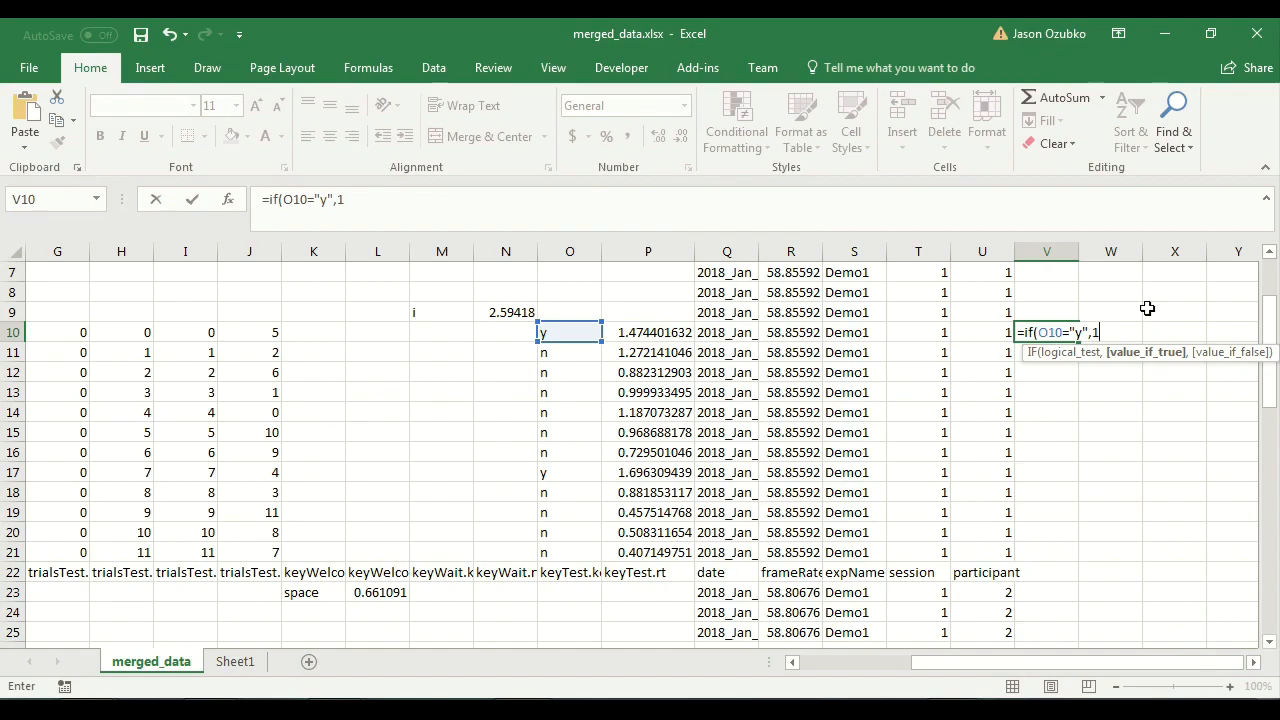
{"action": "type", "text": ","}
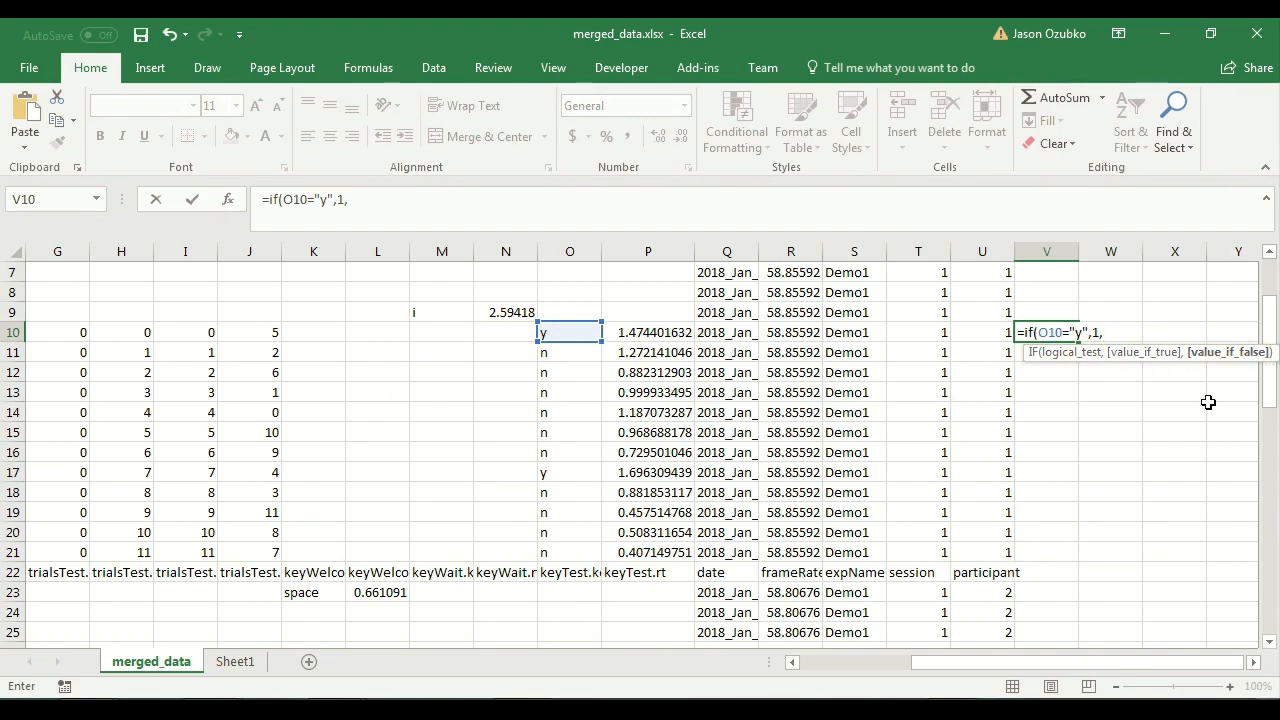
{"action": "type", "text": "0"}
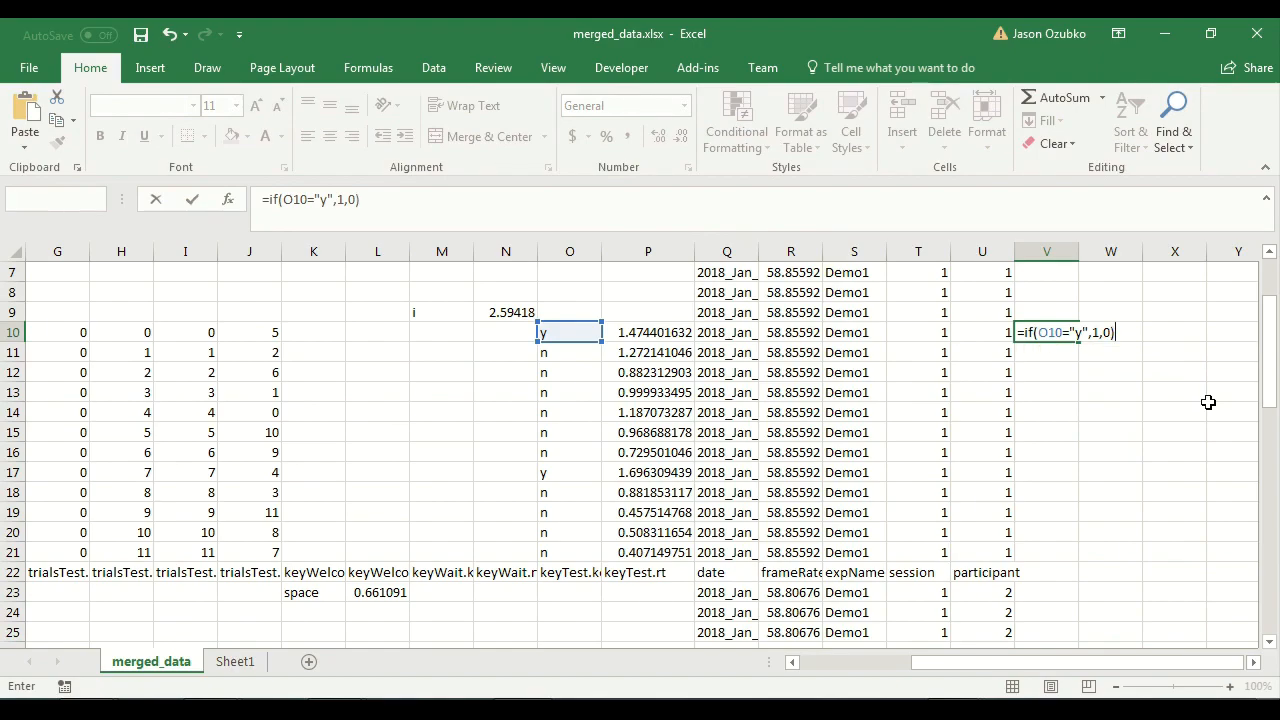
{"action": "key", "text": "Return"}
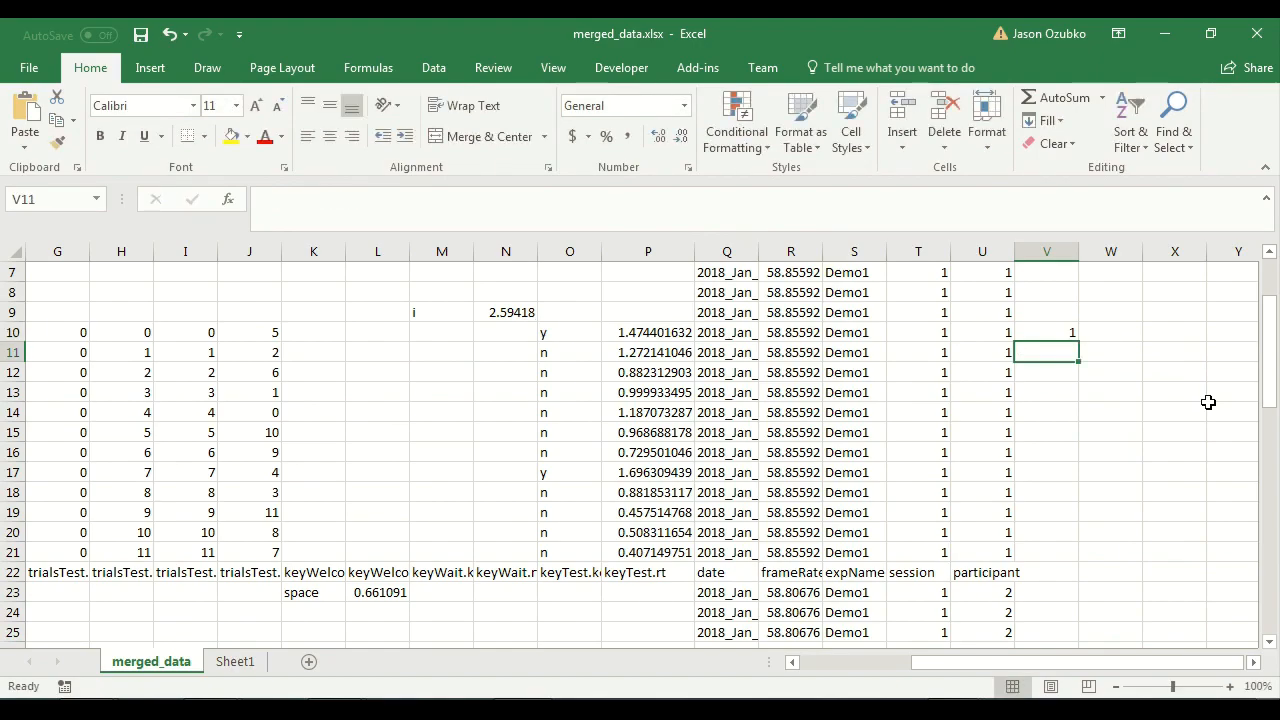
Copy the IF formula from V10 down through V21 to code participant 1's remaining test responses.
{"action": "key", "text": "Up"}
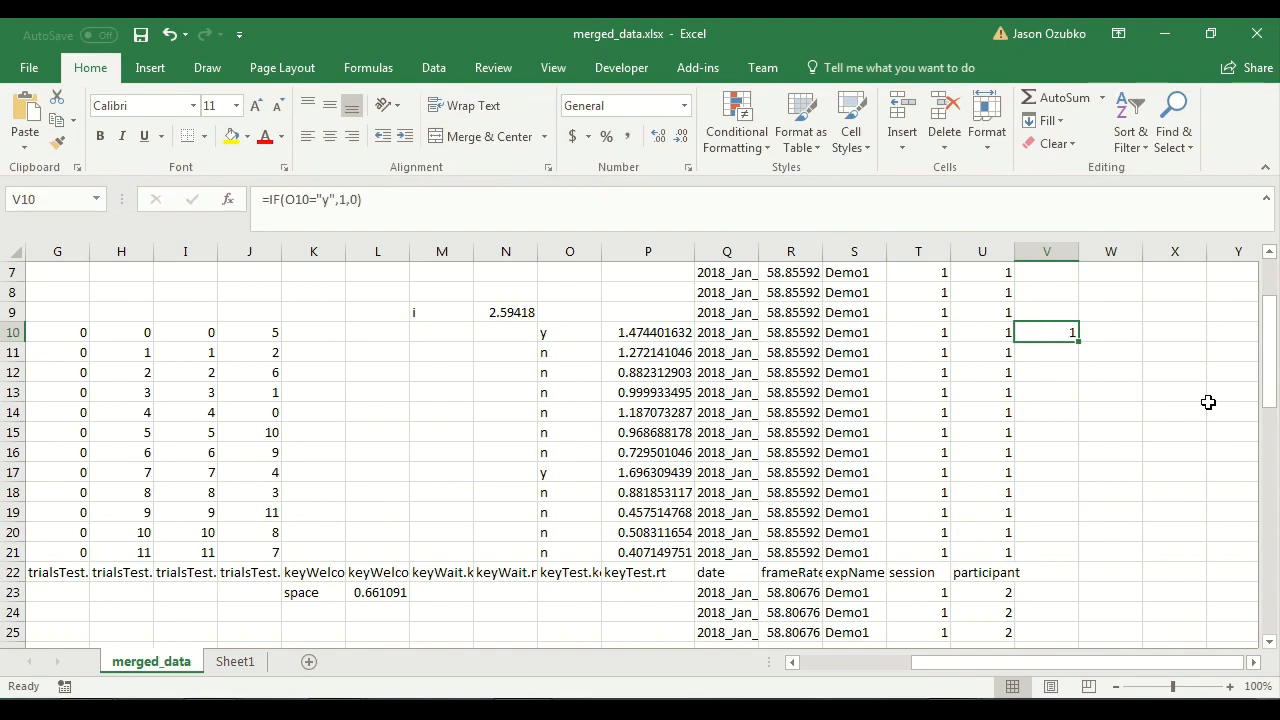
{"action": "key", "text": "ctrl+c"}
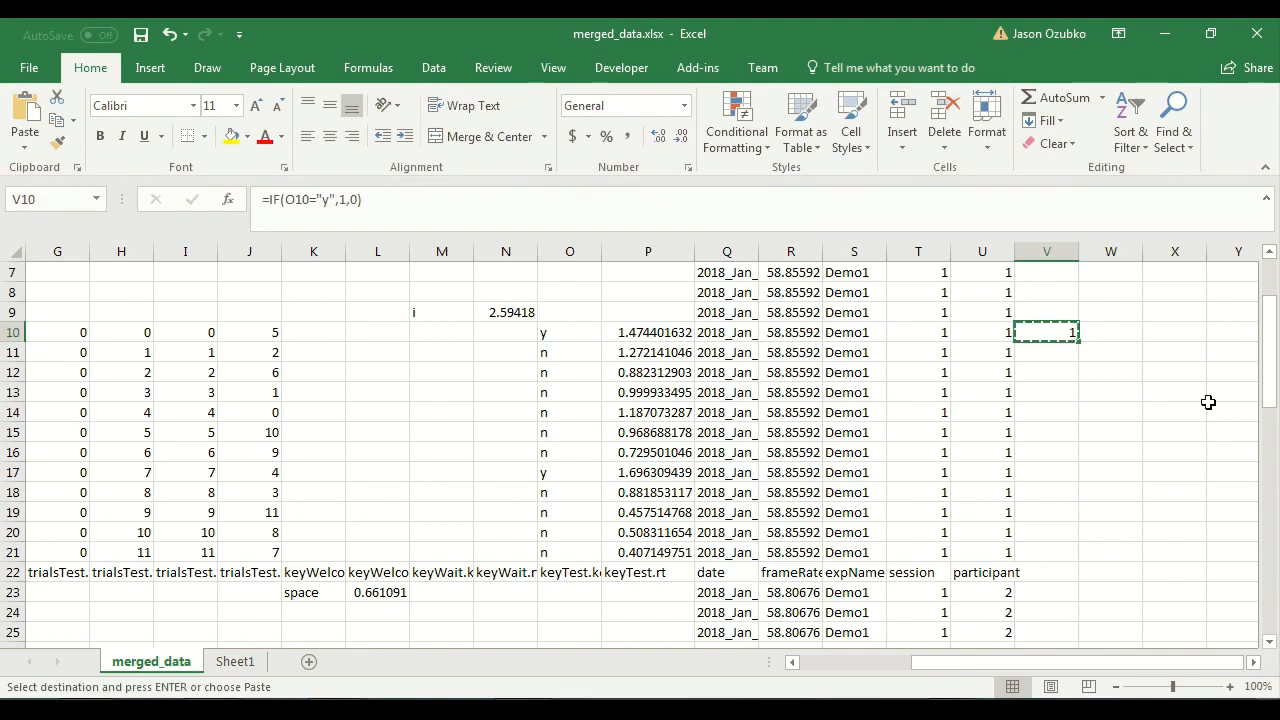
{"action": "key", "text": "shift+Down"}
{"action": "key", "text": "shift+Down"}
{"action": "key", "text": "shift+Down"}
{"action": "key", "text": "shift+Down"}
{"action": "key", "text": "shift+Down"}
{"action": "key", "text": "shift+Down"}
{"action": "key", "text": "shift+Down"}
{"action": "key", "text": "shift+Down"}
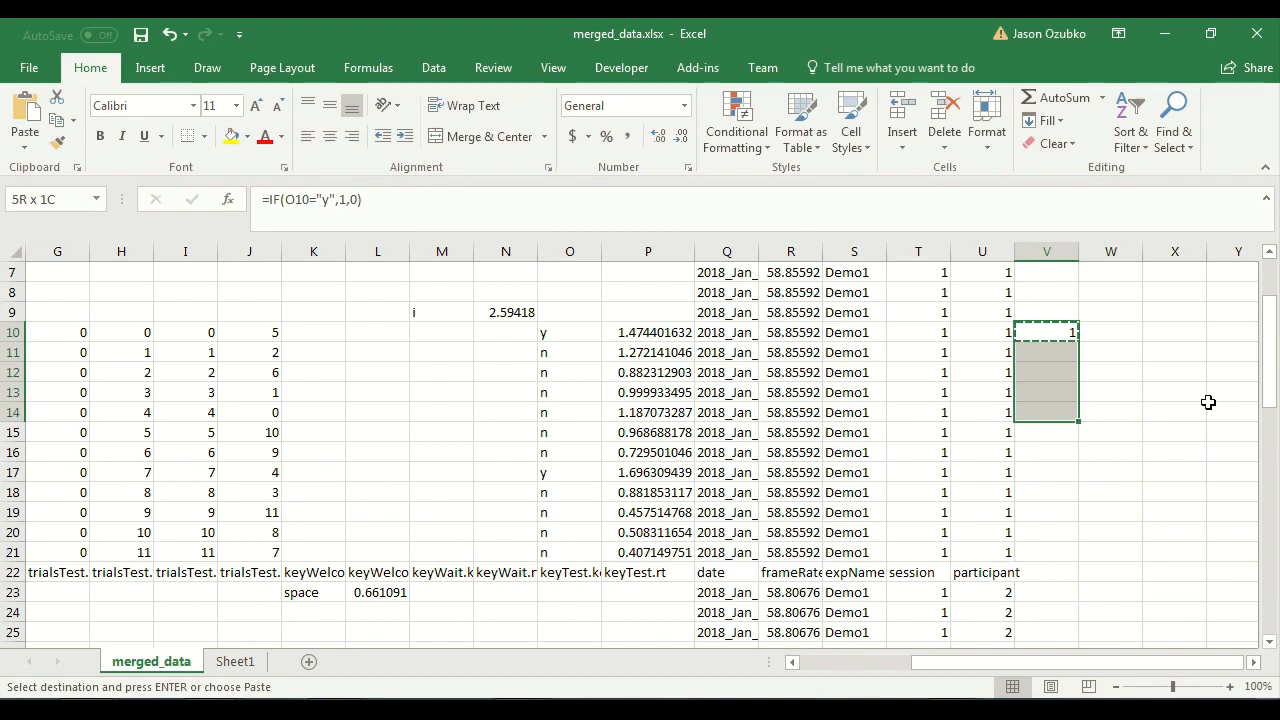
{"action": "key", "text": "shift+Down"}
{"action": "key", "text": "shift+Down"}
{"action": "key", "text": "shift+Down"}
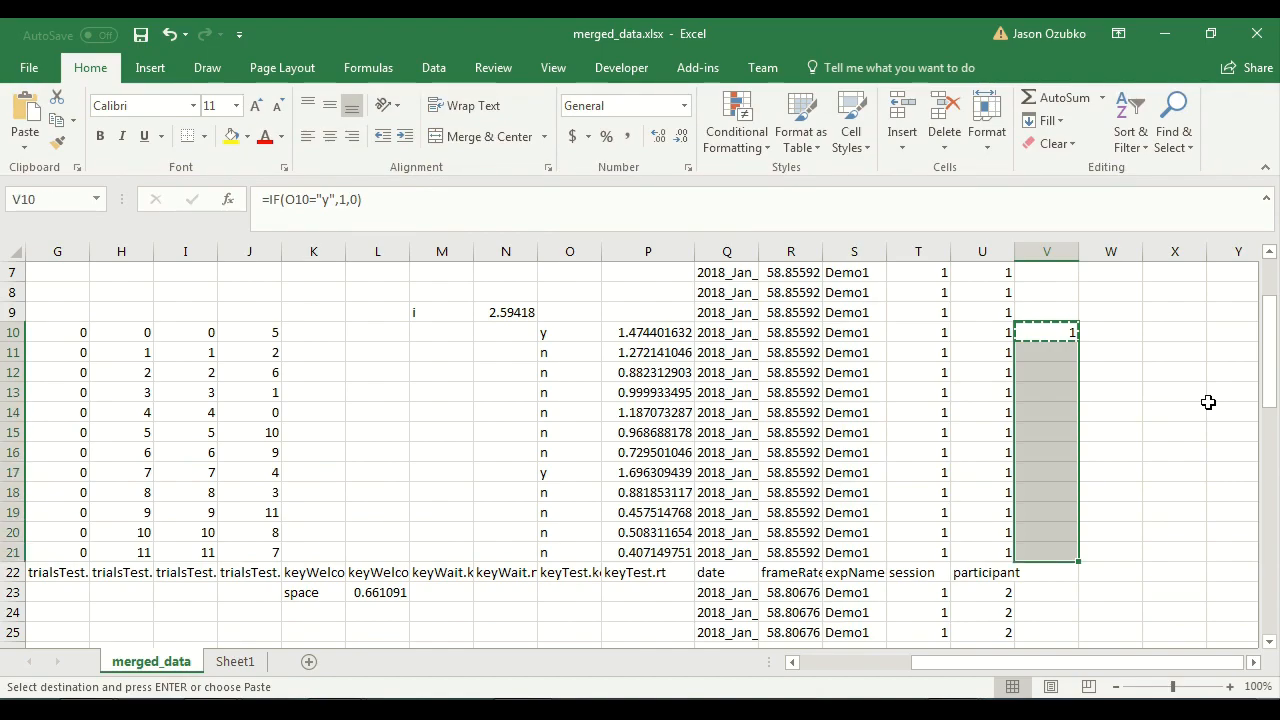
{"action": "key", "text": "ctrl+v"}
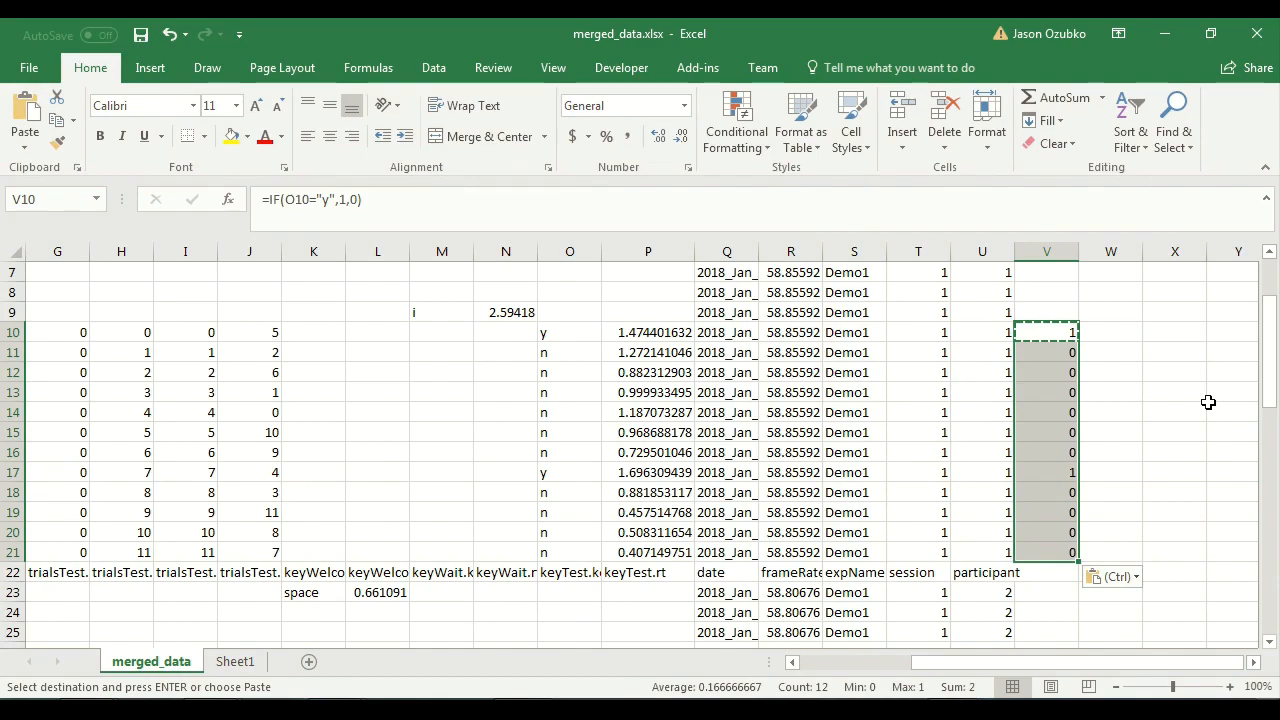
Check the copied p_yes formulas in column V against the y and n responses in column O for several rows.
{"action": "left_click", "coordinate": [1064, 356]}
{"action": "left_click", "coordinate": [1053, 379]}
{"action": "left_click", "coordinate": [1051, 392]}
{"action": "left_click", "coordinate": [1051, 413]}
{"action": "left_click", "coordinate": [1049, 449]}
{"action": "left_click", "coordinate": [1049, 430]}
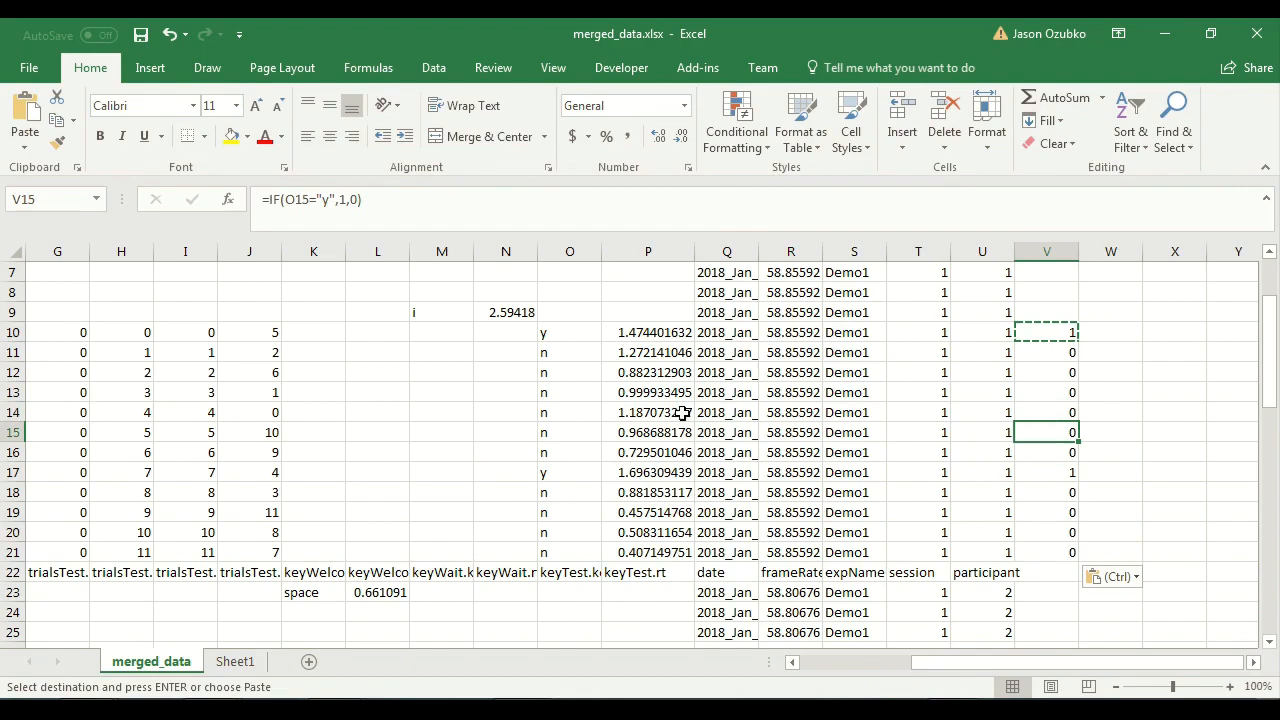
{"action": "left_click", "coordinate": [572, 431], "text": "ctrl"}
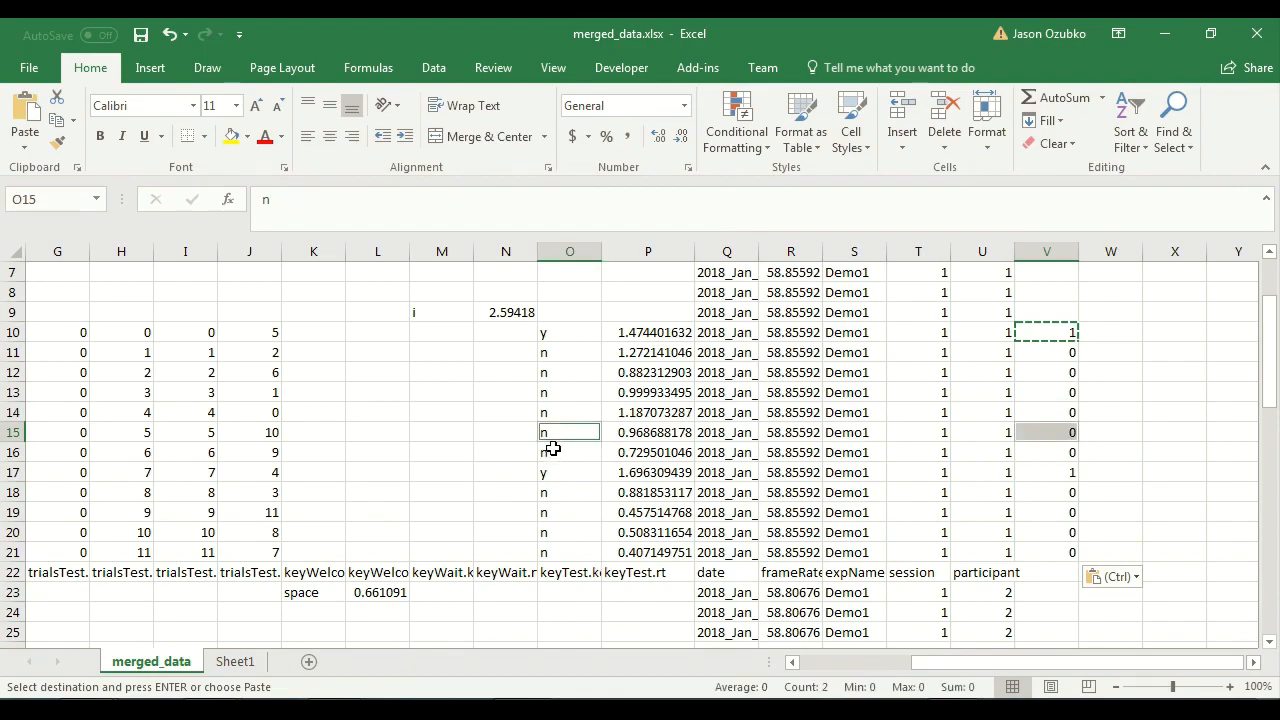
{"action": "left_click", "coordinate": [565, 392]}
{"action": "left_click", "coordinate": [1044, 393], "text": "ctrl"}
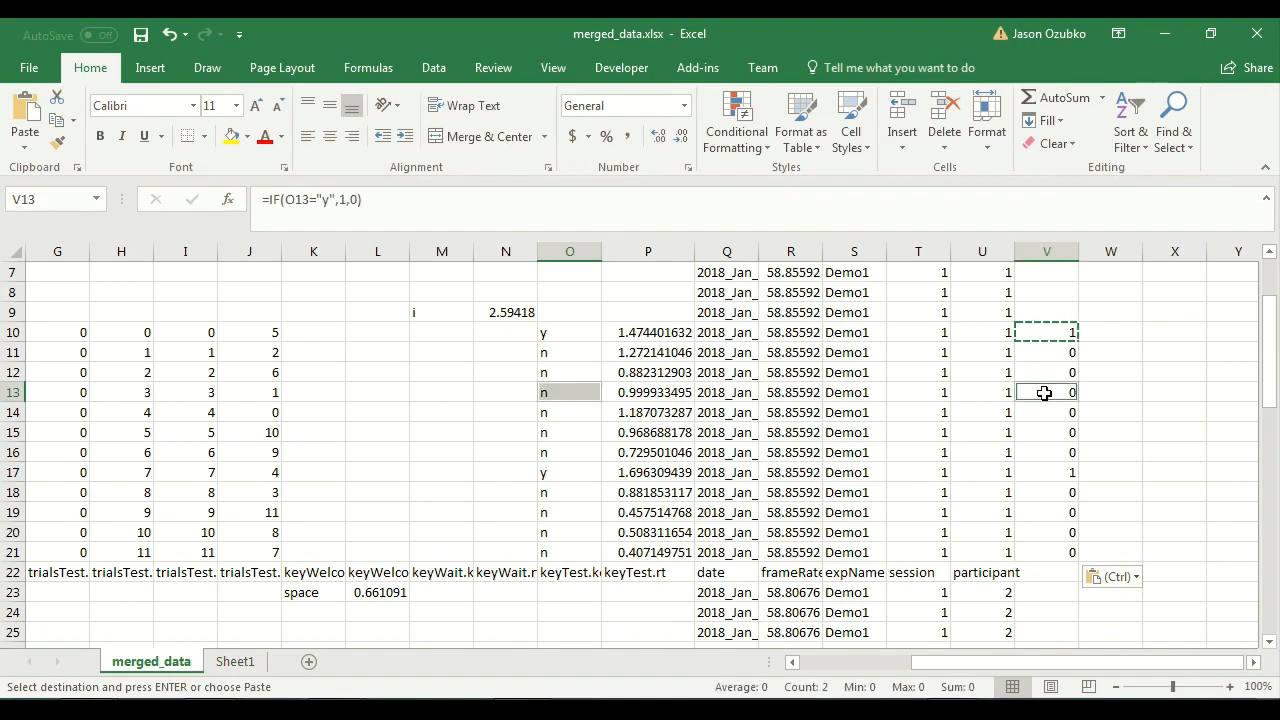
{"action": "left_click", "coordinate": [1047, 470]}
{"action": "left_click", "coordinate": [557, 471], "text": "ctrl"}
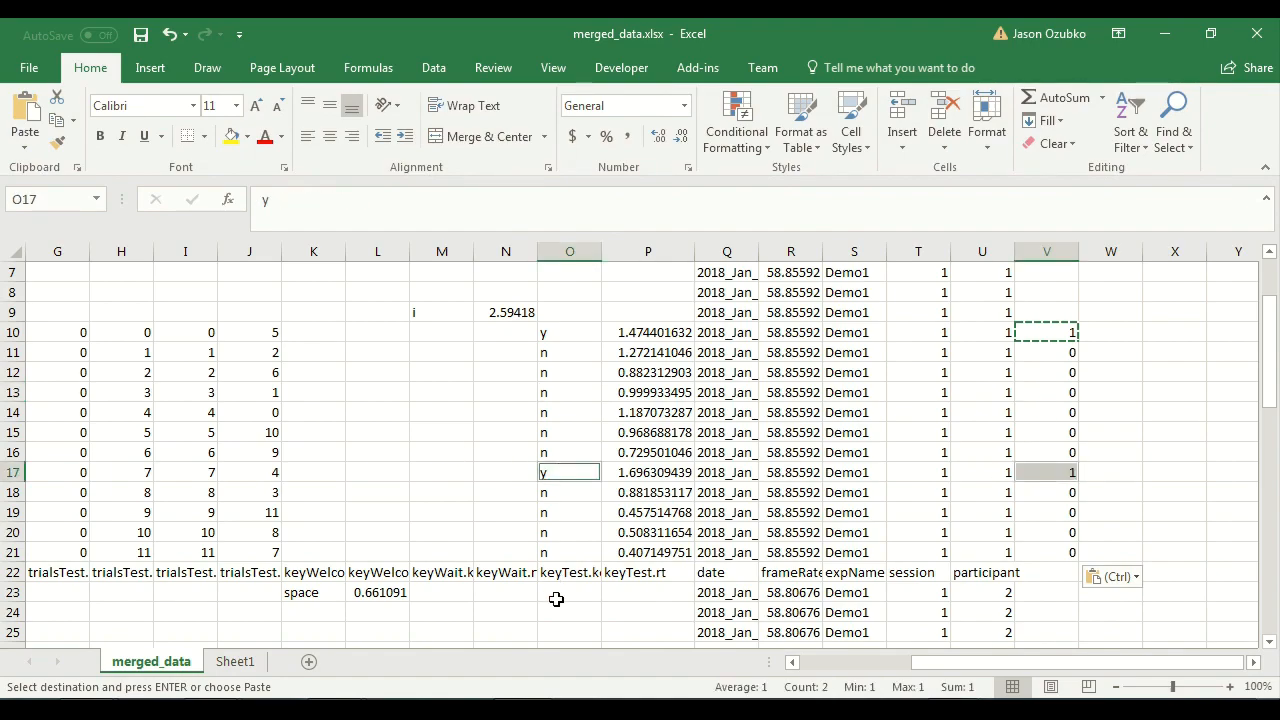
{"action": "left_click", "coordinate": [566, 510]}
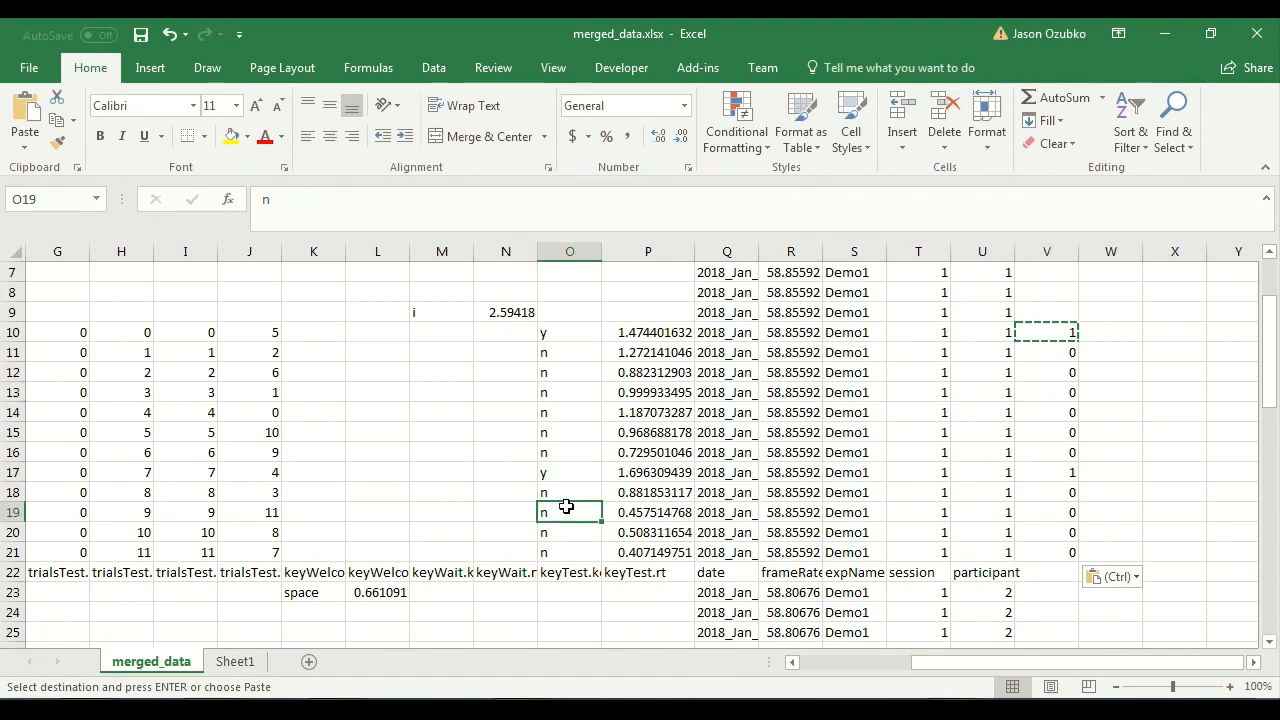
{"action": "left_click", "coordinate": [1052, 514], "text": "ctrl"}
{"action": "left_click", "coordinate": [1060, 548]}
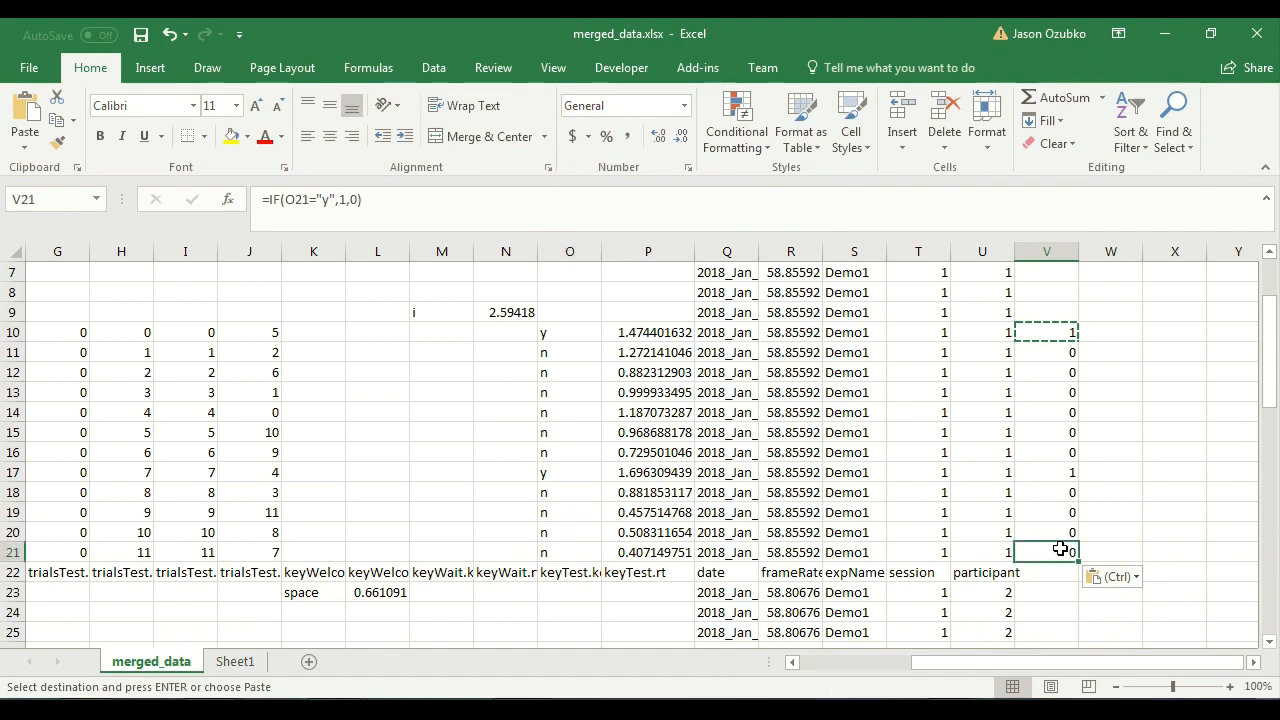
{"action": "scroll", "coordinate": [1070, 520], "scroll_direction": "up", "scroll_amount": 2}
{"action": "left_click", "coordinate": [1041, 447]}
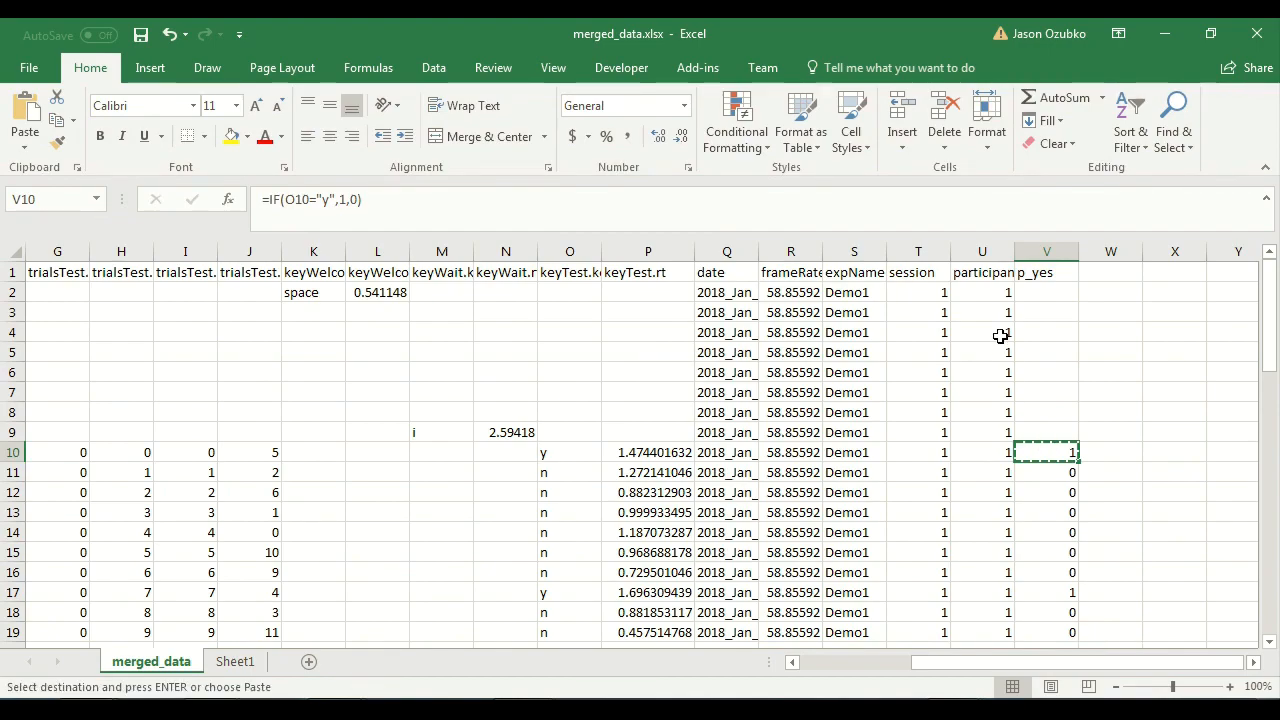
Copy the IF formula from V10 into the whole p_yes range V2:V63, covering every participant's rows.
{"action": "left_click", "coordinate": [1040, 294]}
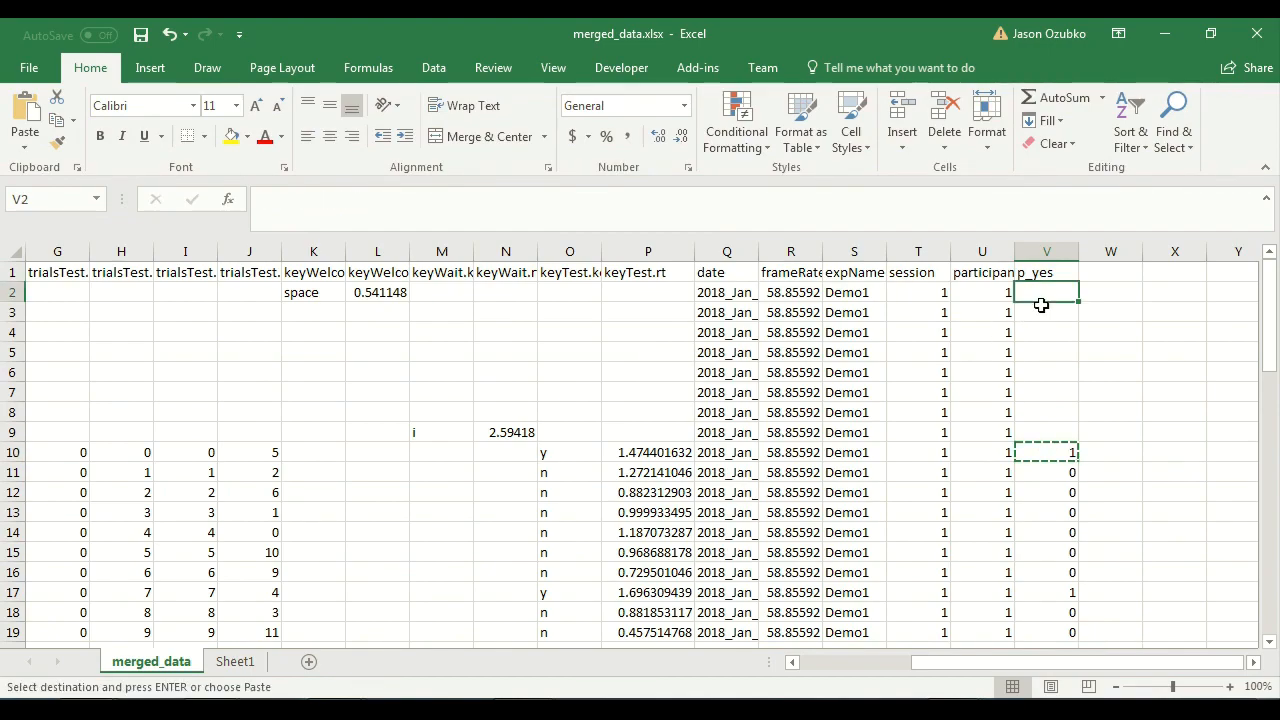
{"action": "scroll", "coordinate": [1041, 305], "scroll_direction": "down", "scroll_amount": 16}
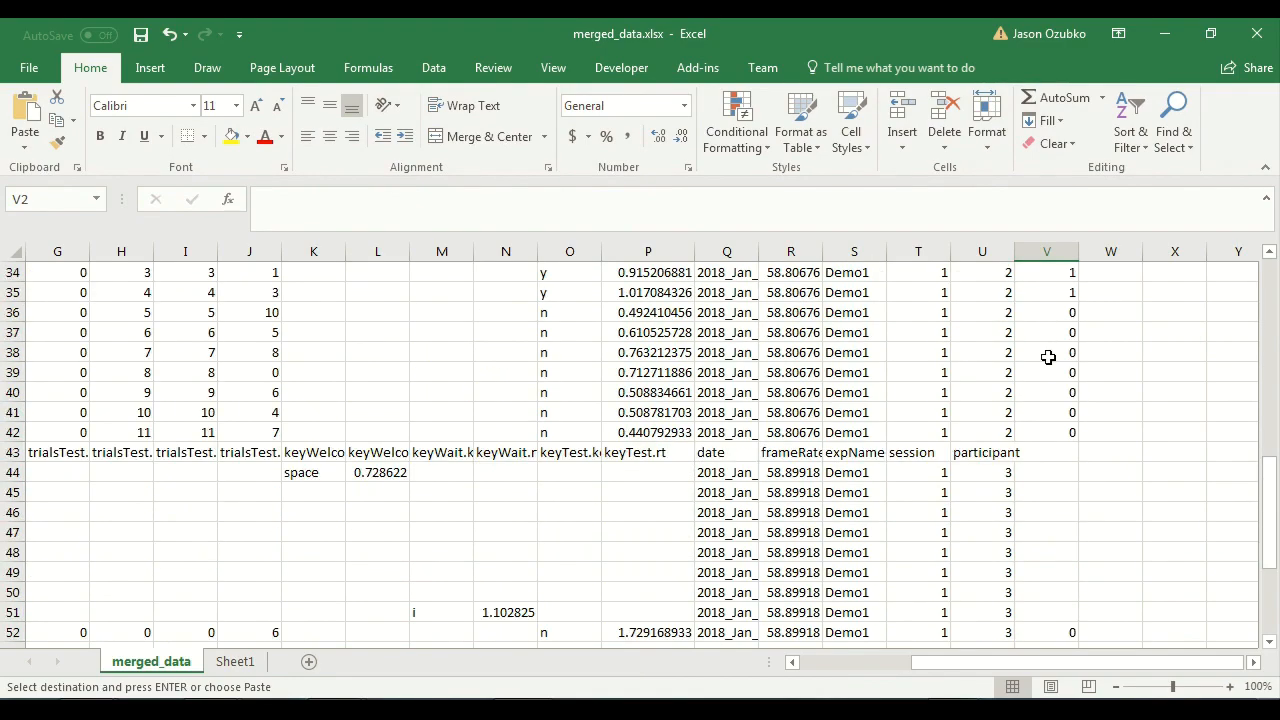
{"action": "scroll", "coordinate": [1048, 357], "scroll_direction": "down", "scroll_amount": 2}
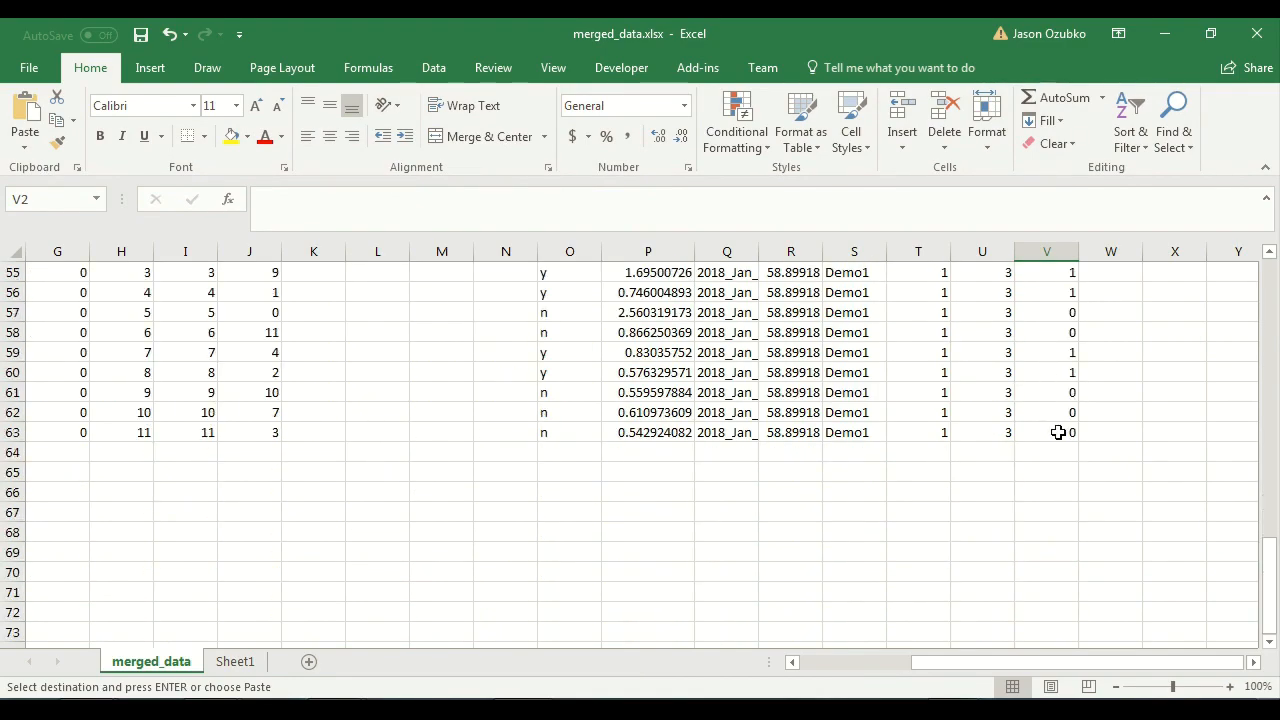
{"action": "left_click", "coordinate": [1058, 432], "text": "shift"}
{"action": "scroll", "coordinate": [1058, 432], "scroll_direction": "up", "scroll_amount": 11}
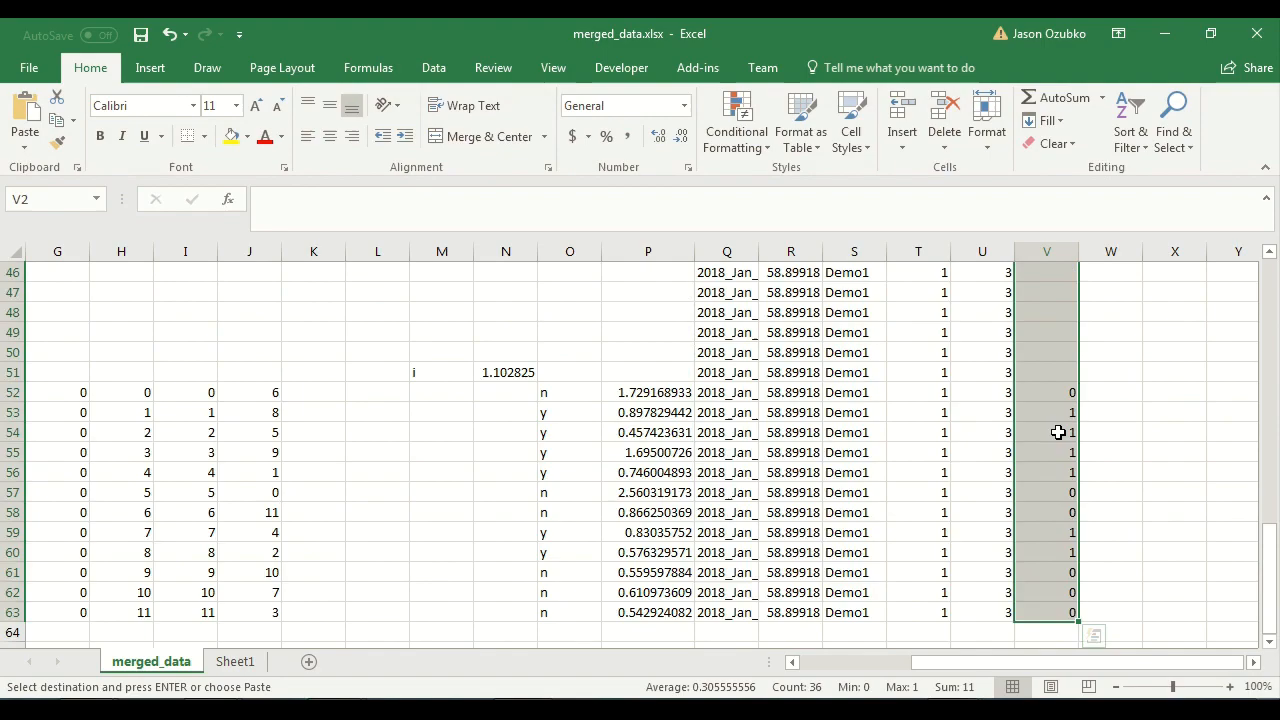
{"action": "scroll", "coordinate": [1058, 432], "scroll_direction": "up", "scroll_amount": 1}
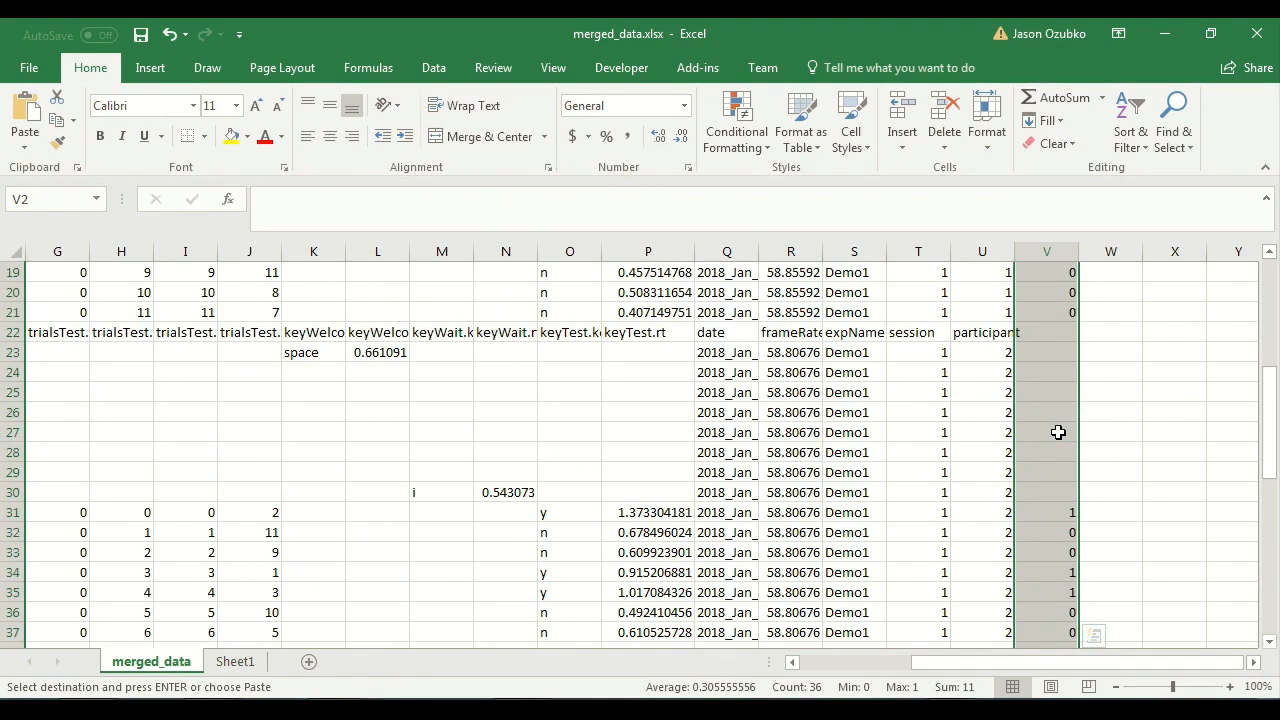
{"action": "key", "text": "ctrl+v"}
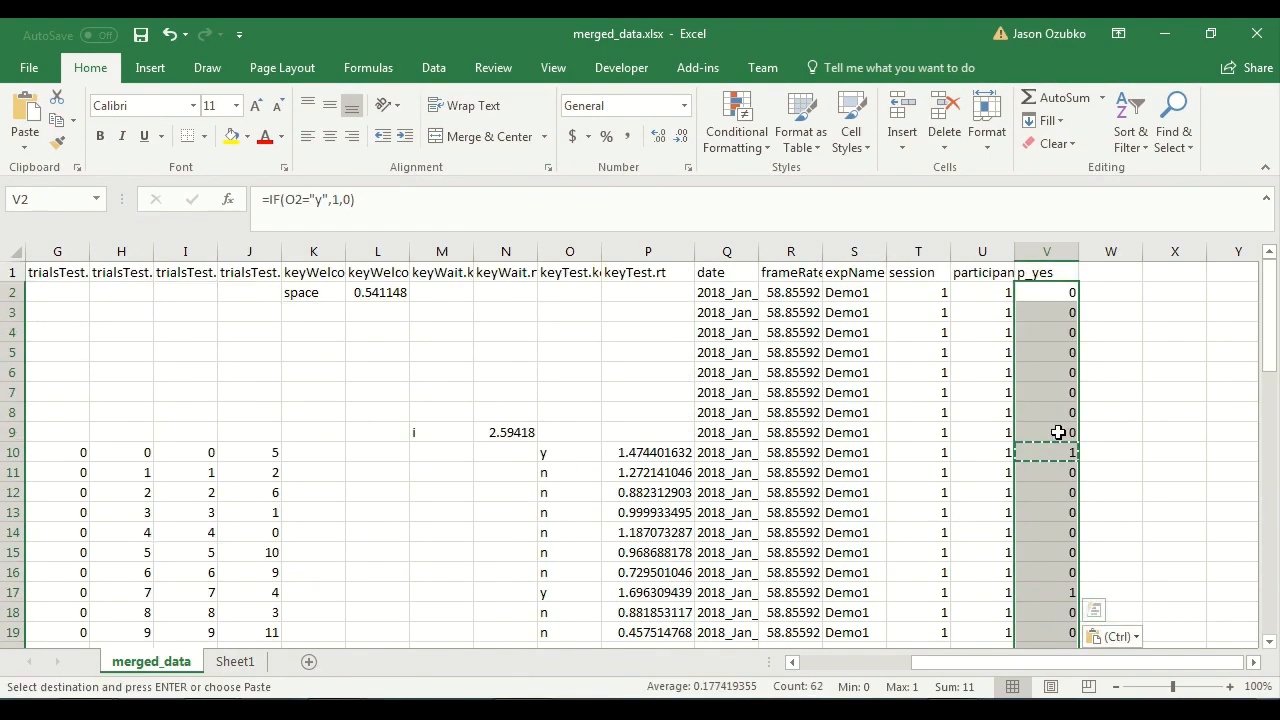
Check the p_yes values in column V against the y and n responses in column O for all three participants.
{"action": "left_click", "coordinate": [1034, 452]}
{"action": "scroll", "coordinate": [1034, 452], "scroll_direction": "down", "scroll_amount": 2}
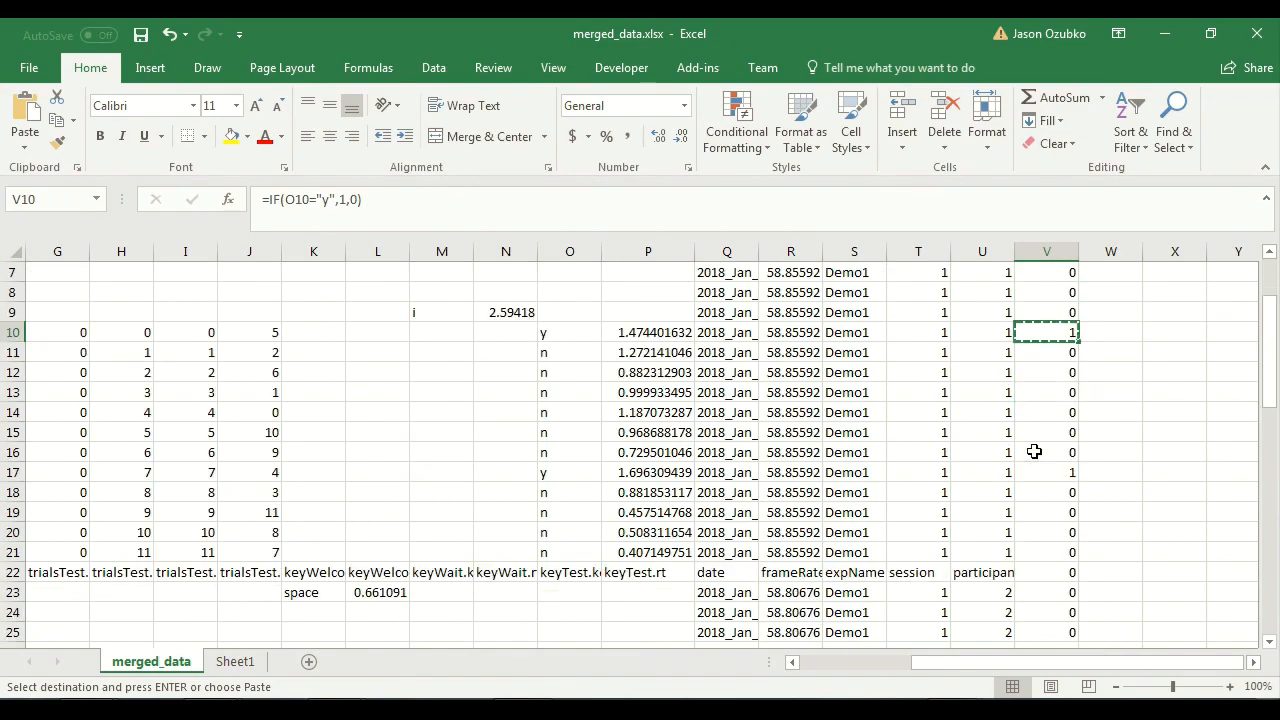
{"action": "scroll", "coordinate": [1034, 452], "scroll_direction": "down", "scroll_amount": 6}
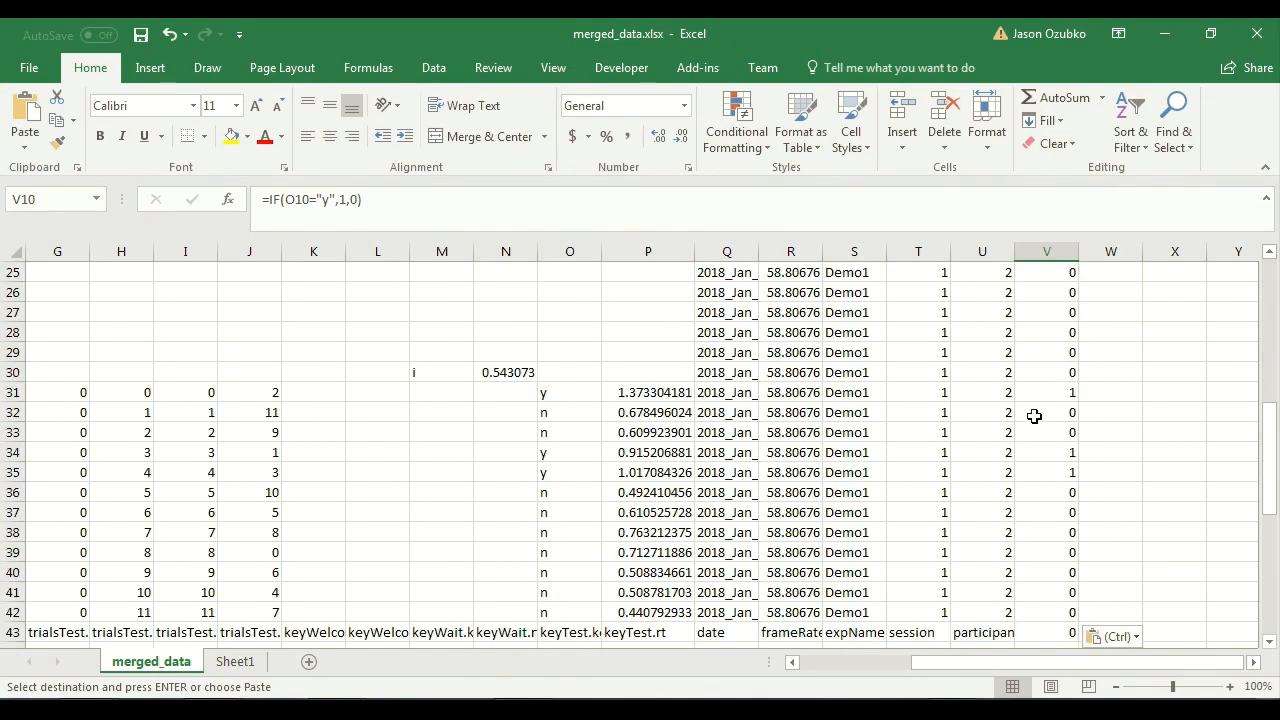
{"action": "left_click_drag", "start_coordinate": [1040, 392], "coordinate": [570, 613]}
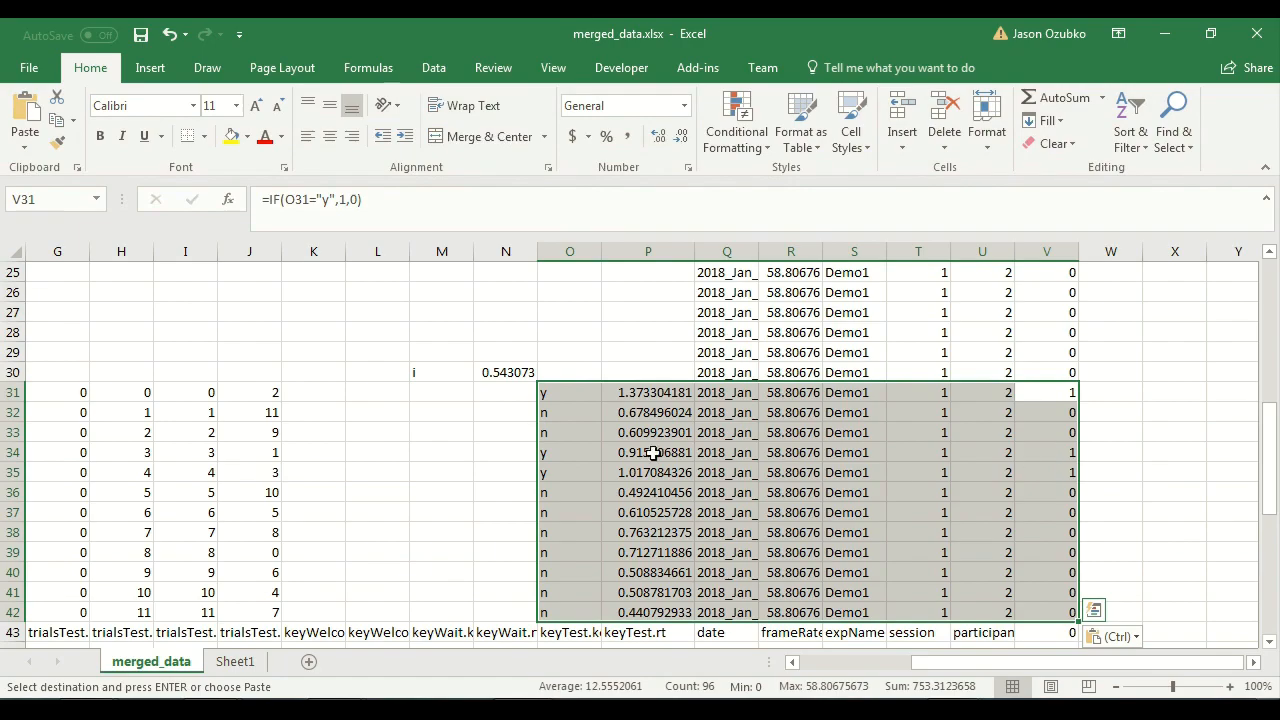
{"action": "scroll", "coordinate": [1041, 512], "scroll_direction": "down", "scroll_amount": 10}
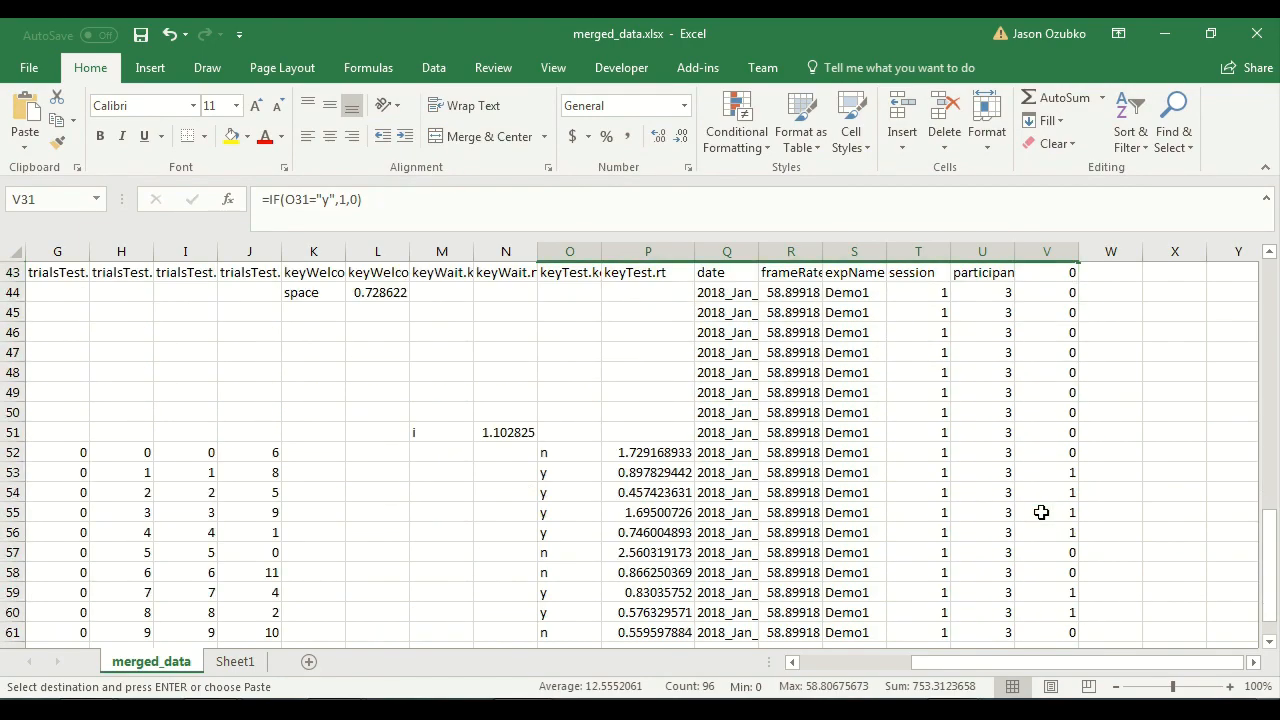
{"action": "scroll", "coordinate": [1041, 512], "scroll_direction": "up", "scroll_amount": 4}
{"action": "scroll", "coordinate": [1041, 512], "scroll_direction": "up", "scroll_amount": 10}
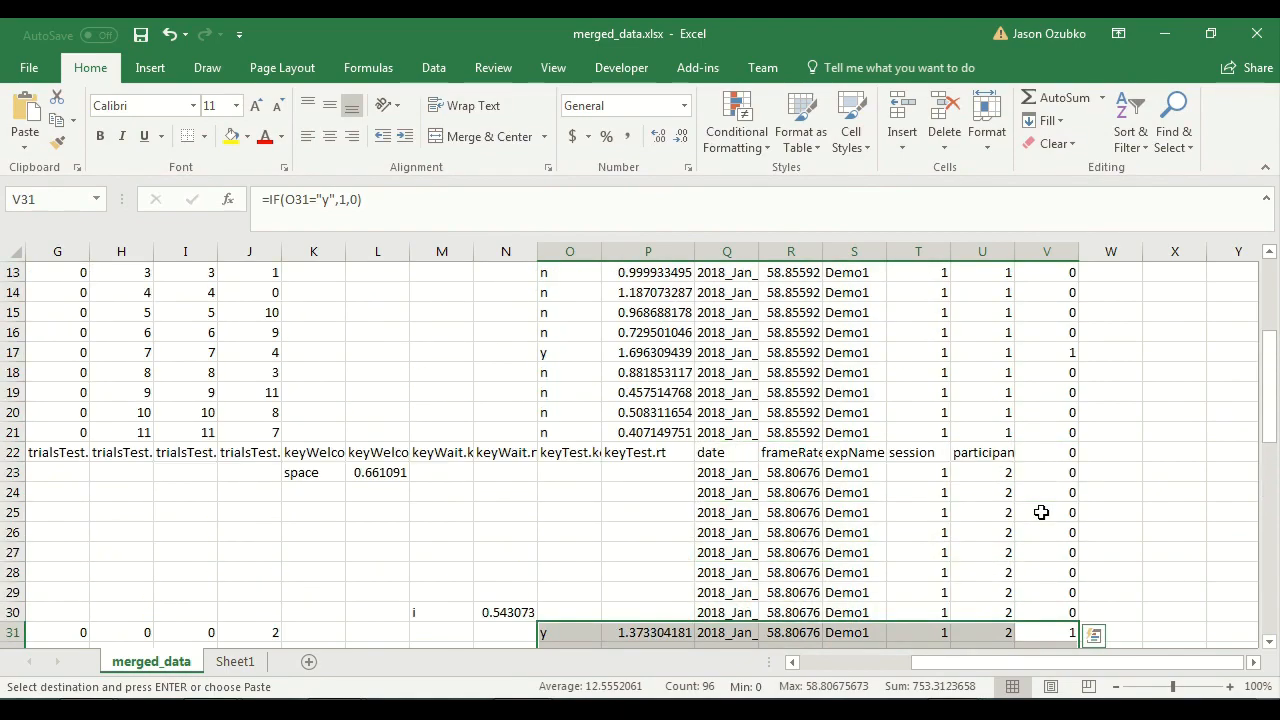
{"action": "scroll", "coordinate": [1041, 512], "scroll_direction": "up", "scroll_amount": 4}
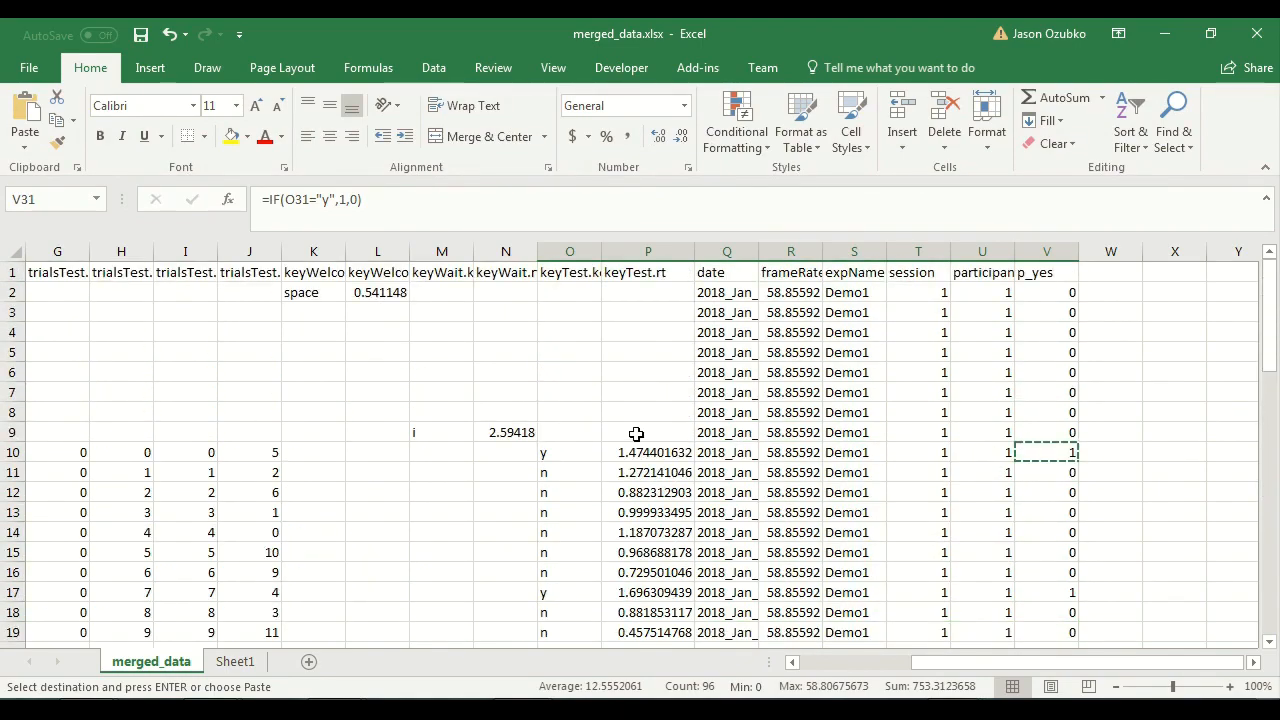
Examine the p_yes values in the non-test rows V2:V9 and the response cell that V2's formula refers to.
{"action": "left_click_drag", "start_coordinate": [1057, 434], "coordinate": [1056, 294]}
{"action": "left_click_drag", "start_coordinate": [758, 313], "coordinate": [296, 291]}
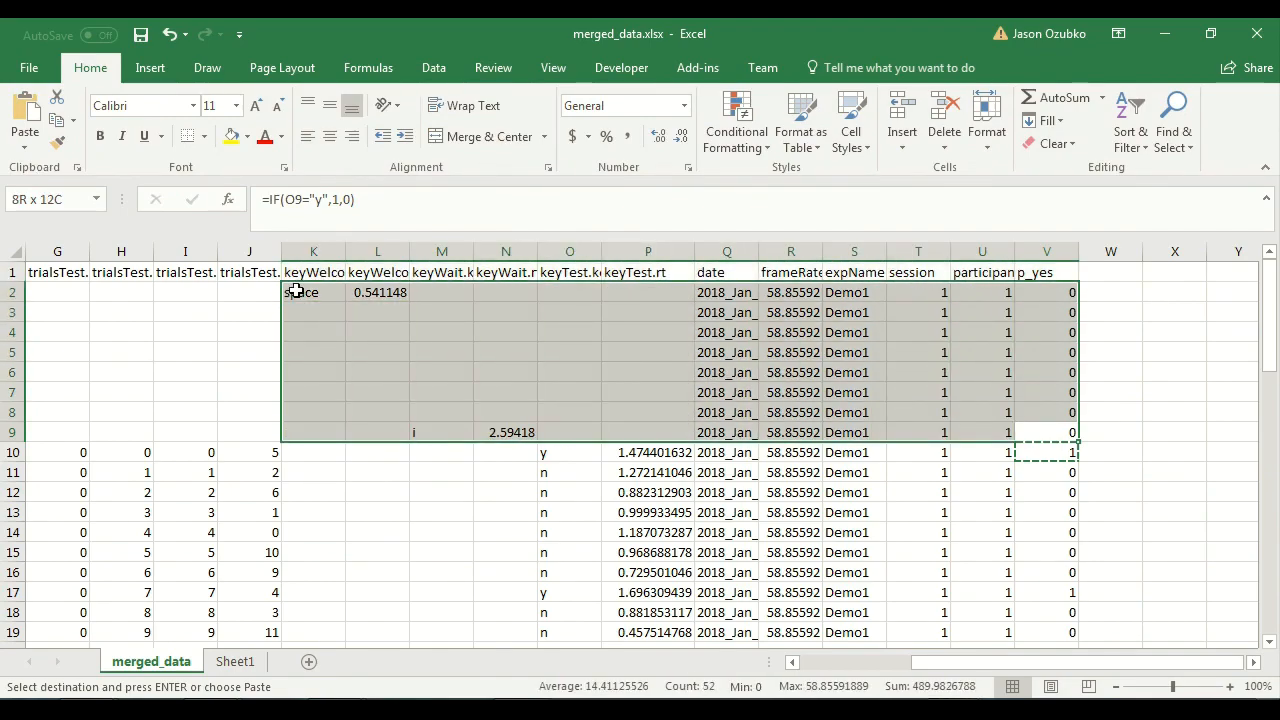
{"action": "left_click", "coordinate": [1040, 426]}
{"action": "left_click_drag", "start_coordinate": [1040, 426], "coordinate": [1034, 294]}
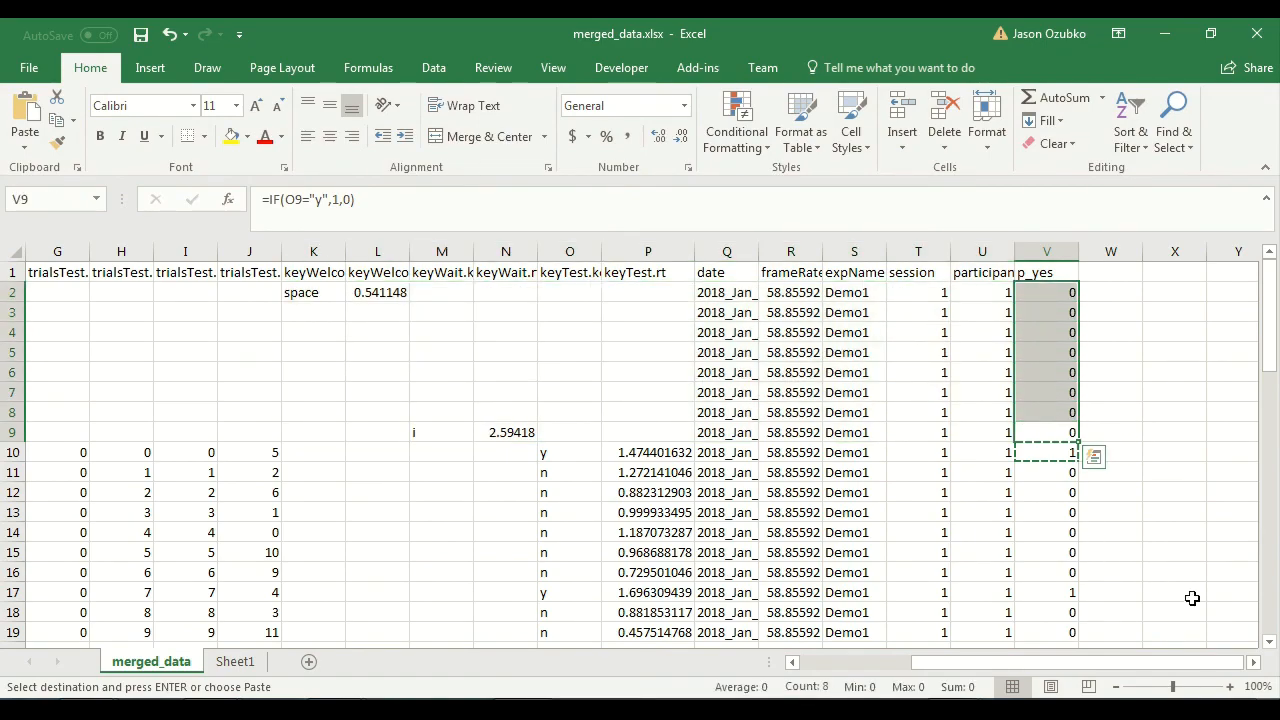
{"action": "key", "text": "Up"}
{"action": "key", "text": "Down"}
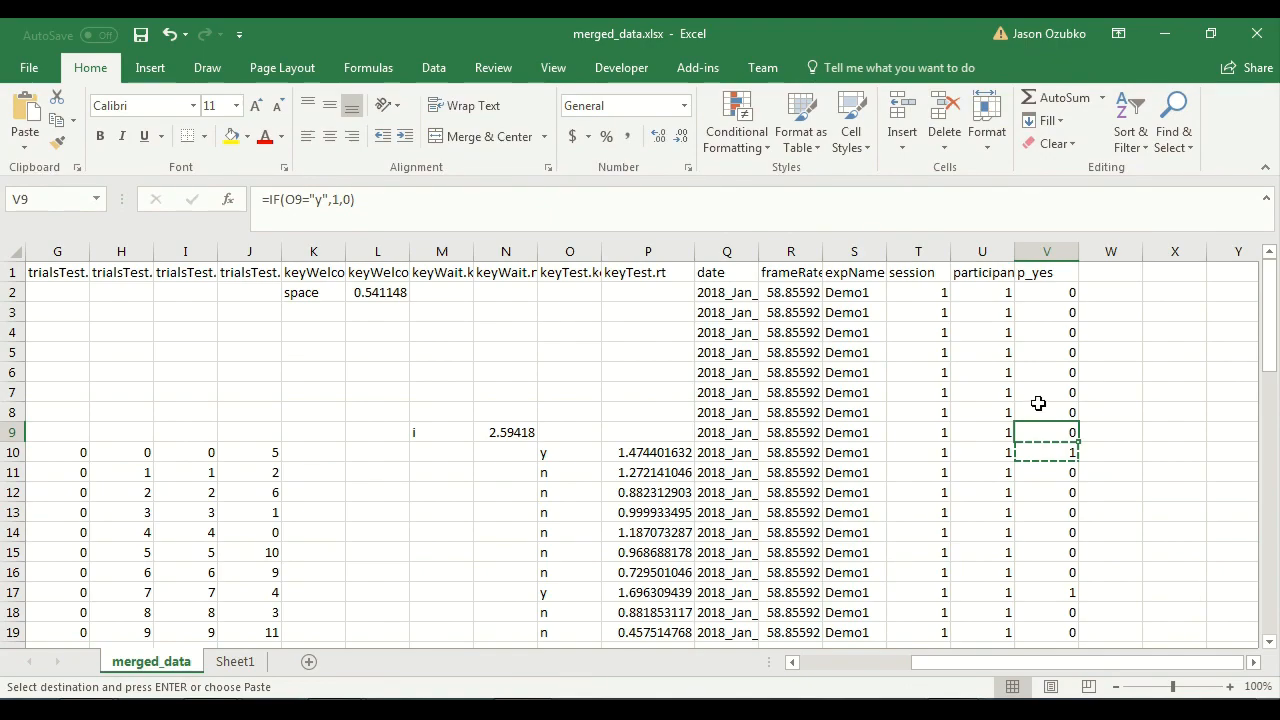
{"action": "left_click", "coordinate": [1048, 293]}
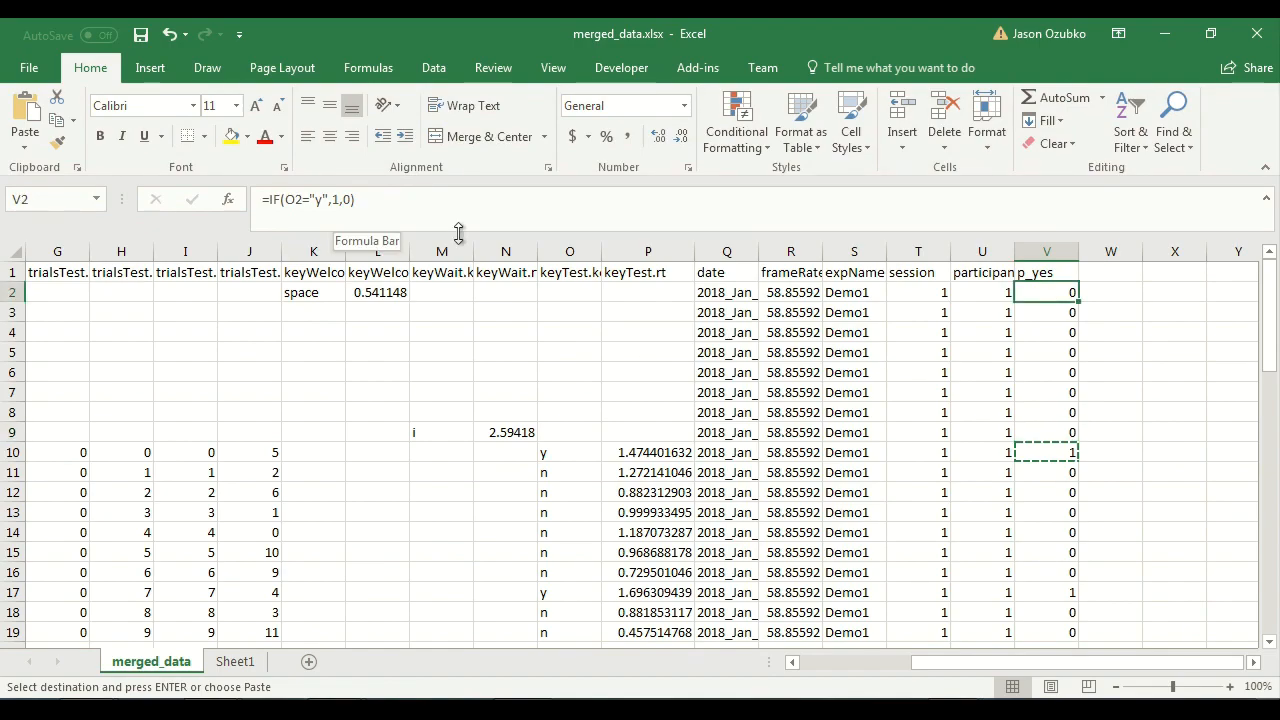
{"action": "left_click", "coordinate": [369, 196]}
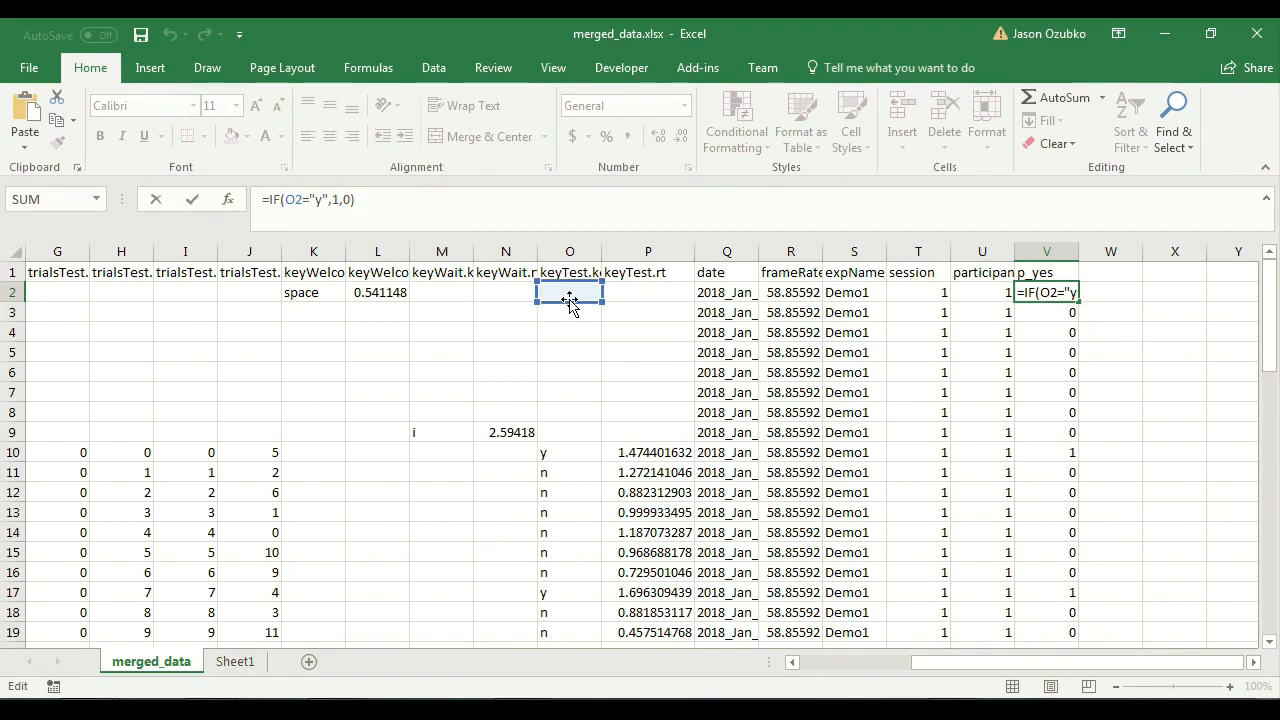
{"action": "left_click", "coordinate": [570, 300]}
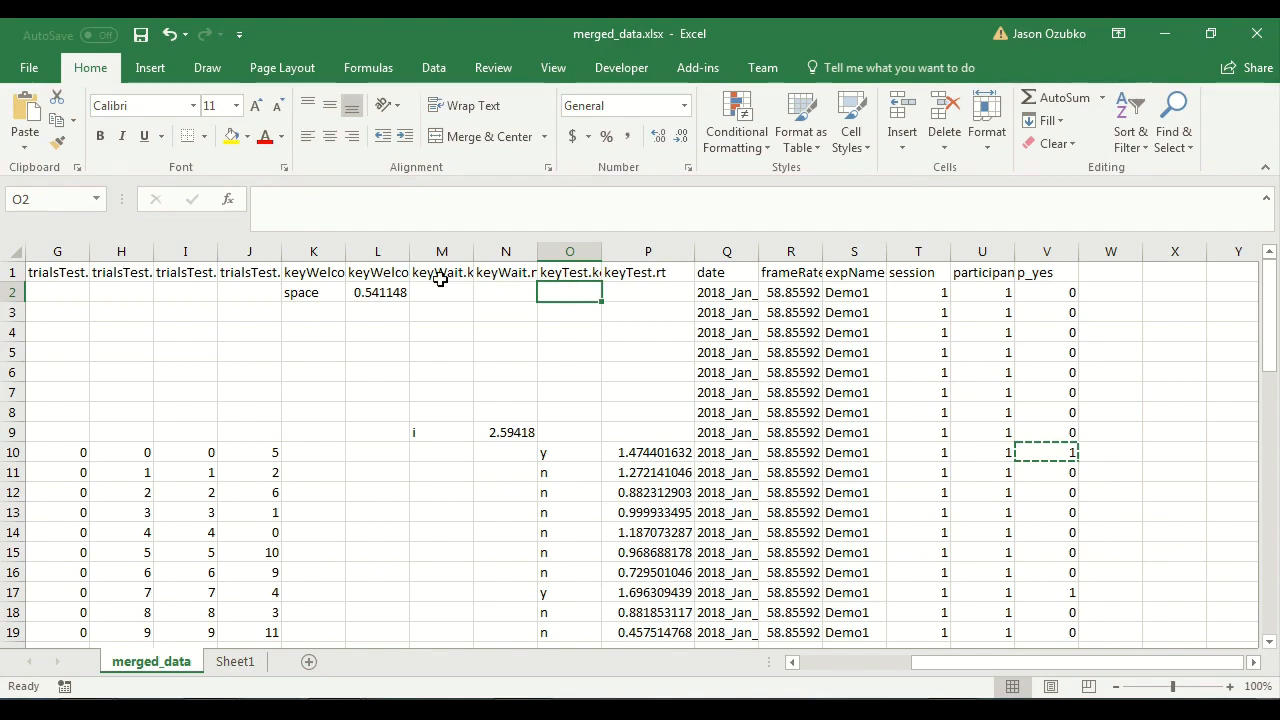
Compare the trialsTest, response and reaction time cells of non-test row 2 with those of test row 10.
{"action": "left_click", "coordinate": [246, 295]}
{"action": "left_click_drag", "start_coordinate": [188, 291], "coordinate": [77, 294]}
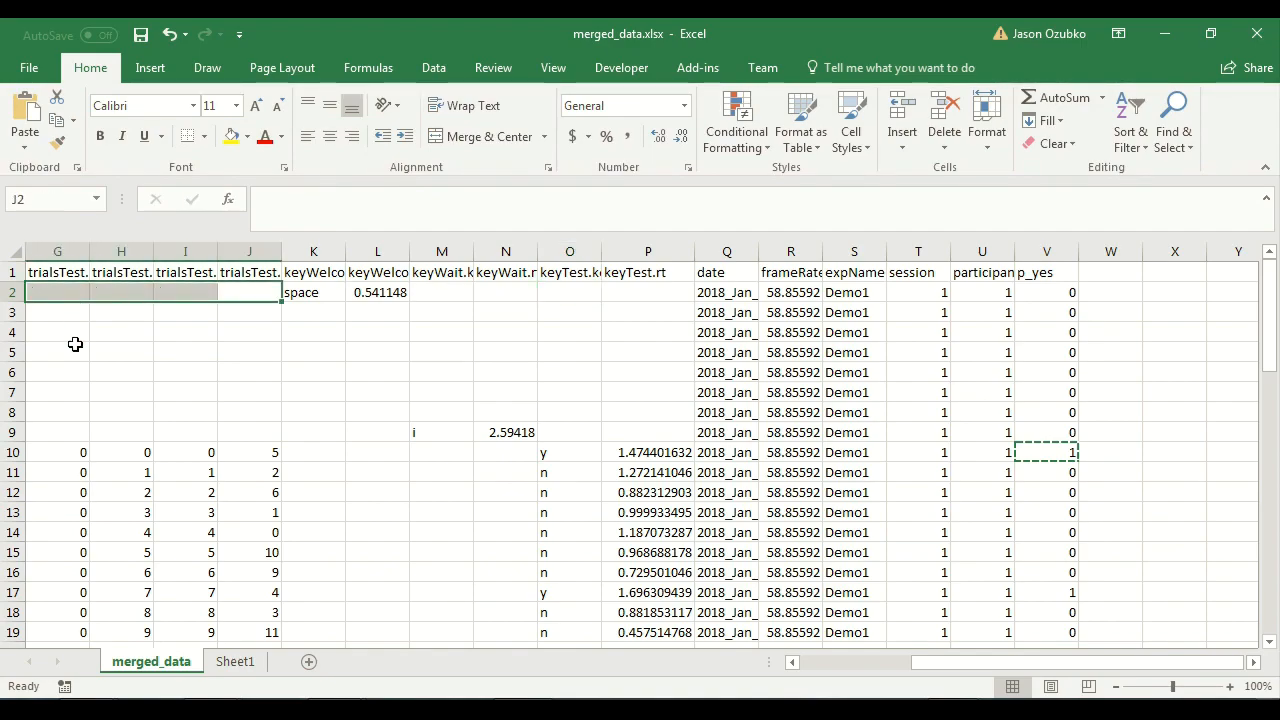
{"action": "left_click_drag", "start_coordinate": [70, 459], "coordinate": [263, 451]}
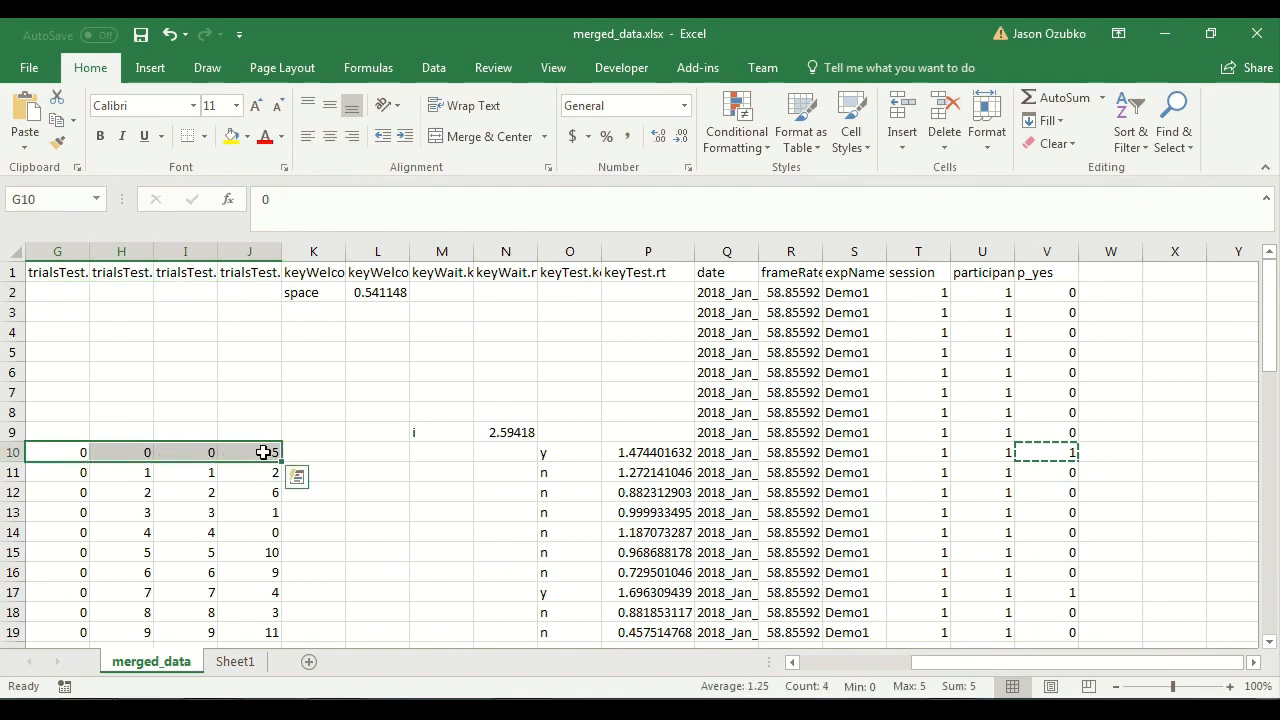
{"action": "left_click", "coordinate": [569, 454]}
{"action": "left_click", "coordinate": [680, 452]}
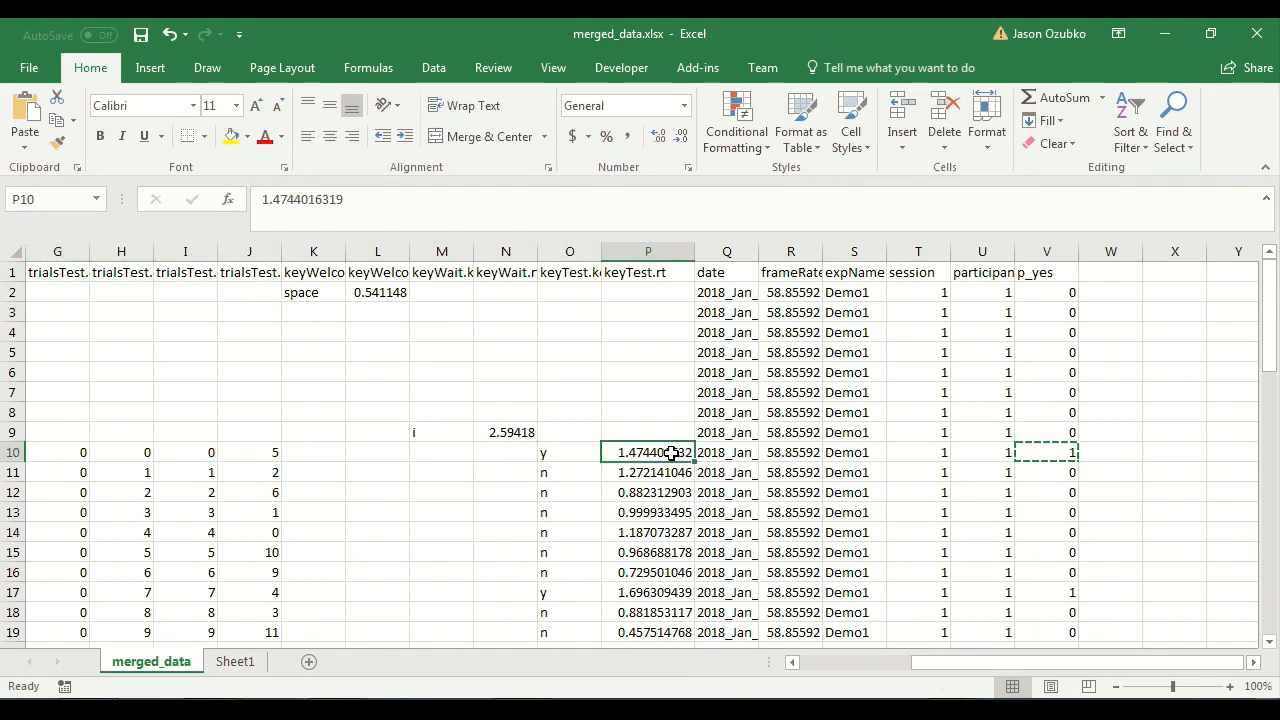
{"action": "left_click_drag", "start_coordinate": [1062, 672], "coordinate": [1090, 668]}
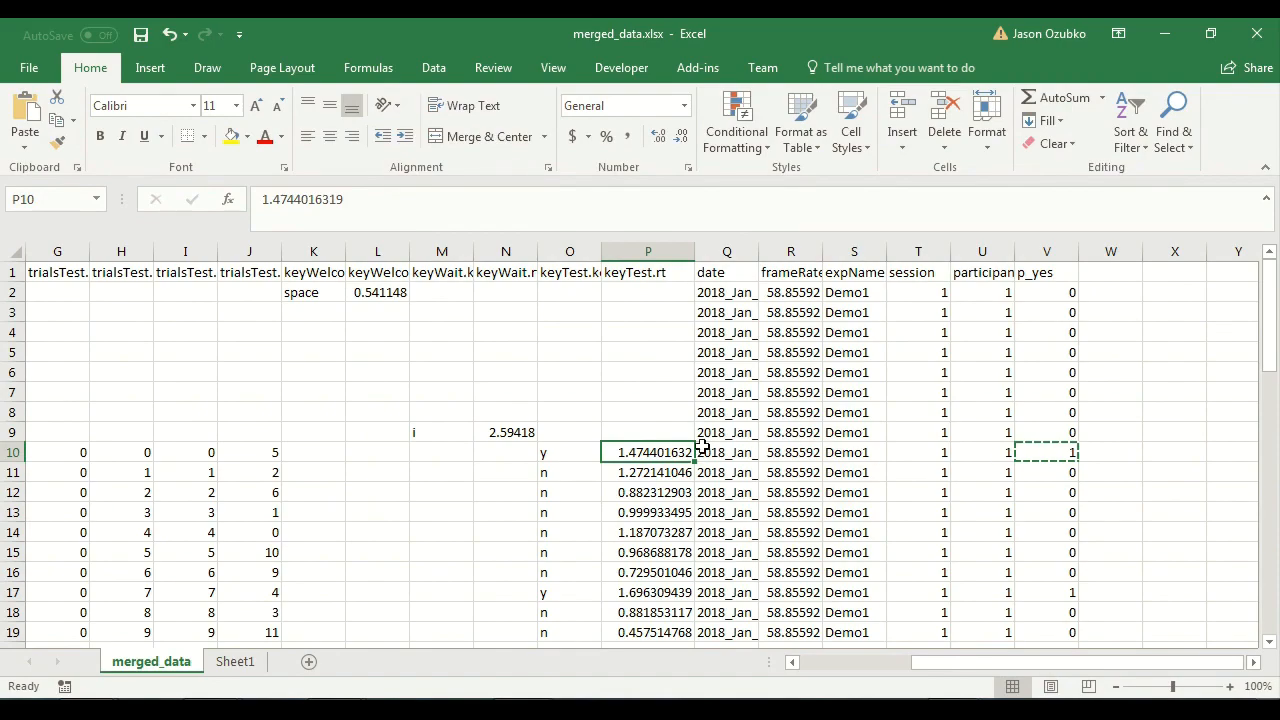
{"action": "left_click", "coordinate": [564, 452]}
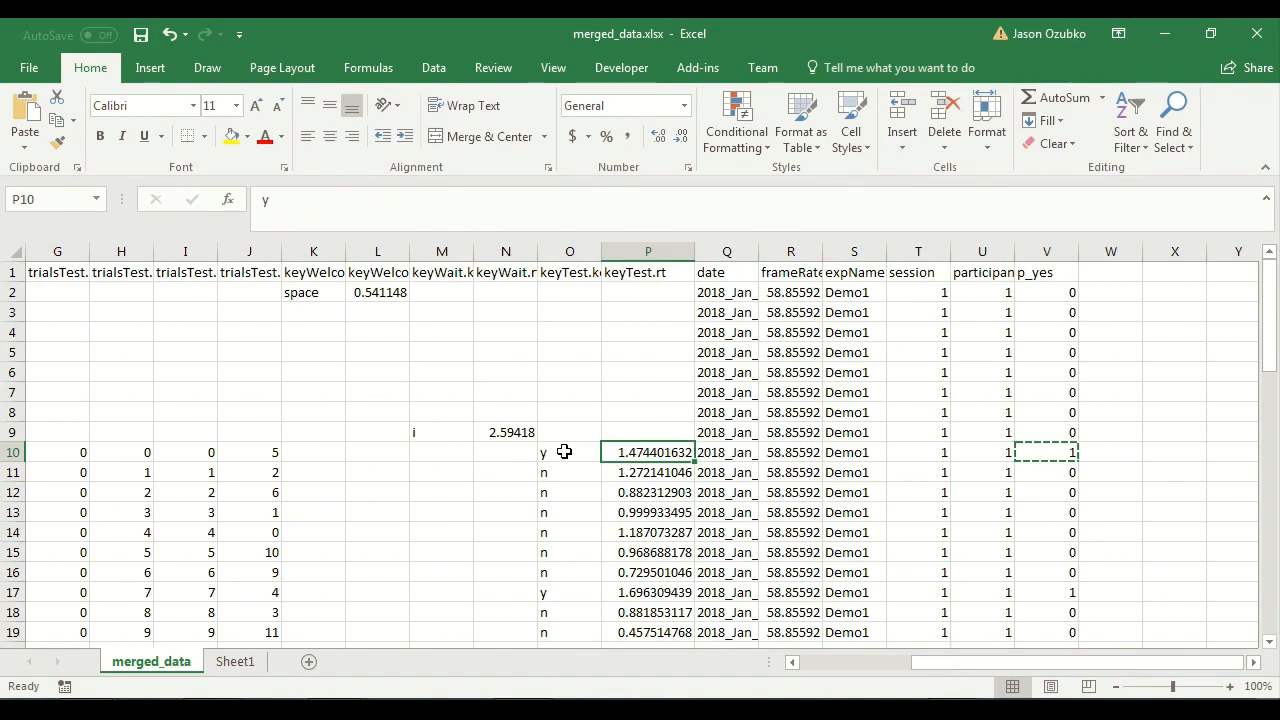
{"action": "left_click", "coordinate": [256, 446]}
{"action": "left_click", "coordinate": [196, 450]}
{"action": "left_click", "coordinate": [141, 446]}
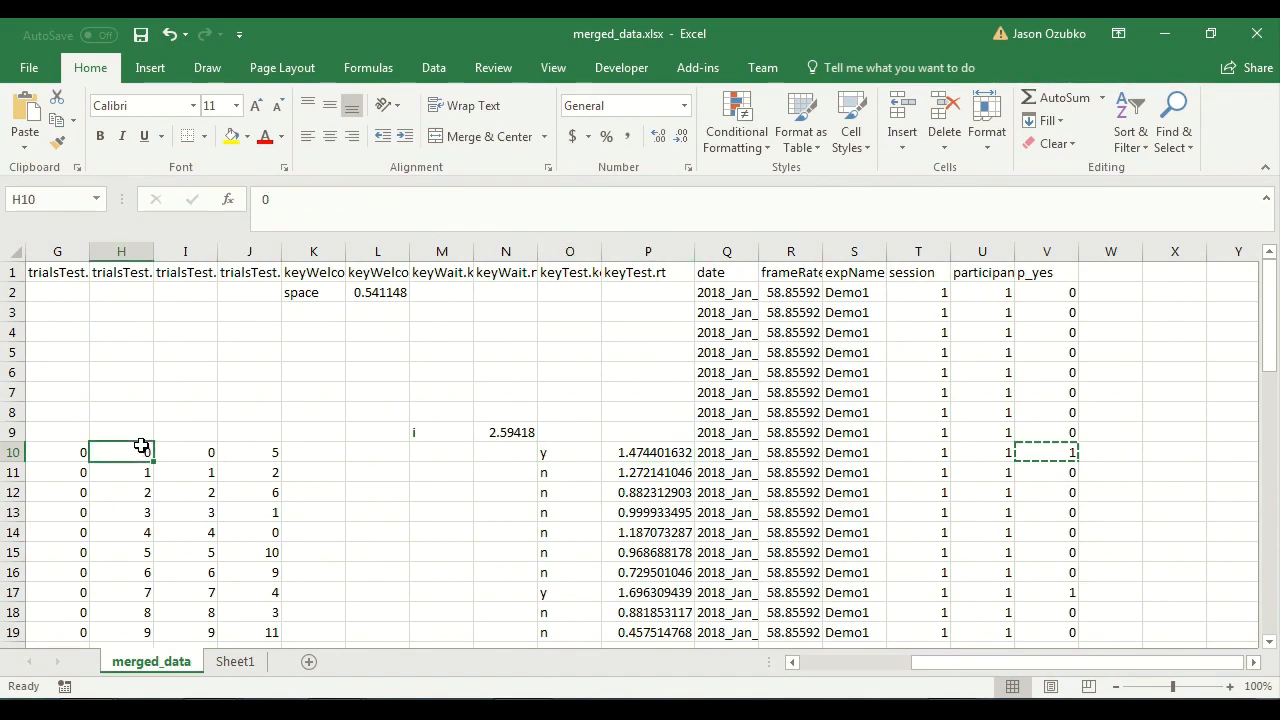
{"action": "left_click", "coordinate": [79, 443]}
{"action": "left_click", "coordinate": [252, 455]}
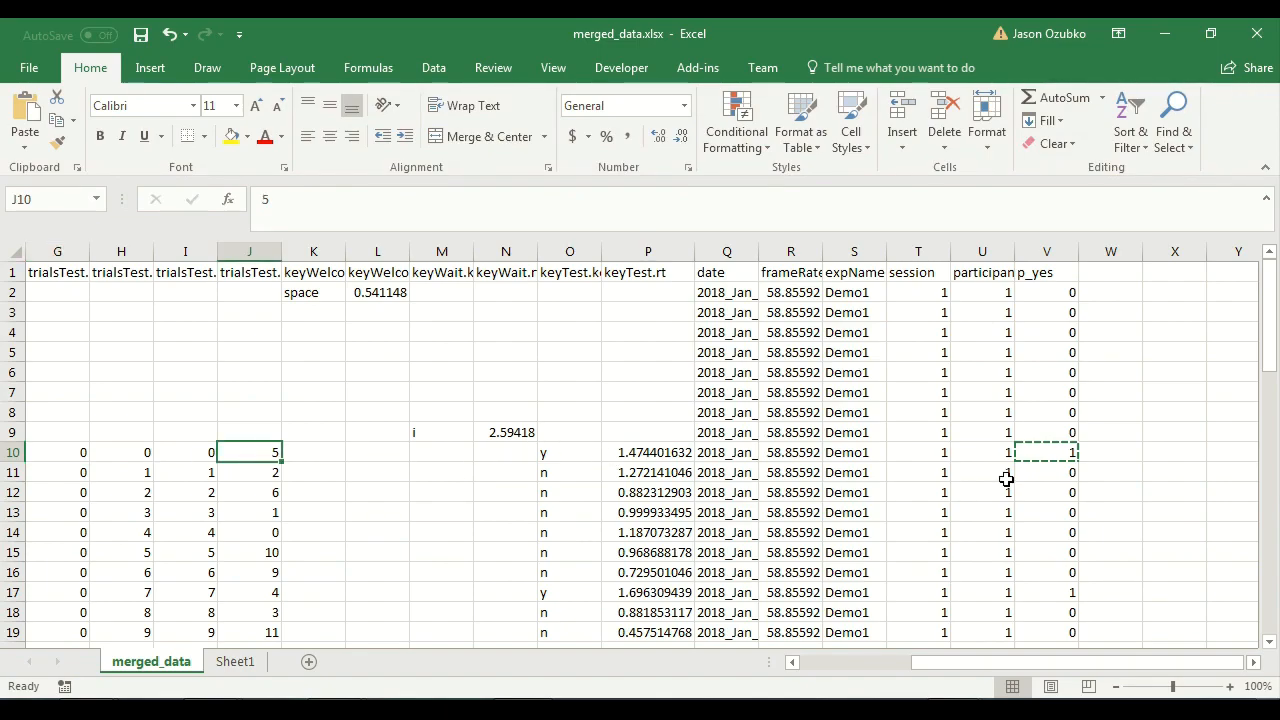
Compare the response in O10 with the trialsTest cells in rows 8 and 9 and the response cells O7 and O8.
{"action": "left_click", "coordinate": [551, 448]}
{"action": "left_click_drag", "start_coordinate": [260, 430], "coordinate": [70, 430]}
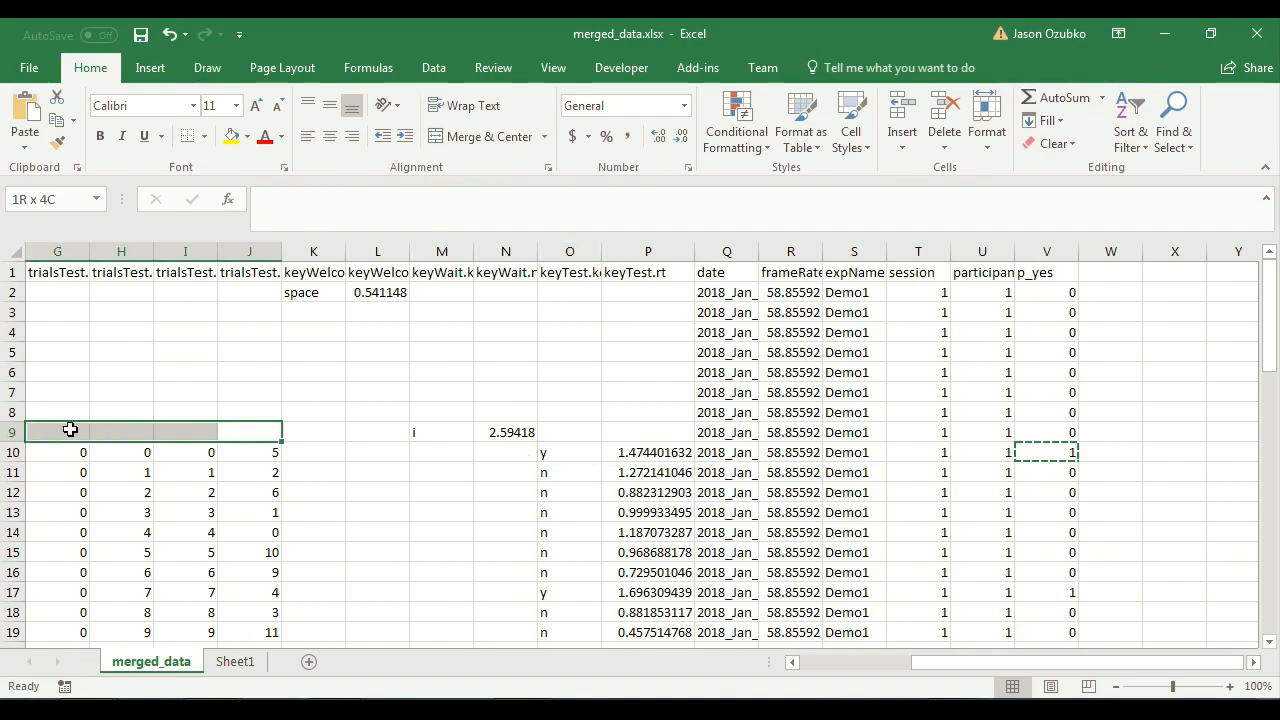
{"action": "left_click", "coordinate": [248, 410]}
{"action": "left_click_drag", "start_coordinate": [211, 412], "coordinate": [86, 414]}
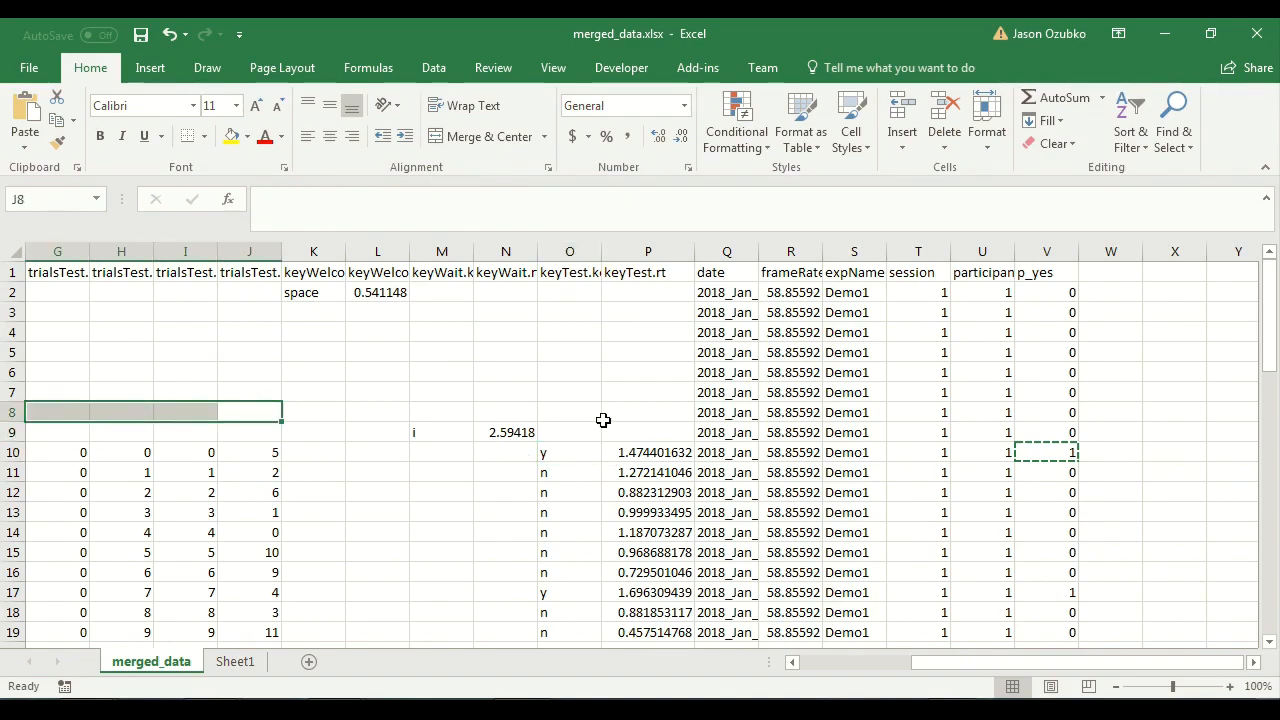
{"action": "left_click", "coordinate": [580, 395]}
{"action": "left_click", "coordinate": [581, 416]}
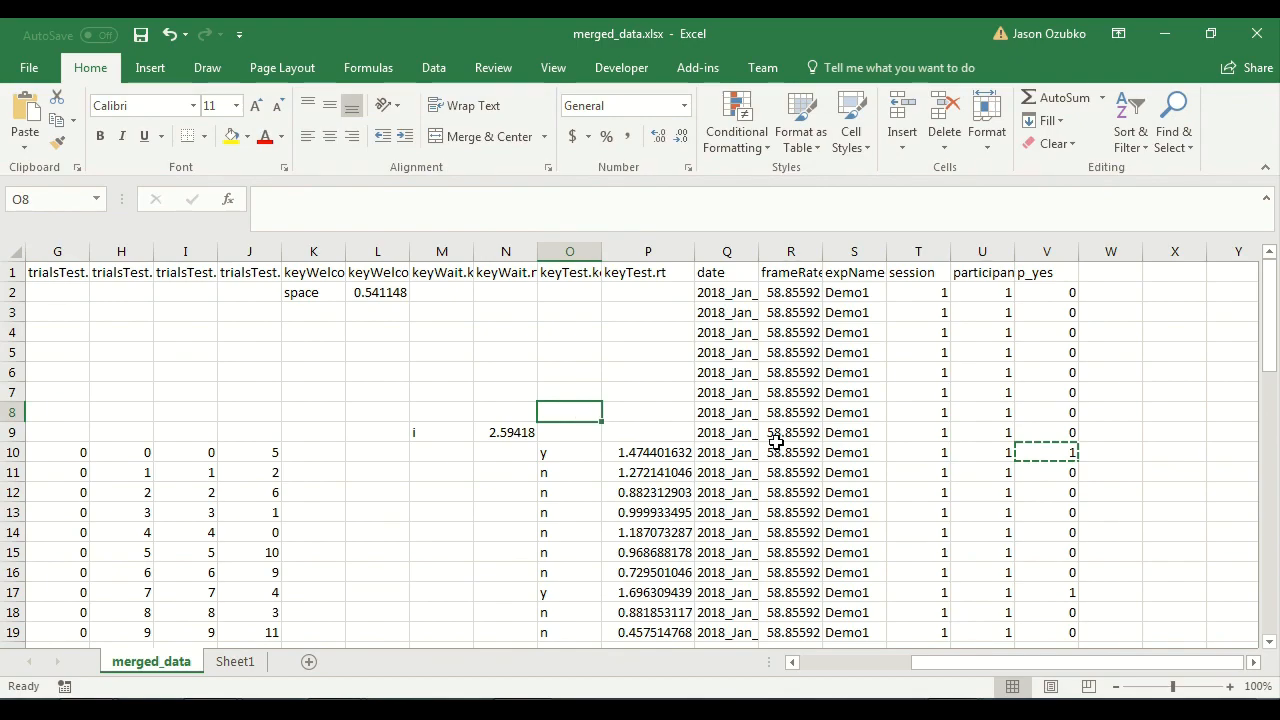
Replace the p_yes formula in V2 with =IF(O2="","",IF(O2="y",1,0)) so that blank responses stay blank.
{"action": "key", "text": "Escape"}
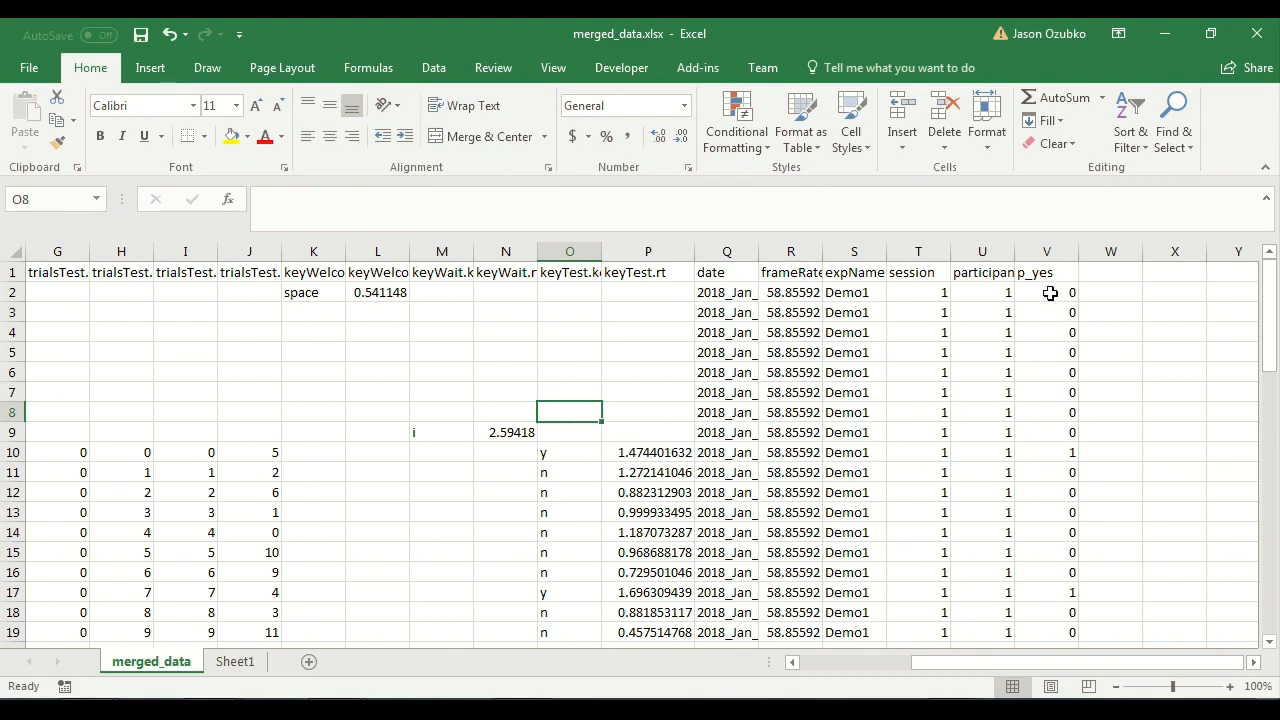
{"action": "left_click", "coordinate": [1050, 293]}
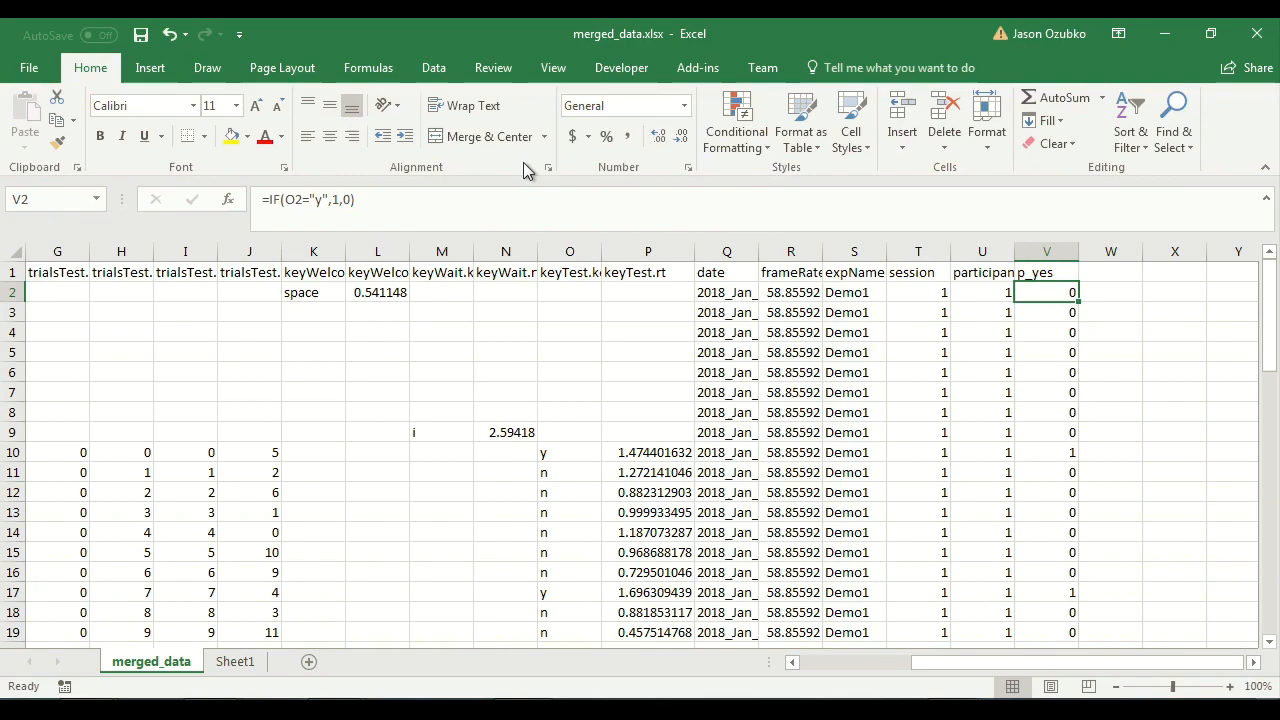
{"action": "key", "text": "Delete"}
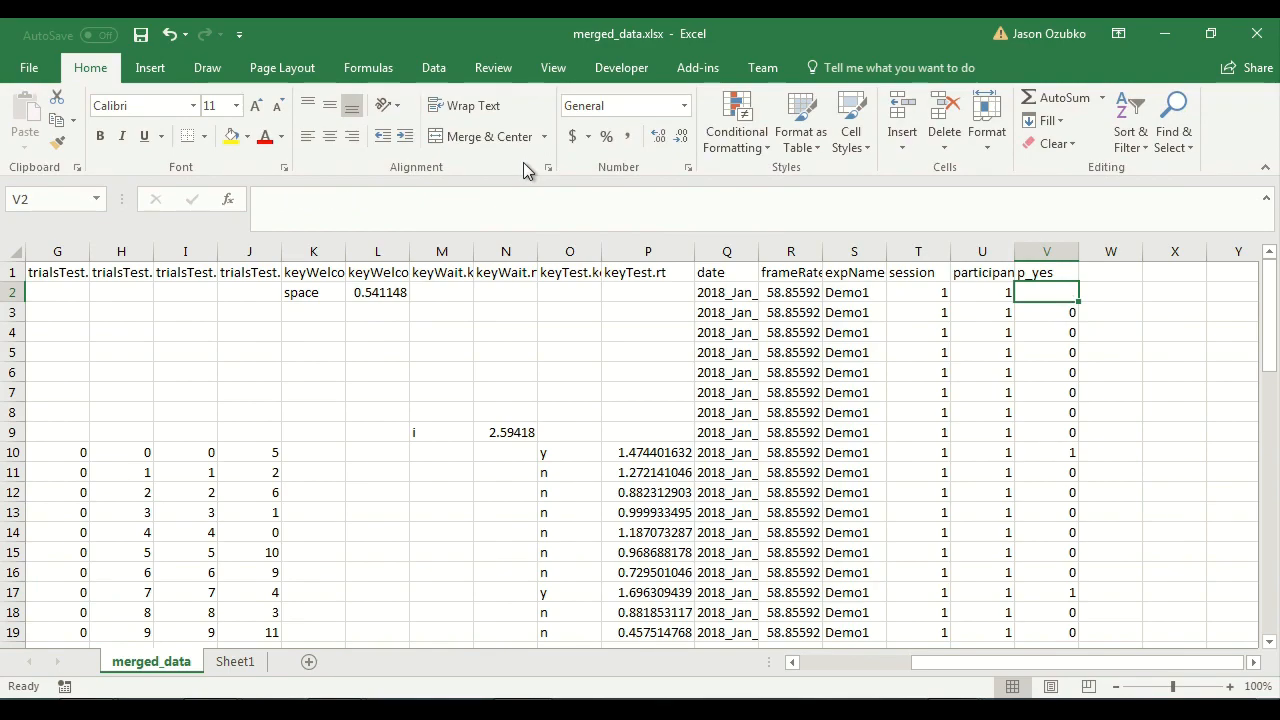
{"action": "type", "text": "=if("}
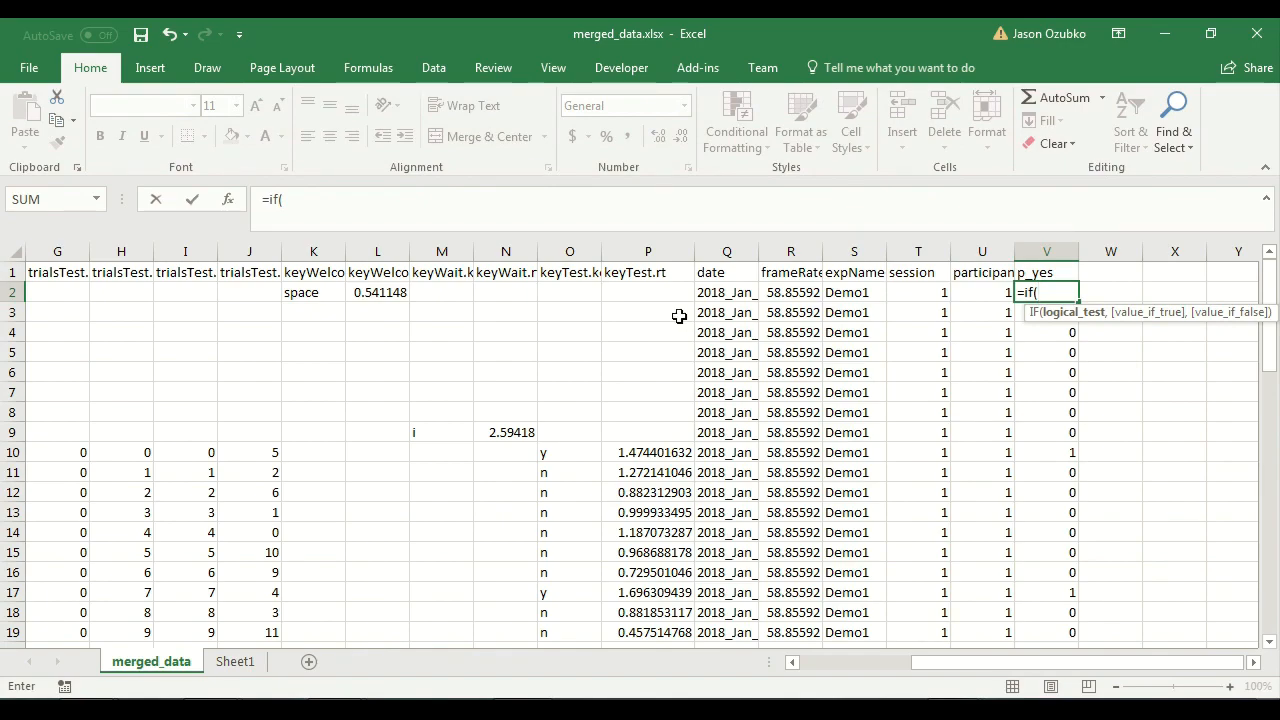
{"action": "left_click", "coordinate": [560, 293]}
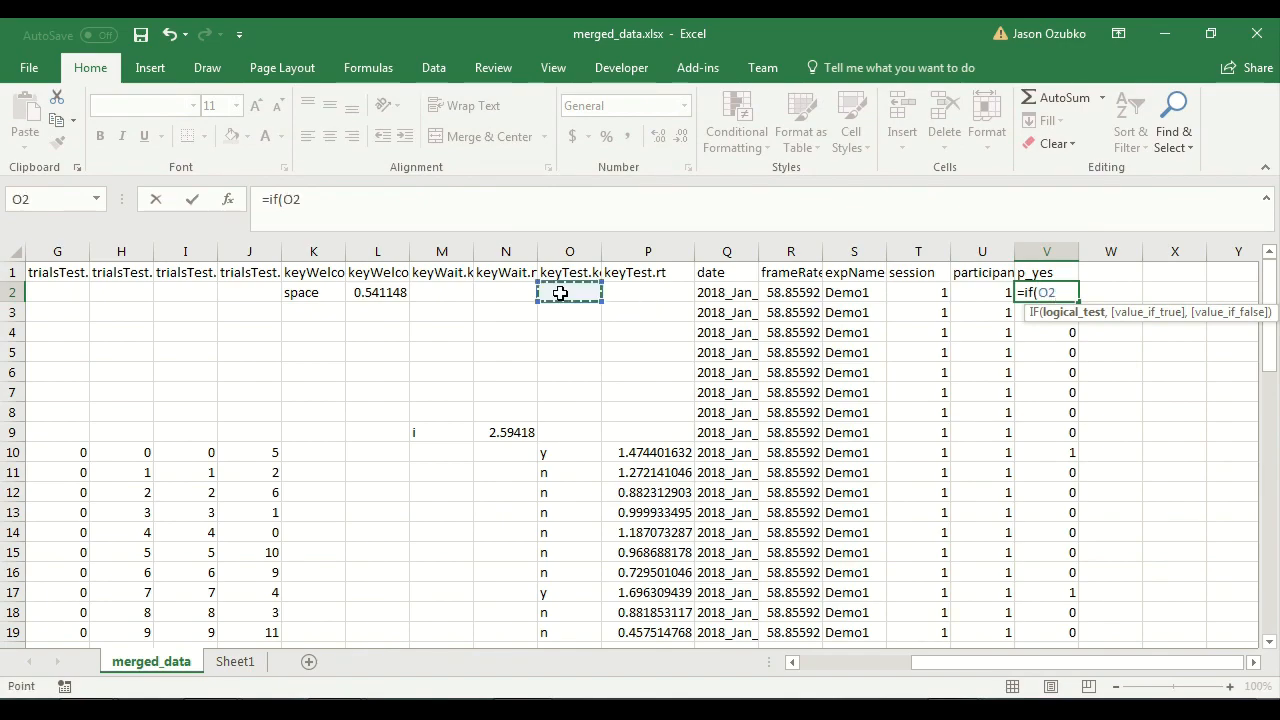
{"action": "type", "text": "=\"\""}
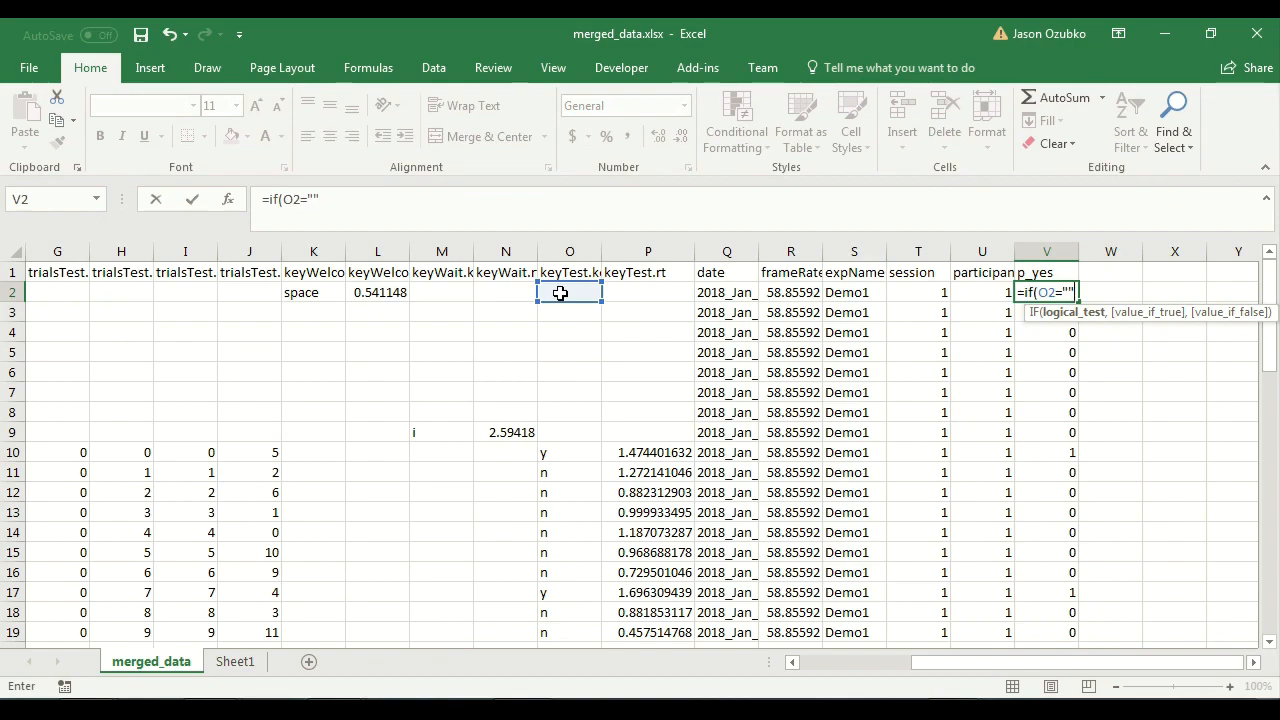
{"action": "type", "text": ","}
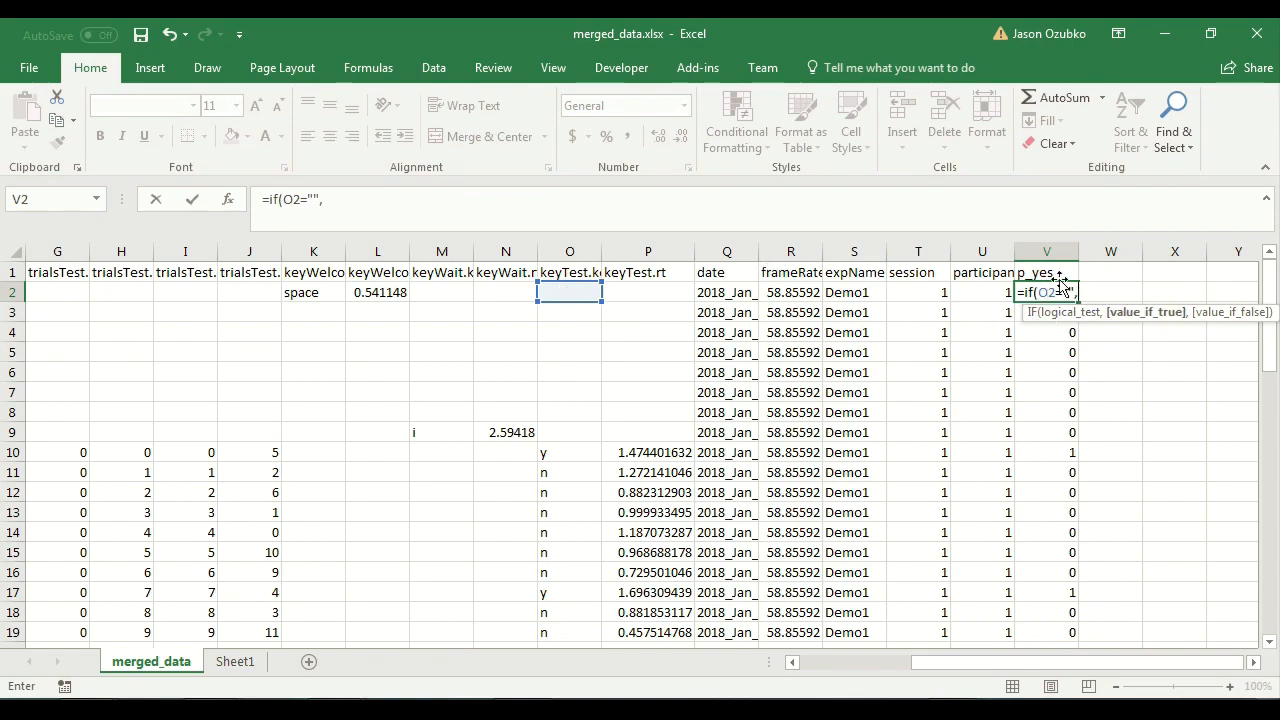
{"action": "type", "text": "\"\","}
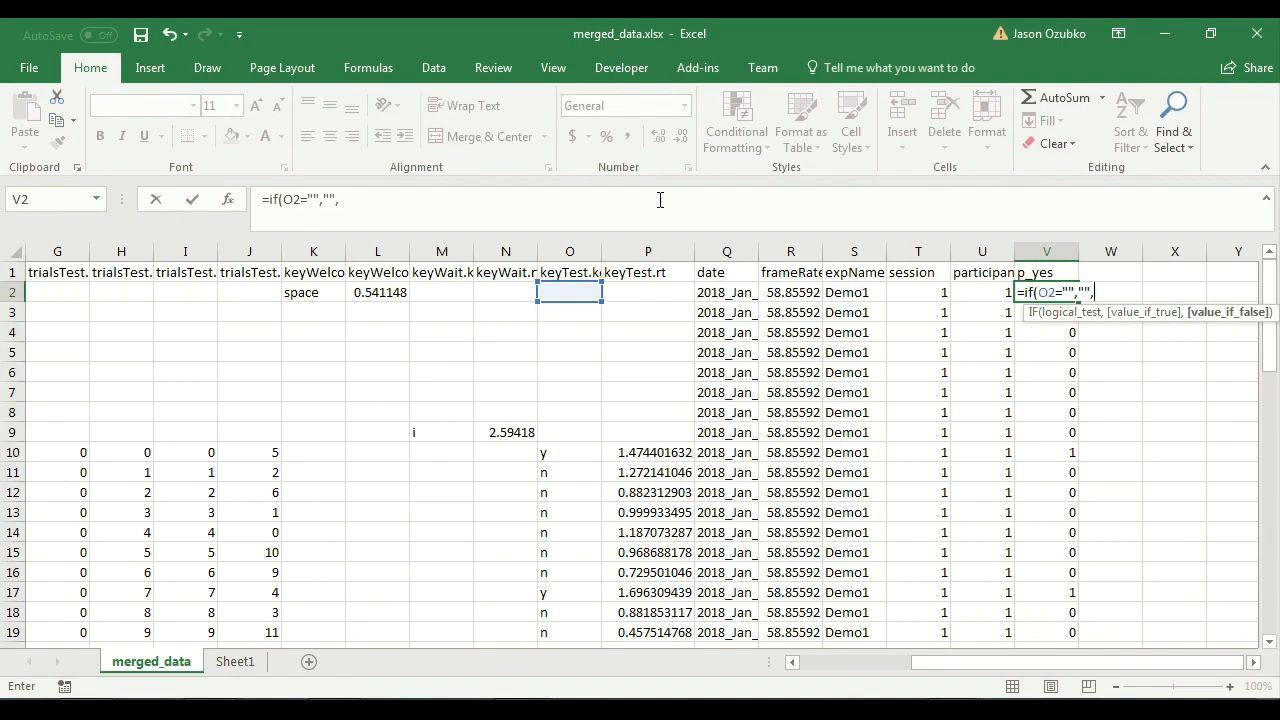
{"action": "type", "text": "if"}
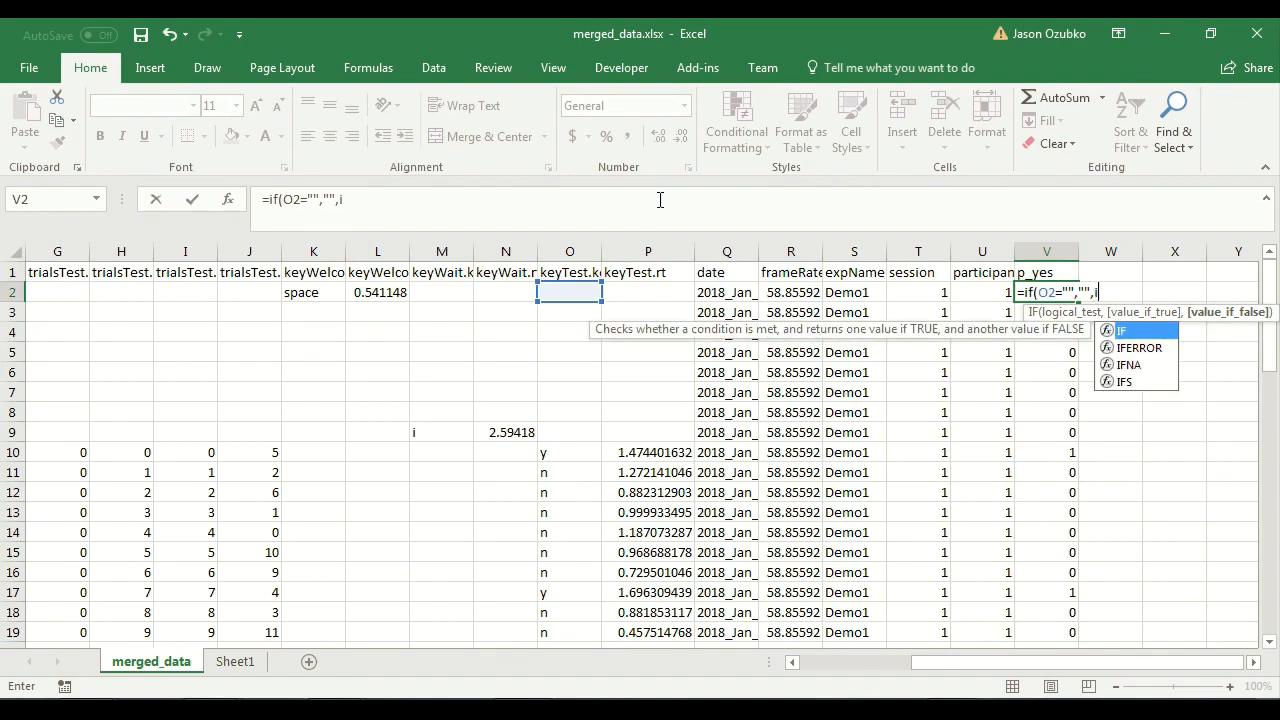
{"action": "type", "text": "("}
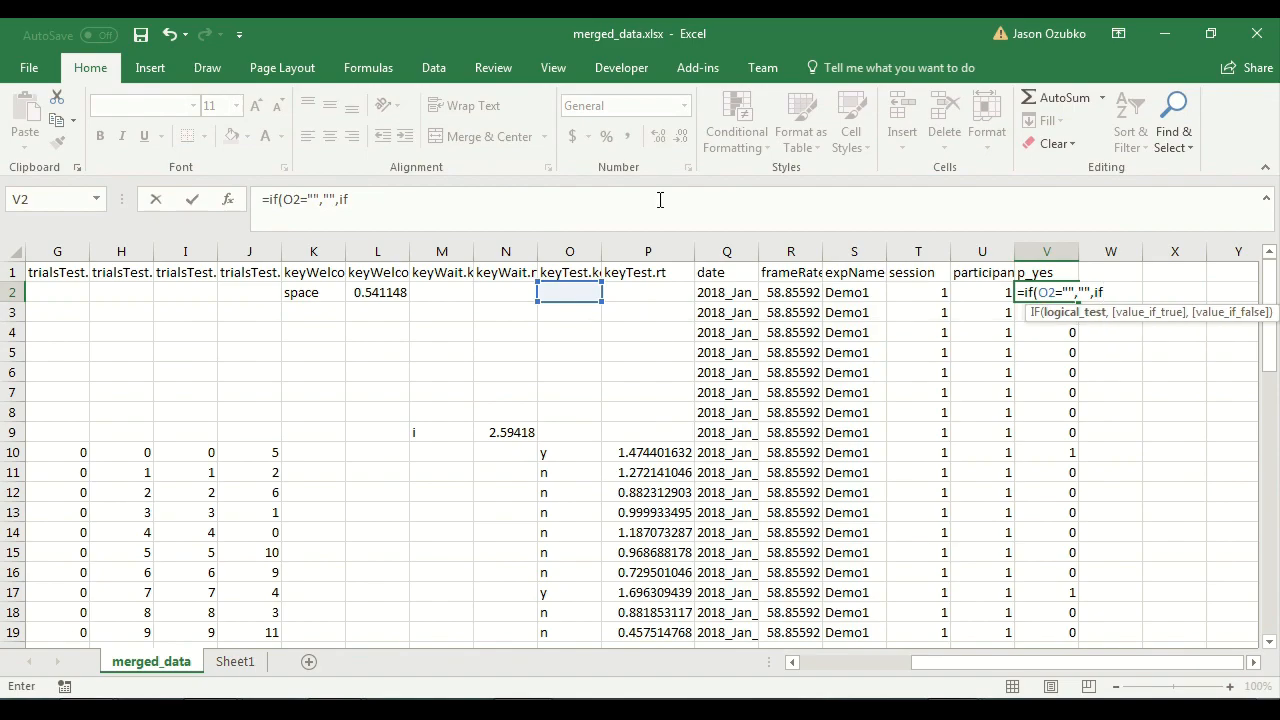
{"action": "left_click", "coordinate": [562, 295]}
{"action": "type", "text": "=\"y\","}
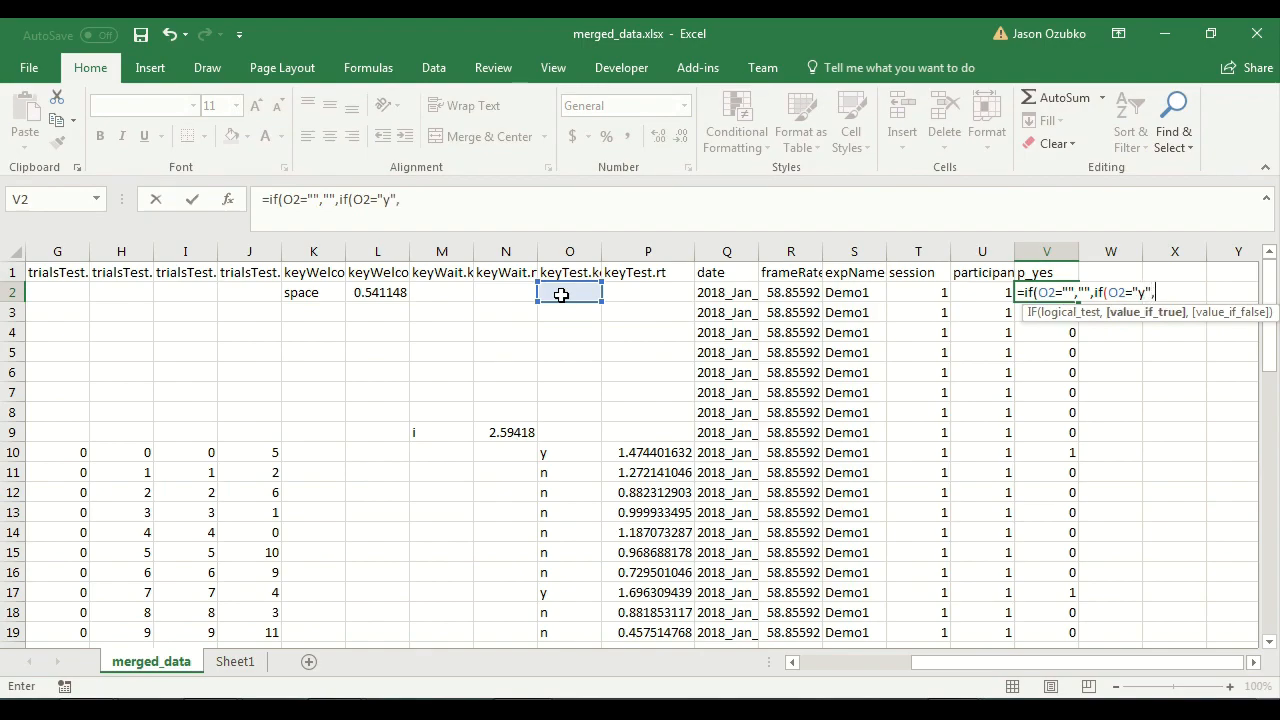
{"action": "type", "text": "1,0)"}
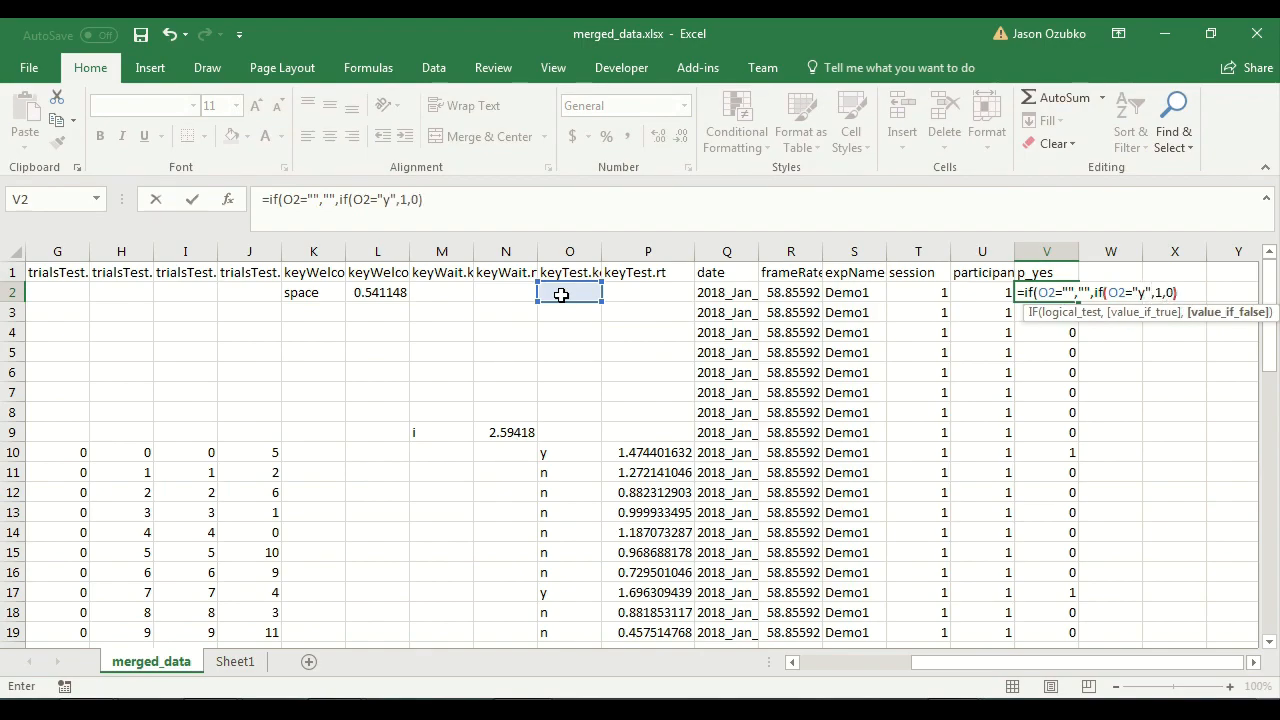
{"action": "type", "text": ")"}
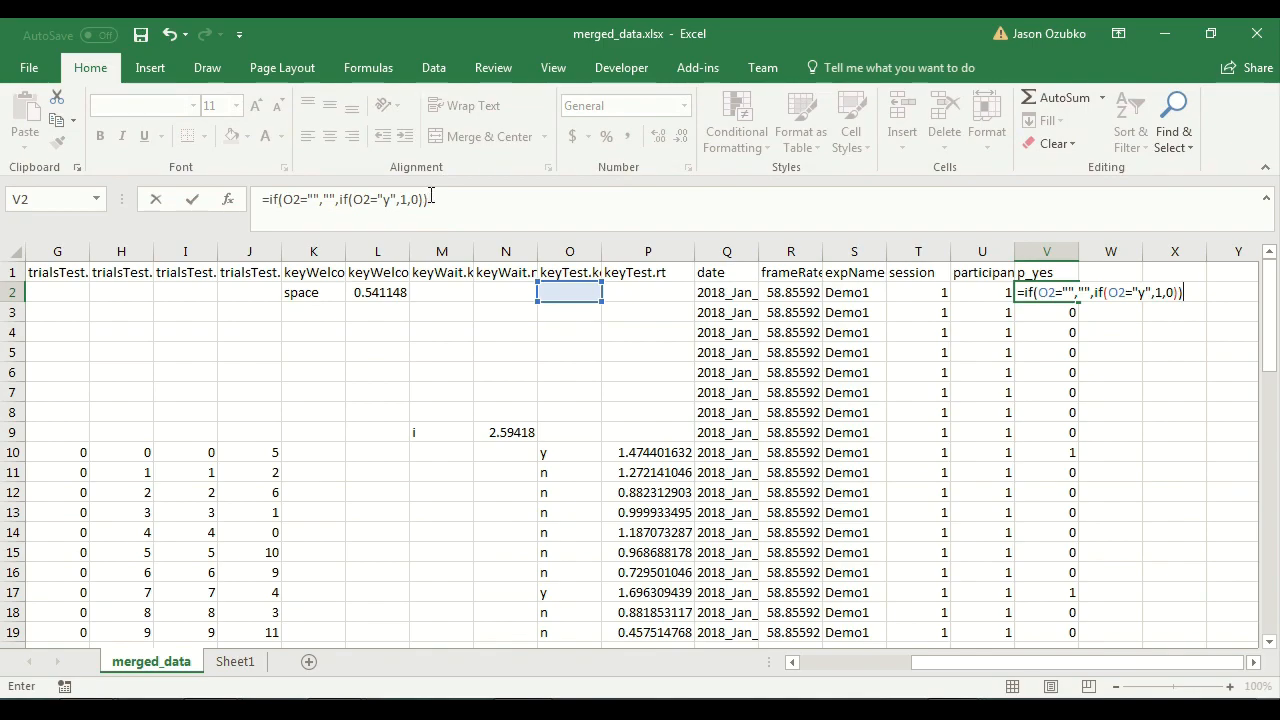
{"action": "key", "text": "Return"}
Copy the nested IF formula from V2 down the p_yes column through row 63.
{"action": "key", "text": "Up"}
{"action": "key", "text": "ctrl+c"}
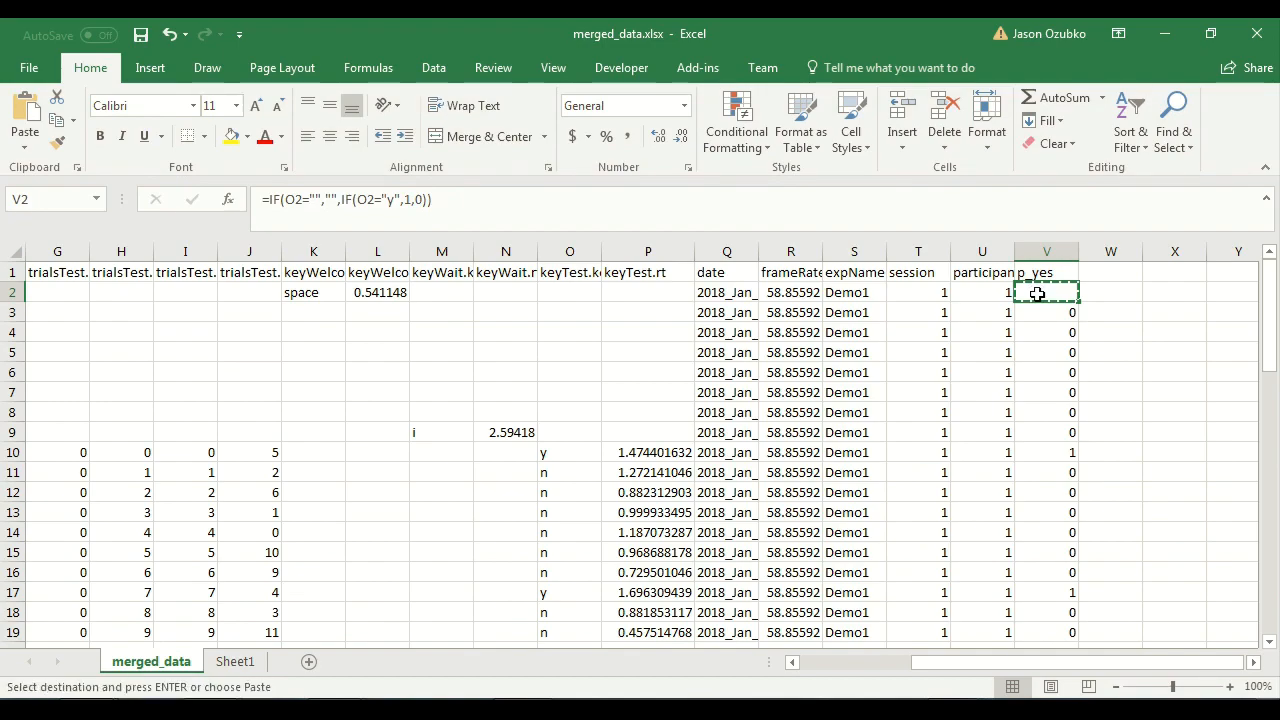
{"action": "scroll", "coordinate": [1040, 330], "scroll_direction": "down", "scroll_amount": 17}
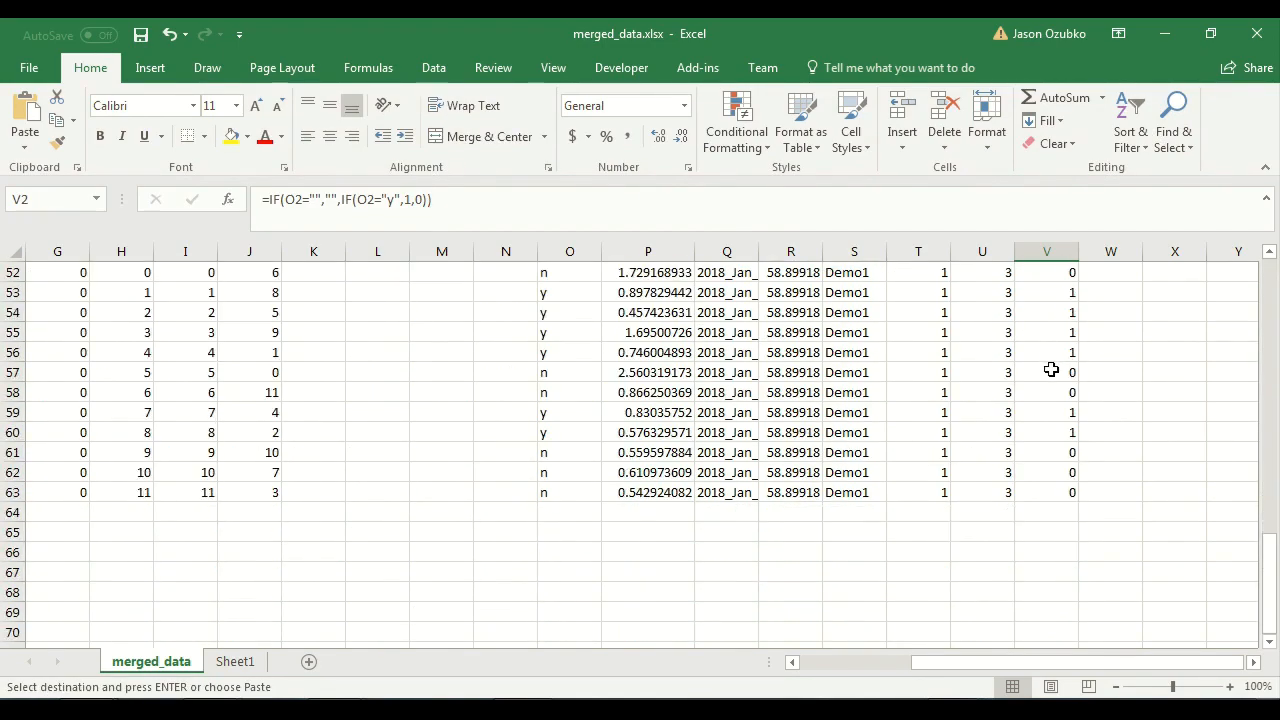
{"action": "left_click", "coordinate": [1032, 493], "text": "shift"}
{"action": "key", "text": "ctrl+v"}
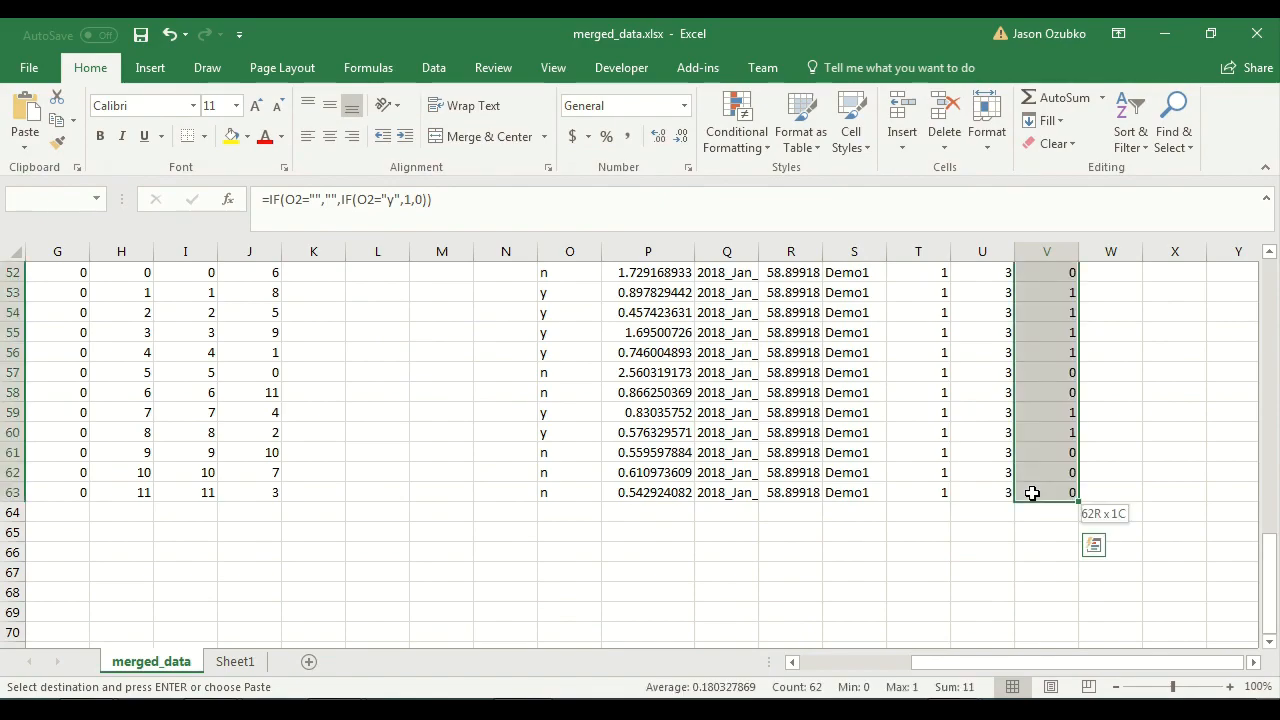
{"action": "scroll", "coordinate": [1032, 493], "scroll_direction": "up", "scroll_amount": 17}
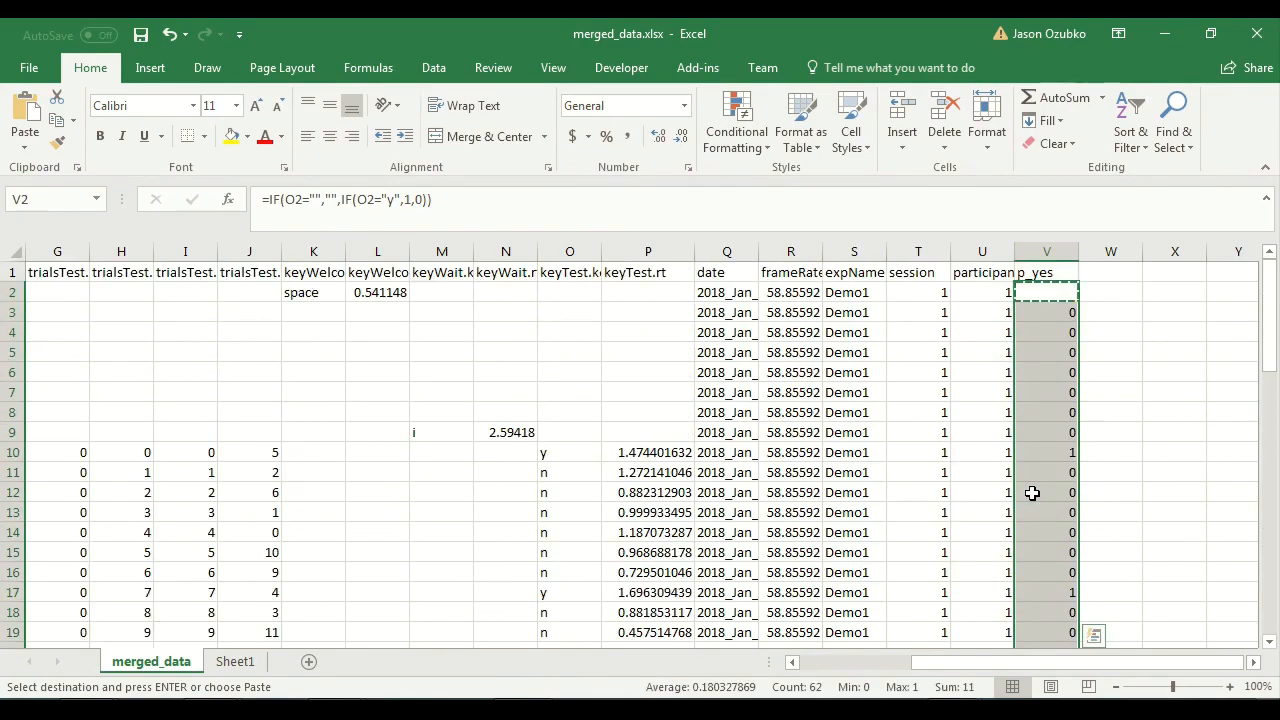
{"action": "key", "text": "ctrl+v"}
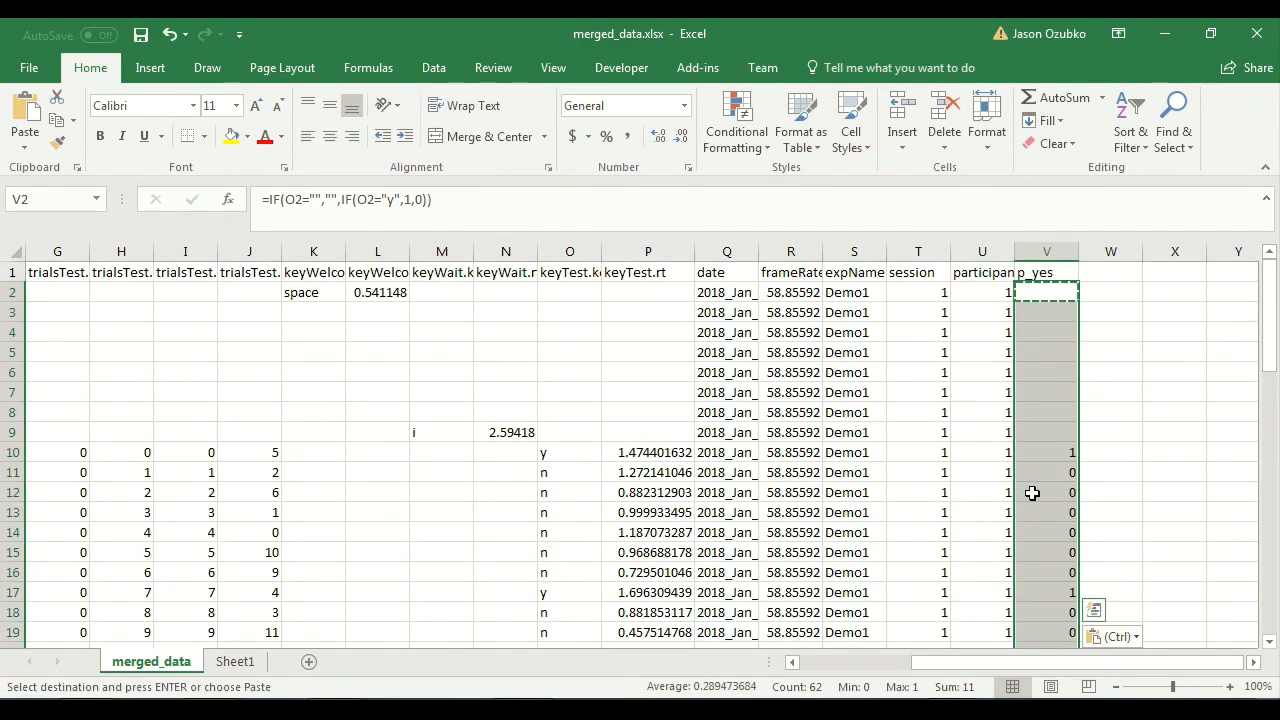
Check the p_yes cells of participant 1's non-test rows, V2 to V9.
{"action": "left_click", "coordinate": [1049, 292]}
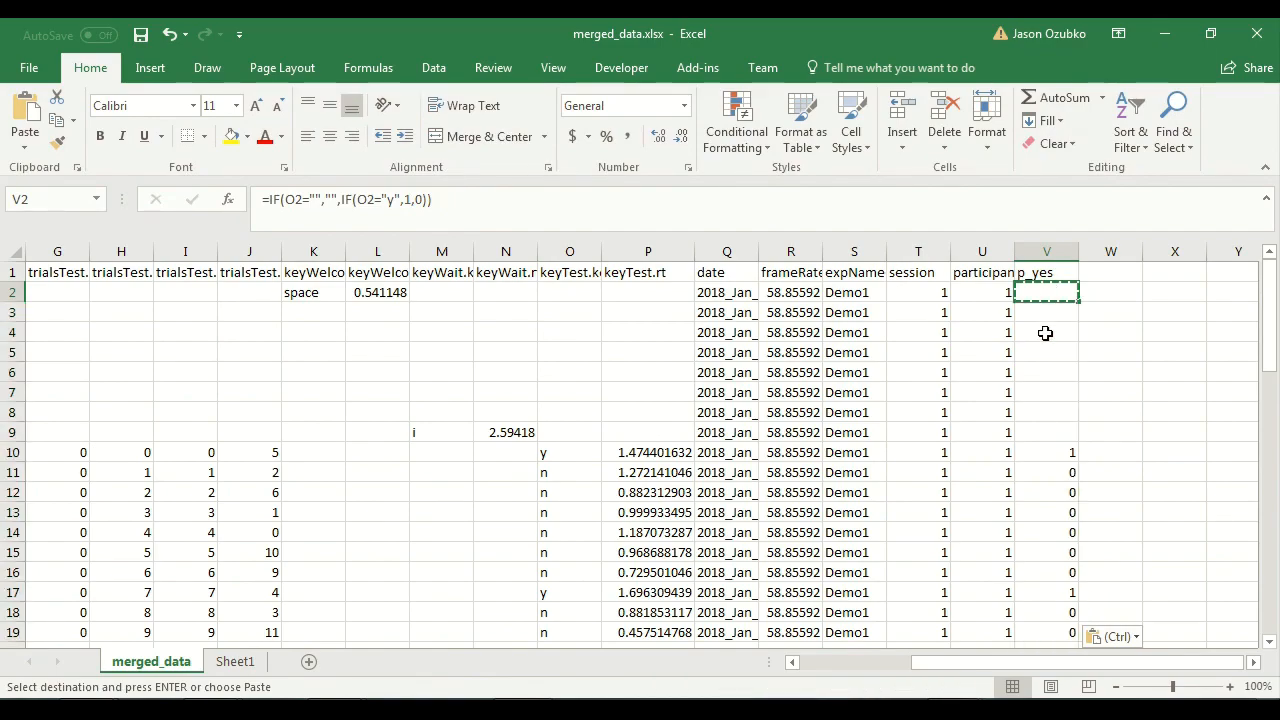
{"action": "left_click", "coordinate": [1045, 333]}
{"action": "left_click", "coordinate": [1041, 386]}
{"action": "left_click", "coordinate": [1044, 430]}
{"action": "left_click", "coordinate": [1045, 406]}
{"action": "left_click", "coordinate": [1047, 351]}
{"action": "left_click", "coordinate": [1042, 309]}
Check the p_yes values in column V against the blank, y and n responses for participants 1, 2 and 3.
{"action": "scroll", "coordinate": [1042, 309], "scroll_direction": "down", "scroll_amount": 10}
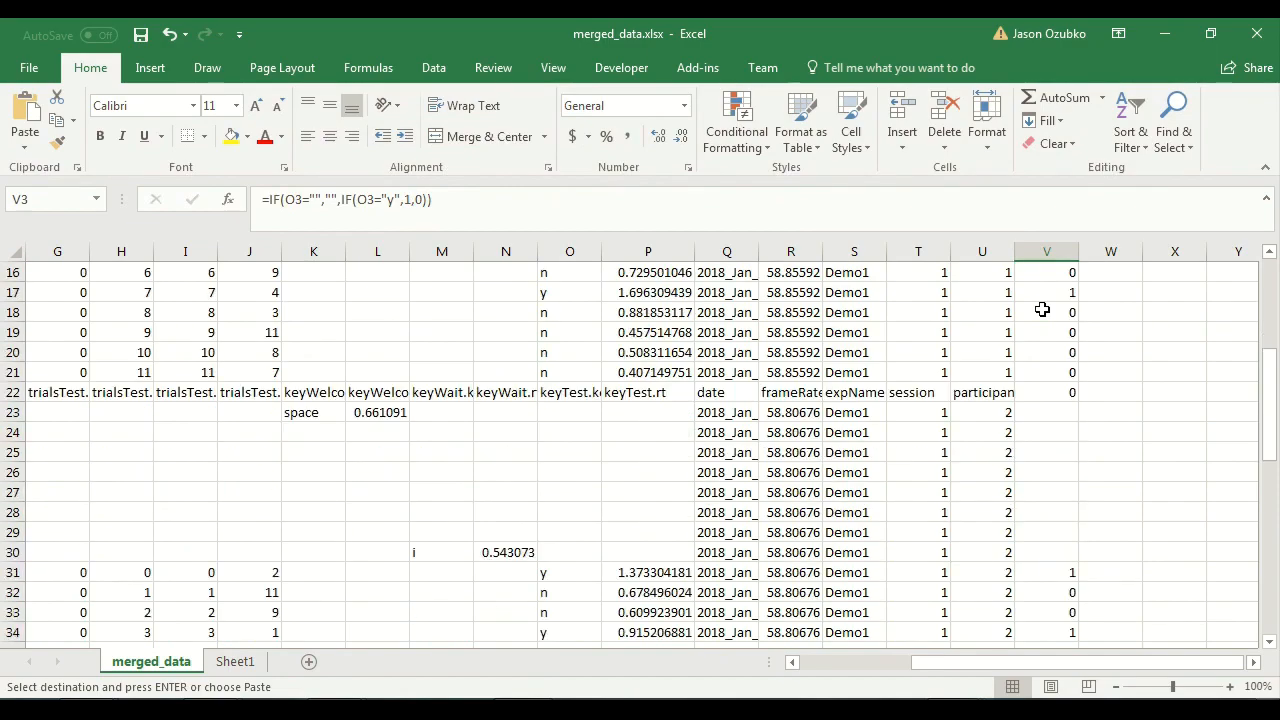
{"action": "scroll", "coordinate": [1042, 309], "scroll_direction": "up", "scroll_amount": 1}
{"action": "left_click", "coordinate": [1050, 331]}
{"action": "scroll", "coordinate": [1052, 335], "scroll_direction": "down", "scroll_amount": 3}
{"action": "scroll", "coordinate": [1052, 335], "scroll_direction": "down", "scroll_amount": 6}
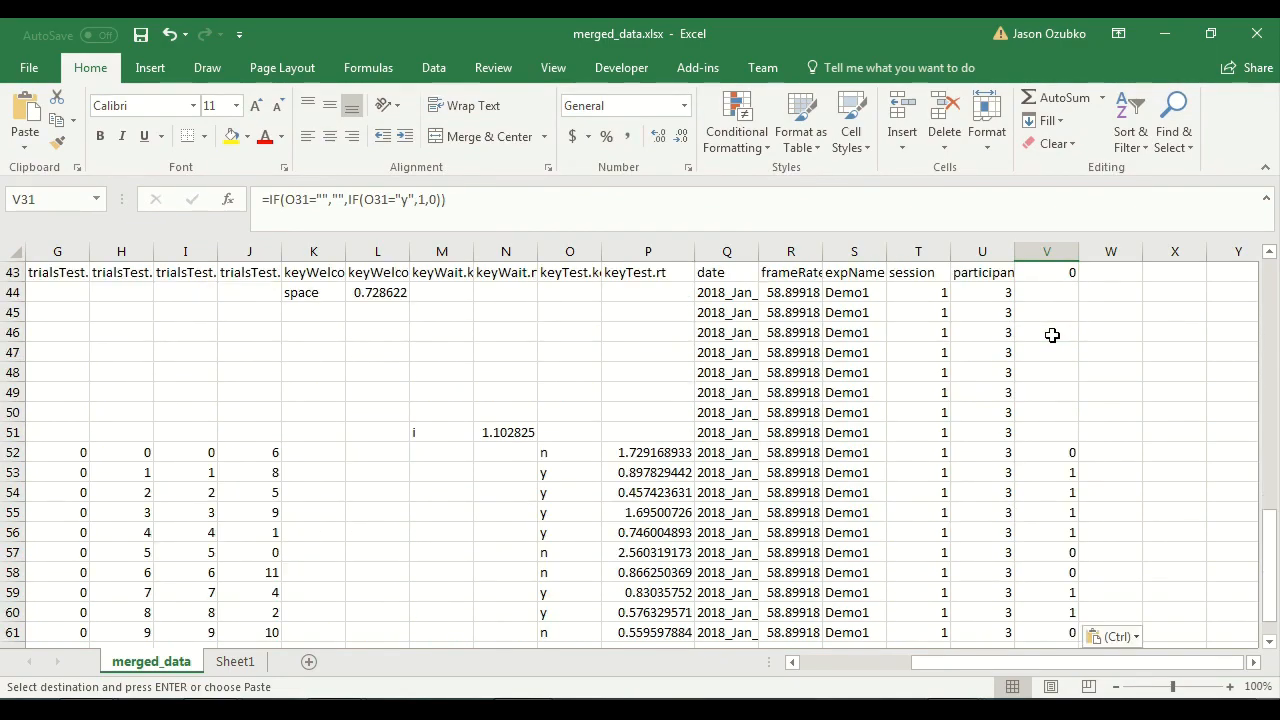
{"action": "scroll", "coordinate": [1052, 335], "scroll_direction": "up", "scroll_amount": 3}
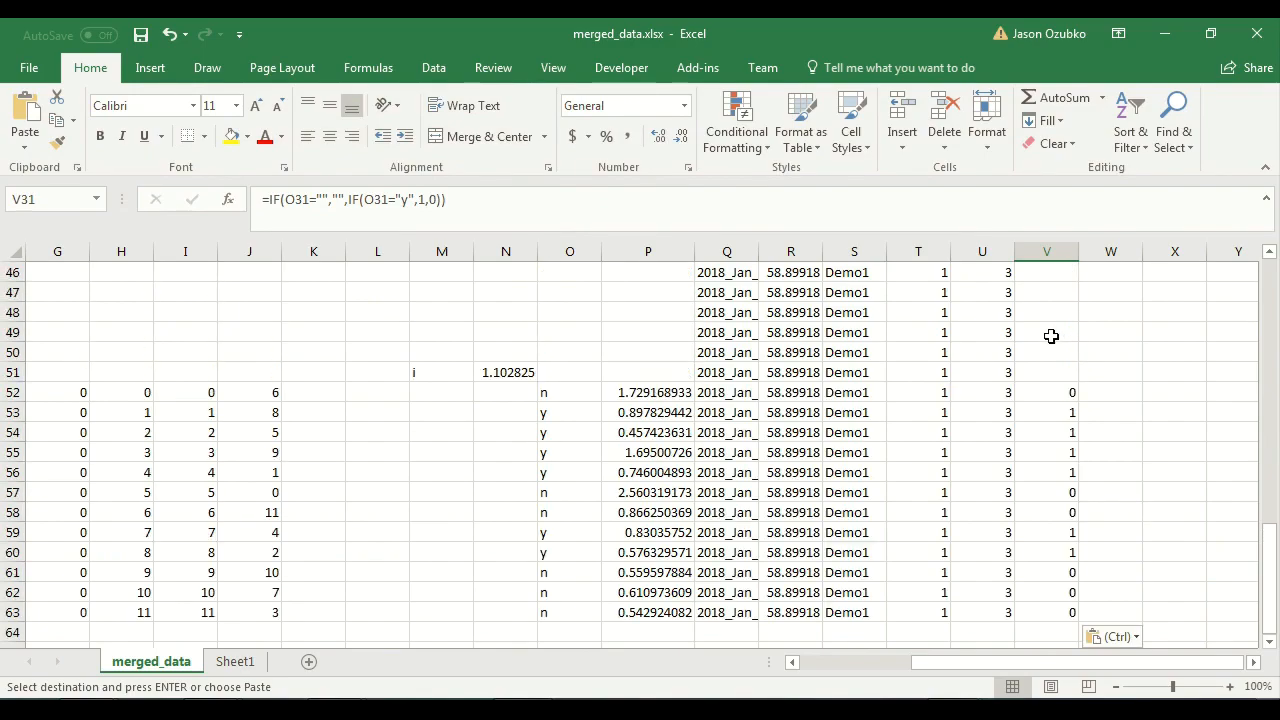
{"action": "scroll", "coordinate": [1035, 512], "scroll_direction": "up", "scroll_amount": 15}
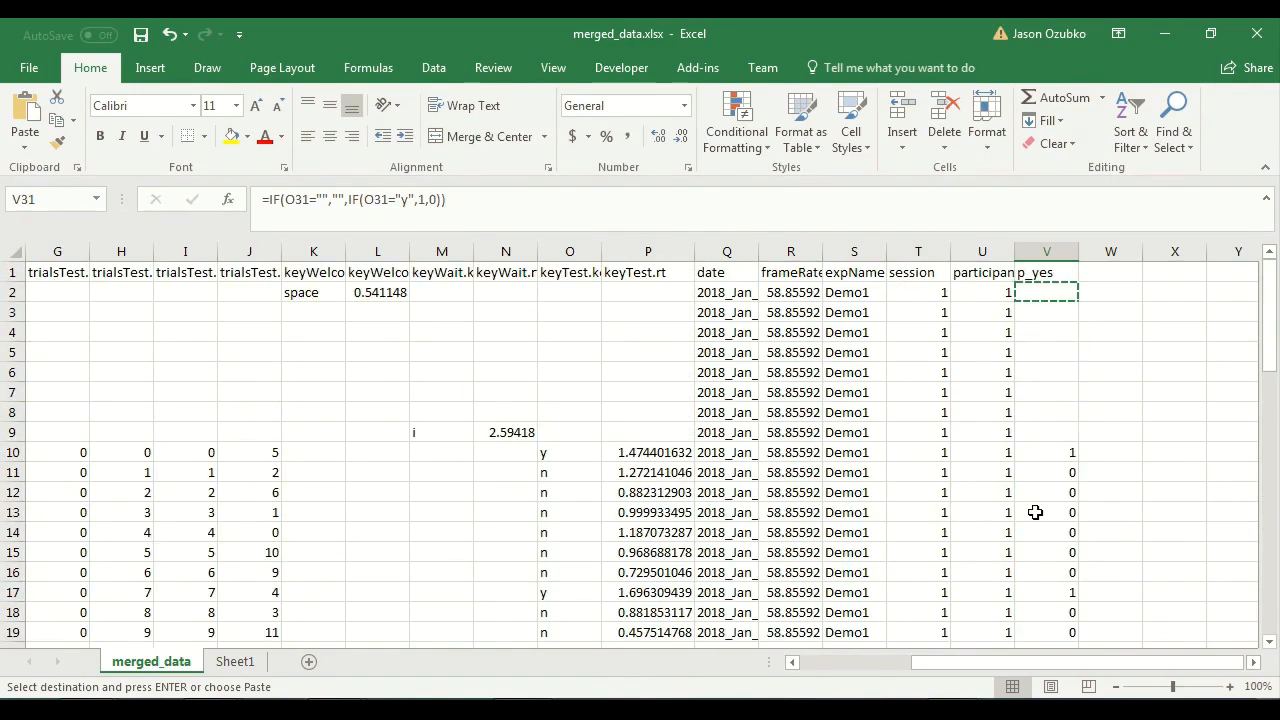
{"action": "scroll", "coordinate": [1035, 512], "scroll_direction": "down", "scroll_amount": 2}
{"action": "left_click", "coordinate": [1047, 336]}
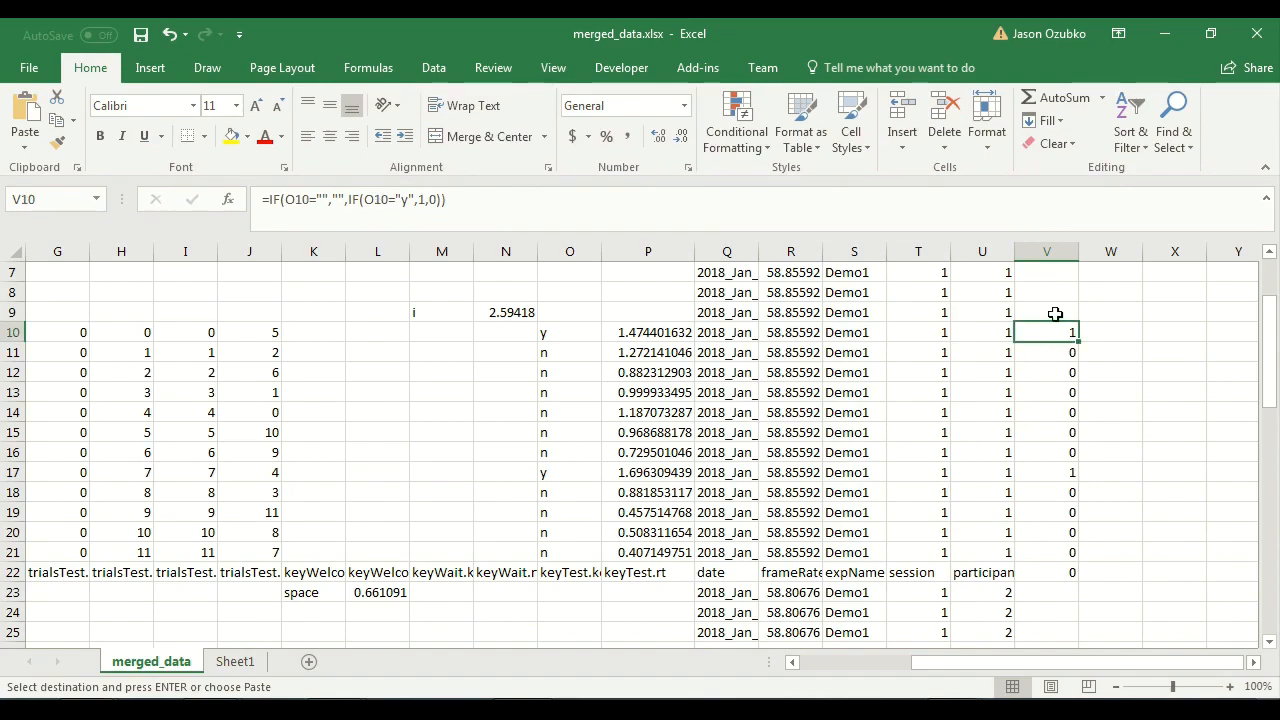
{"action": "scroll", "coordinate": [1047, 330], "scroll_direction": "up", "scroll_amount": 2}
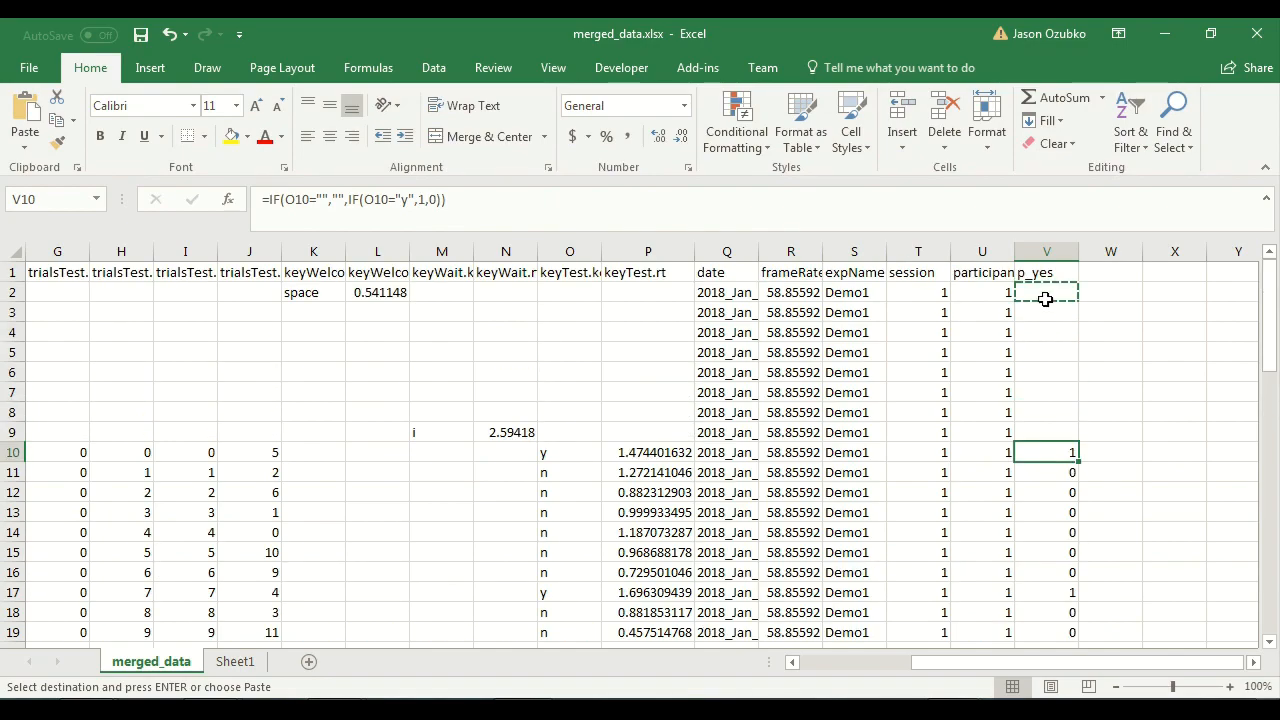
Review the nested IF formula in V2 and leave it without editing.
{"action": "left_click", "coordinate": [1047, 292]}
{"action": "left_click", "coordinate": [276, 196]}
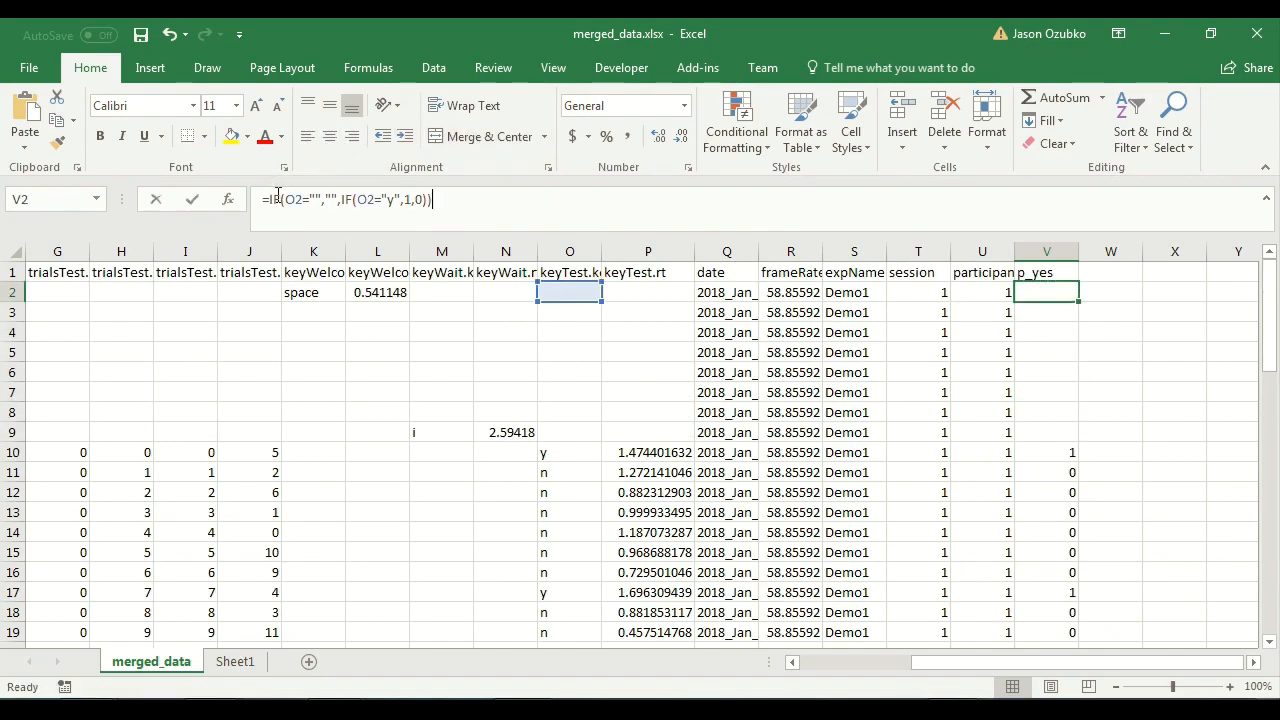
{"action": "left_click", "coordinate": [479, 200]}
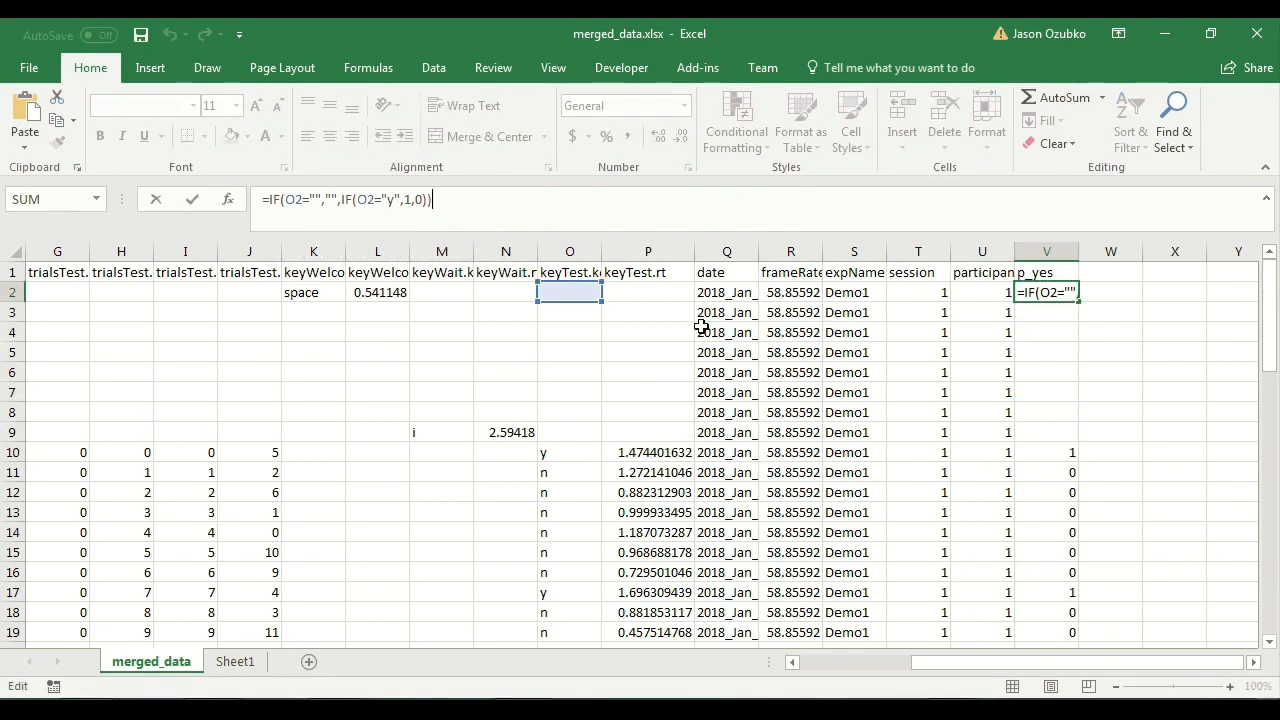
{"action": "key", "text": "Escape"}
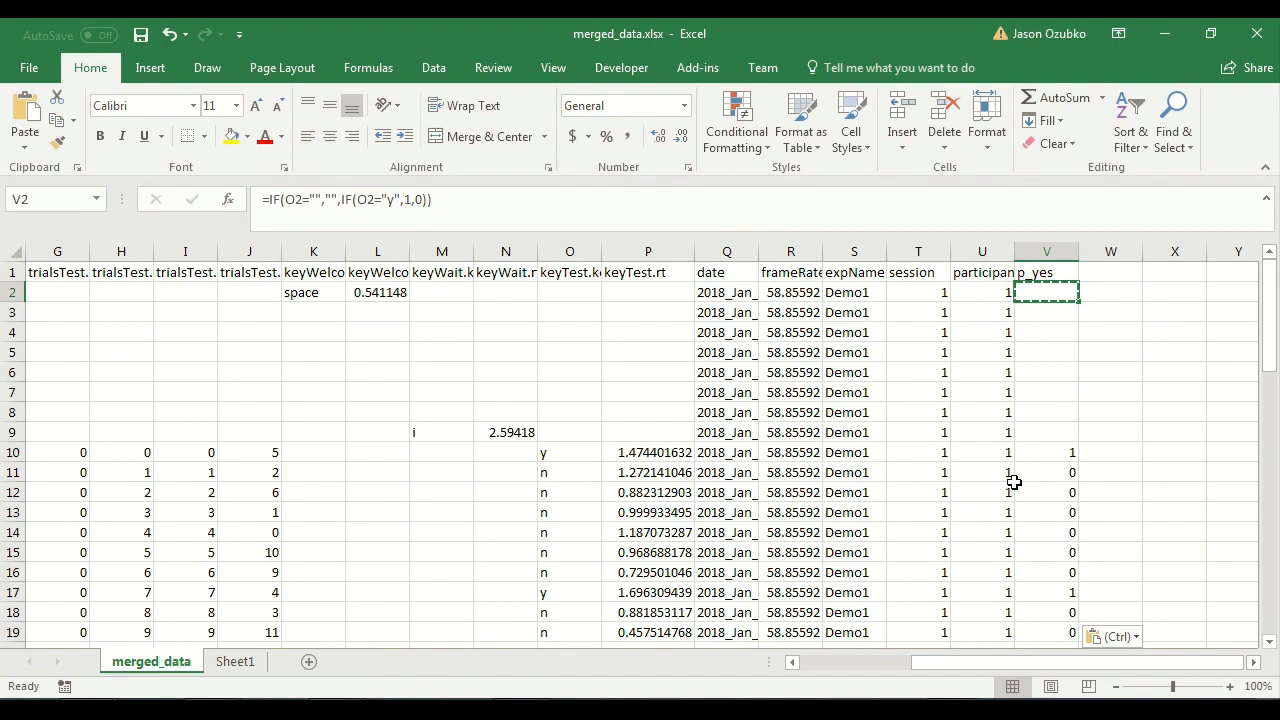
Compare the average p_yes values of the blue, green and None columns in the Sheet1 pivot table.
{"action": "left_click", "coordinate": [235, 661]}
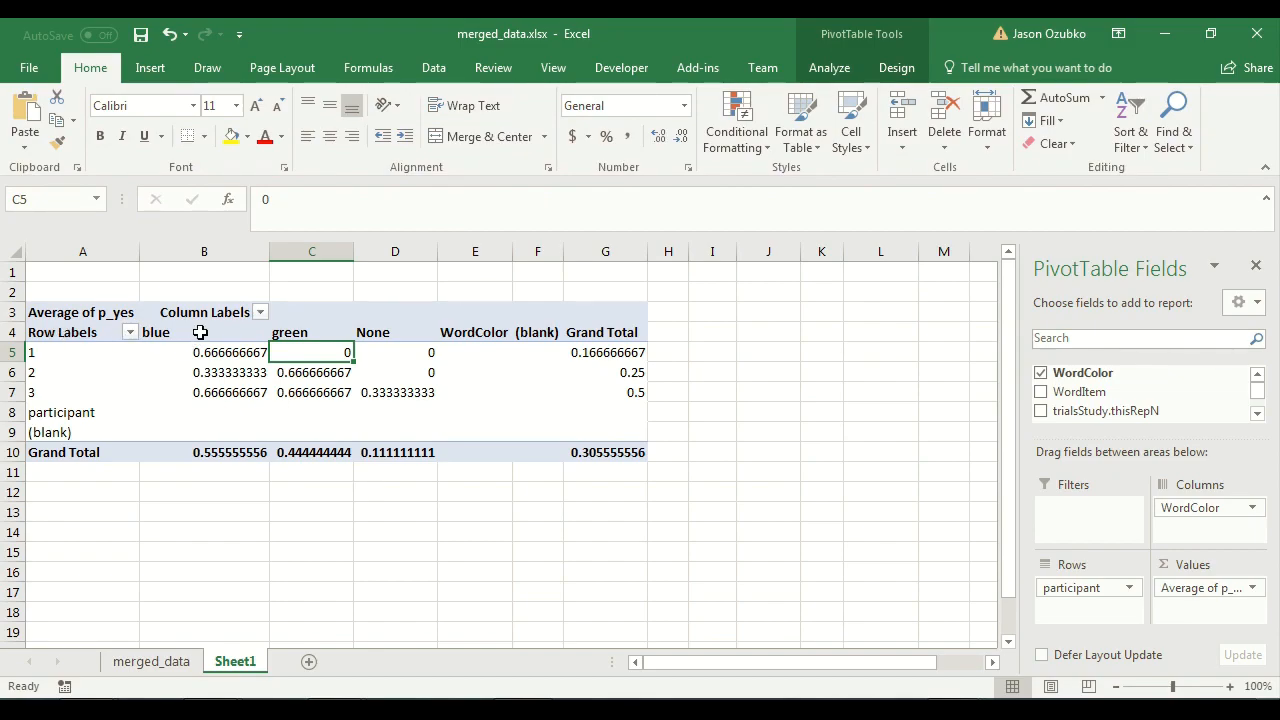
{"action": "left_click_drag", "start_coordinate": [220, 351], "coordinate": [214, 453]}
{"action": "left_click_drag", "start_coordinate": [292, 352], "coordinate": [296, 452]}
{"action": "left_click_drag", "start_coordinate": [400, 345], "coordinate": [397, 476]}
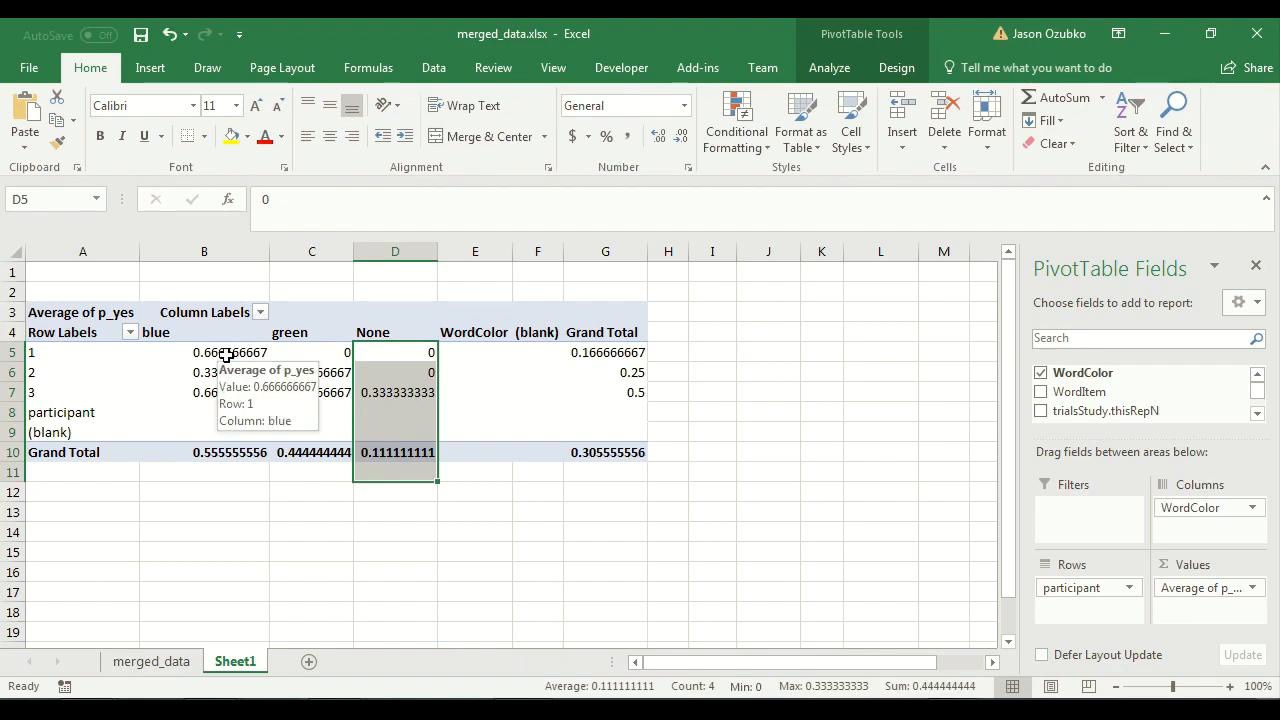
{"action": "left_click_drag", "start_coordinate": [208, 325], "coordinate": [312, 420]}
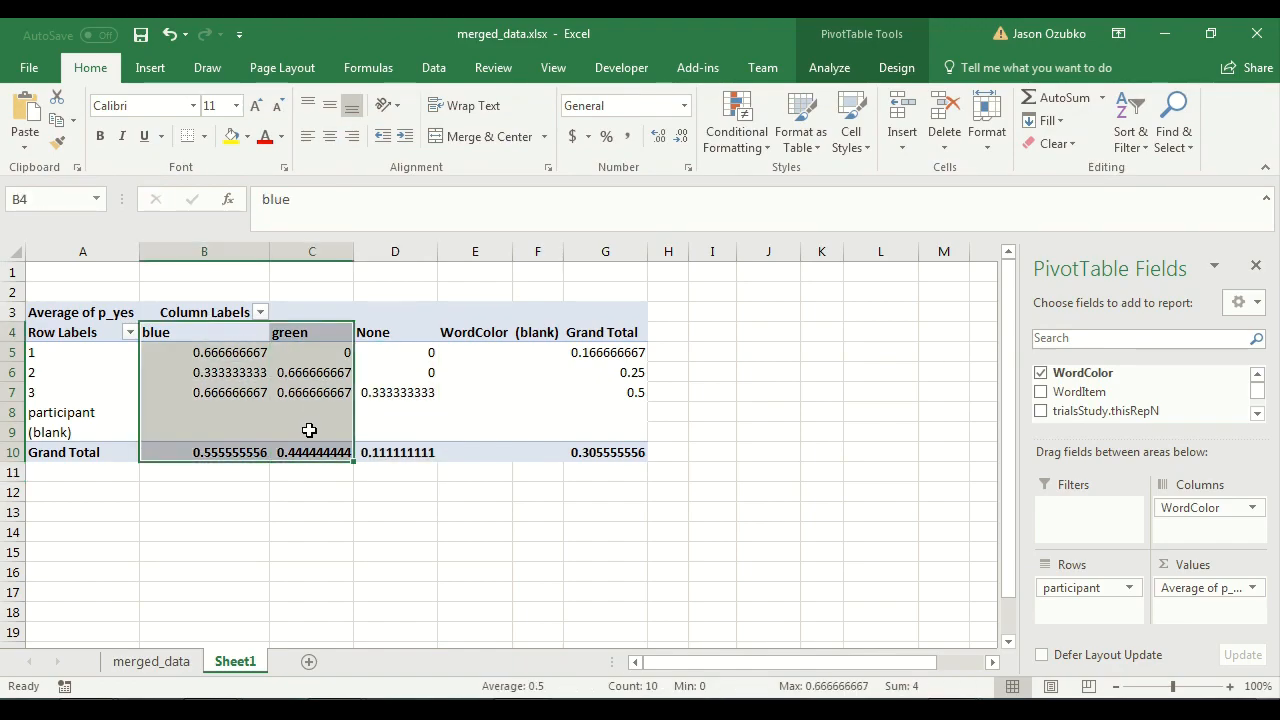
{"action": "left_click_drag", "start_coordinate": [392, 325], "coordinate": [383, 445]}
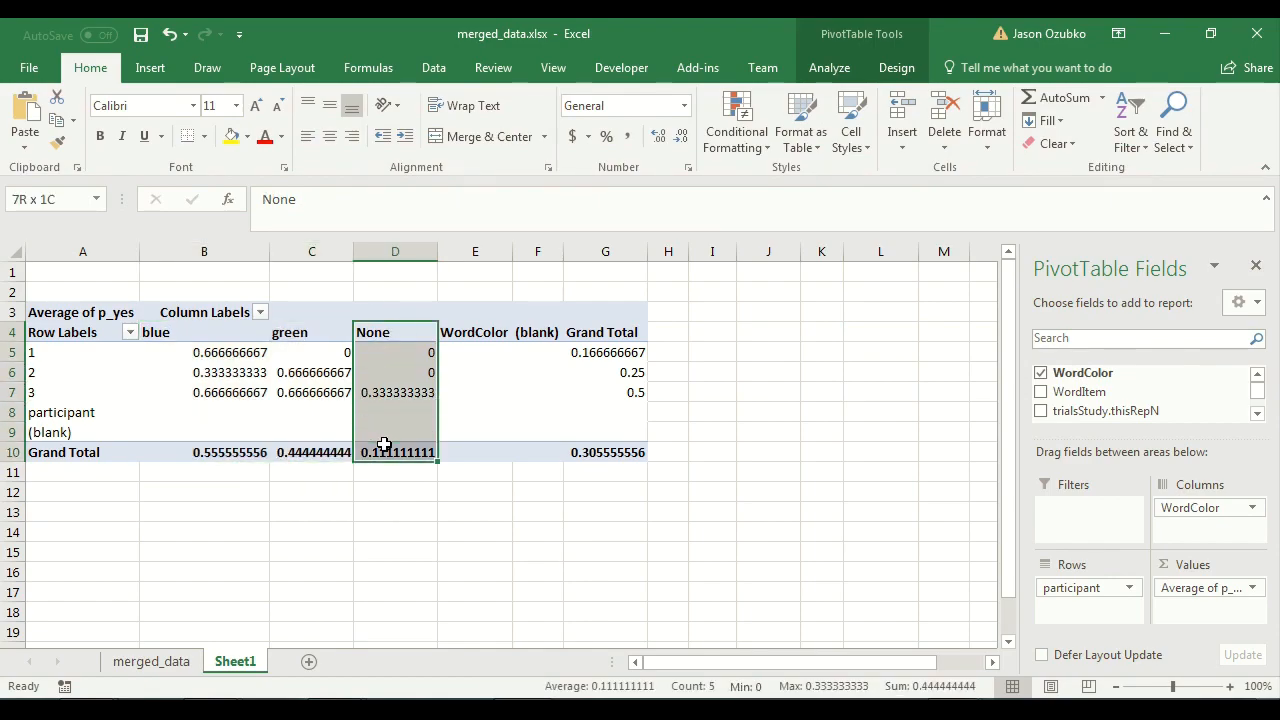
{"action": "left_click", "coordinate": [287, 491]}
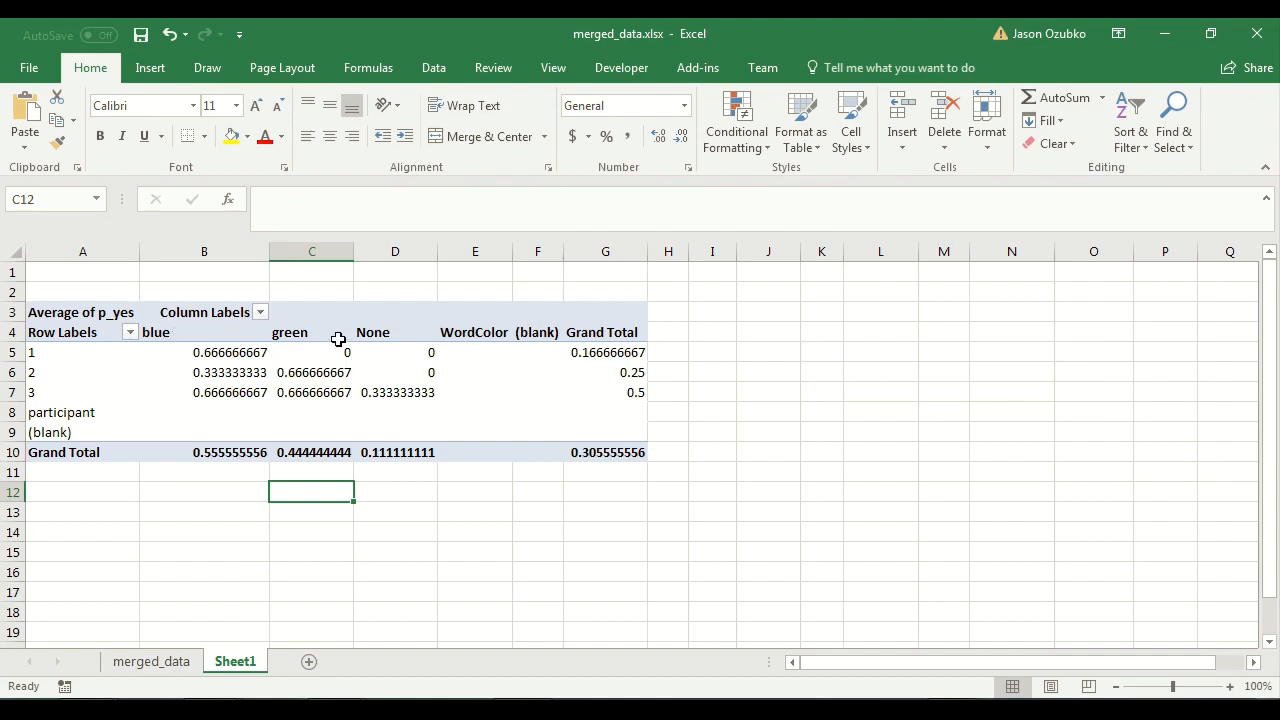
Look up the pivot table's None category among the WordColor and WordItem entries in the merged_data sheet.
{"action": "left_click", "coordinate": [380, 334]}
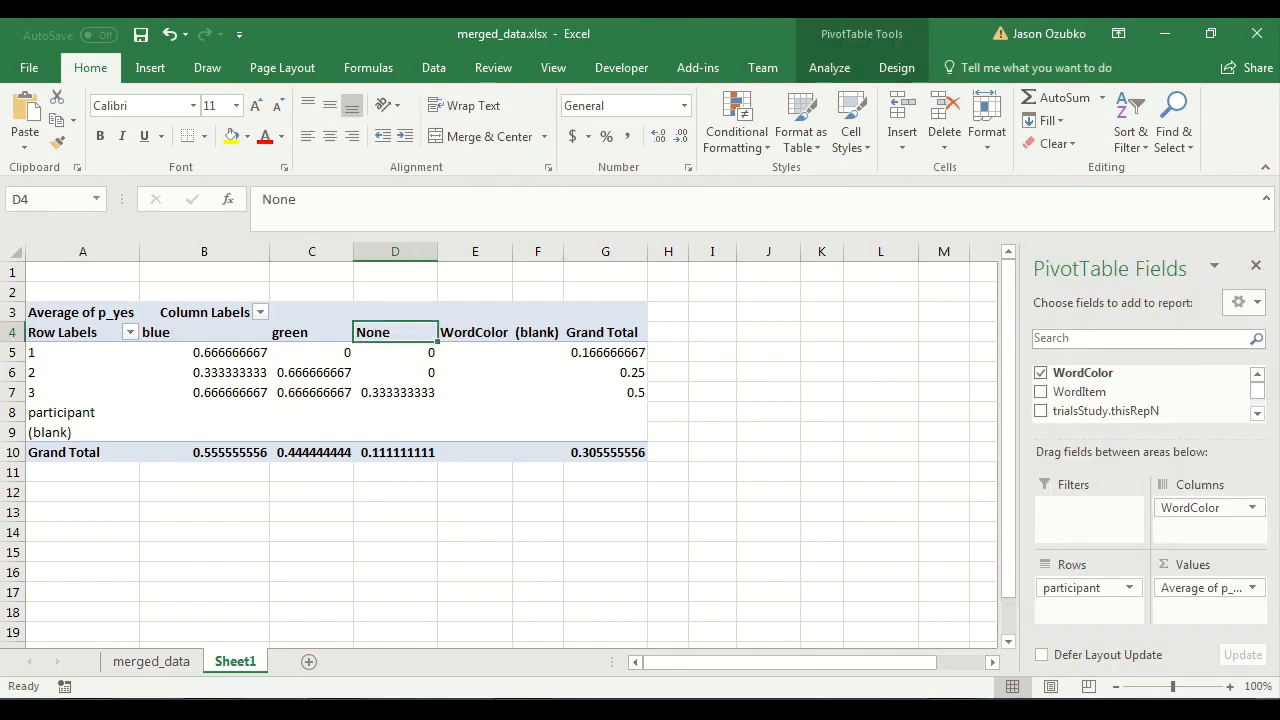
{"action": "left_click", "coordinate": [151, 661]}
{"action": "left_click_drag", "start_coordinate": [1041, 665], "coordinate": [900, 668]}
{"action": "scroll", "coordinate": [169, 404], "scroll_direction": "down", "scroll_amount": 1}
{"action": "scroll", "coordinate": [169, 404], "scroll_direction": "up", "scroll_amount": 1}
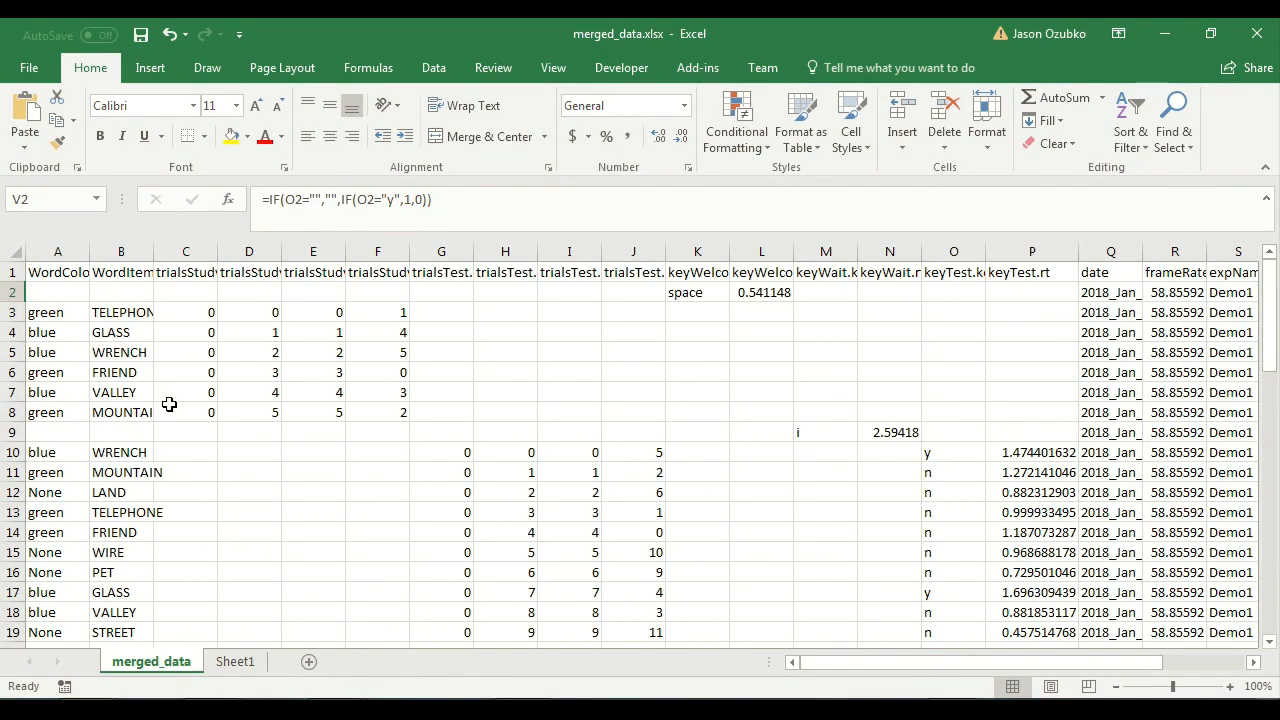
Open the word_stimuli.xlsx workbook from the PsychoPy Demo folder after checking the study-row WordColor entries in merged_data.
{"action": "left_click_drag", "start_coordinate": [47, 316], "coordinate": [57, 414]}
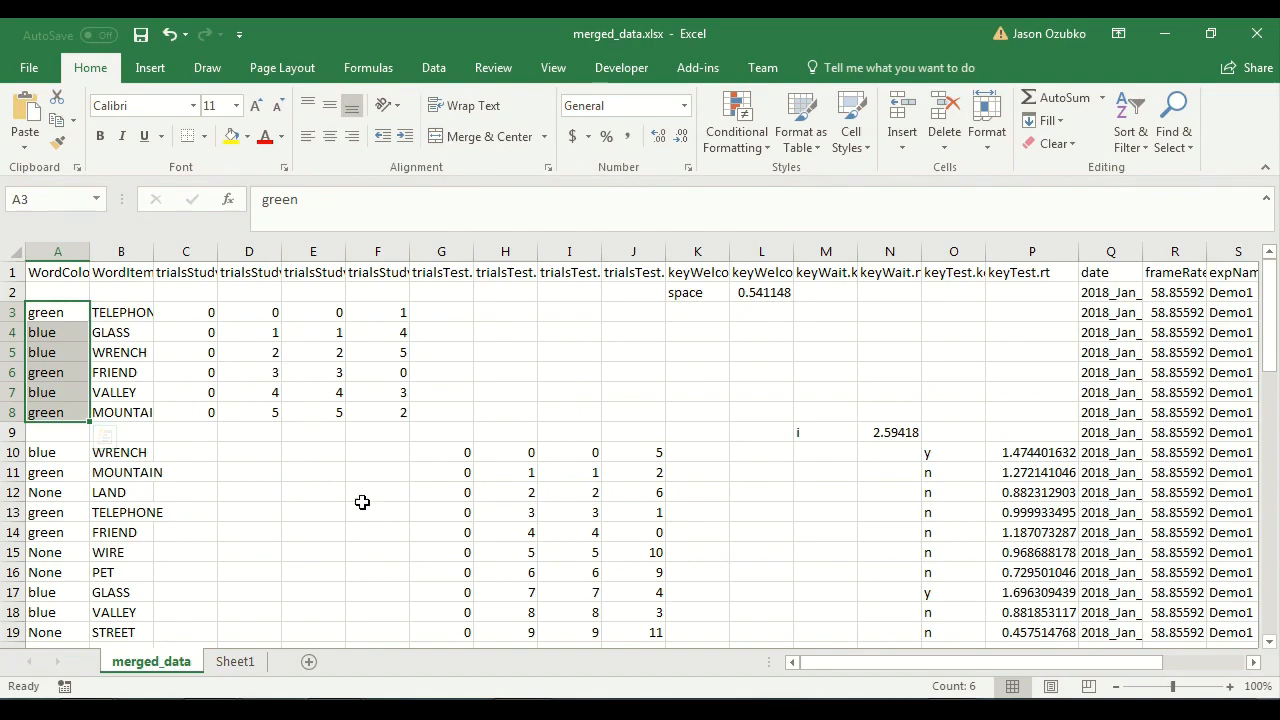
{"action": "left_click", "coordinate": [535, 715]}
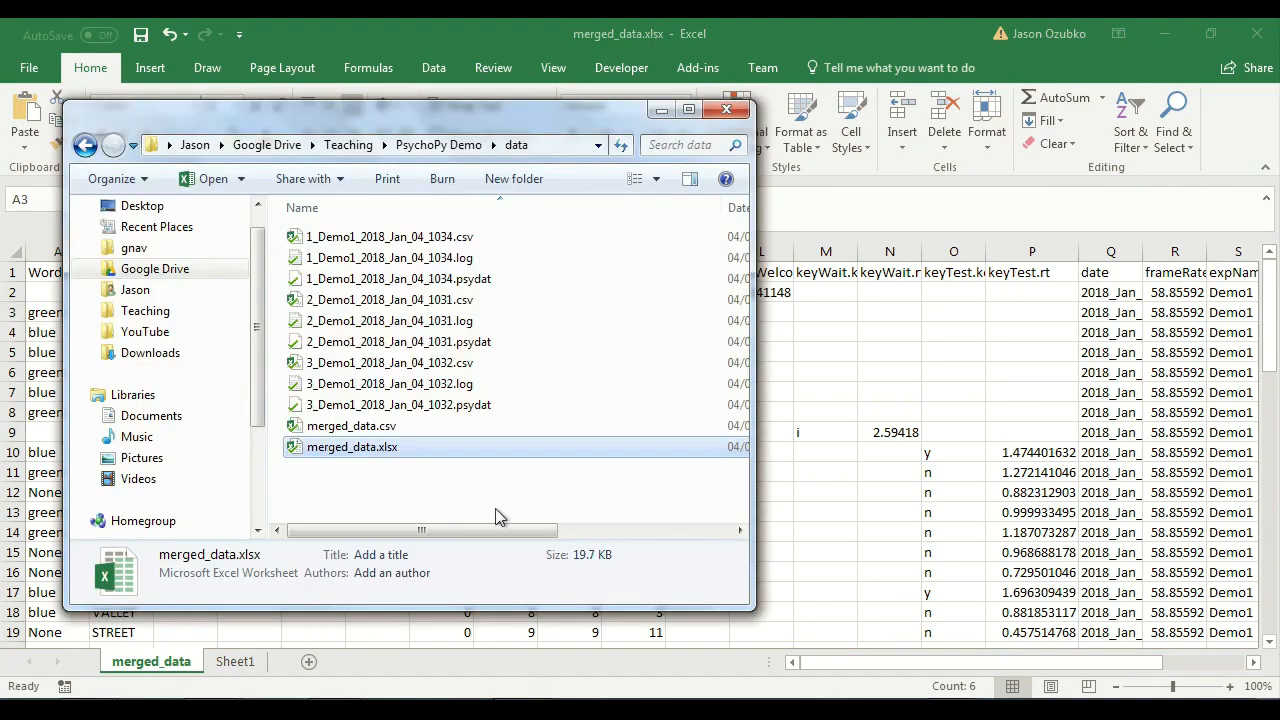
{"action": "left_click", "coordinate": [436, 147]}
{"action": "double_click", "coordinate": [365, 280]}
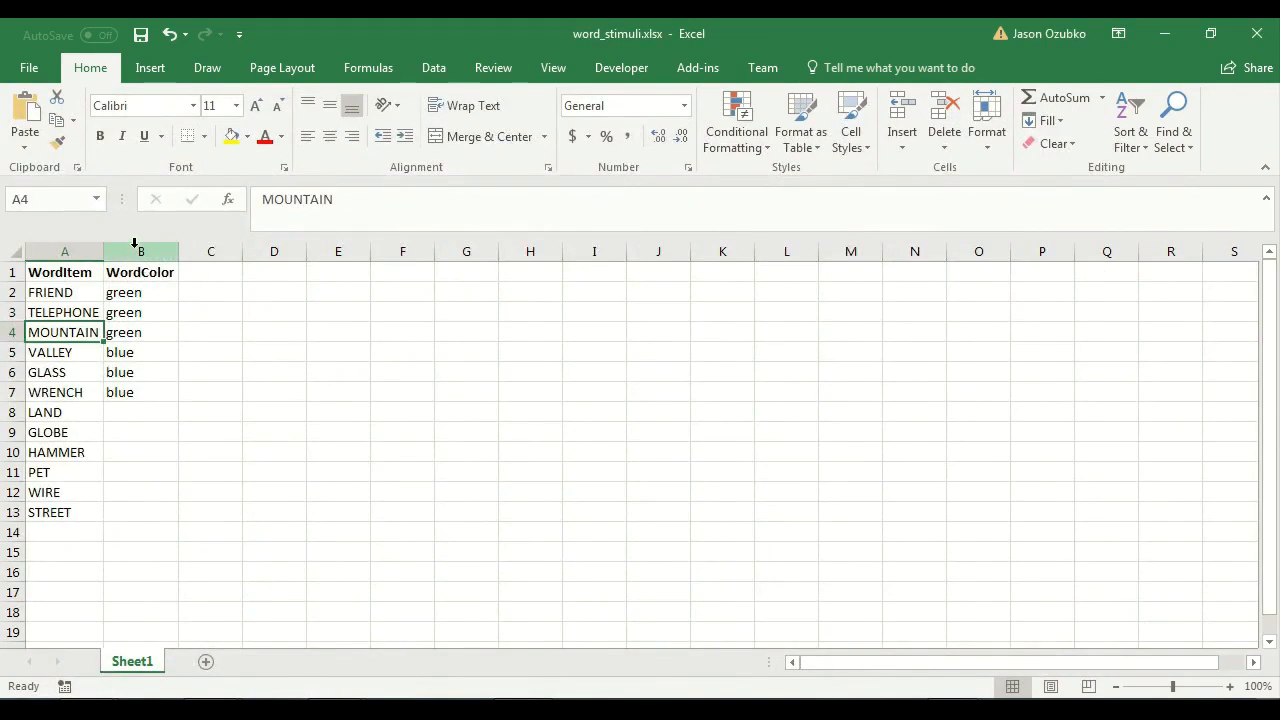
Insert a new column between WordItem and WordColor and give it the header OldNew.
{"action": "left_click", "coordinate": [135, 245]}
{"action": "right_click", "coordinate": [135, 247]}
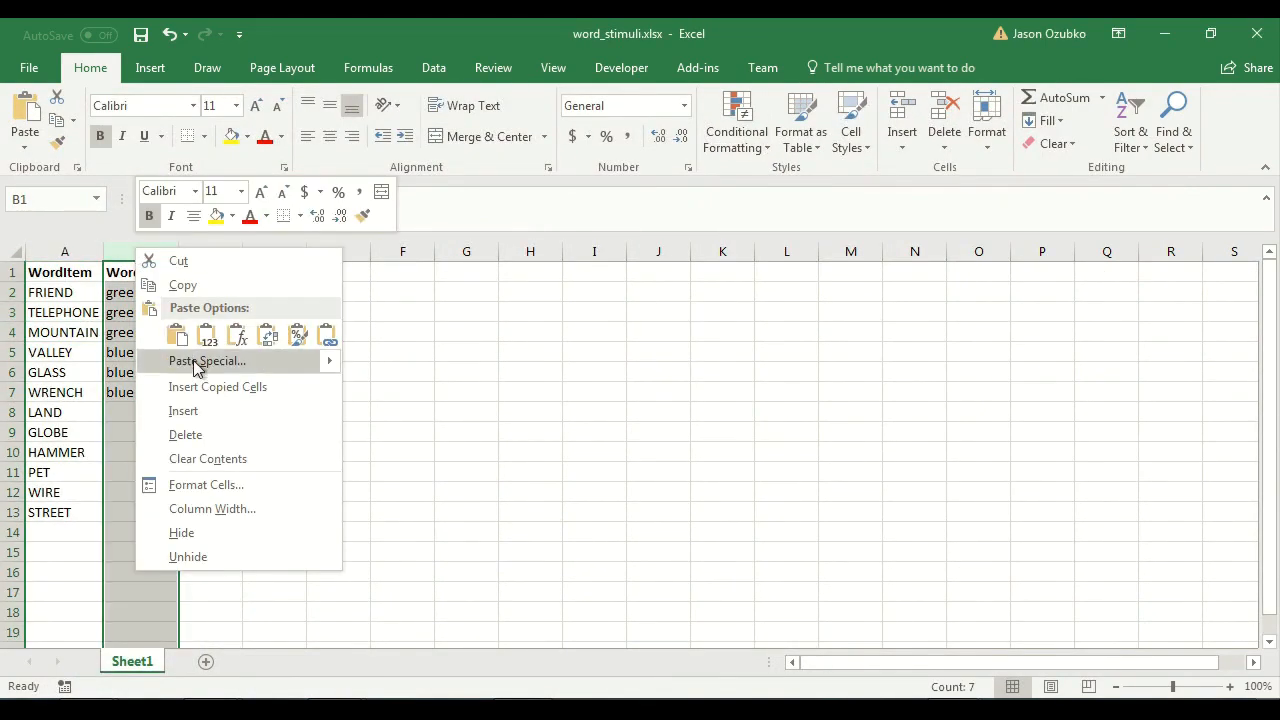
{"action": "left_click", "coordinate": [215, 408]}
{"action": "left_click", "coordinate": [153, 271]}
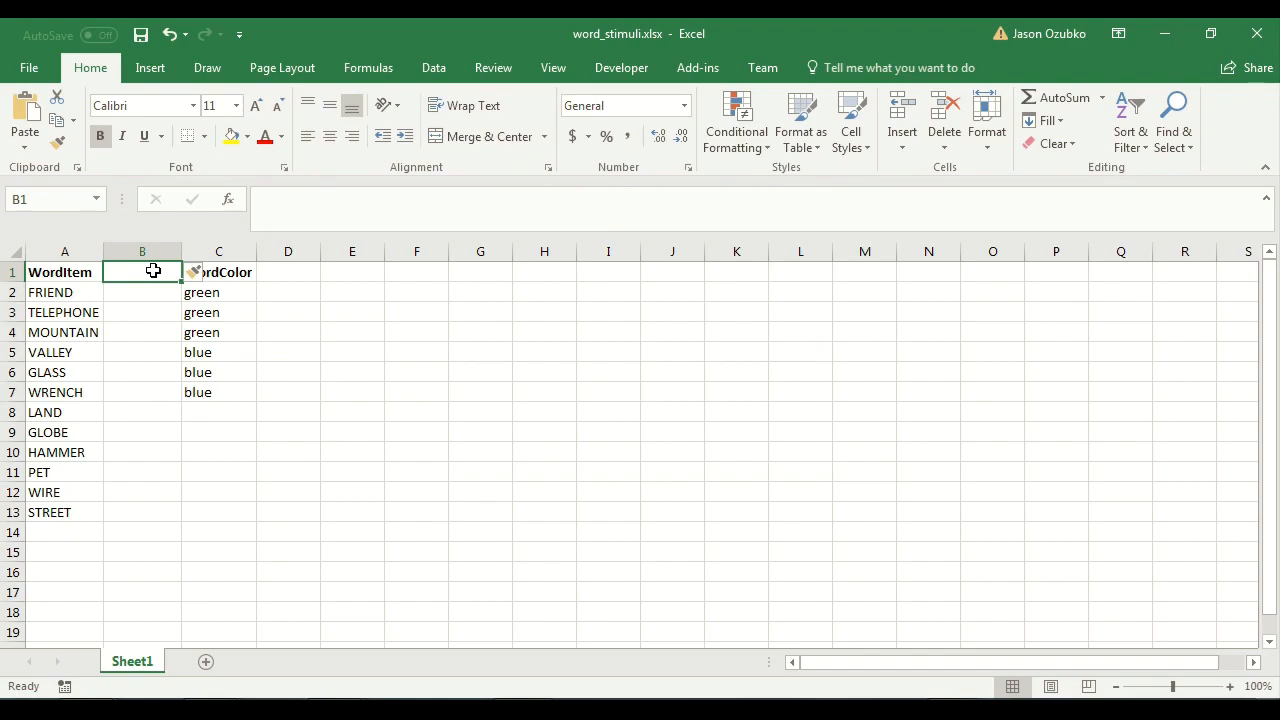
{"action": "type", "text": "OldNew"}
{"action": "key", "text": "Return"}
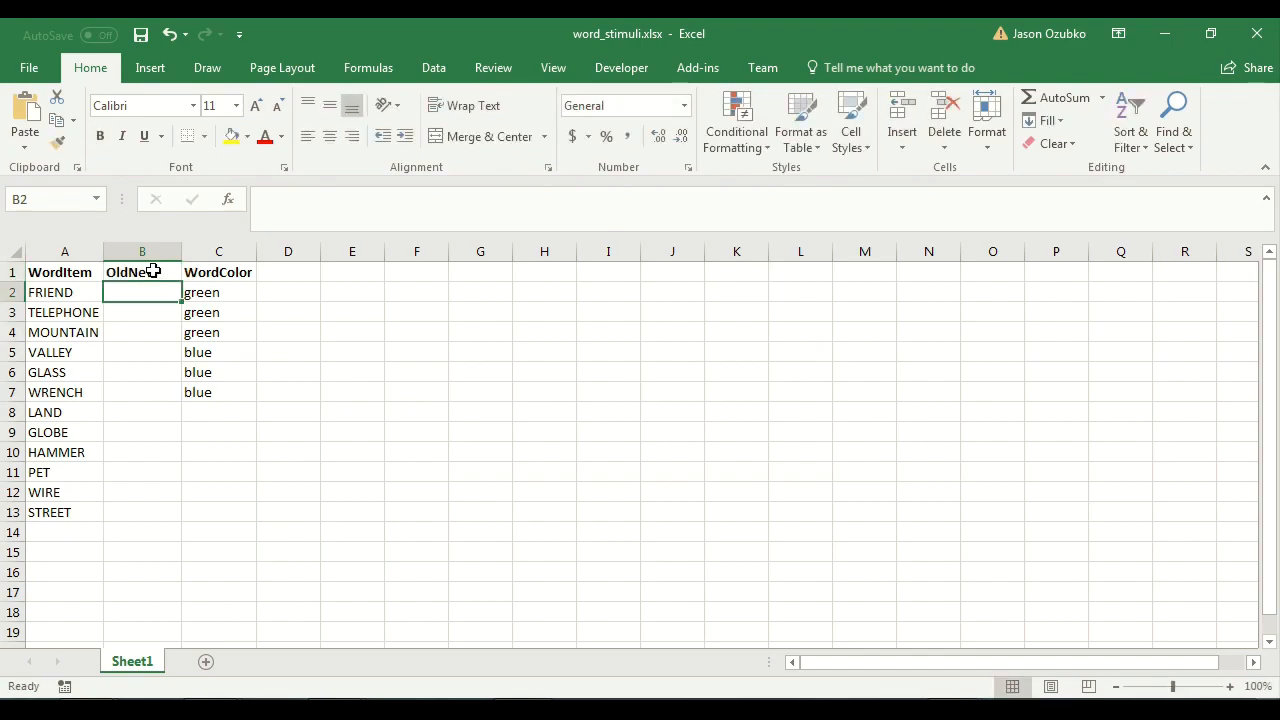
Fill the OldNew cells of the six words from FRIEND to WRENCH with Old.
{"action": "type", "text": "Old"}
{"action": "key", "text": "Return"}
{"action": "key", "text": "Up"}
{"action": "key", "text": "ctrl+c"}
{"action": "key", "text": "shift+Down"}
{"action": "key", "text": "shift+Down"}
{"action": "key", "text": "shift+Down"}
{"action": "key", "text": "shift+Down"}
{"action": "key", "text": "shift+Down"}
{"action": "key", "text": "ctrl+v"}
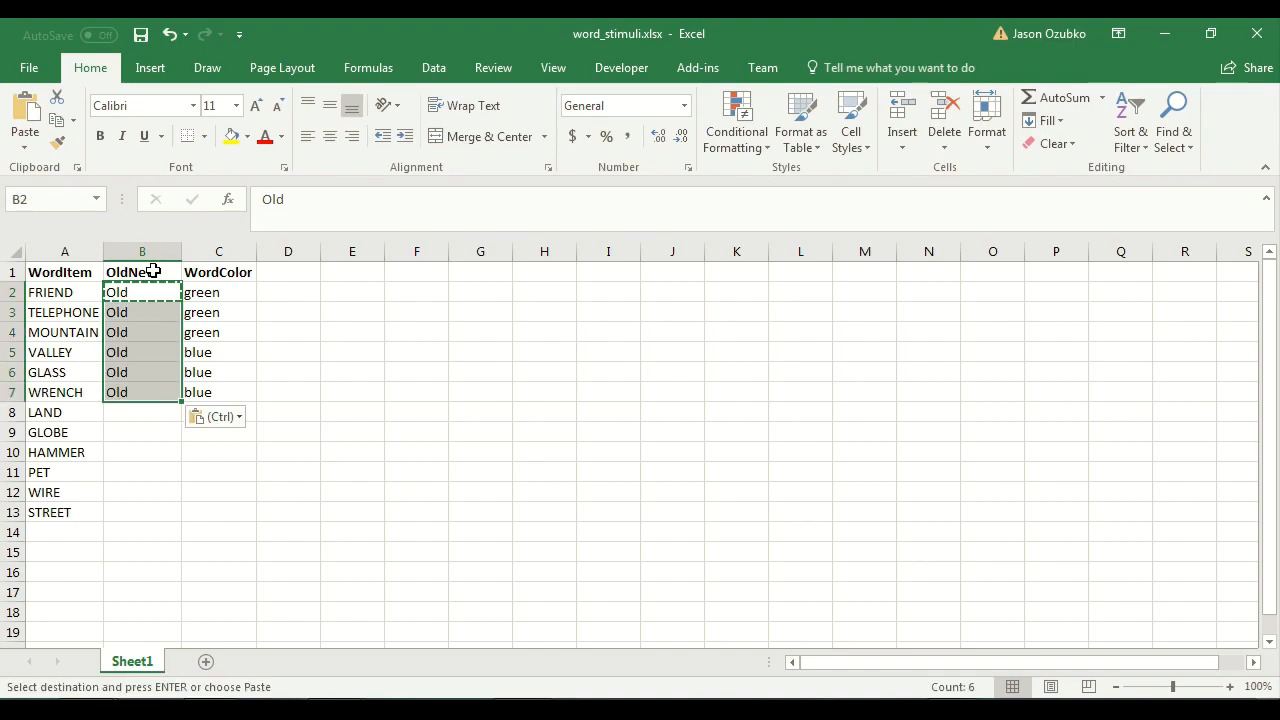
Fill the OldNew cells of the six words from LAND to STREET with New and save the workbook.
{"action": "key", "text": "Down"}
{"action": "key", "text": "Down"}
{"action": "key", "text": "Down"}
{"action": "key", "text": "Down"}
{"action": "key", "text": "Down"}
{"action": "key", "text": "Down"}
{"action": "key", "text": "Escape"}
{"action": "type", "text": "New"}
{"action": "key", "text": "Return"}
{"action": "key", "text": "Up"}
{"action": "key", "text": "ctrl+c"}
{"action": "key", "text": "shift+Down"}
{"action": "key", "text": "shift+Down"}
{"action": "key", "text": "shift+Down"}
{"action": "key", "text": "shift+Down"}
{"action": "key", "text": "shift+Down"}
{"action": "key", "text": "ctrl+v"}
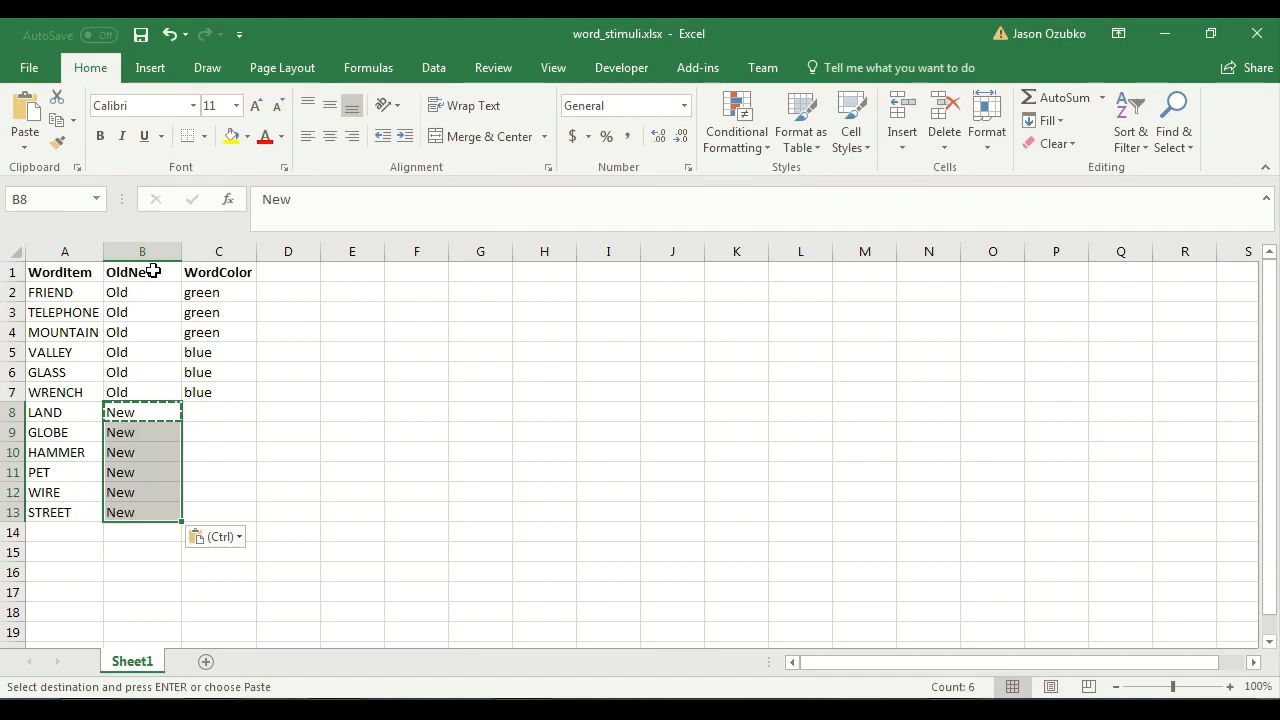
{"action": "key", "text": "Right"}
{"action": "key", "text": "ctrl+s"}
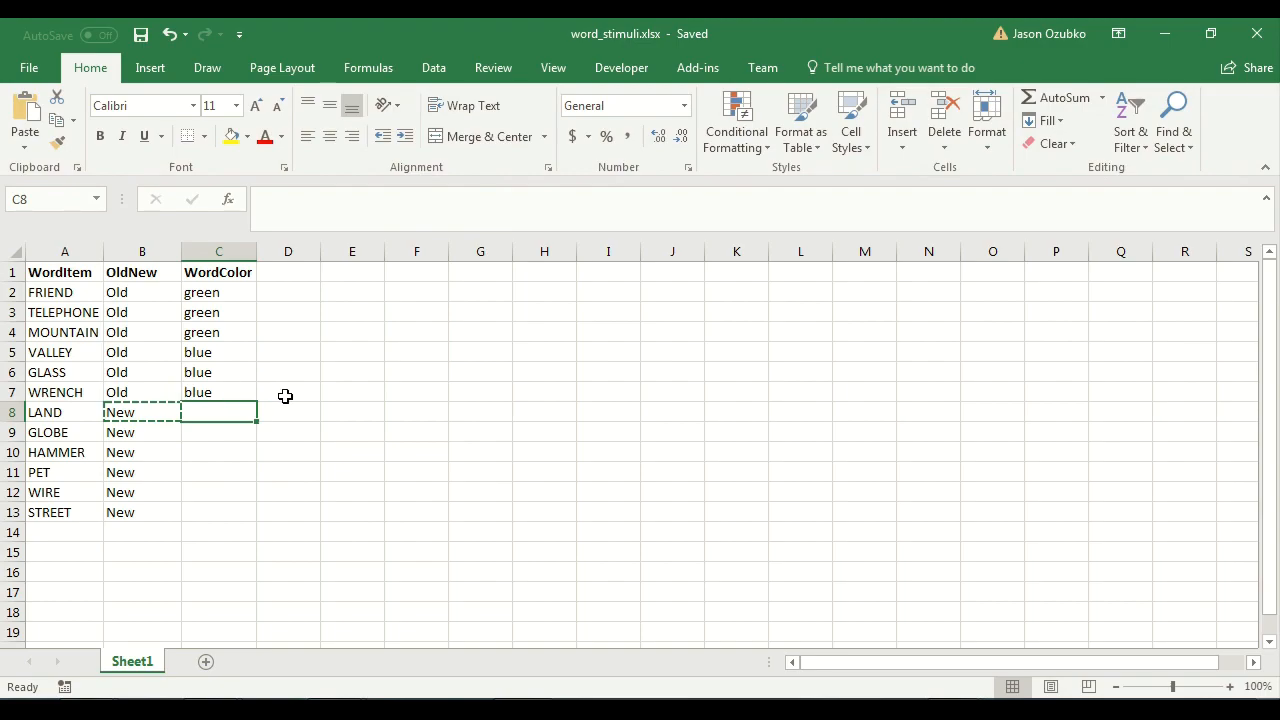
Review the word, OldNew and WordColor entries of the studied items in rows 2 to 7.
{"action": "left_click_drag", "start_coordinate": [53, 289], "coordinate": [52, 398]}
{"action": "left_click_drag", "start_coordinate": [125, 289], "coordinate": [137, 392]}
{"action": "left_click_drag", "start_coordinate": [208, 298], "coordinate": [208, 386]}
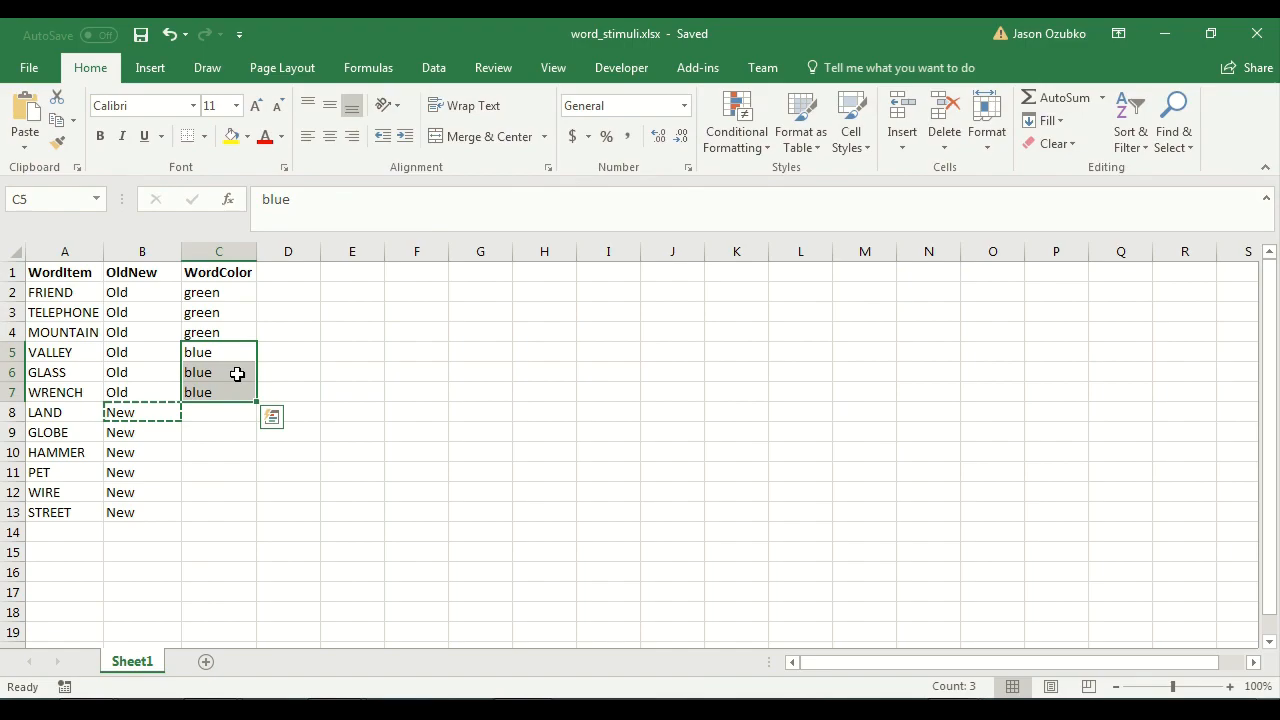
{"action": "left_click", "coordinate": [123, 272]}
{"action": "left_click", "coordinate": [143, 299]}
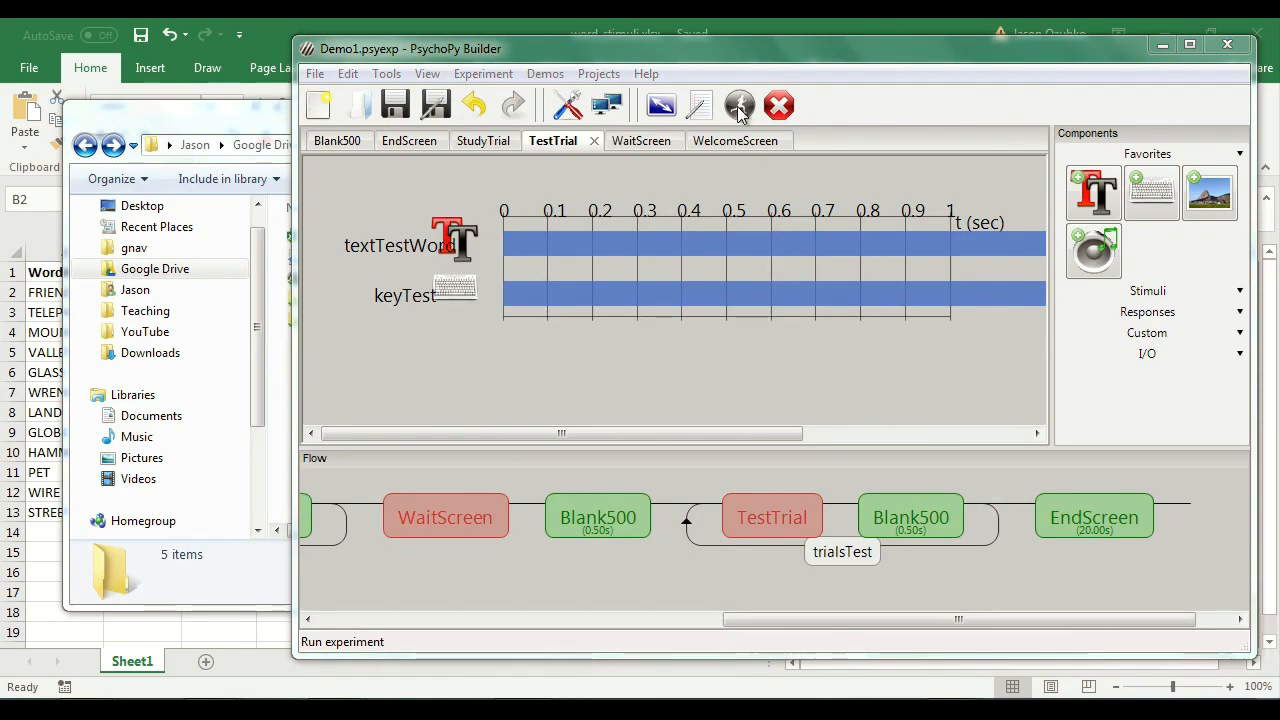
Run the Demo1 experiment in PsychoPy Builder as participant 4, session 001, and answer its word trials.
{"action": "left_click", "coordinate": [740, 112]}
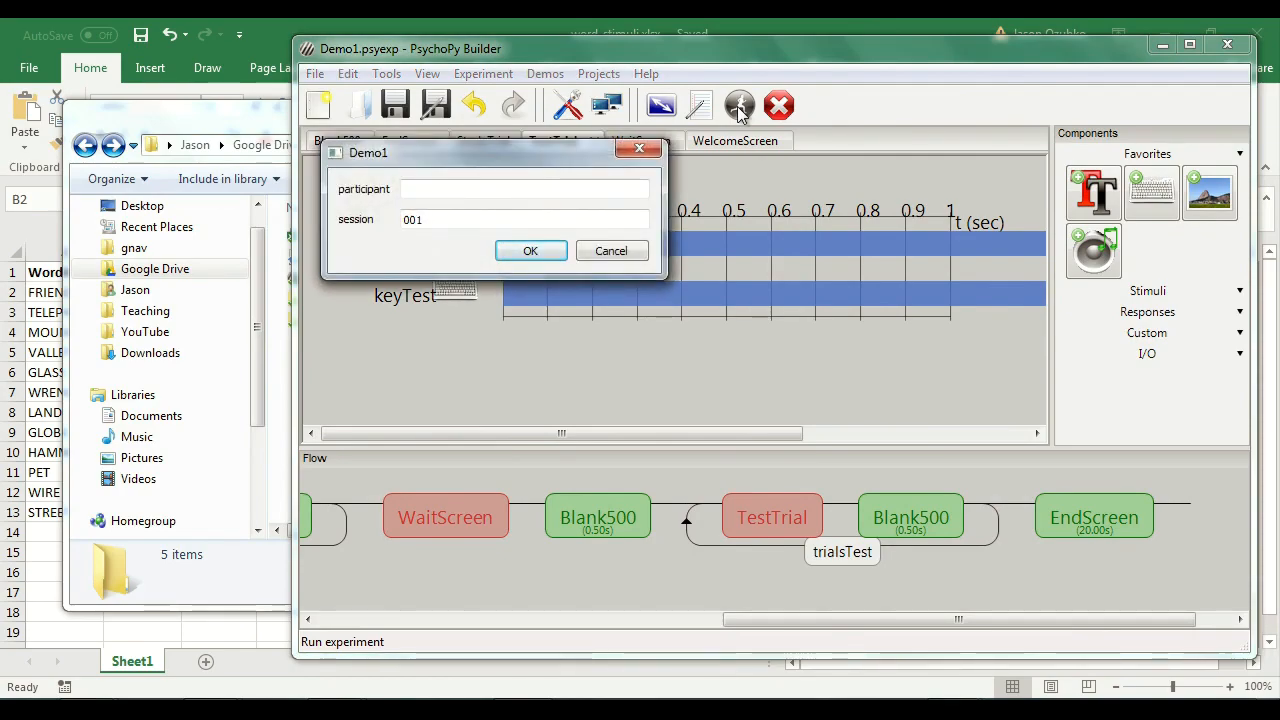
{"action": "left_click", "coordinate": [429, 189]}
{"action": "type", "text": "4"}
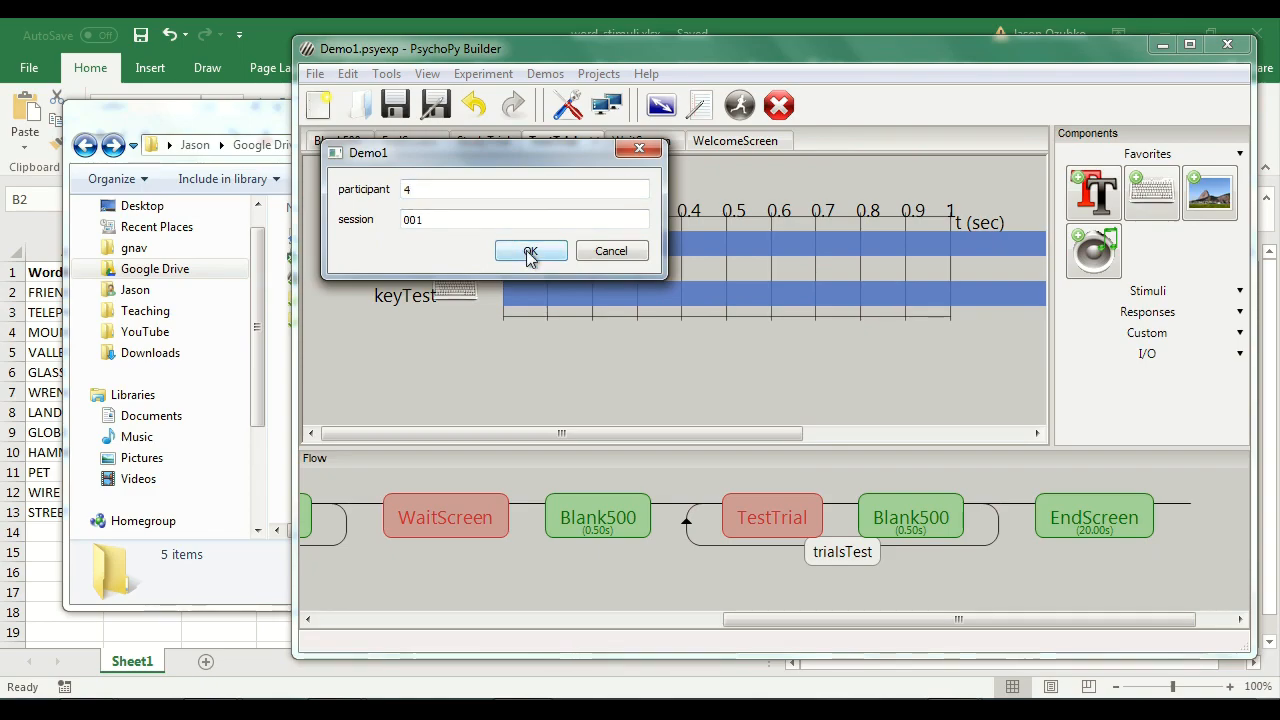
{"action": "left_click", "coordinate": [530, 252]}
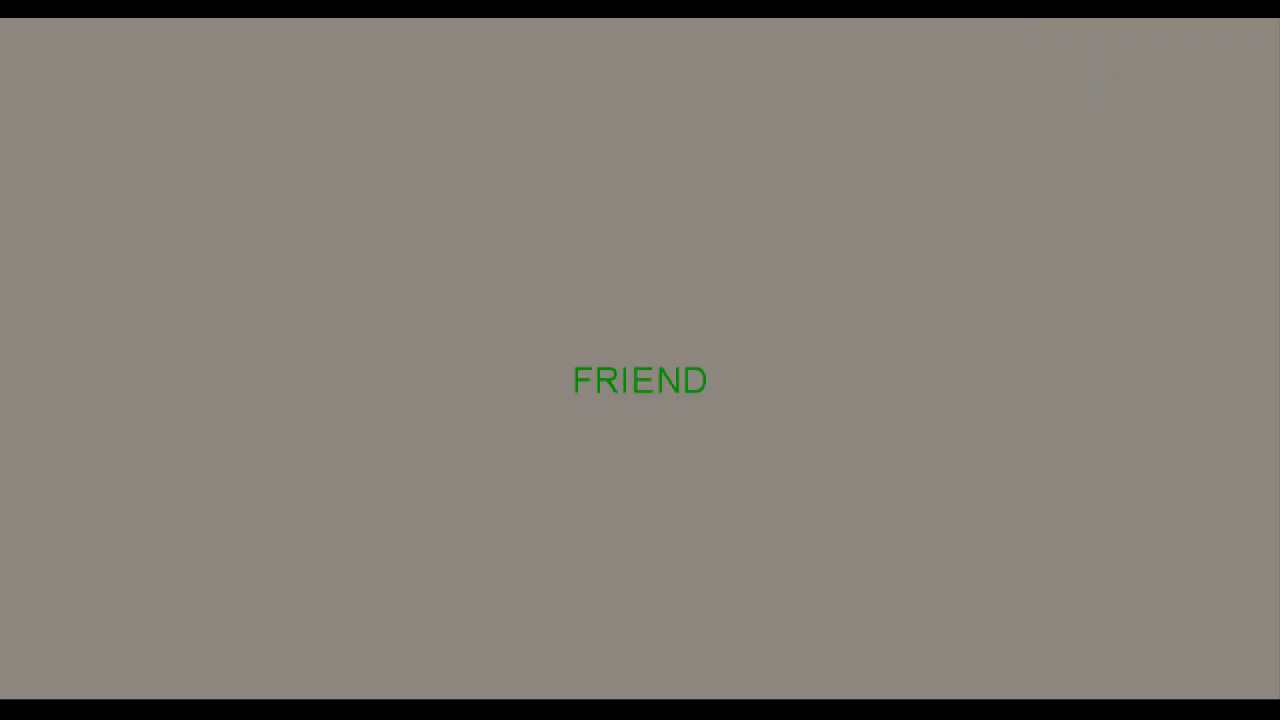
{"action": "key", "text": "g"}
{"action": "key", "text": "b"}
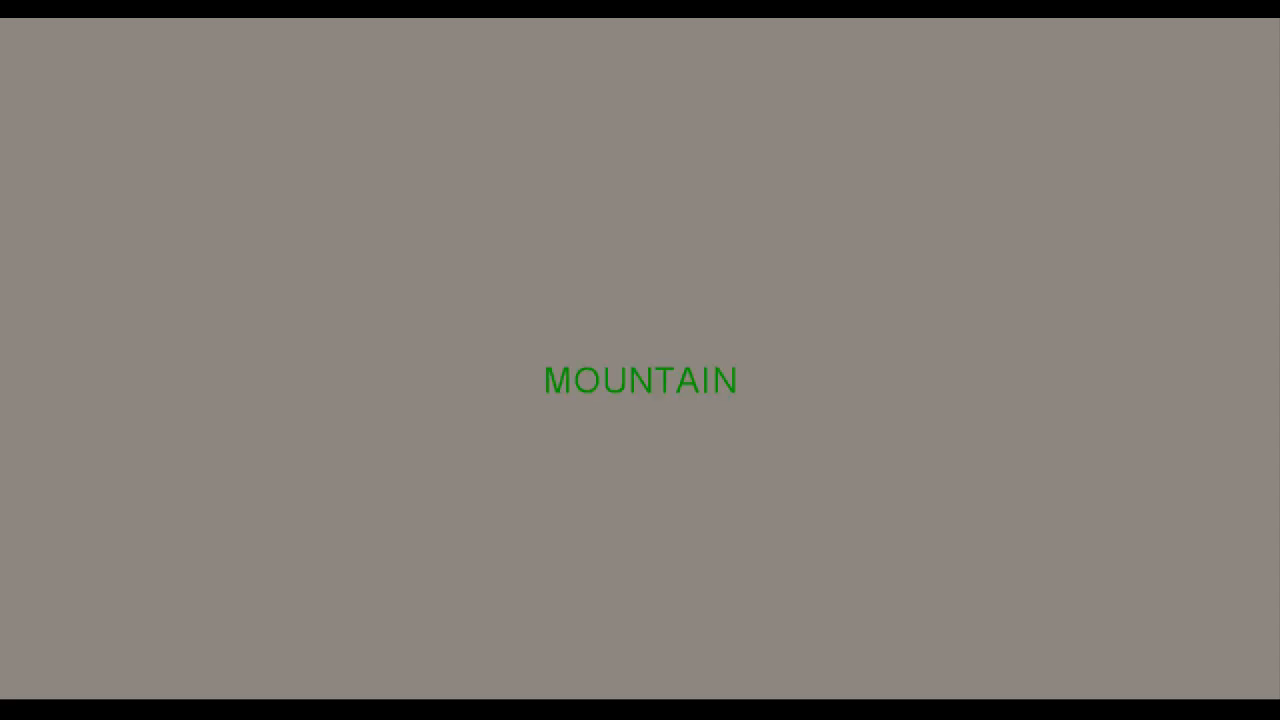
{"action": "key", "text": "g"}
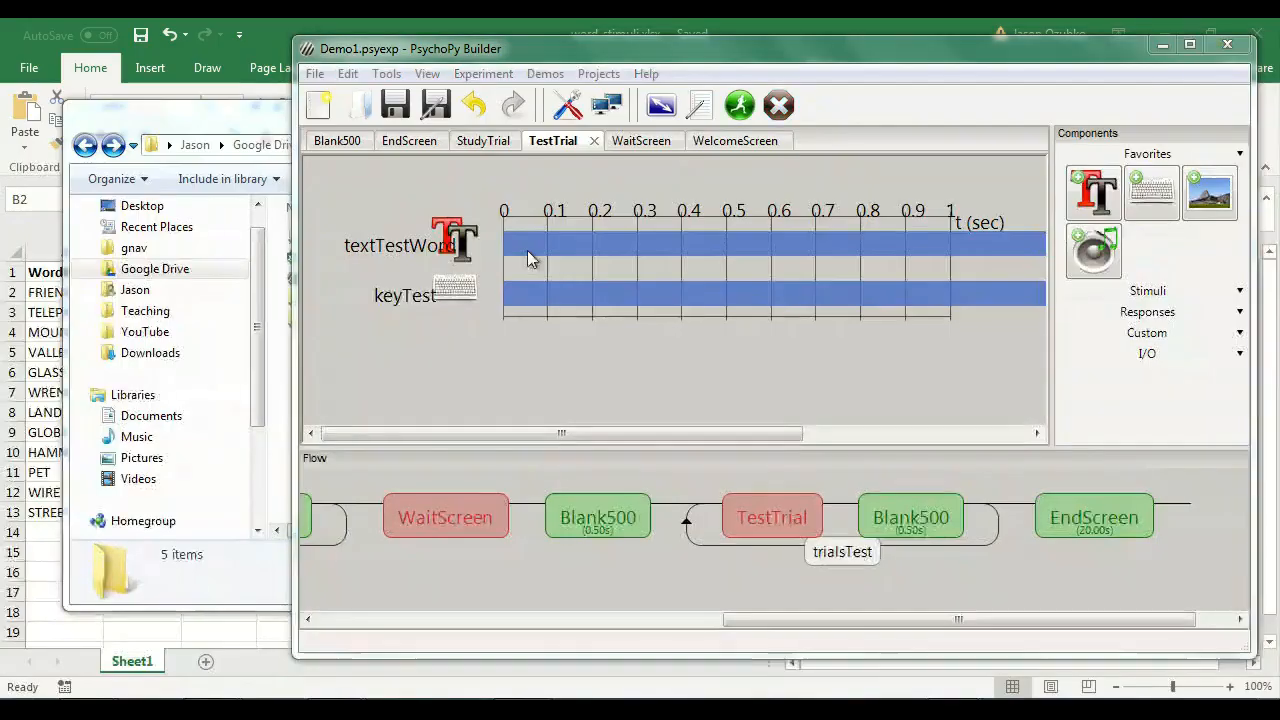
Open participant 4's output file 4_Demo1_2018_Jan_04_1434.csv from the experiment's data folder.
{"action": "left_click", "coordinate": [286, 406]}
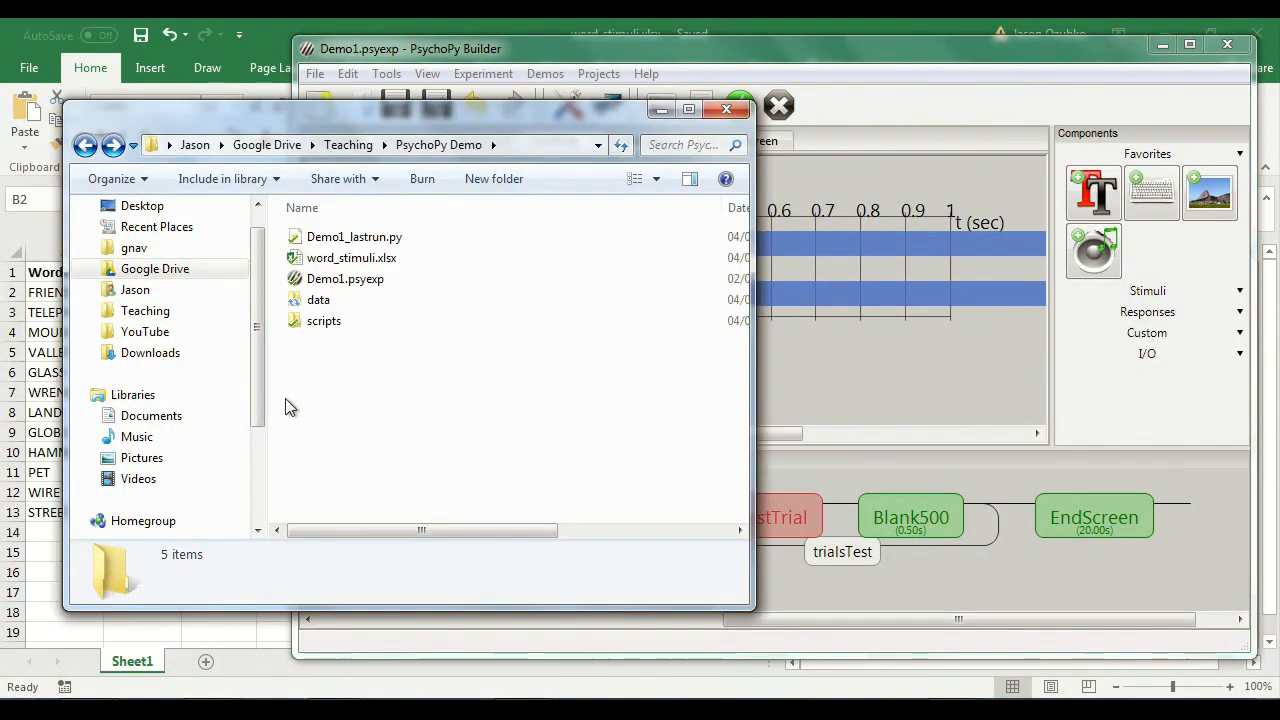
{"action": "double_click", "coordinate": [351, 302]}
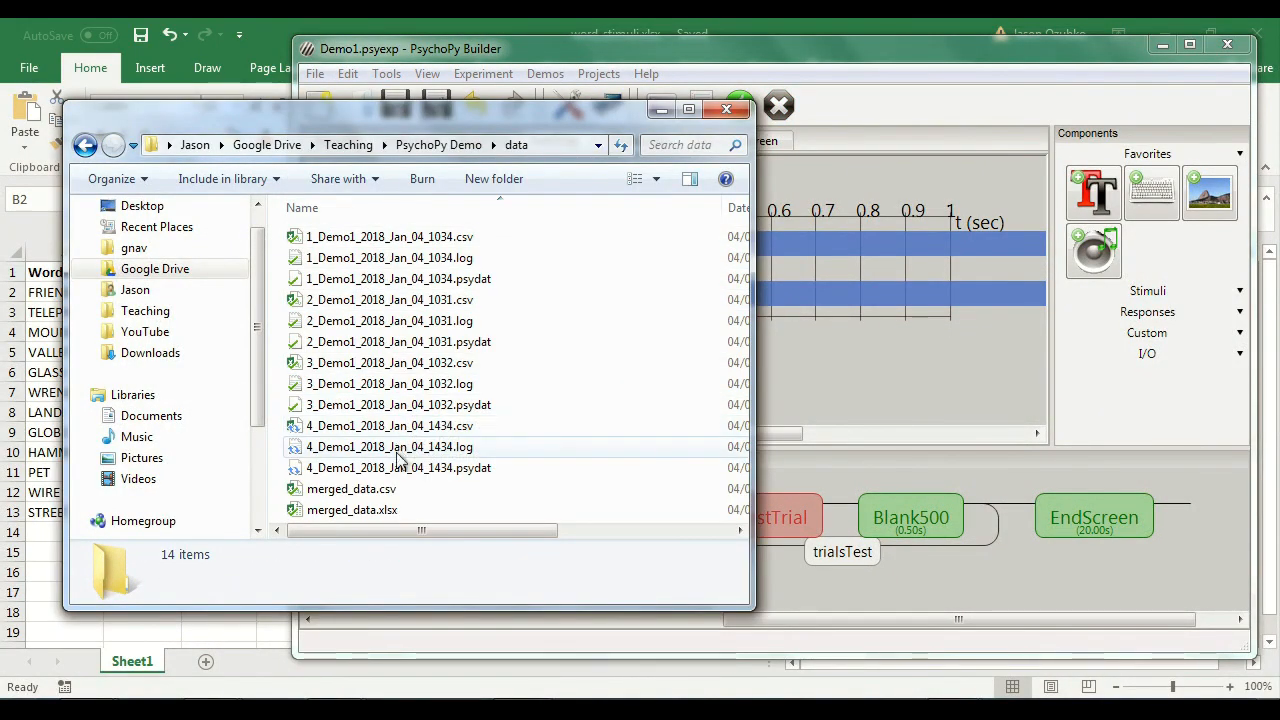
{"action": "double_click", "coordinate": [412, 425]}
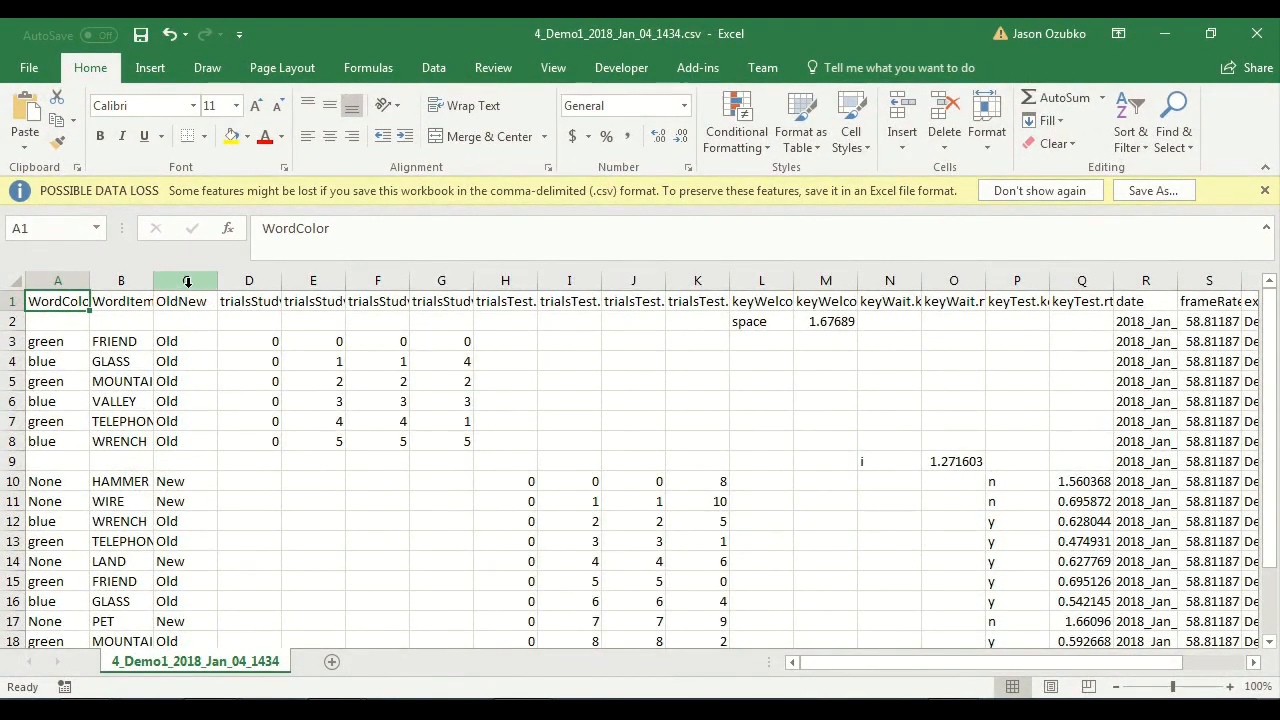
Examine the WordColor, WordItem and OldNew entries of the study rows 3 to 8 and test rows 10 to 21.
{"action": "left_click", "coordinate": [178, 338]}
{"action": "left_click_drag", "start_coordinate": [178, 338], "coordinate": [12, 441]}
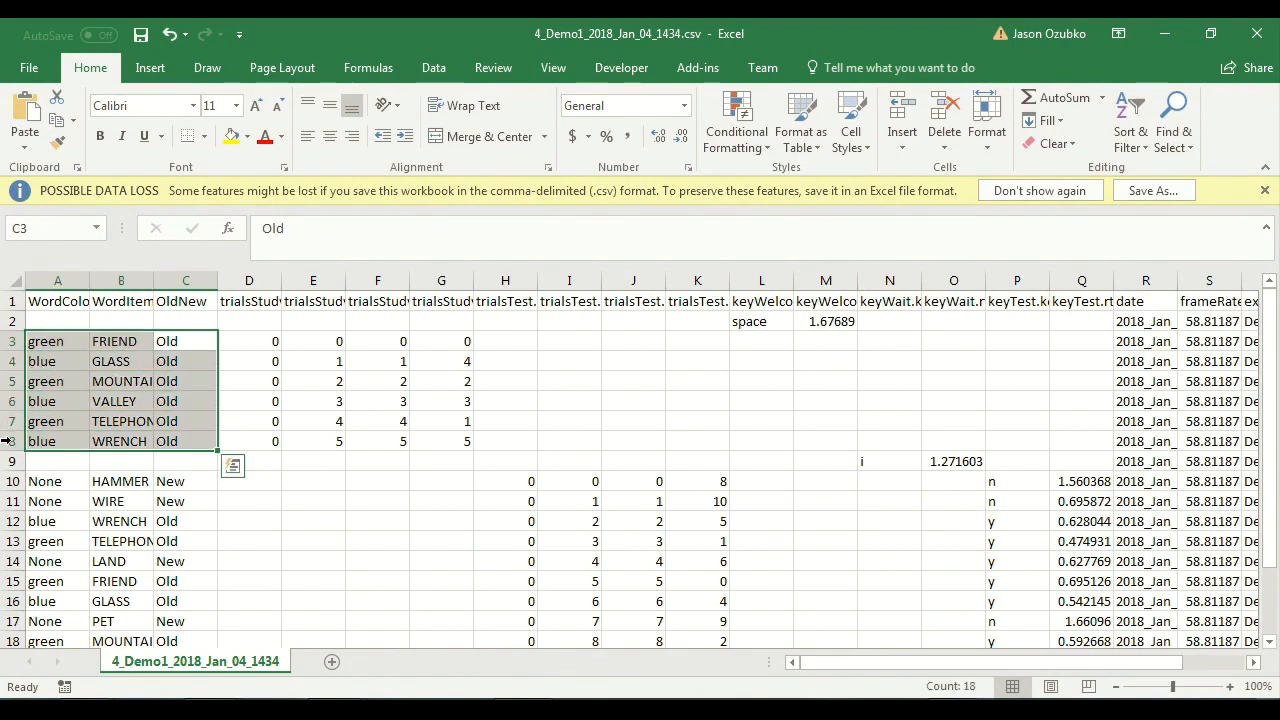
{"action": "scroll", "coordinate": [190, 420], "scroll_direction": "down", "scroll_amount": 2}
{"action": "left_click", "coordinate": [43, 365]}
{"action": "left_click_drag", "start_coordinate": [43, 365], "coordinate": [196, 582]}
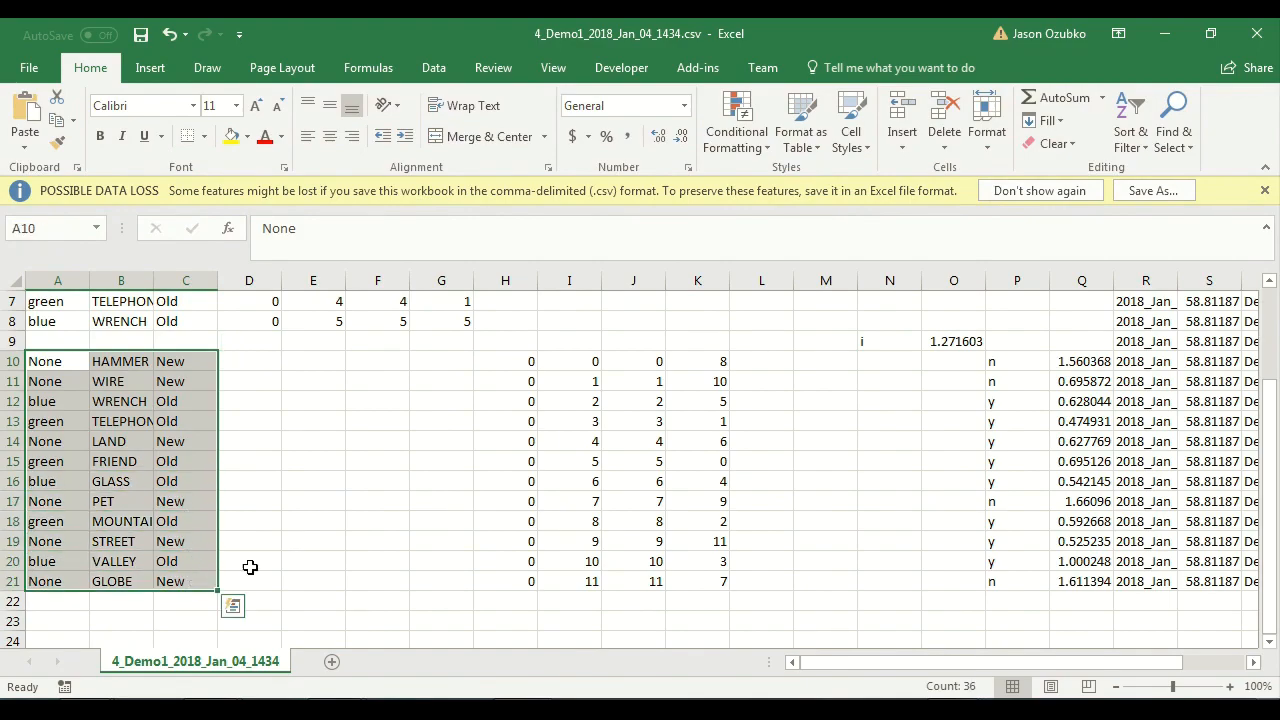
{"action": "left_click", "coordinate": [350, 516]}
{"action": "scroll", "coordinate": [345, 560], "scroll_direction": "up", "scroll_amount": 1}
Create a pivot table in cell A1 of a new sheet from columns A to V of the 4_Demo1_2018_Jan_04_1434 sheet.
{"action": "left_click", "coordinate": [336, 664]}
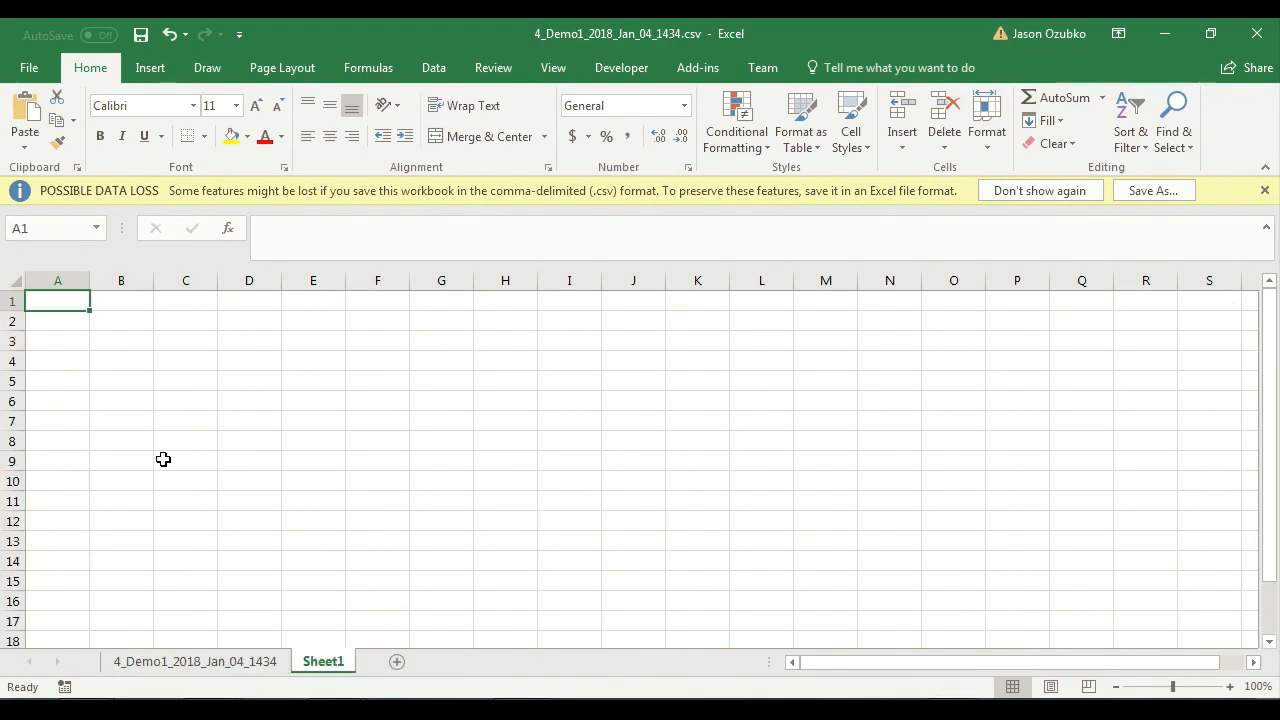
{"action": "left_click", "coordinate": [150, 70]}
{"action": "left_click", "coordinate": [34, 115]}
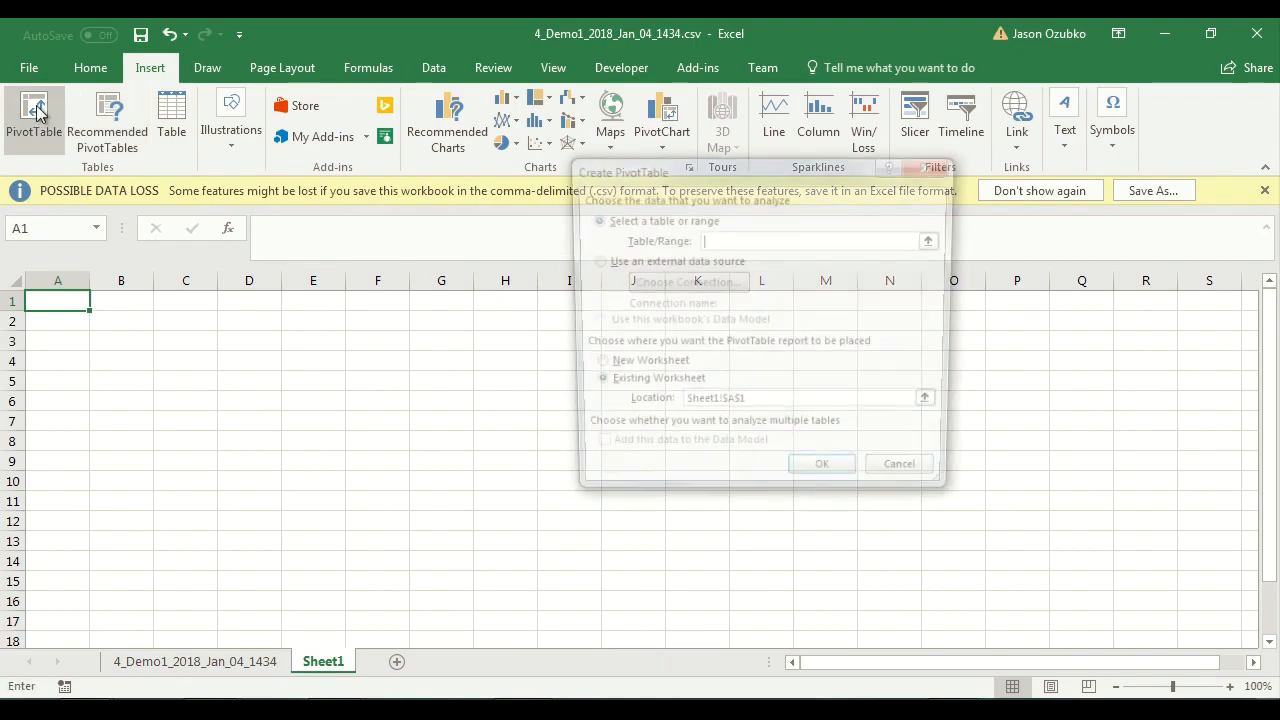
{"action": "left_click", "coordinate": [195, 661]}
{"action": "left_click_drag", "start_coordinate": [57, 280], "coordinate": [1163, 357]}
{"action": "left_click", "coordinate": [823, 478]}
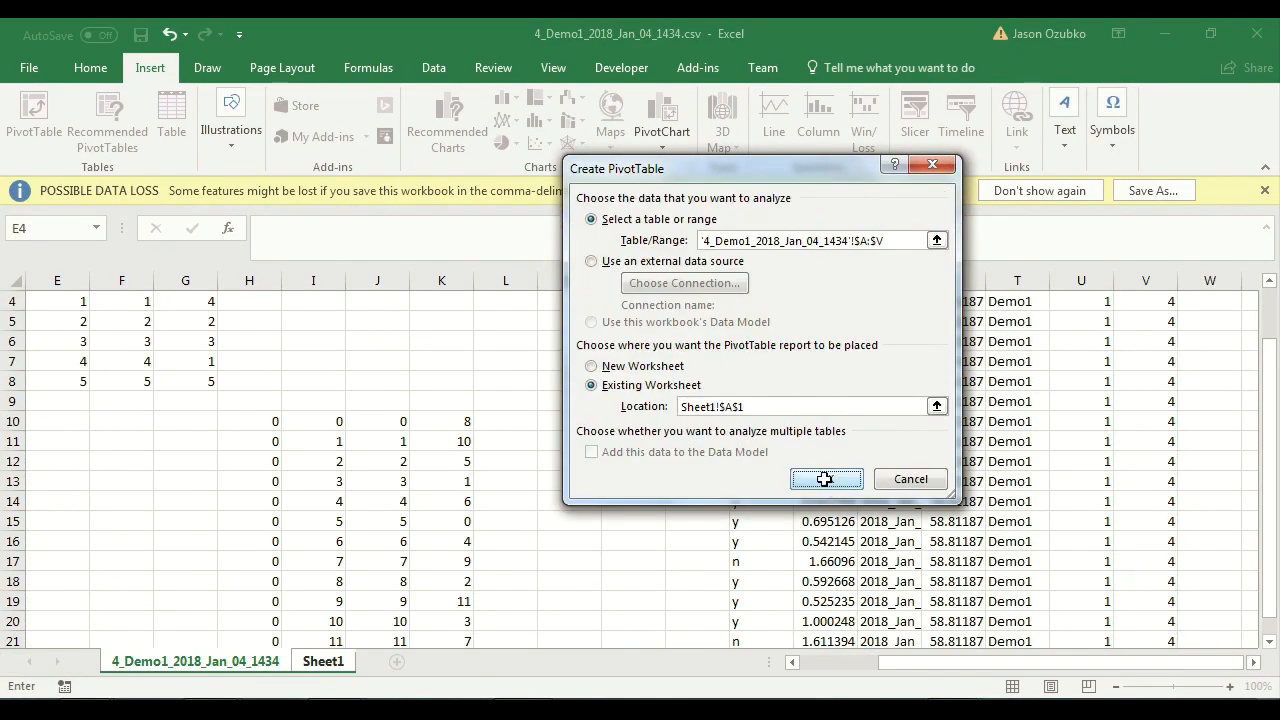
Set OldNew as the pivot table's columns and p_yes as its values, summarized by Average.
{"action": "left_click_drag", "start_coordinate": [1080, 440], "coordinate": [1190, 560]}
{"action": "scroll", "coordinate": [1240, 430], "scroll_direction": "down", "scroll_amount": 3}
{"action": "left_click_drag", "start_coordinate": [1065, 455], "coordinate": [1205, 620]}
{"action": "left_click", "coordinate": [1250, 613]}
{"action": "left_click", "coordinate": [1232, 588]}
{"action": "left_click", "coordinate": [625, 373]}
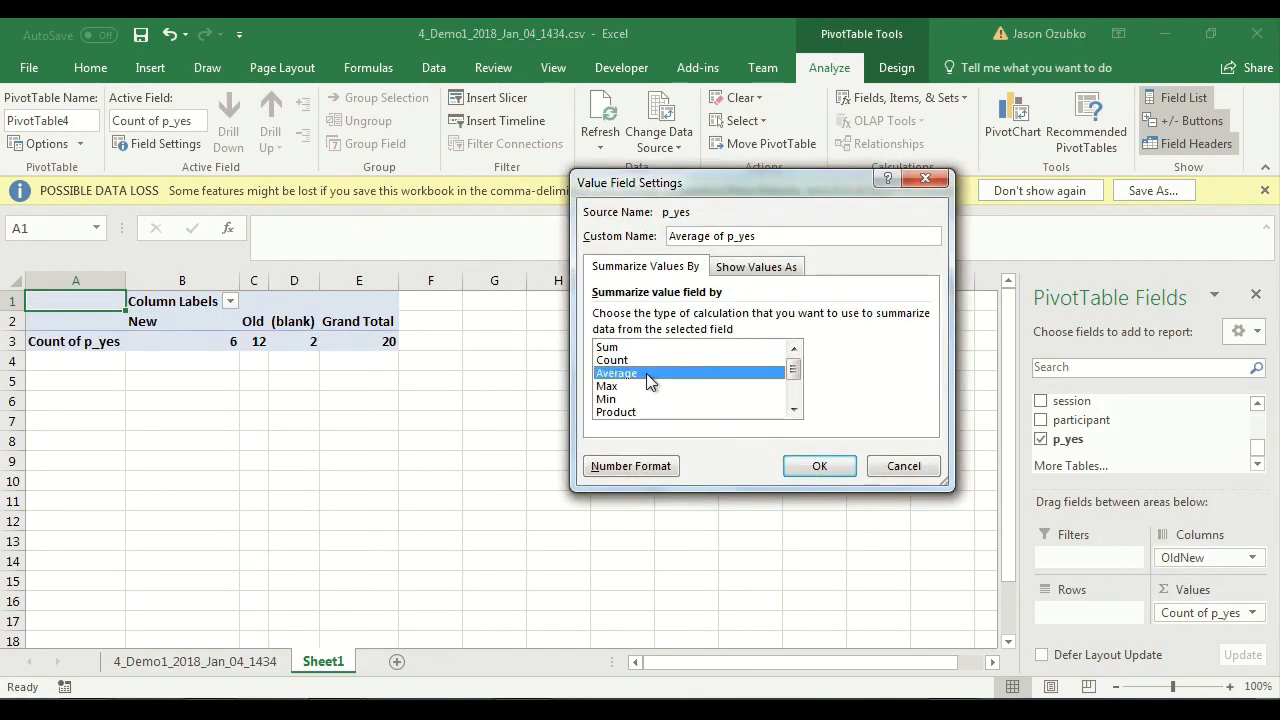
{"action": "left_click", "coordinate": [820, 466]}
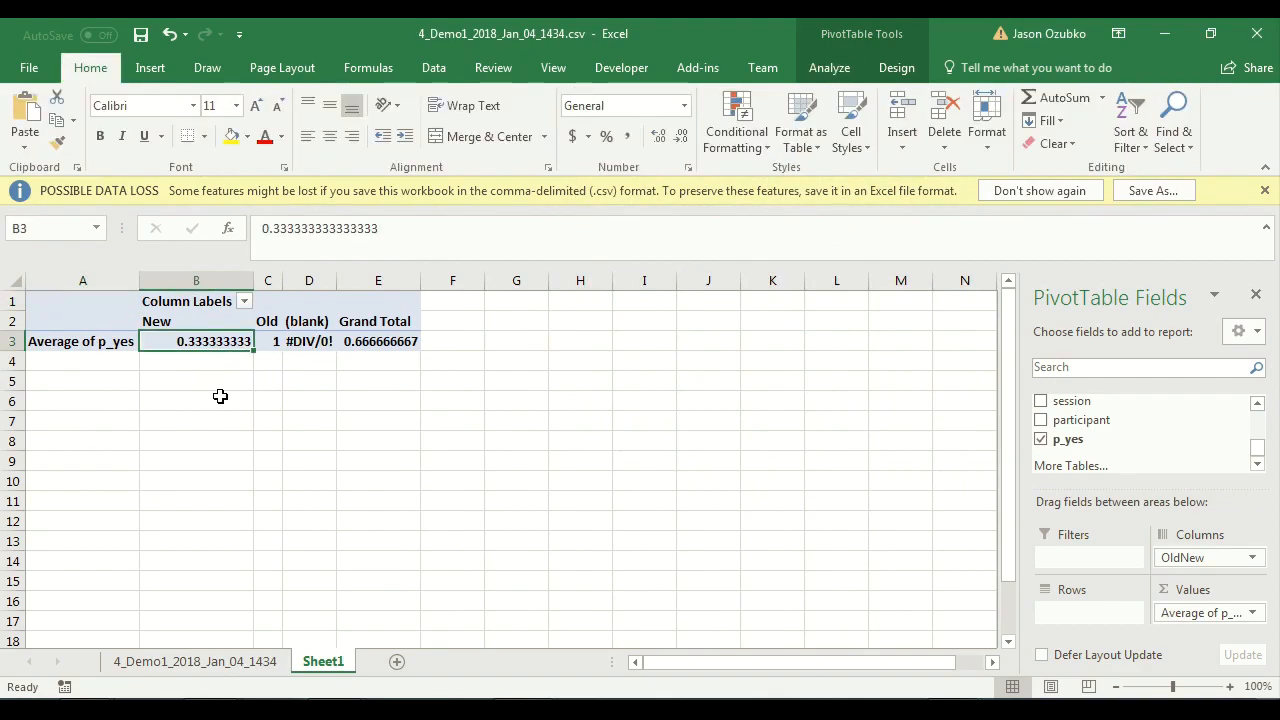
Compare the average p_yes values of the New and Old columns in the pivot table.
{"action": "left_click", "coordinate": [267, 342]}
{"action": "left_click", "coordinate": [159, 341]}
{"action": "left_click", "coordinate": [266, 342]}
{"action": "left_click", "coordinate": [190, 342]}
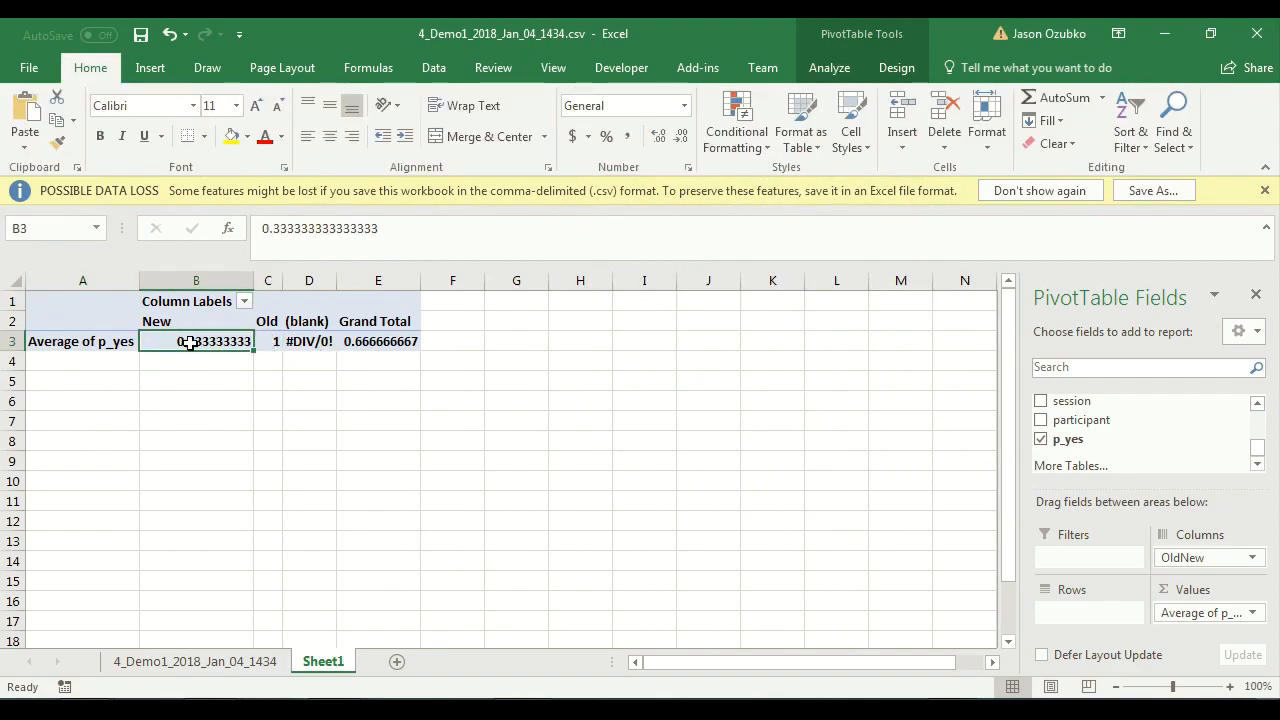
{"action": "left_click", "coordinate": [278, 341]}
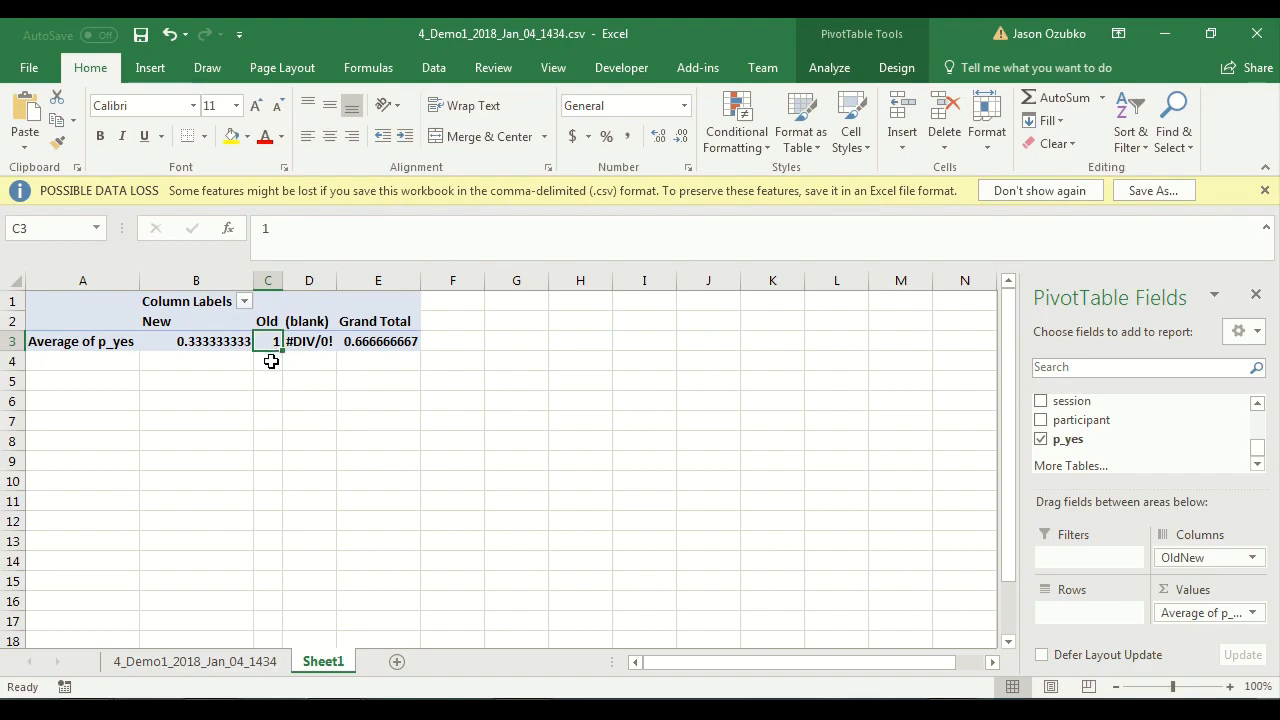
{"action": "left_click", "coordinate": [205, 341]}
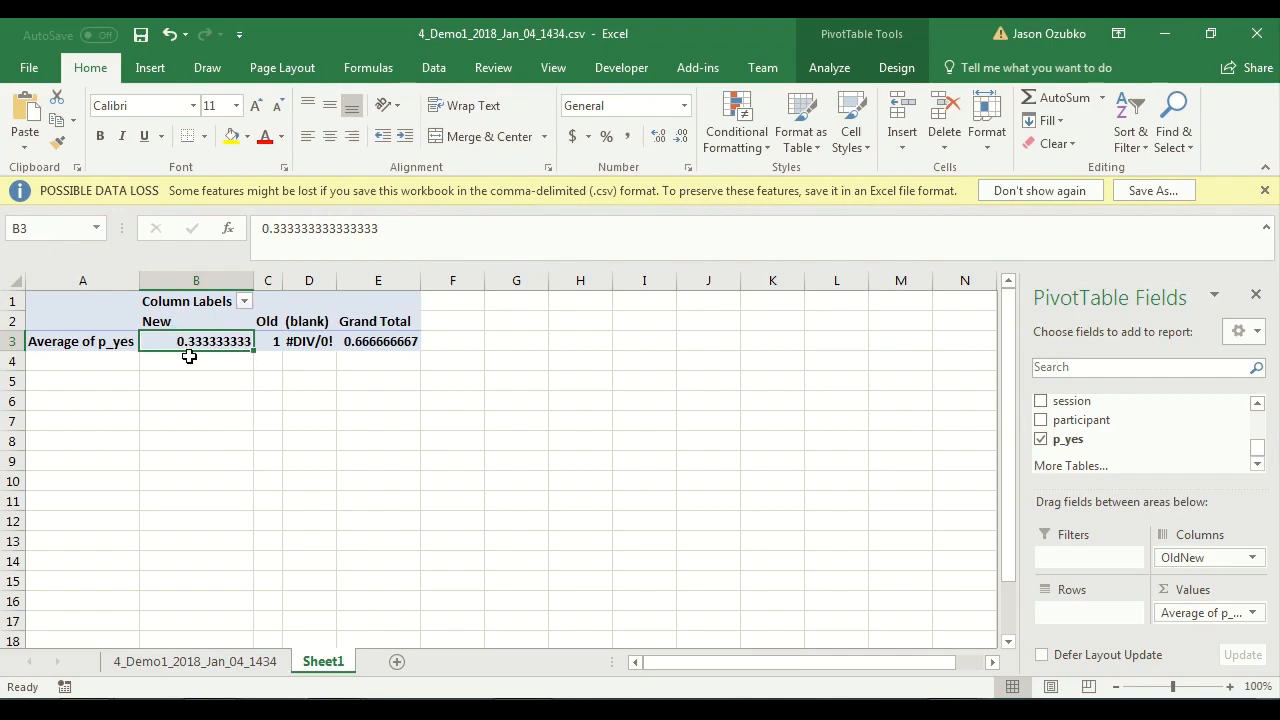
{"action": "mouse_move", "coordinate": [200, 342]}
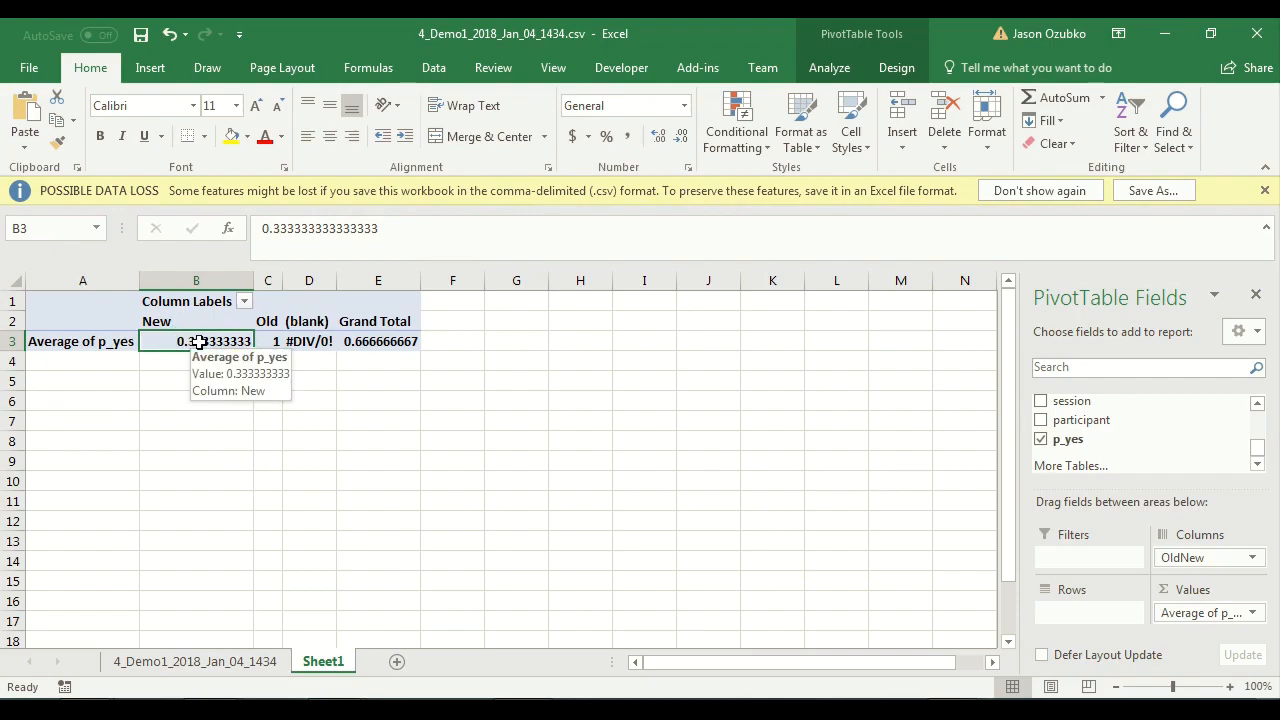
{"action": "left_click", "coordinate": [278, 415]}
{"action": "left_click", "coordinate": [233, 343]}
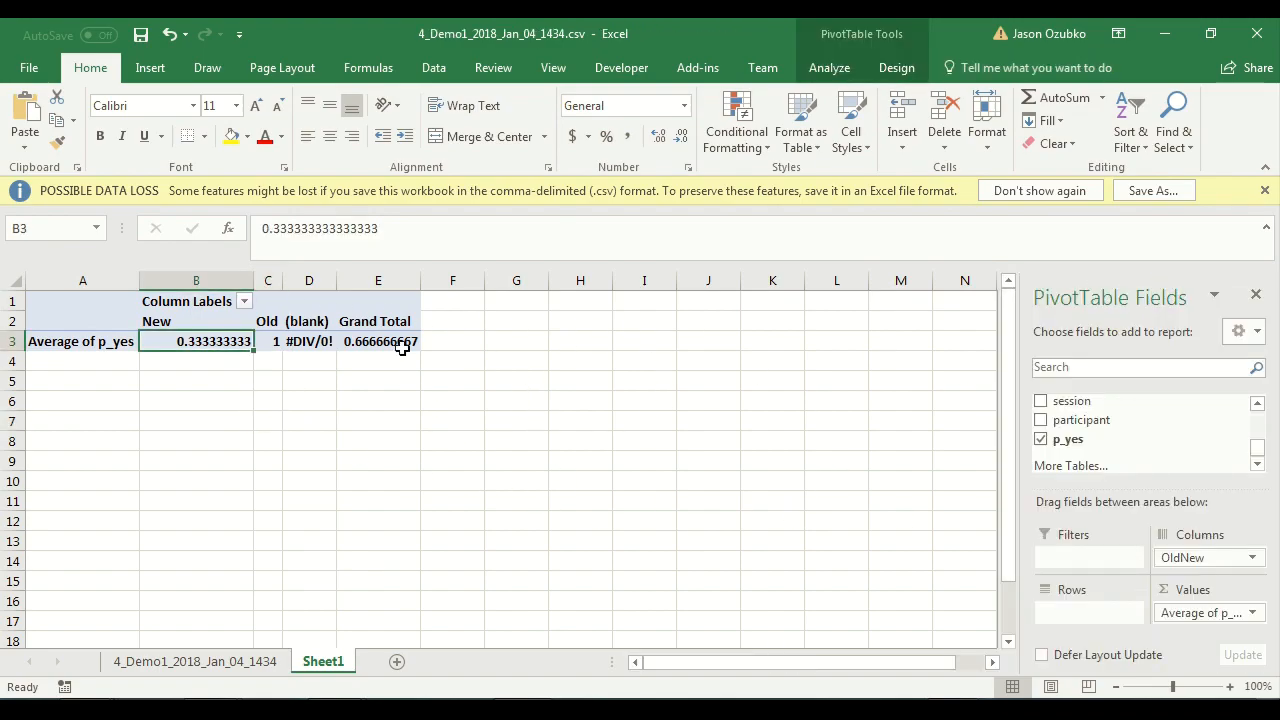
Close participant 4's CSV workbook and return to the merged_data sheet.
{"action": "left_click", "coordinate": [1257, 33]}
{"action": "left_click", "coordinate": [645, 393]}
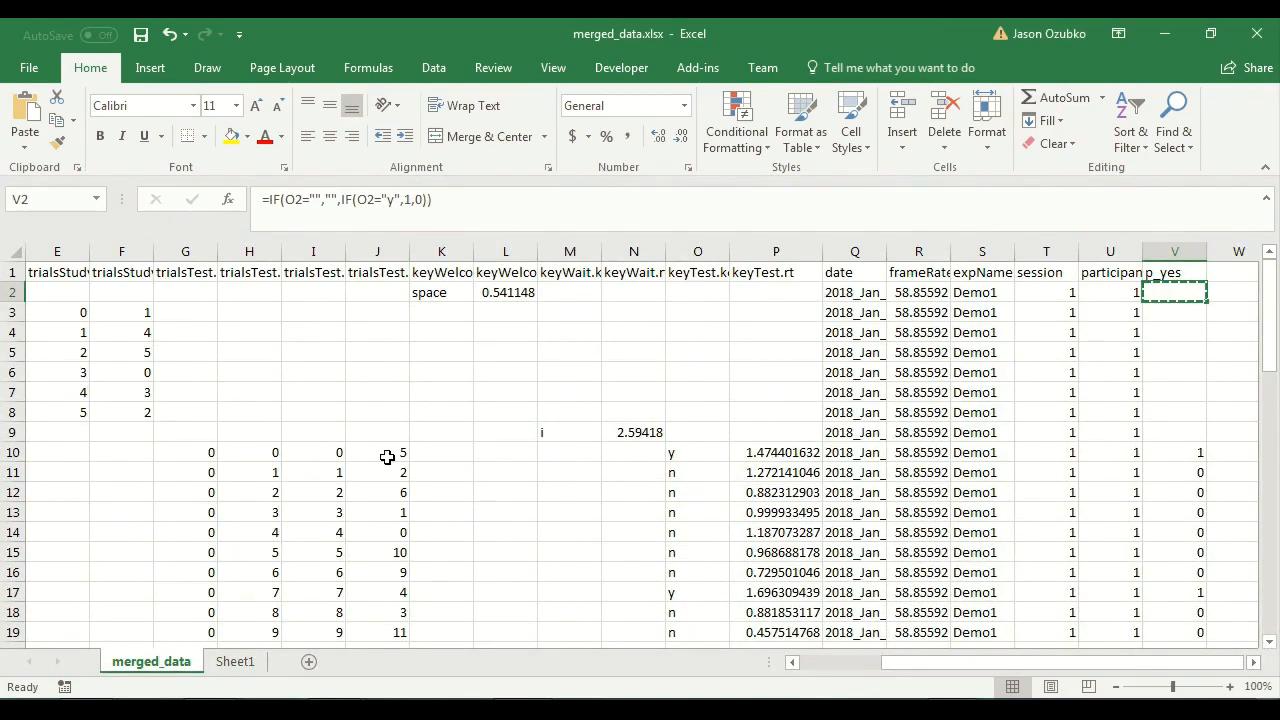
{"action": "left_click", "coordinate": [521, 415]}
Add the column header old_new in cell W1, beside p_yes.
{"action": "mouse_move", "coordinate": [1100, 668]}
{"action": "left_mouse_down"}
{"action": "mouse_move", "coordinate": [910, 675]}
{"action": "mouse_move", "coordinate": [1125, 664]}
{"action": "left_mouse_up"}
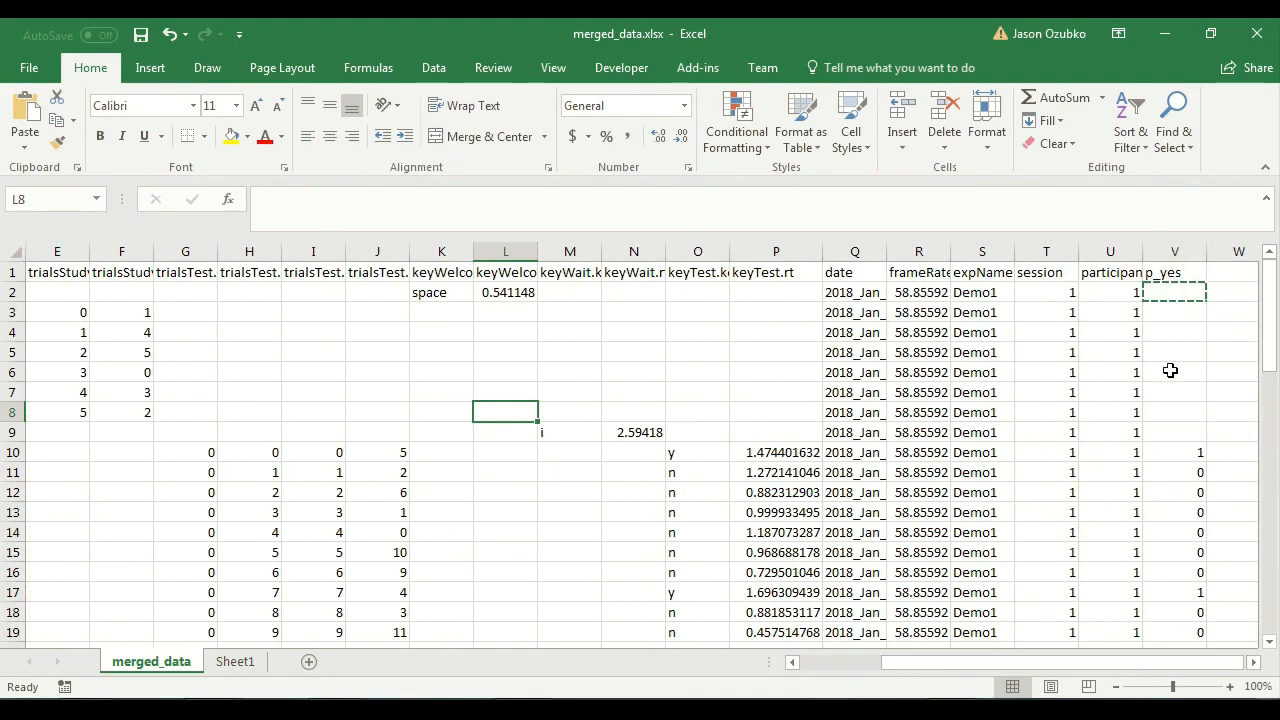
{"action": "left_click", "coordinate": [1220, 266]}
{"action": "type", "text": "ol"}
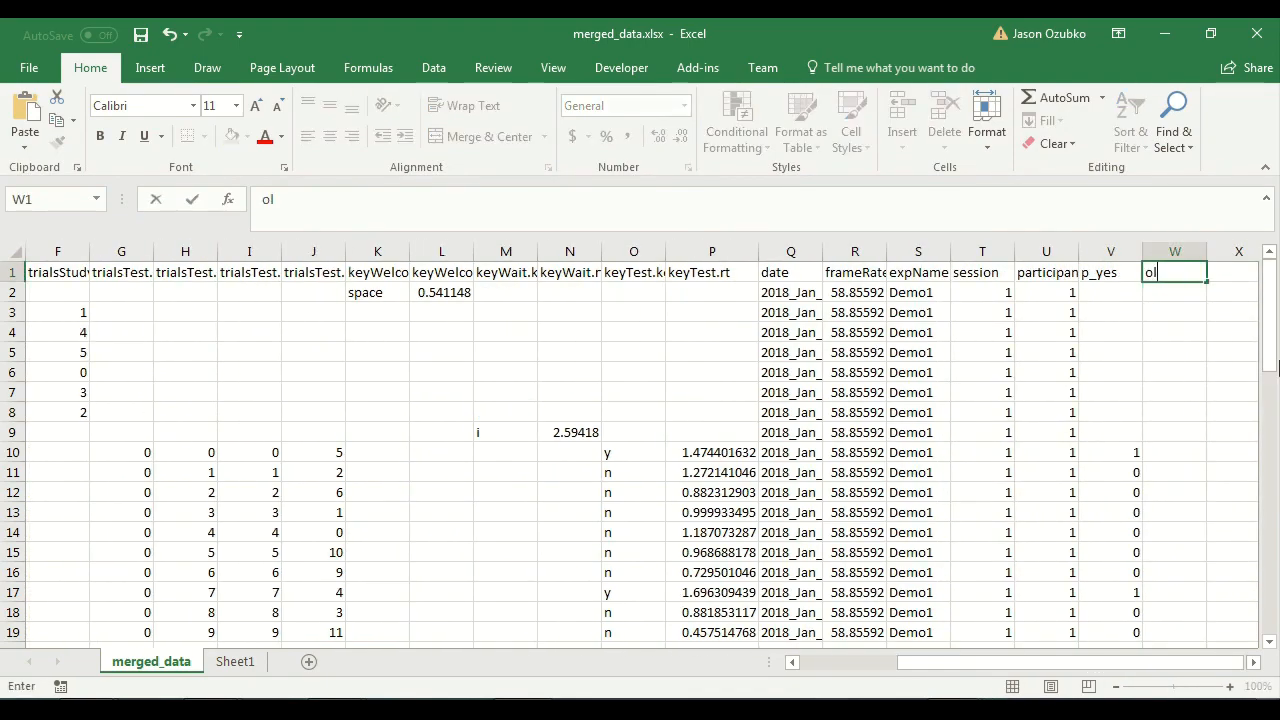
{"action": "type", "text": "d_new"}
{"action": "key", "text": "Return"}
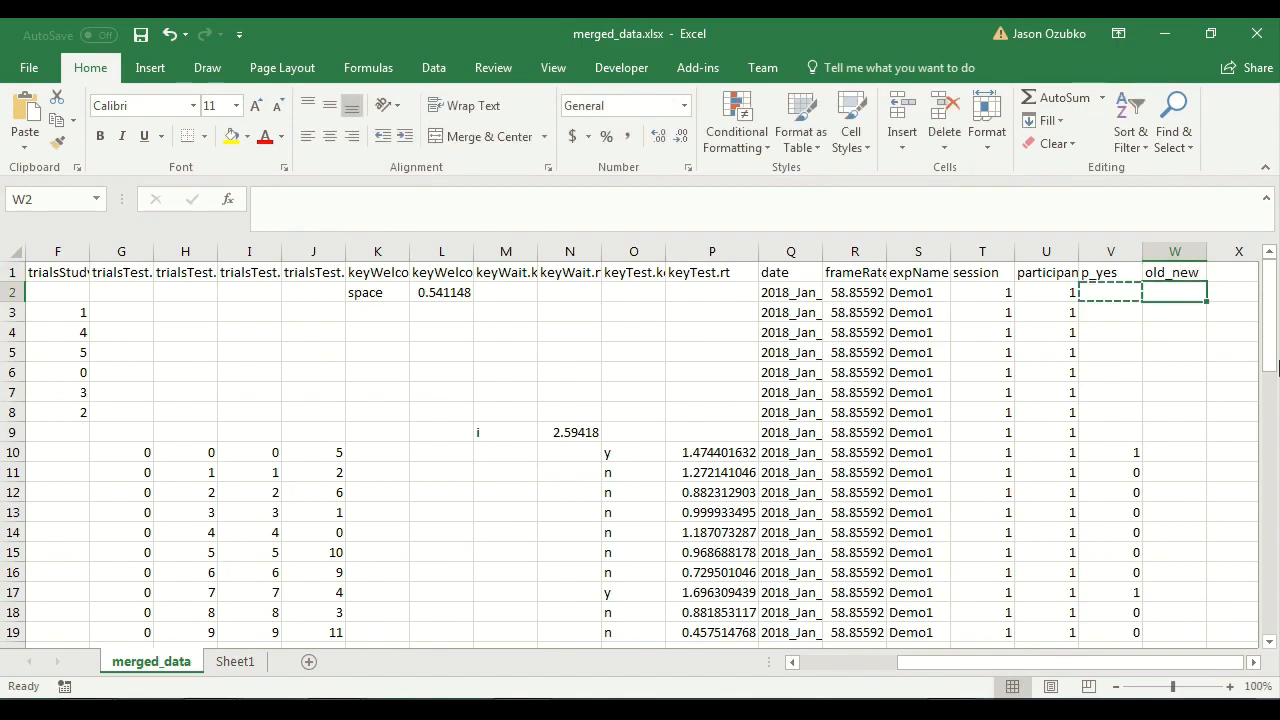
Begin an IF formula in cell W10, the old_new cell of the first test-trial row.
{"action": "key", "text": "Down"}
{"action": "key", "text": "Down"}
{"action": "key", "text": "Down"}
{"action": "key", "text": "Down"}
{"action": "key", "text": "Down"}
{"action": "key", "text": "Down"}
{"action": "key", "text": "Down"}
{"action": "key", "text": "Down"}
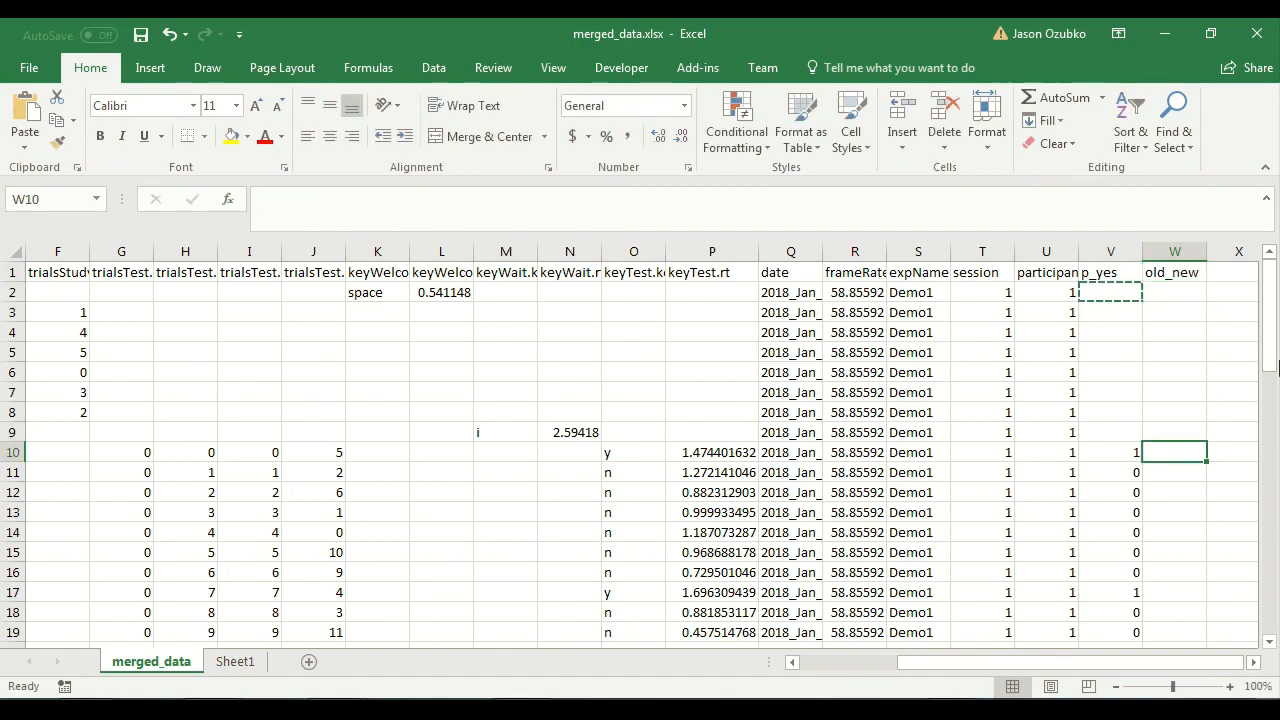
{"action": "type", "text": "=if("}
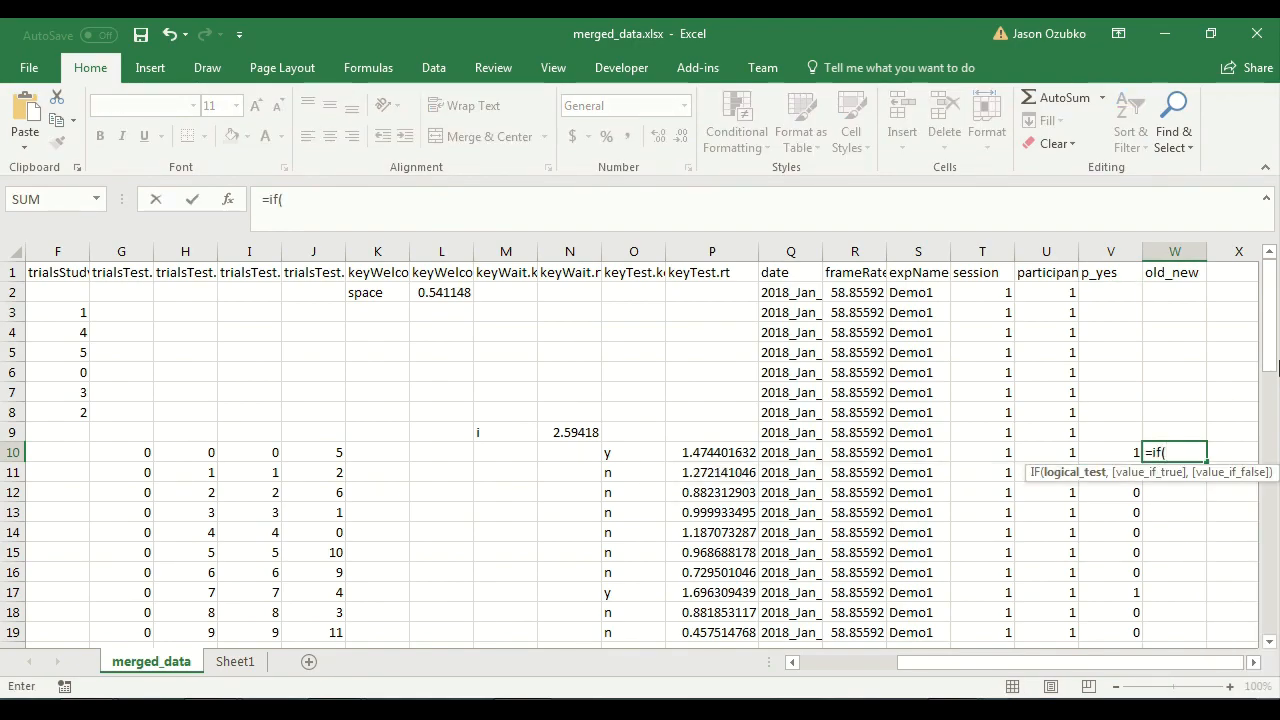
{"action": "left_click_drag", "start_coordinate": [1098, 667], "coordinate": [971, 663]}
{"action": "left_click", "coordinate": [46, 447]}
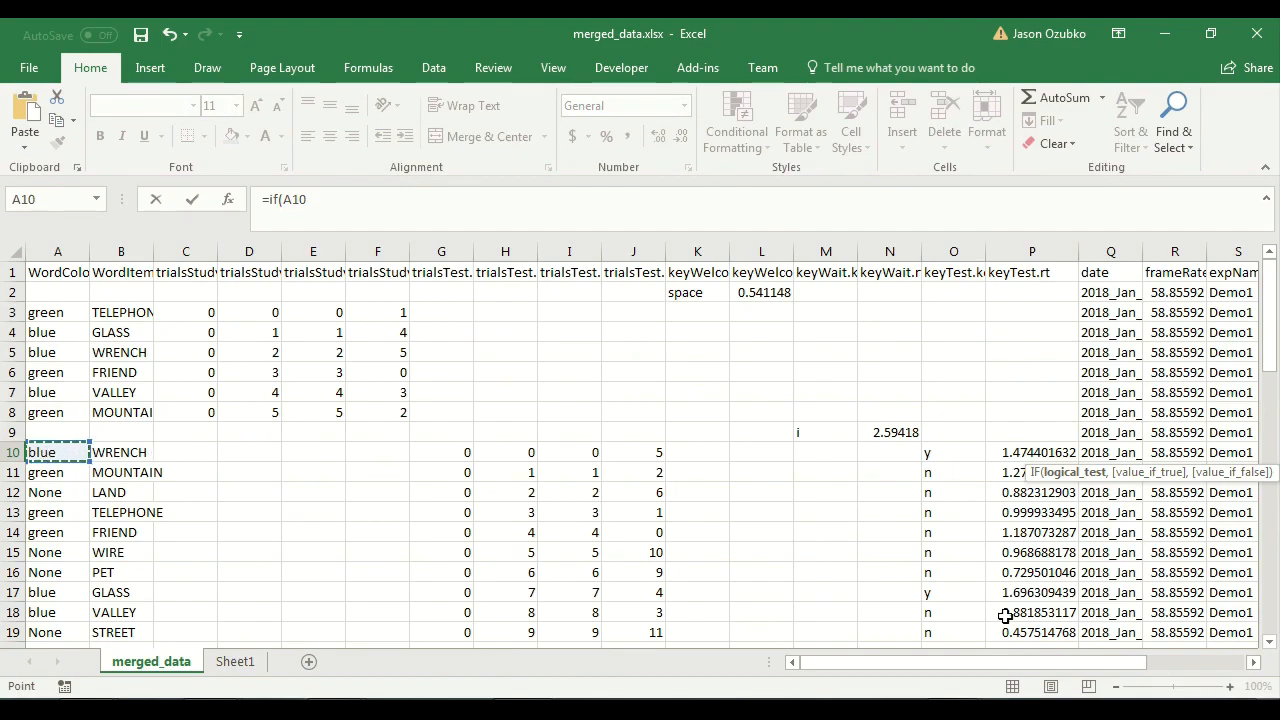
{"action": "left_click_drag", "start_coordinate": [1025, 667], "coordinate": [1170, 639]}
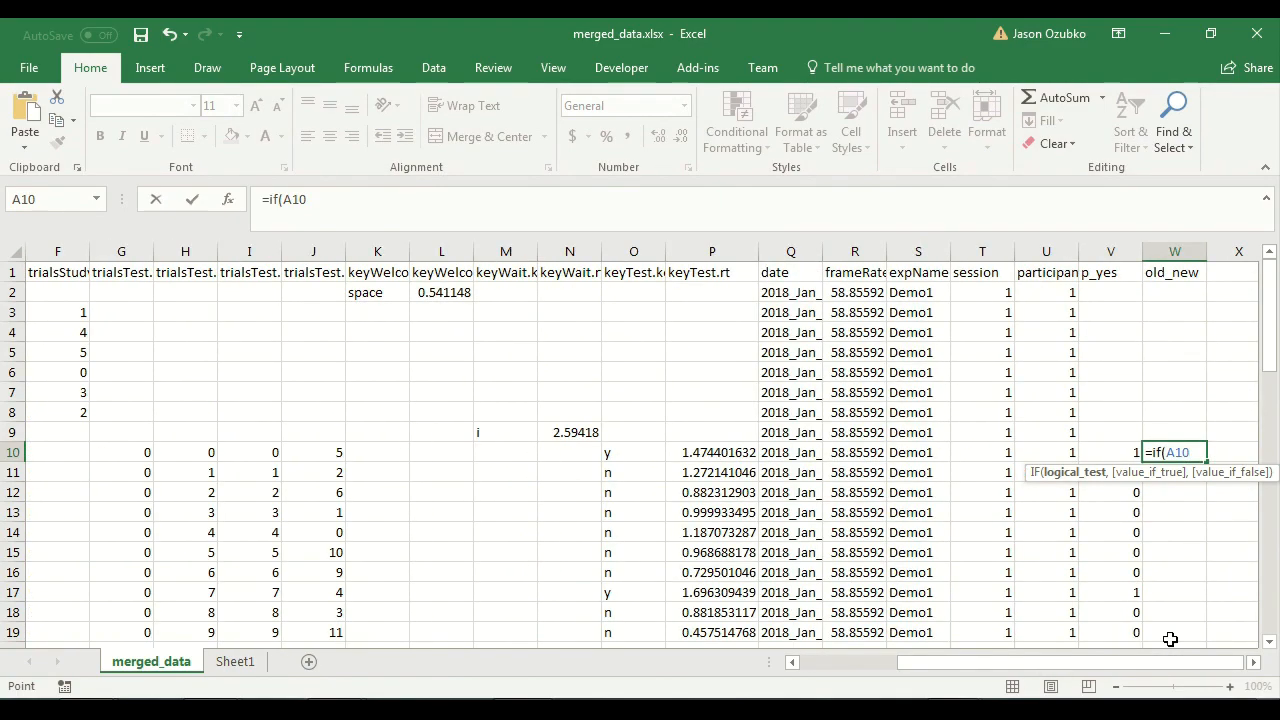
{"action": "key", "text": "BackSpace"}
{"action": "key", "text": "BackSpace"}
{"action": "key", "text": "BackSpace"}
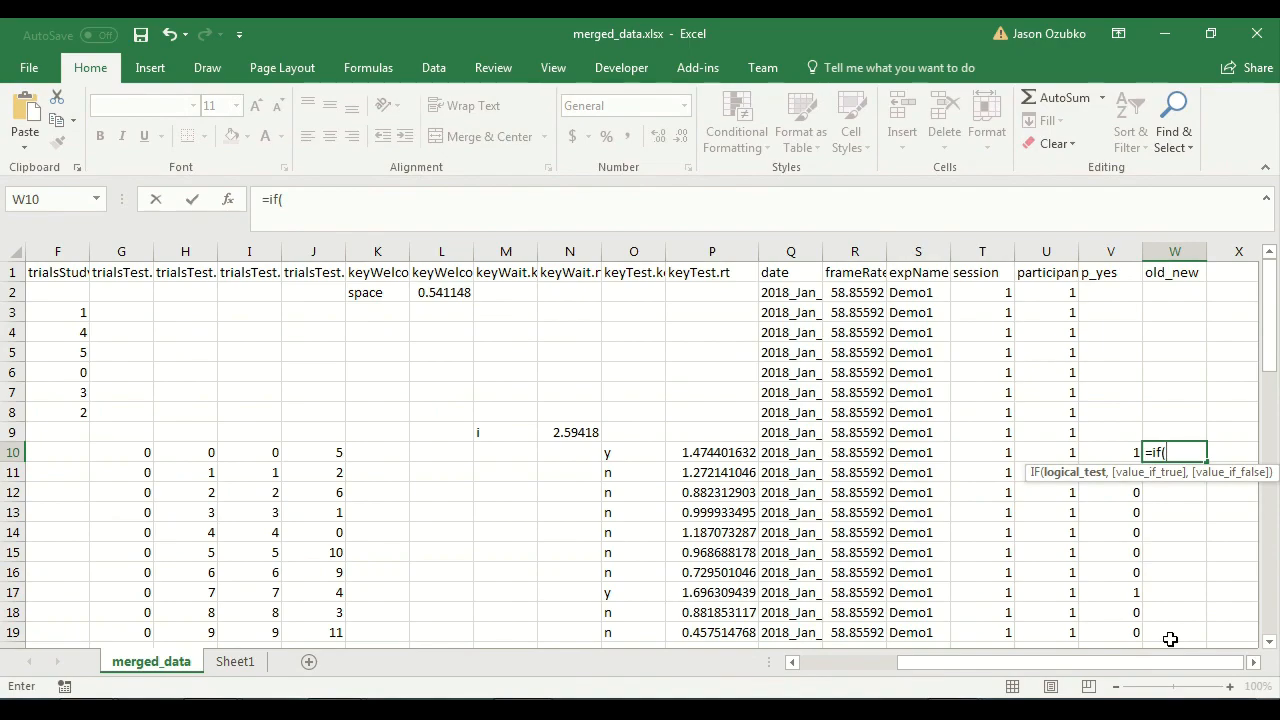
Build the logical test OR(A10="blue",A10="green") inside the IF formula in W10.
{"action": "type", "text": "or"}
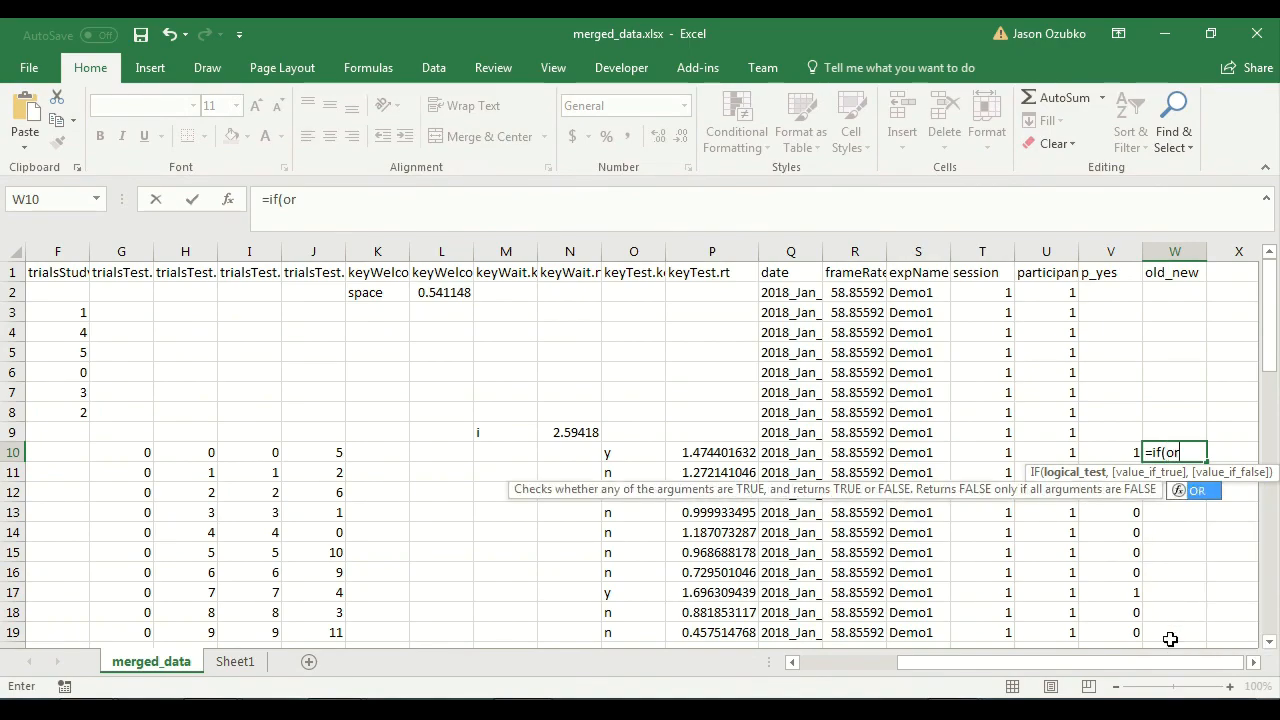
{"action": "type", "text": "("}
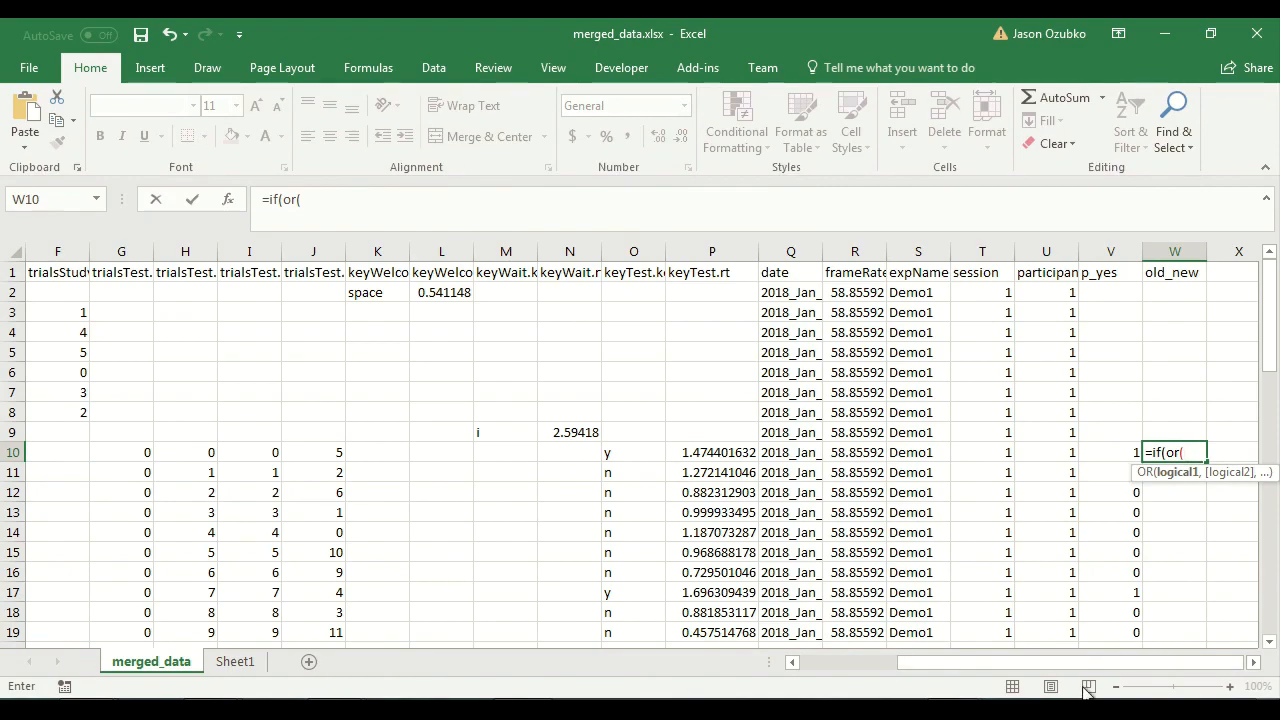
{"action": "left_click_drag", "start_coordinate": [1100, 662], "coordinate": [955, 660]}
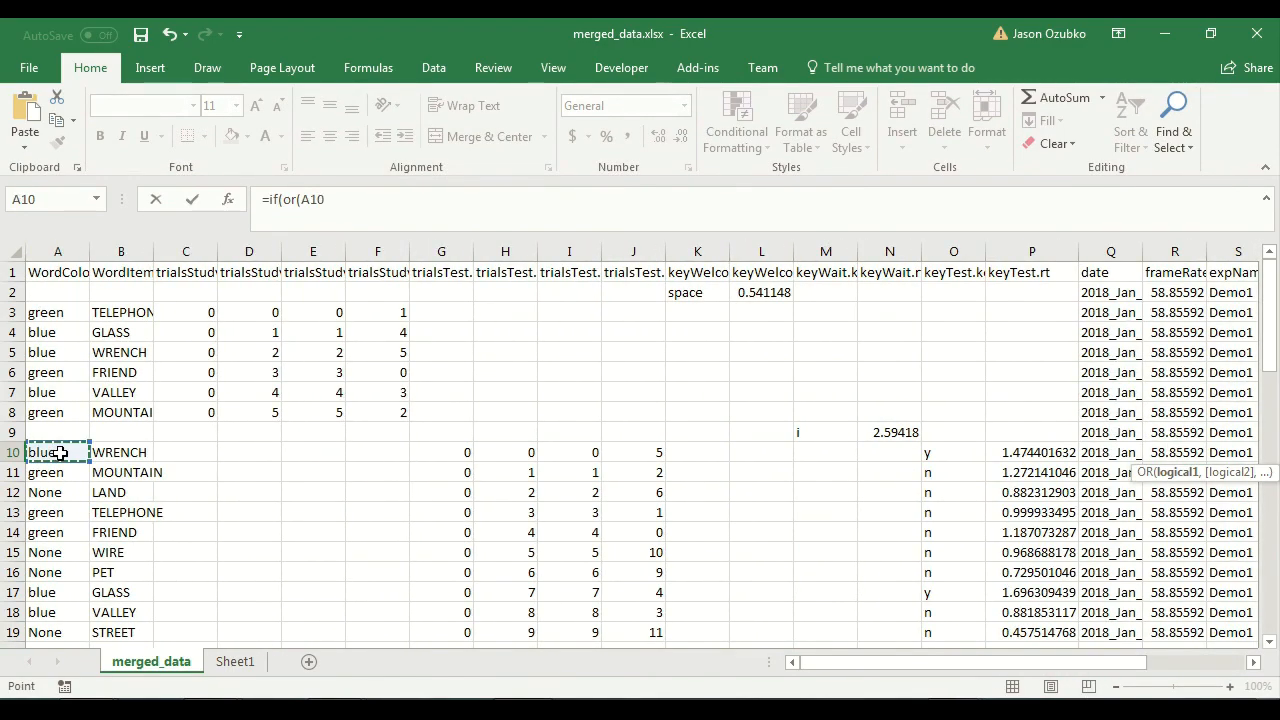
{"action": "type", "text": "=\"b"}
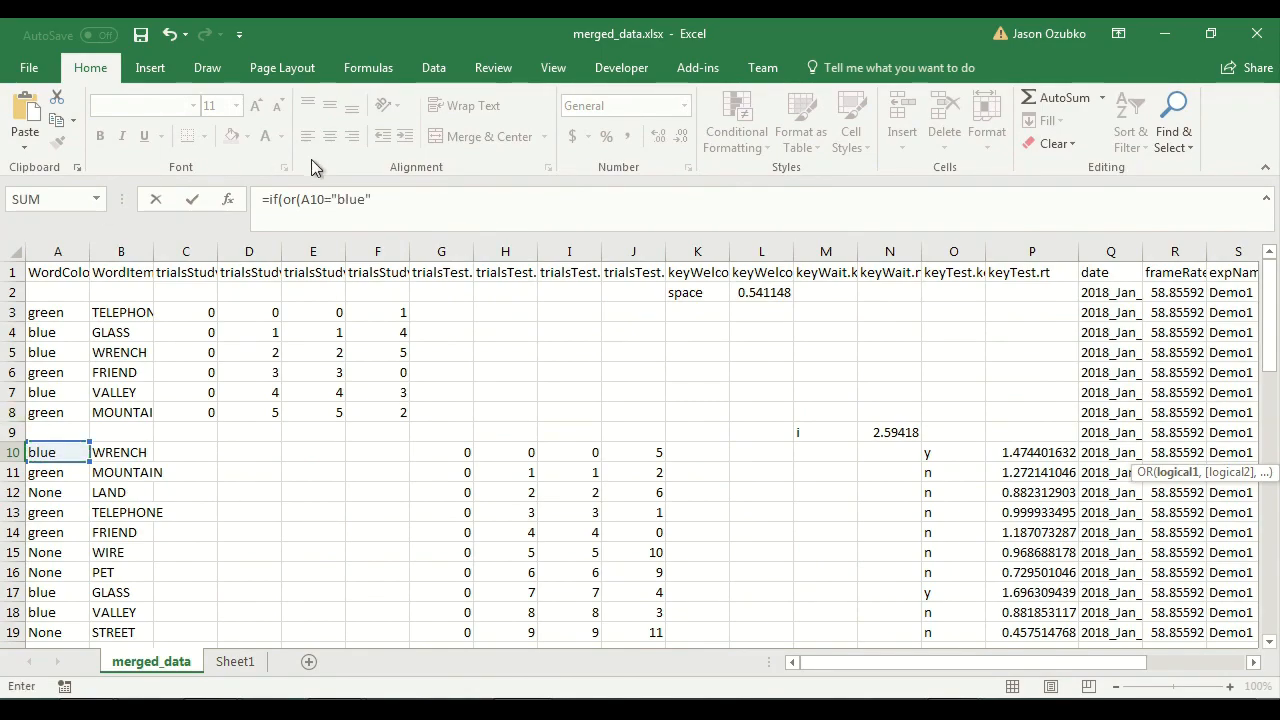
{"action": "type", "text": "lue\""}
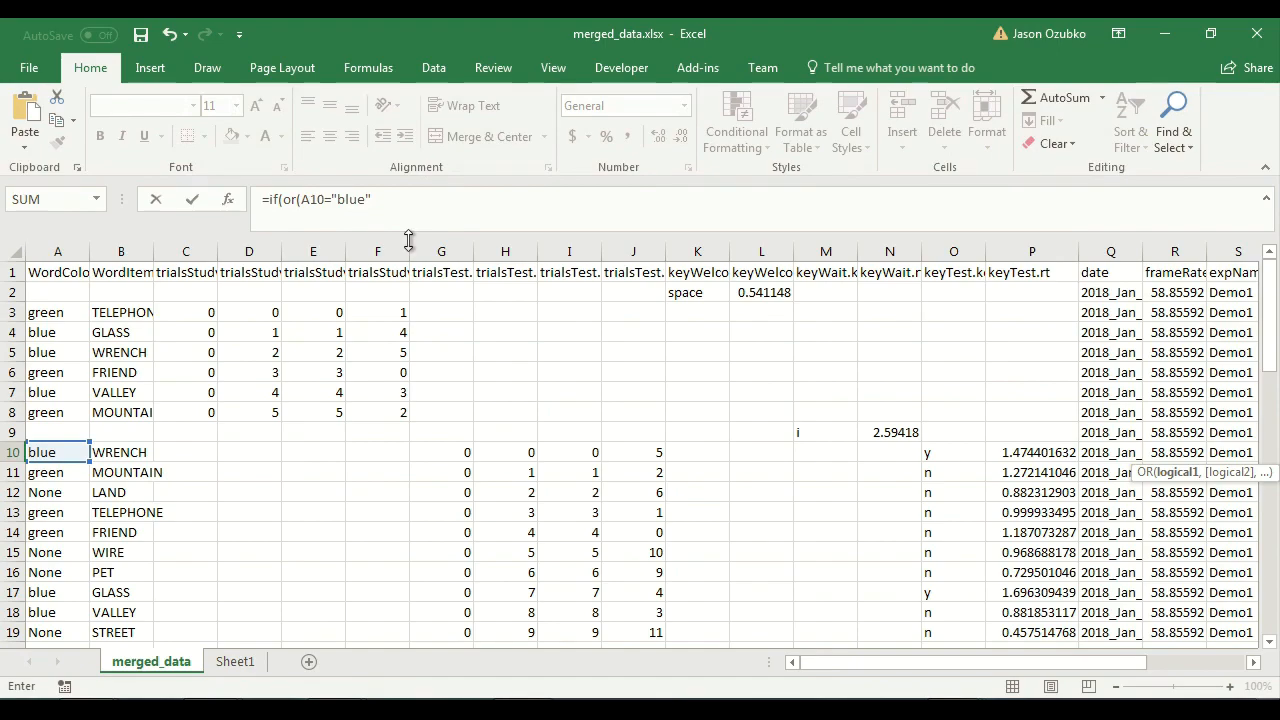
{"action": "type", "text": ",A10"}
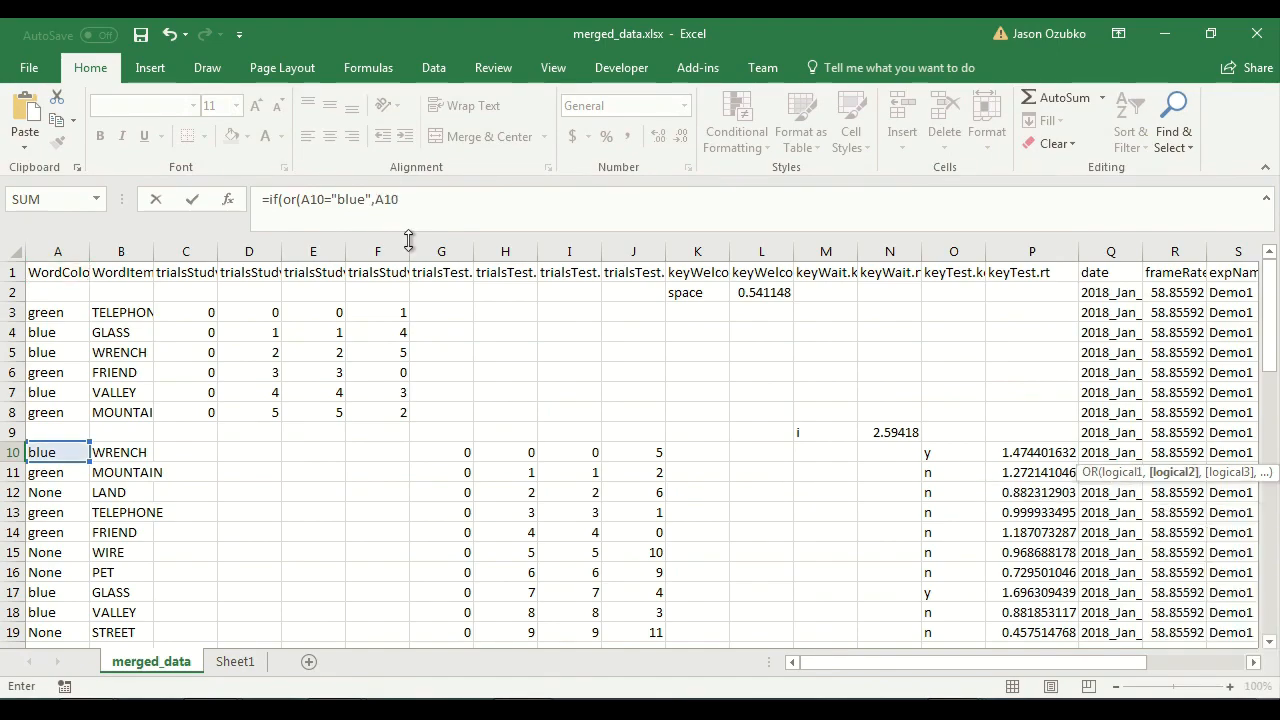
{"action": "type", "text": "=\"green\""}
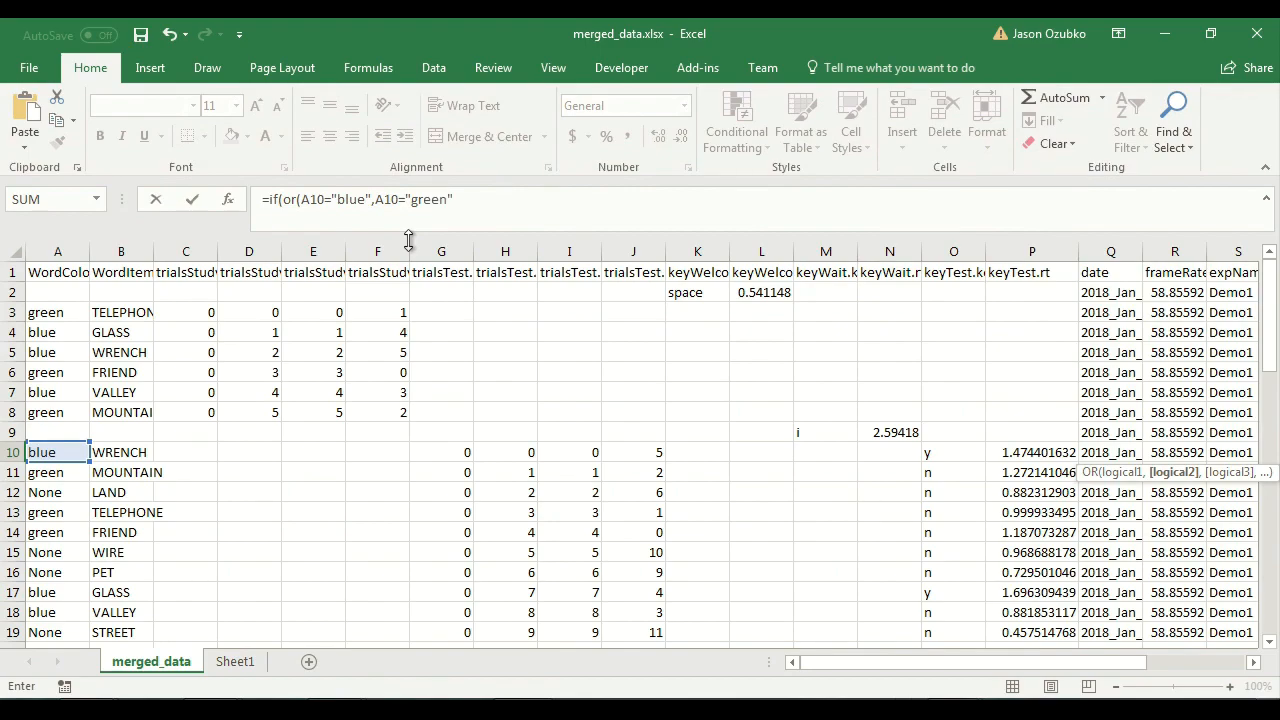
Complete the W10 formula so that it returns "old" when the test is true and "new" otherwise.
{"action": "type", "text": "),"}
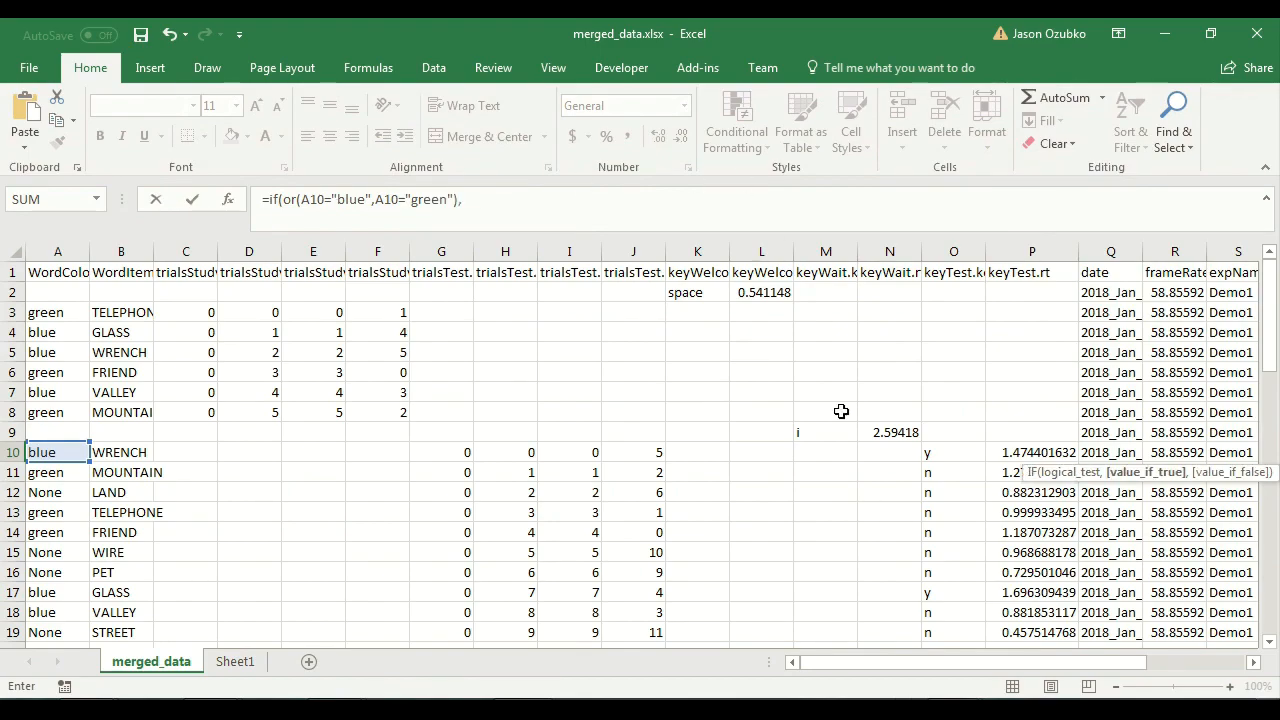
{"action": "left_click_drag", "start_coordinate": [1012, 662], "coordinate": [1112, 668]}
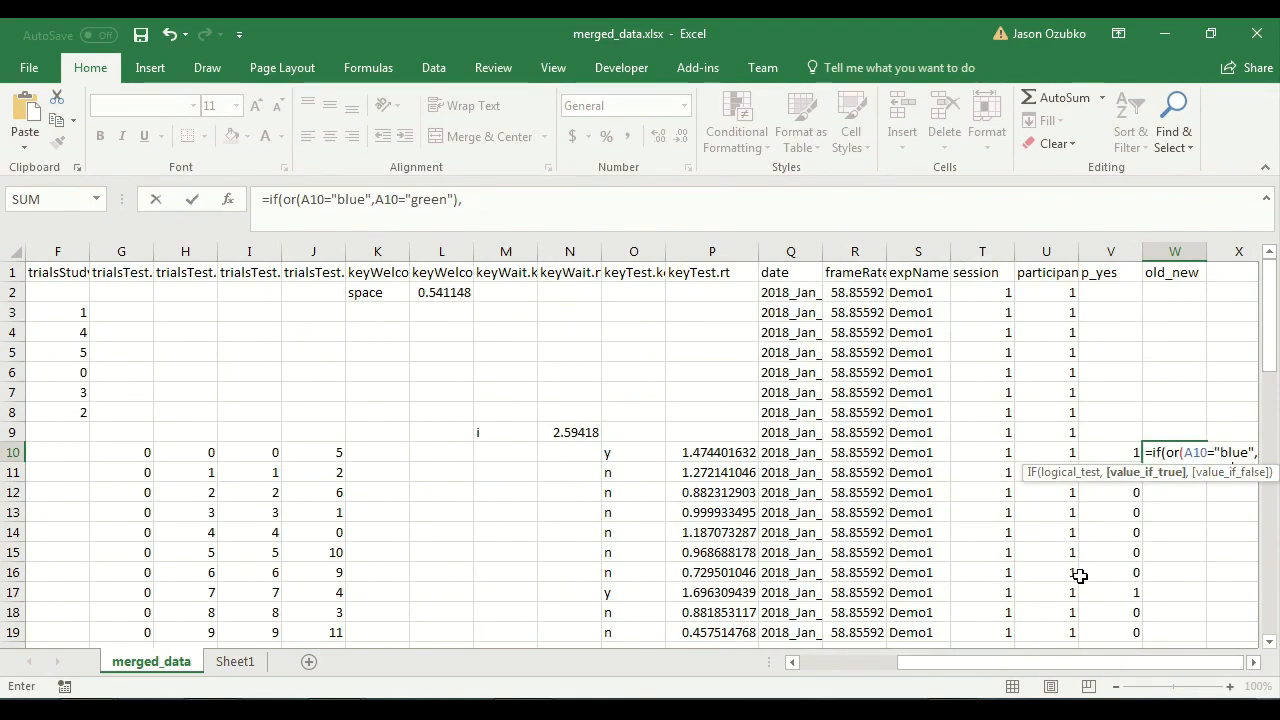
{"action": "type", "text": "\"old\","}
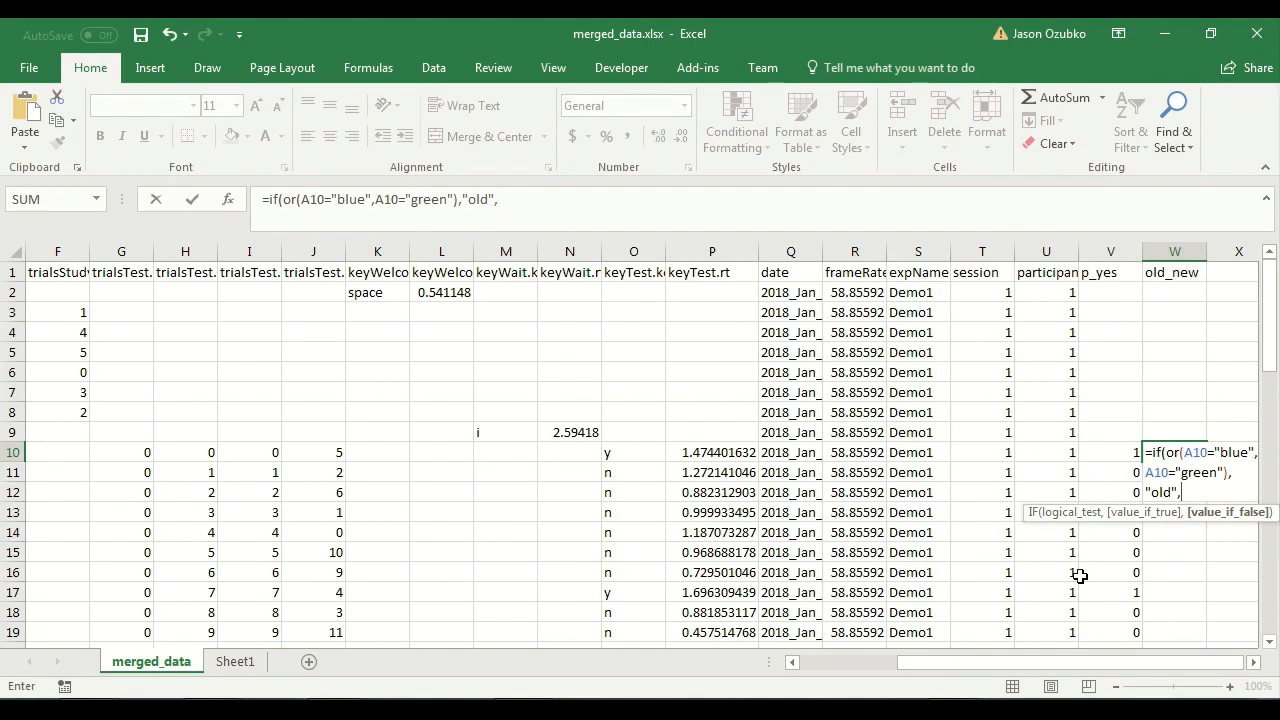
{"action": "type", "text": "\"new\")"}
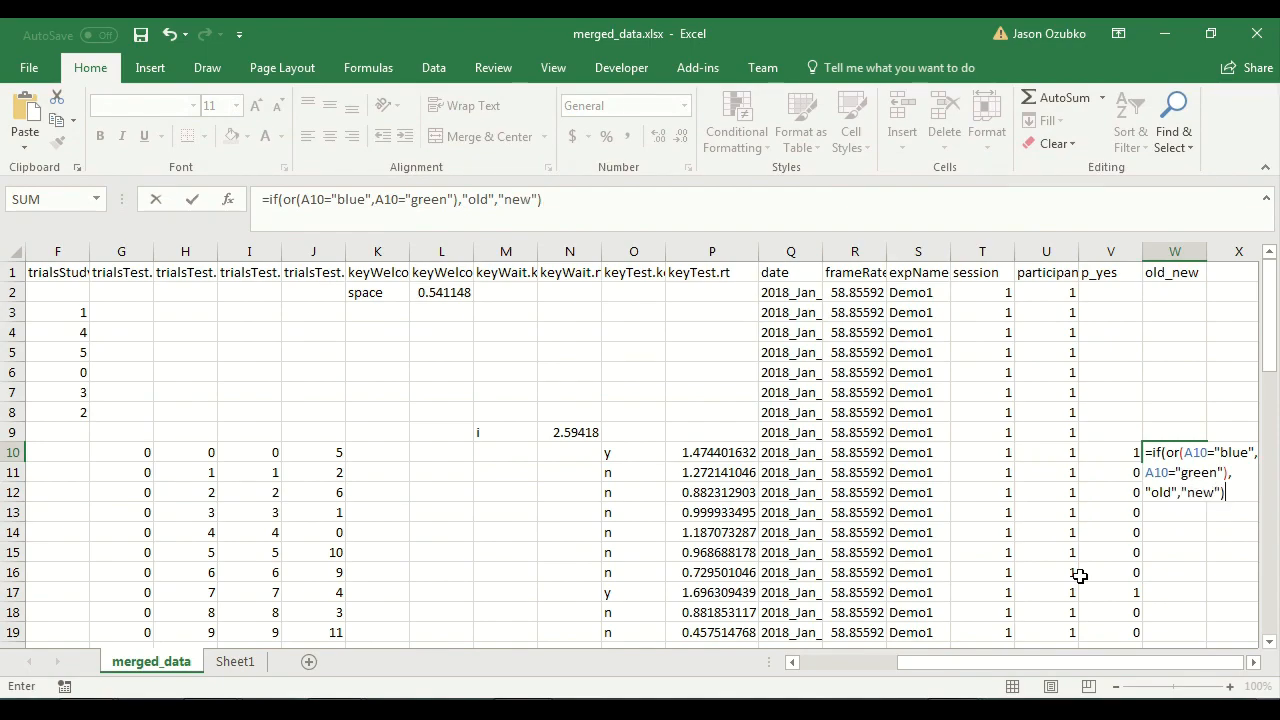
{"action": "key", "text": "Return"}
Review the OR condition and the "old" result argument in the W10 formula.
{"action": "left_click", "coordinate": [1180, 456]}
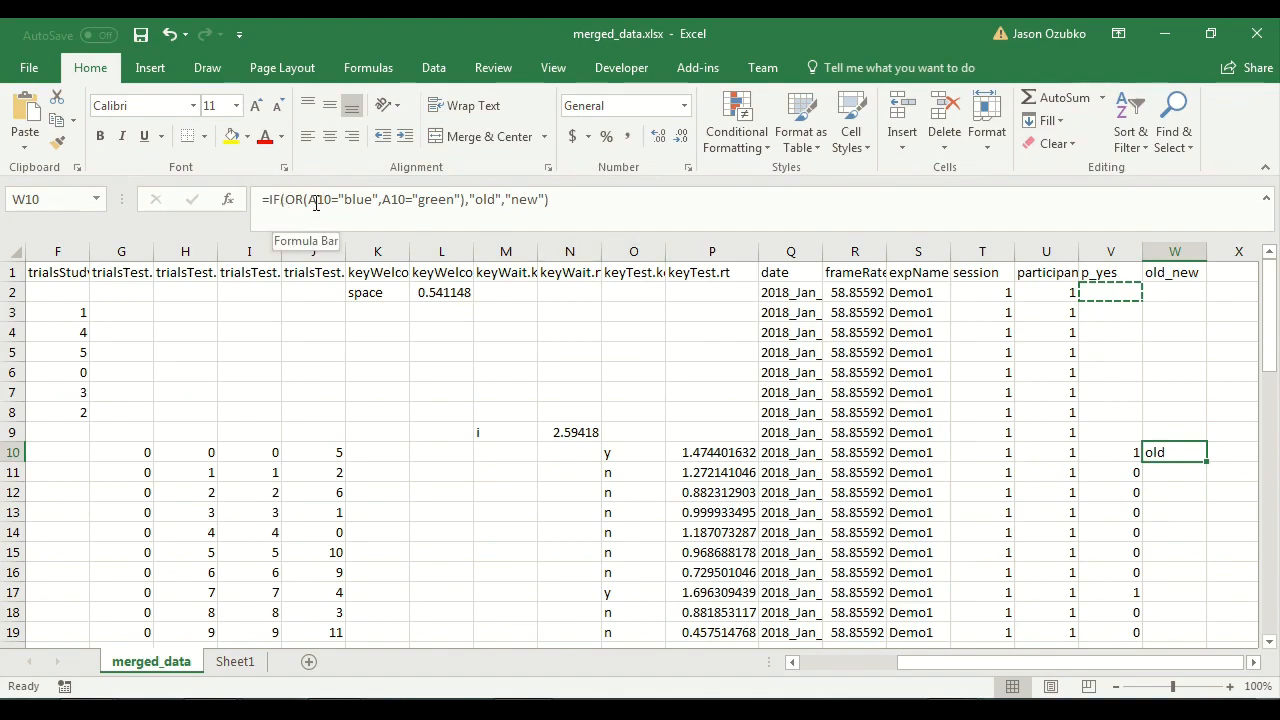
{"action": "left_click_drag", "start_coordinate": [310, 203], "coordinate": [462, 203]}
{"action": "left_click_drag", "start_coordinate": [288, 199], "coordinate": [467, 199]}
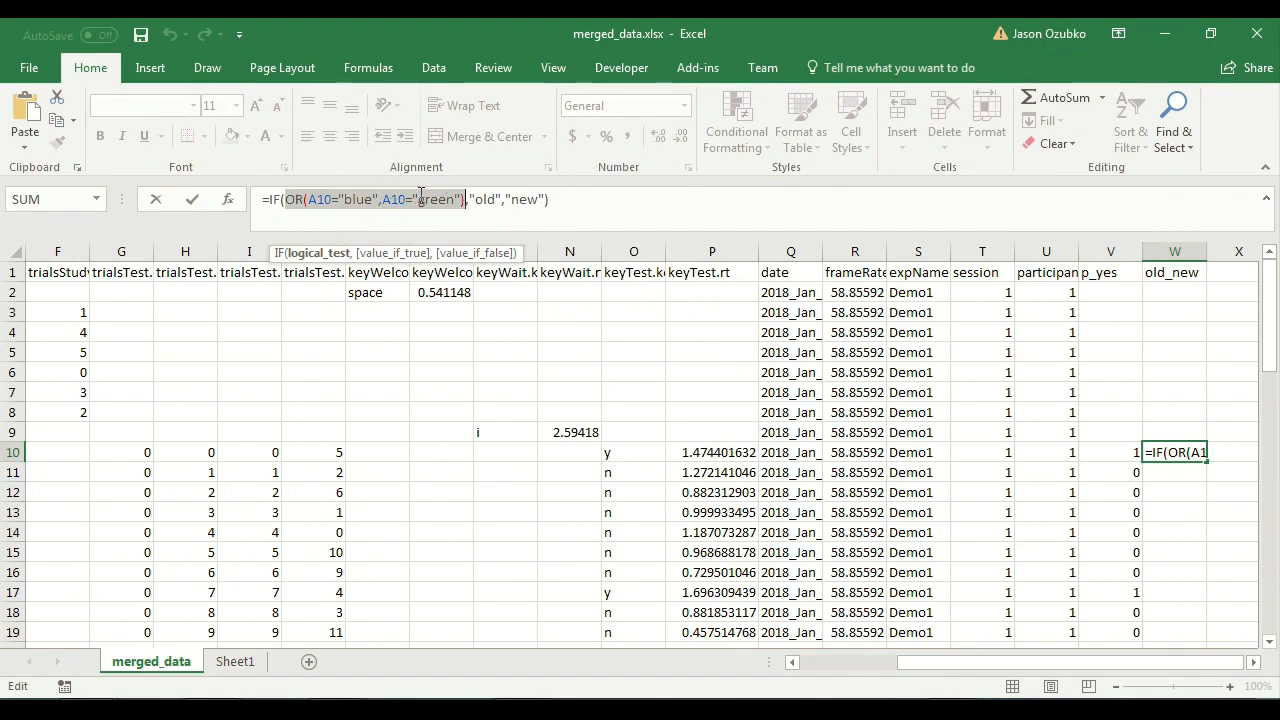
{"action": "left_click_drag", "start_coordinate": [470, 199], "coordinate": [502, 199]}
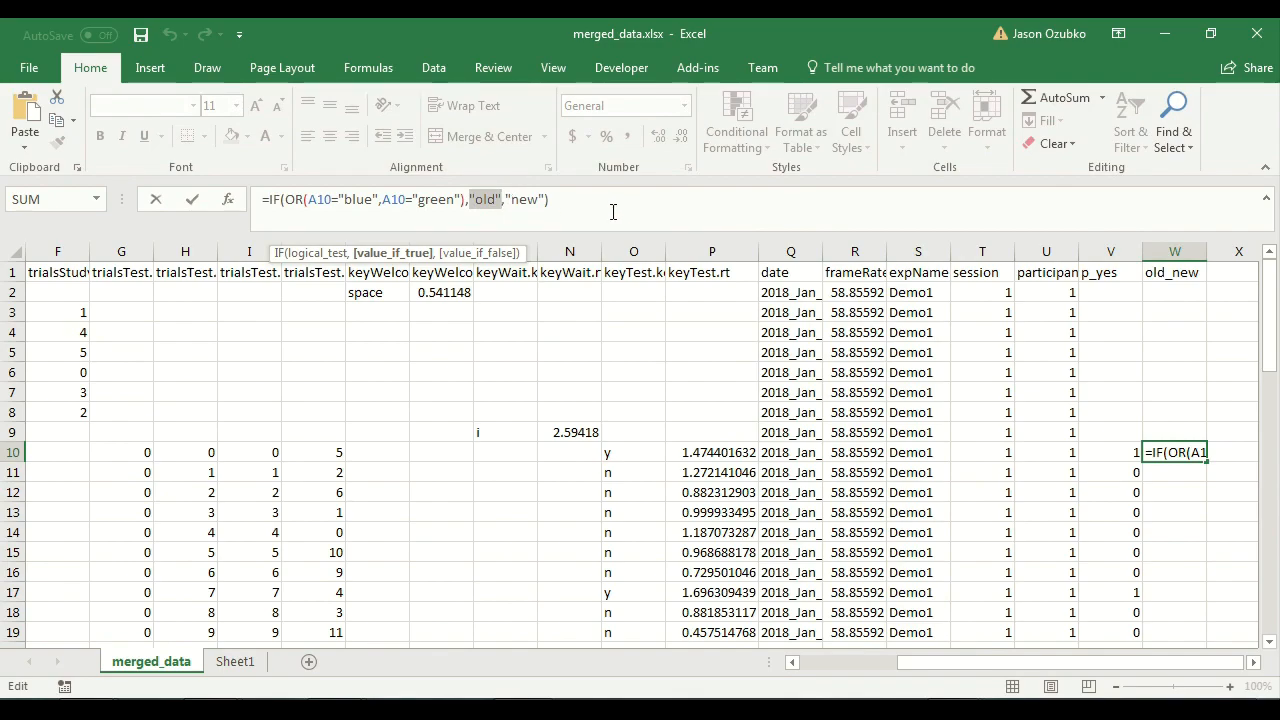
{"action": "key", "text": "Return"}
Copy the W10 formula down the old_new column through row 22.
{"action": "key", "text": "Up"}
{"action": "key", "text": "ctrl+c"}
{"action": "key", "text": "shift+Down"}
{"action": "key", "text": "shift+Down"}
{"action": "key", "text": "shift+Down"}
{"action": "key", "text": "shift+Down"}
{"action": "key", "text": "shift+Down"}
{"action": "key", "text": "shift+Down"}
{"action": "key", "text": "shift+Down"}
{"action": "key", "text": "shift+Down"}
{"action": "key", "text": "shift+Down"}
{"action": "key", "text": "shift+Down"}
{"action": "key", "text": "shift+Down"}
{"action": "key", "text": "shift+Down"}
{"action": "key", "text": "shift+Down"}
{"action": "key", "text": "shift+Down"}
{"action": "key", "text": "shift+Down"}
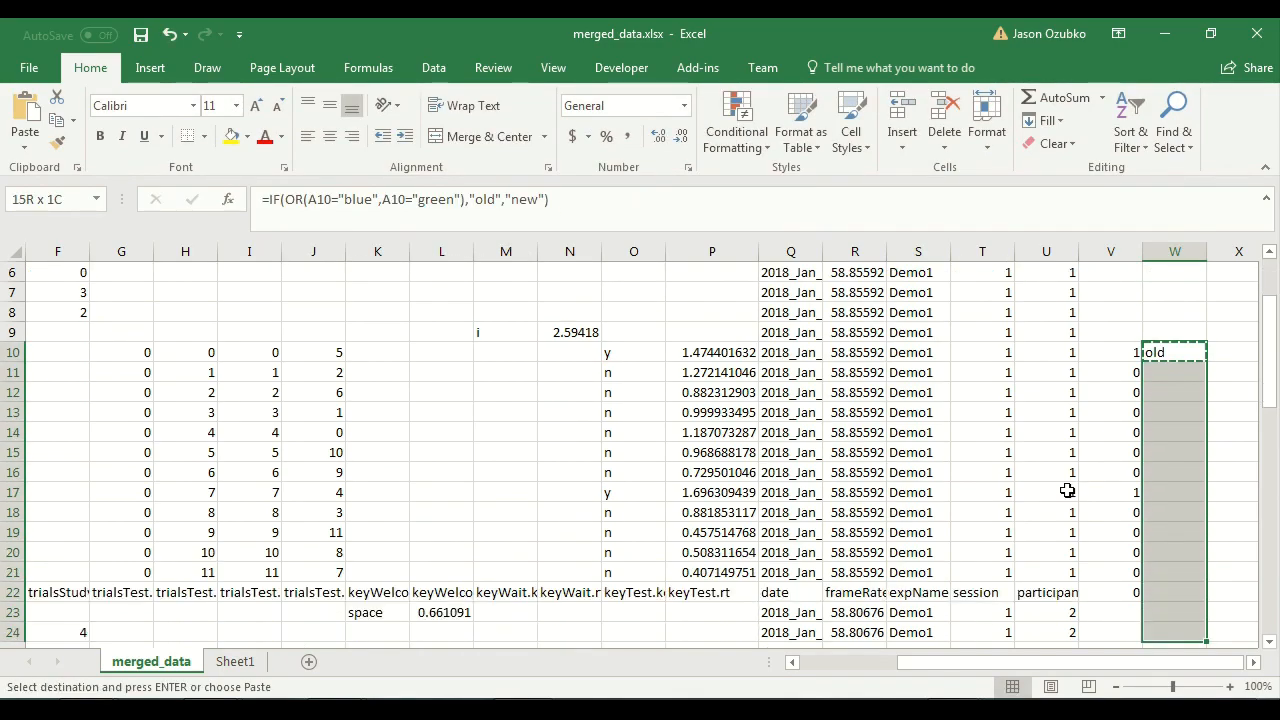
{"action": "key", "text": "shift+Up"}
{"action": "key", "text": "shift+Up"}
{"action": "key", "text": "shift+Up"}
{"action": "key", "text": "shift+Up"}
{"action": "key", "text": "shift+Down"}
{"action": "key", "text": "ctrl+v"}
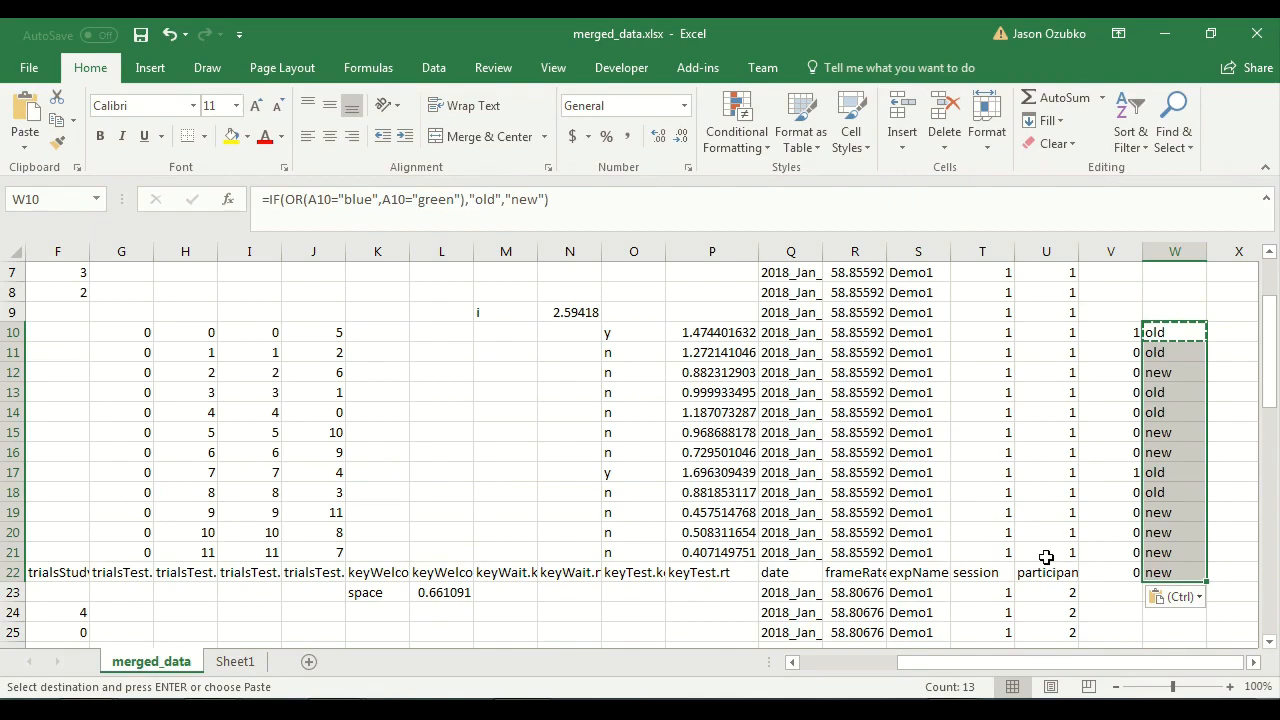
Paste the copied old/new formula into cells W2 to W9 as well.
{"action": "scroll", "coordinate": [1046, 557], "scroll_direction": "up", "scroll_amount": 2}
{"action": "left_click", "coordinate": [1170, 430]}
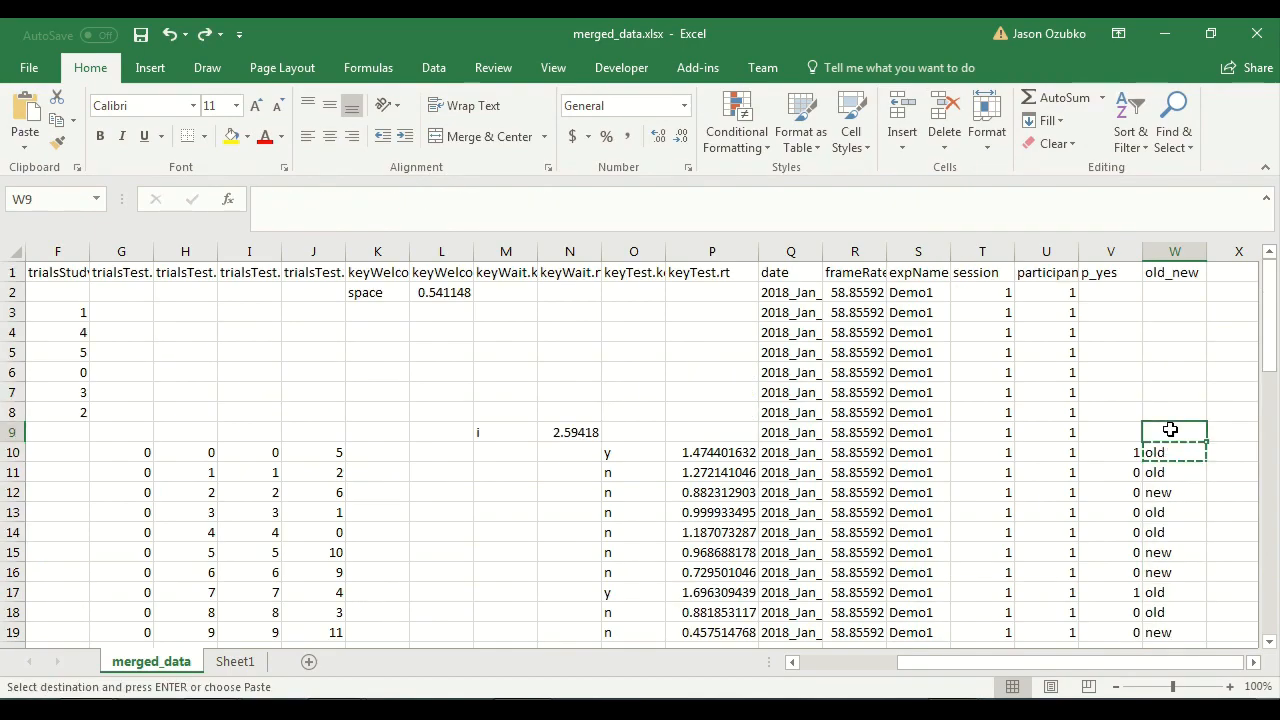
{"action": "left_click", "coordinate": [1172, 296], "text": "shift"}
{"action": "key", "text": "ctrl+v"}
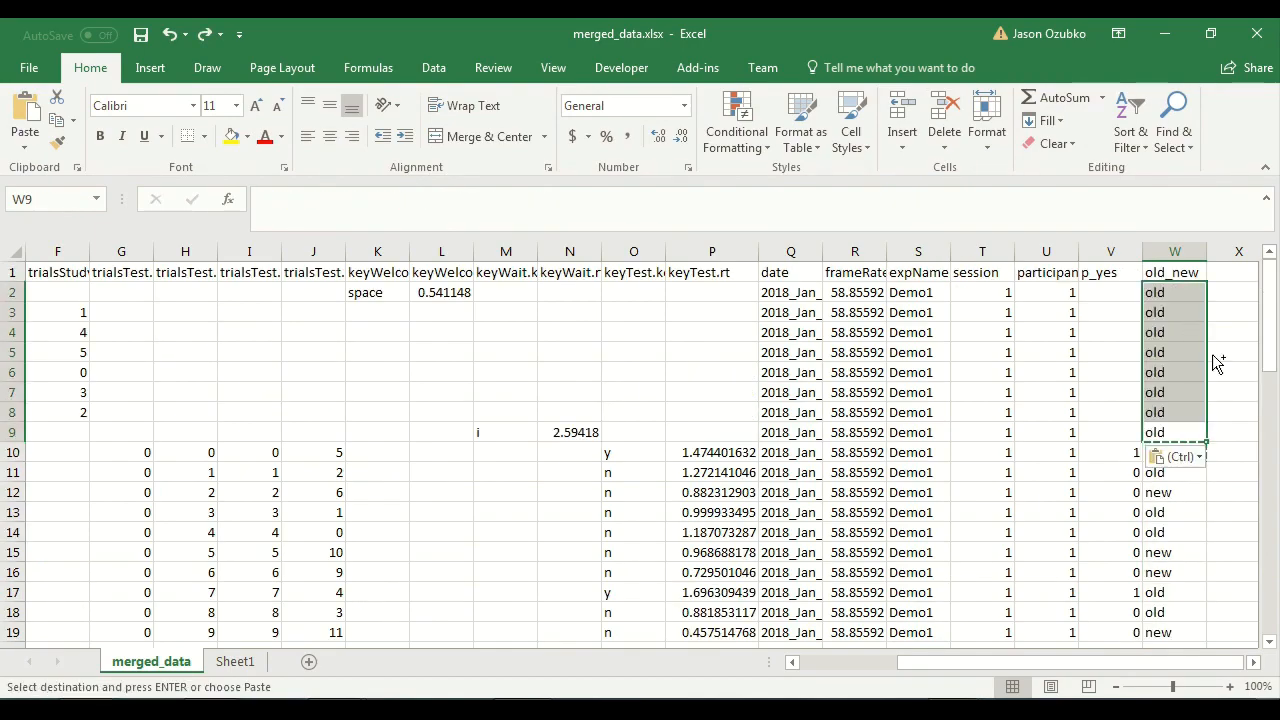
Copy the blank-check fragment IF(O2="","", from the p_yes formula in V2.
{"action": "left_click", "coordinate": [1150, 294]}
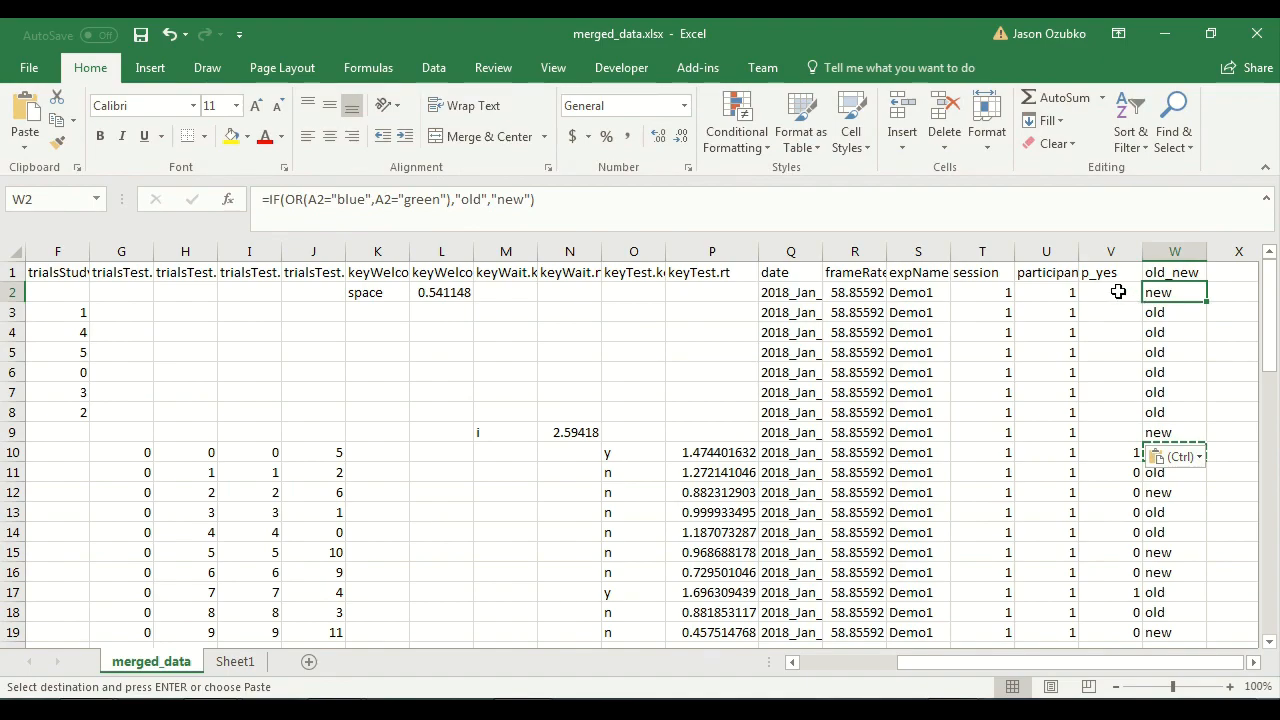
{"action": "left_click", "coordinate": [1118, 291]}
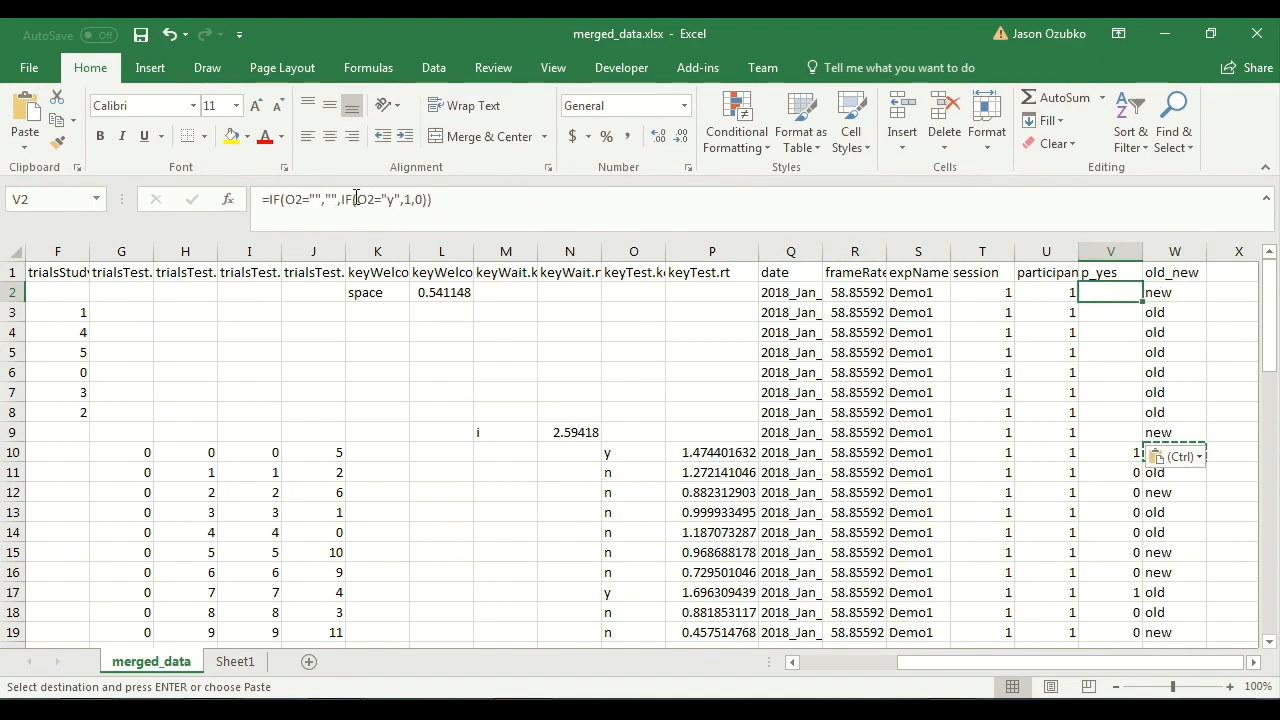
{"action": "left_click_drag", "start_coordinate": [342, 200], "coordinate": [270, 199]}
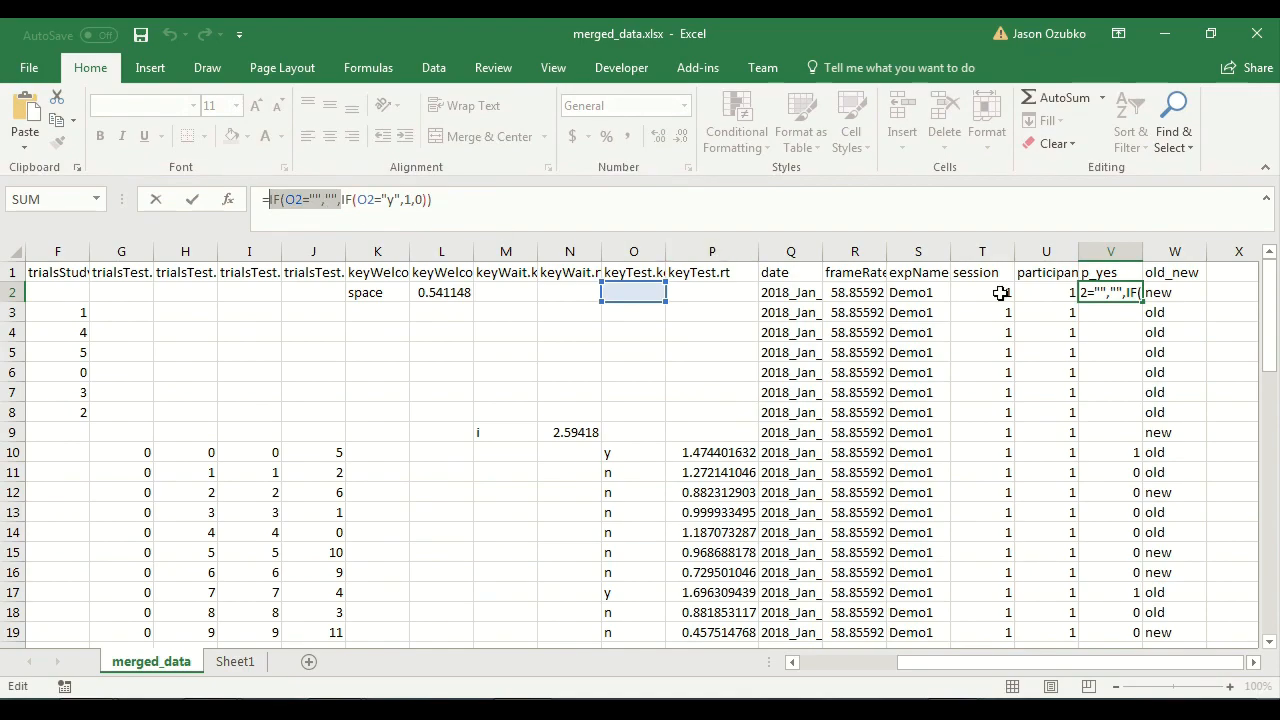
{"action": "key", "text": "Escape"}
Insert IF(O2="","", at the start of the W2 formula and add the closing parenthesis it requires.
{"action": "left_click", "coordinate": [1163, 293]}
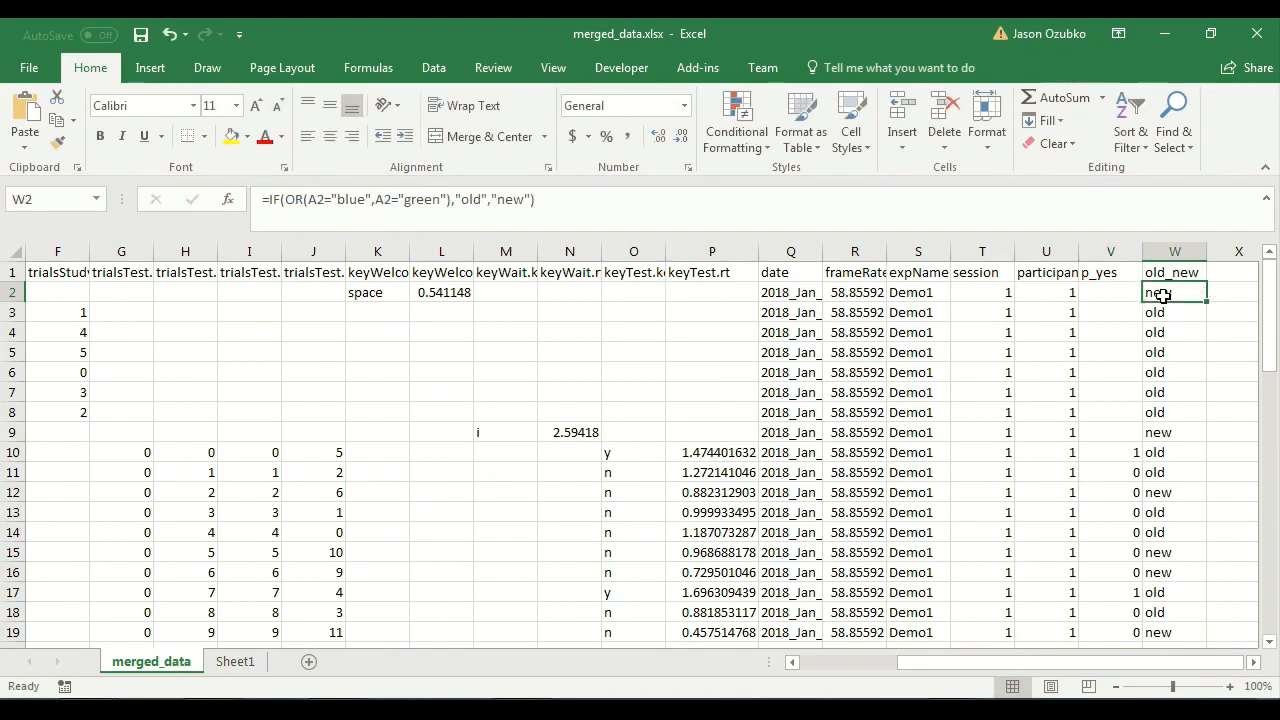
{"action": "left_click", "coordinate": [269, 199]}
{"action": "key", "text": "ctrl+v"}
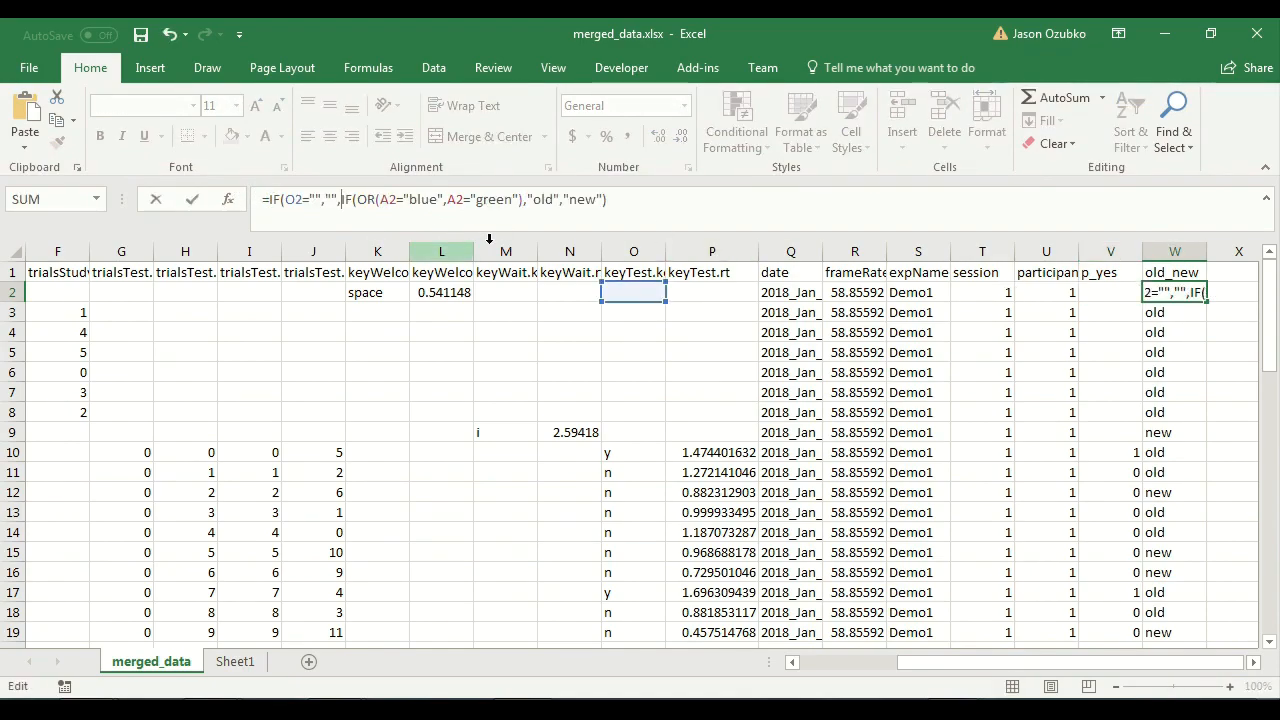
{"action": "left_click", "coordinate": [628, 202]}
{"action": "type", "text": "))"}
{"action": "key", "text": "Return"}
Copy the W2 formula down the old_new column through W63 and check the resulting formula in W31.
{"action": "left_click", "coordinate": [1173, 293]}
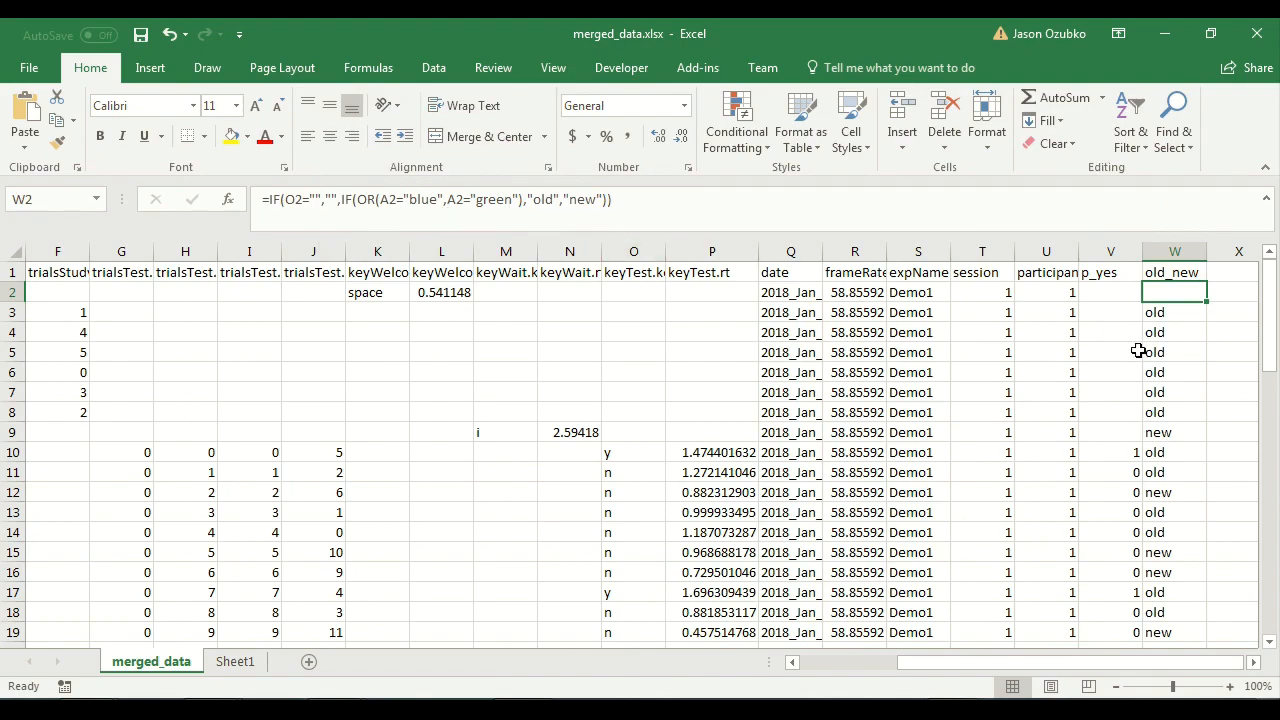
{"action": "key", "text": "ctrl+c"}
{"action": "scroll", "coordinate": [1174, 450], "scroll_direction": "down", "scroll_amount": 17}
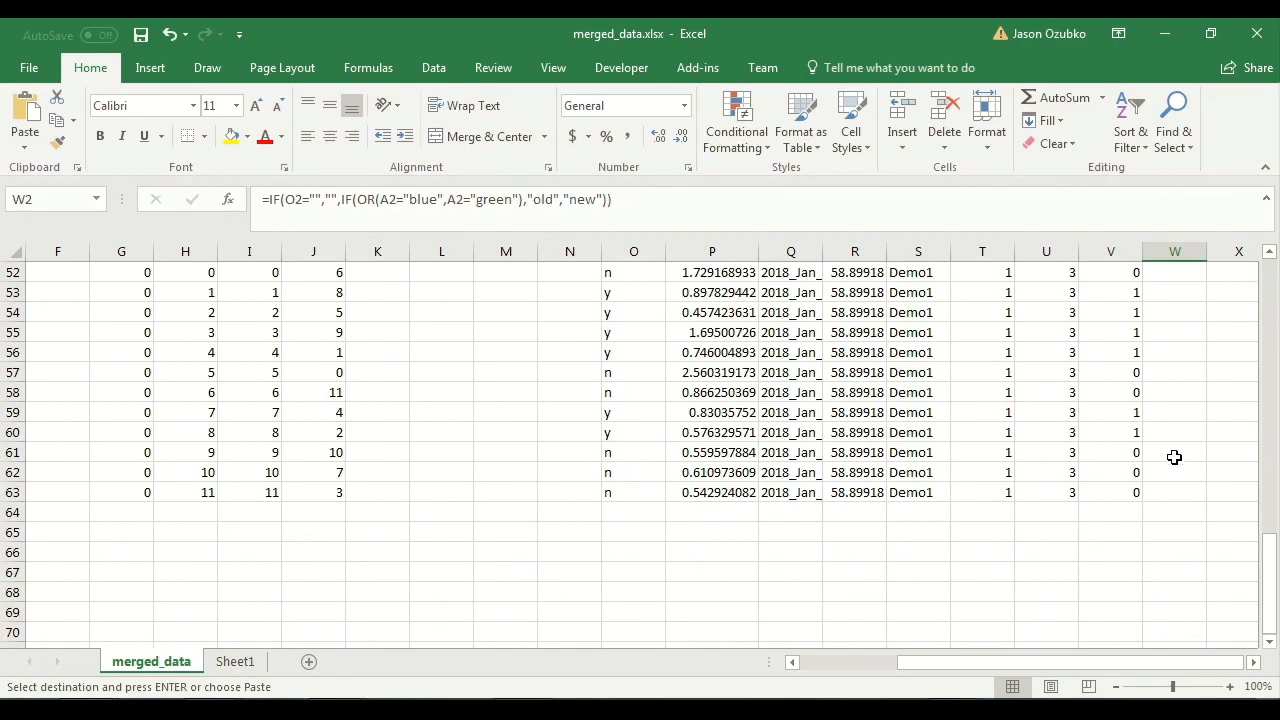
{"action": "left_click", "coordinate": [1173, 491], "text": "shift"}
{"action": "key", "text": "ctrl+v"}
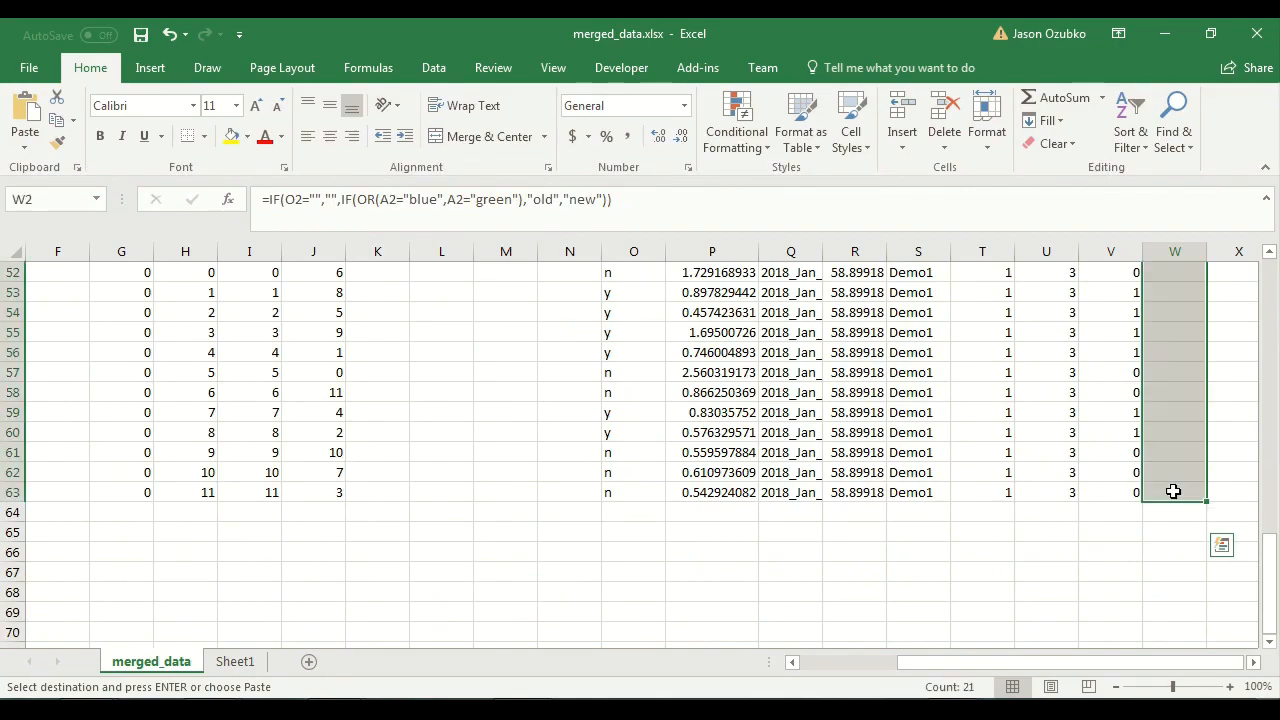
{"action": "scroll", "coordinate": [1173, 491], "scroll_direction": "down", "scroll_amount": 14}
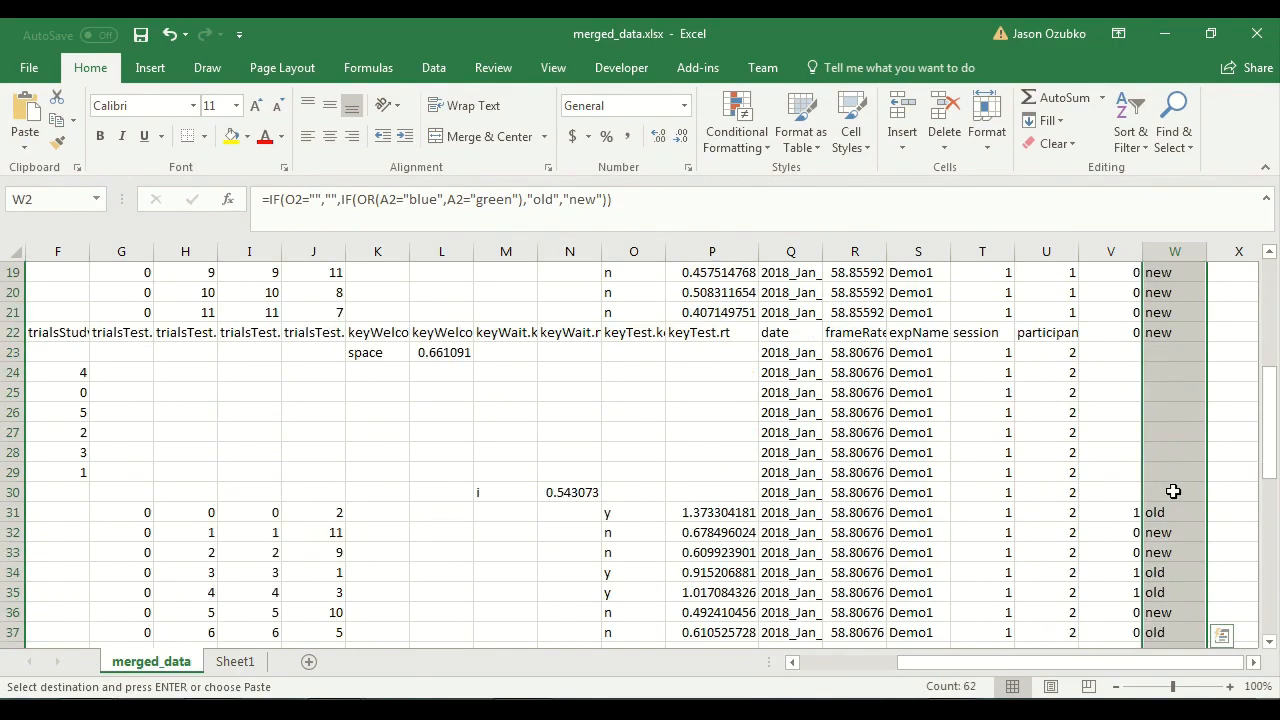
{"action": "scroll", "coordinate": [1173, 491], "scroll_direction": "down", "scroll_amount": 2}
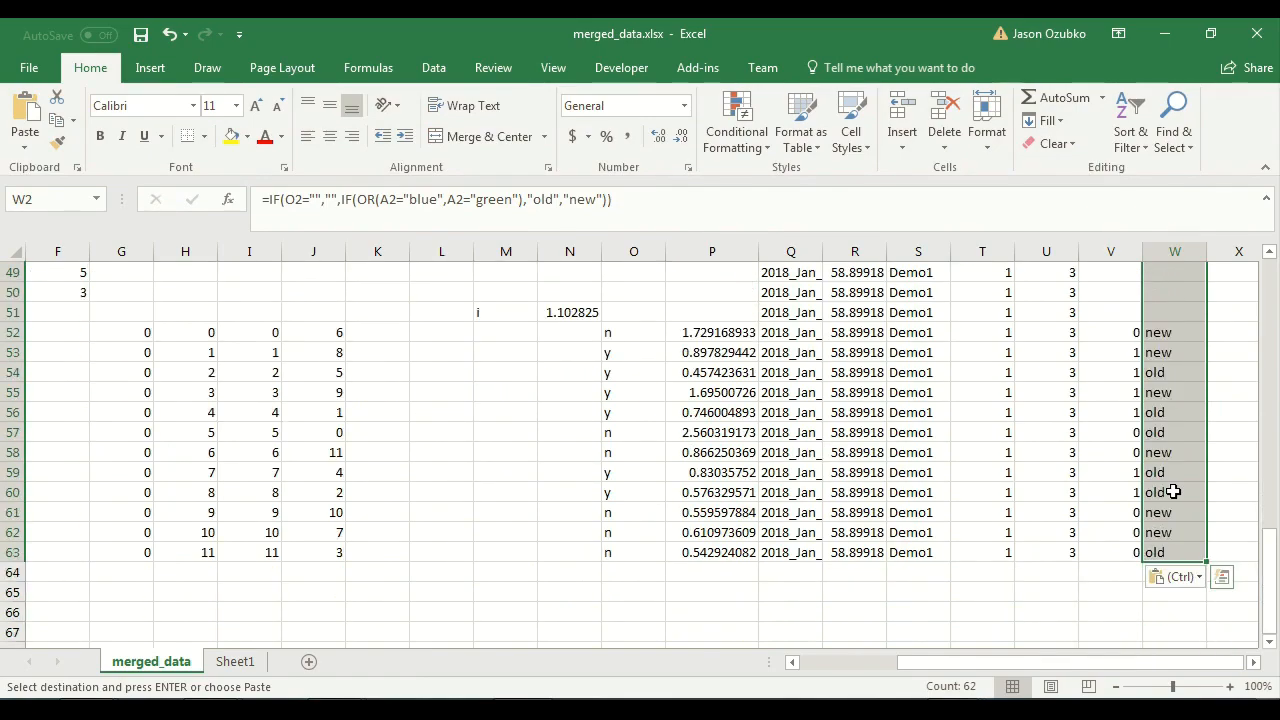
{"action": "scroll", "coordinate": [1173, 491], "scroll_direction": "up", "scroll_amount": 8}
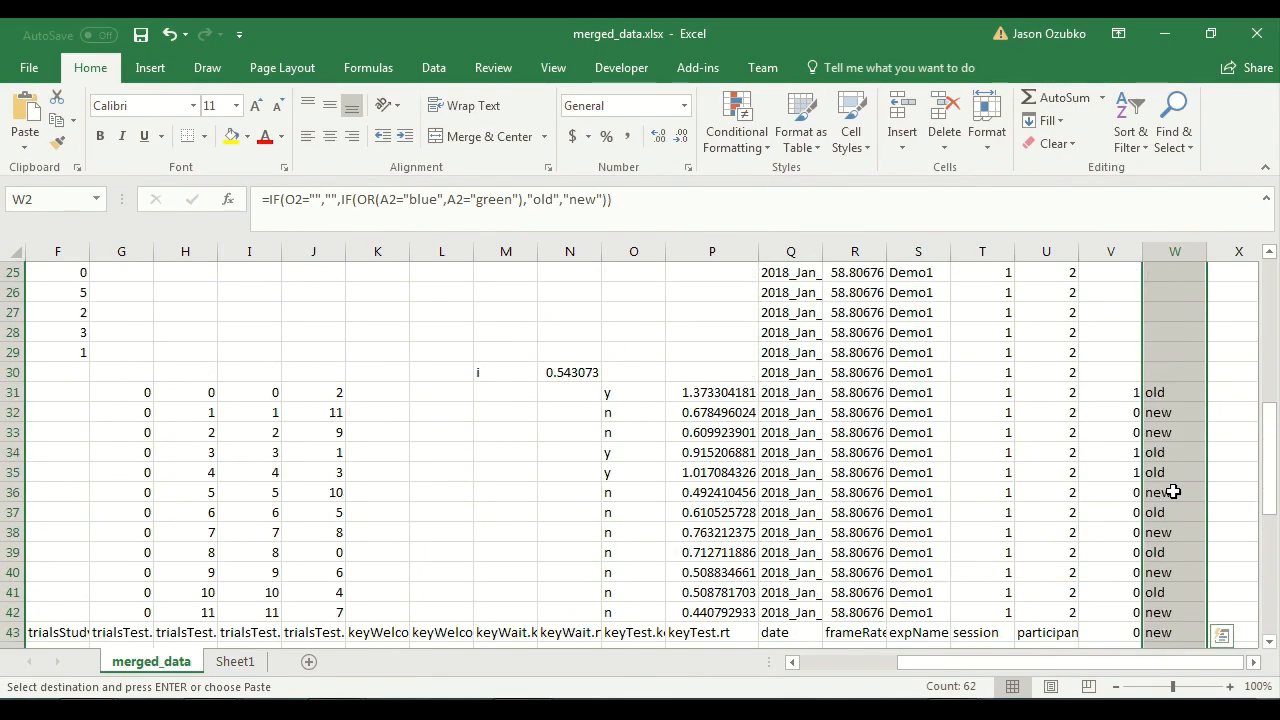
{"action": "left_click", "coordinate": [1150, 392]}
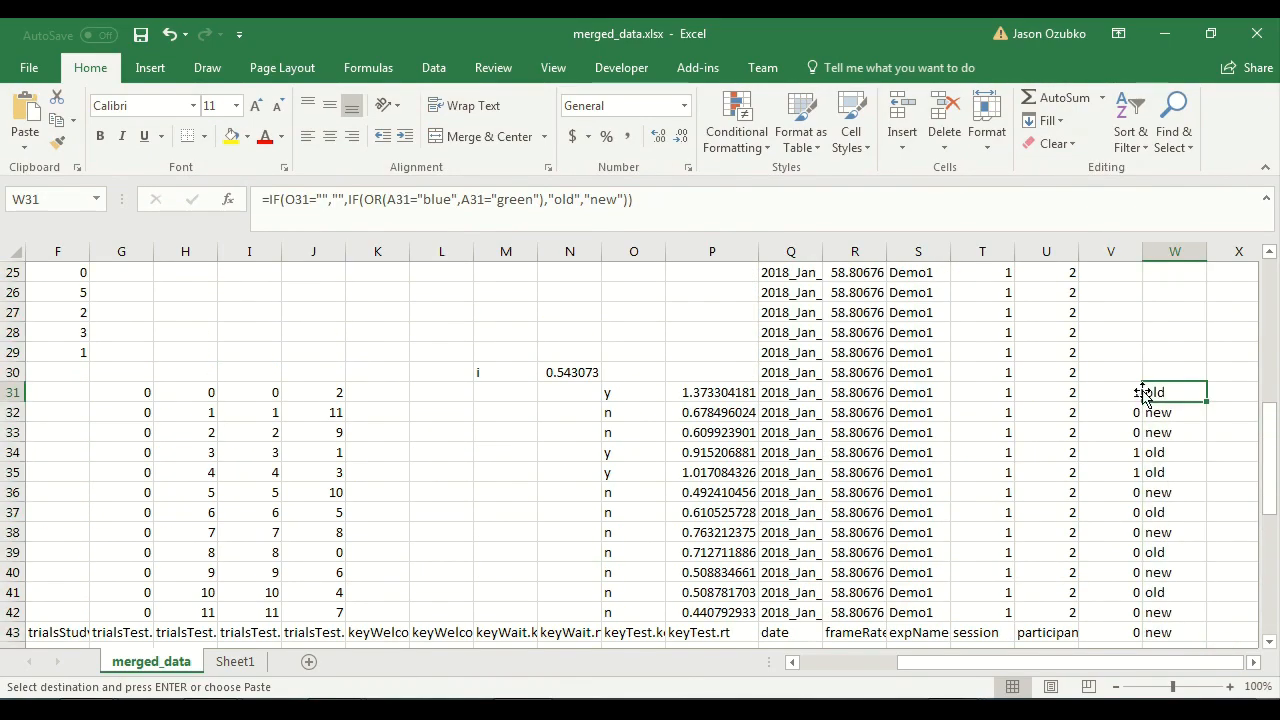
Remove WordColor from the columns of the p_yes pivot table on Sheet1.
{"action": "left_click", "coordinate": [612, 396]}
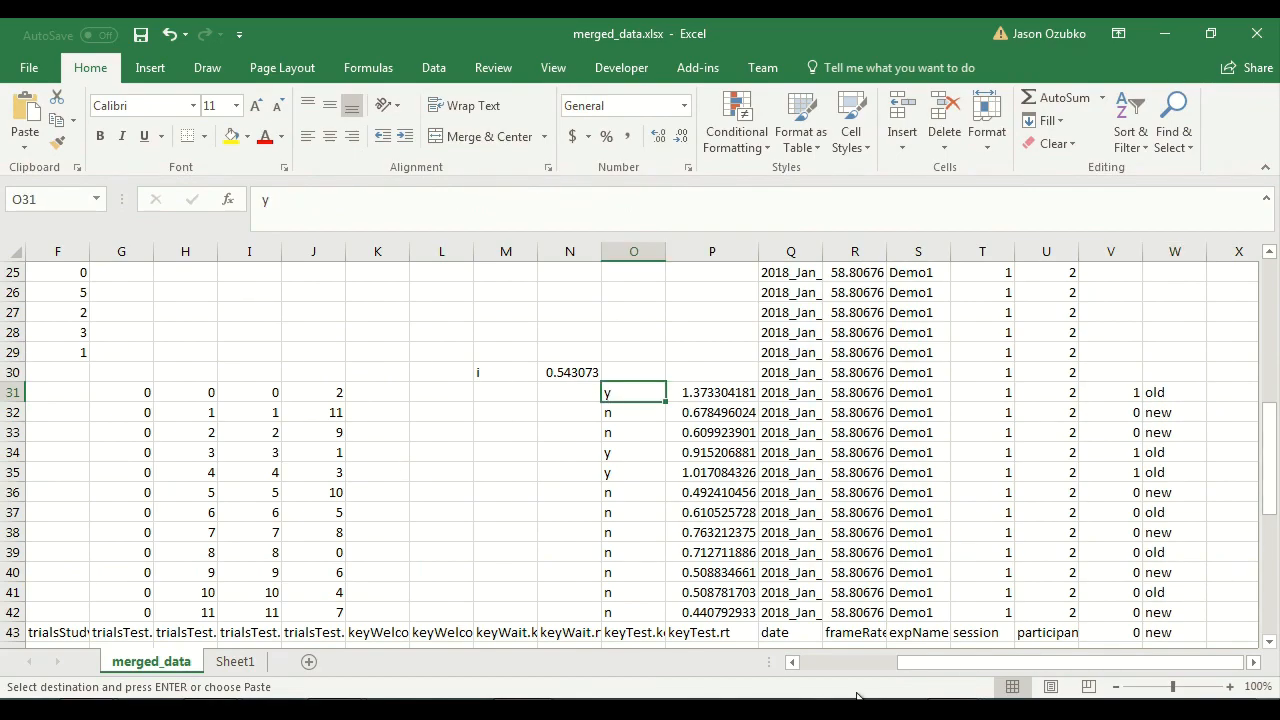
{"action": "left_click", "coordinate": [240, 663]}
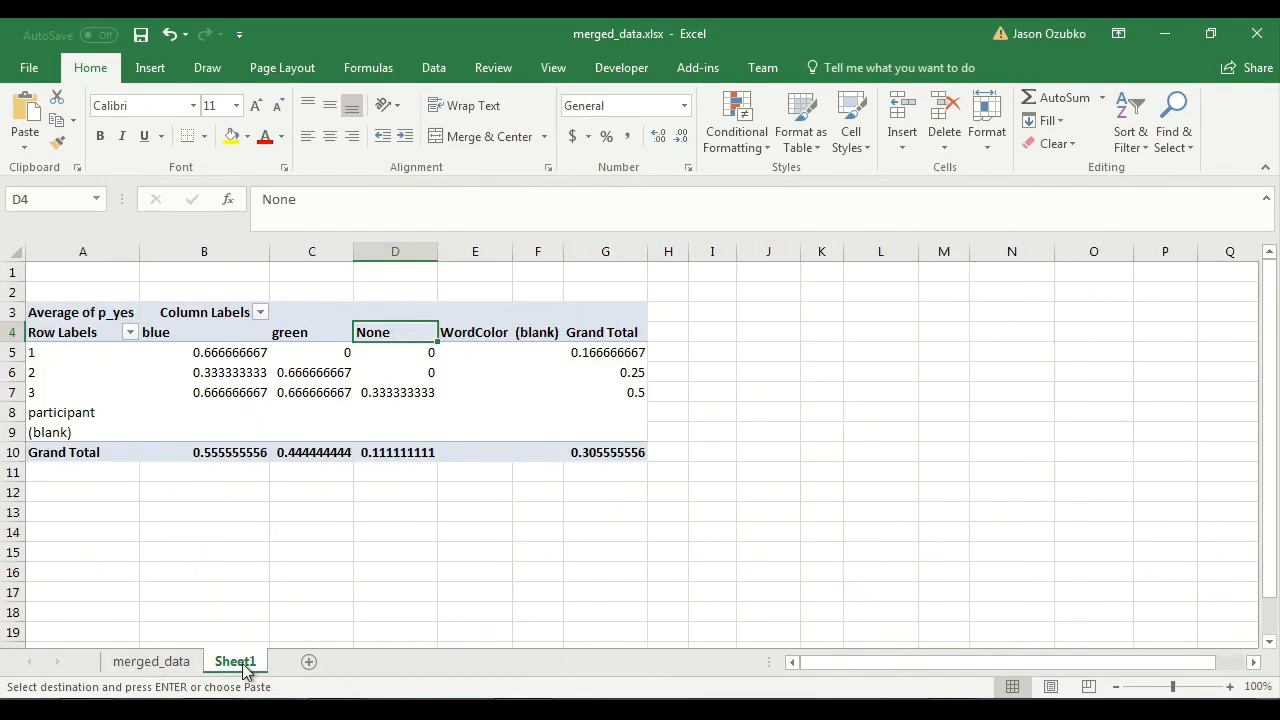
{"action": "left_click", "coordinate": [481, 396]}
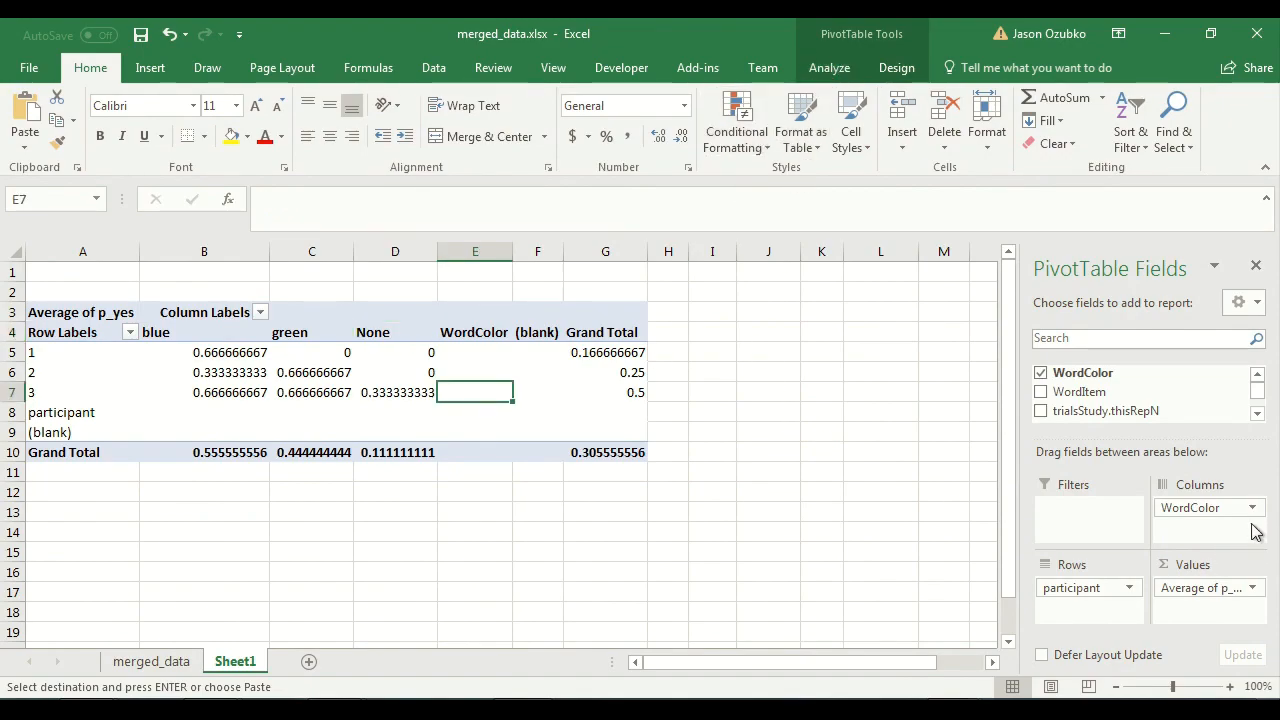
{"action": "left_click_drag", "start_coordinate": [1159, 440], "coordinate": [1157, 470]}
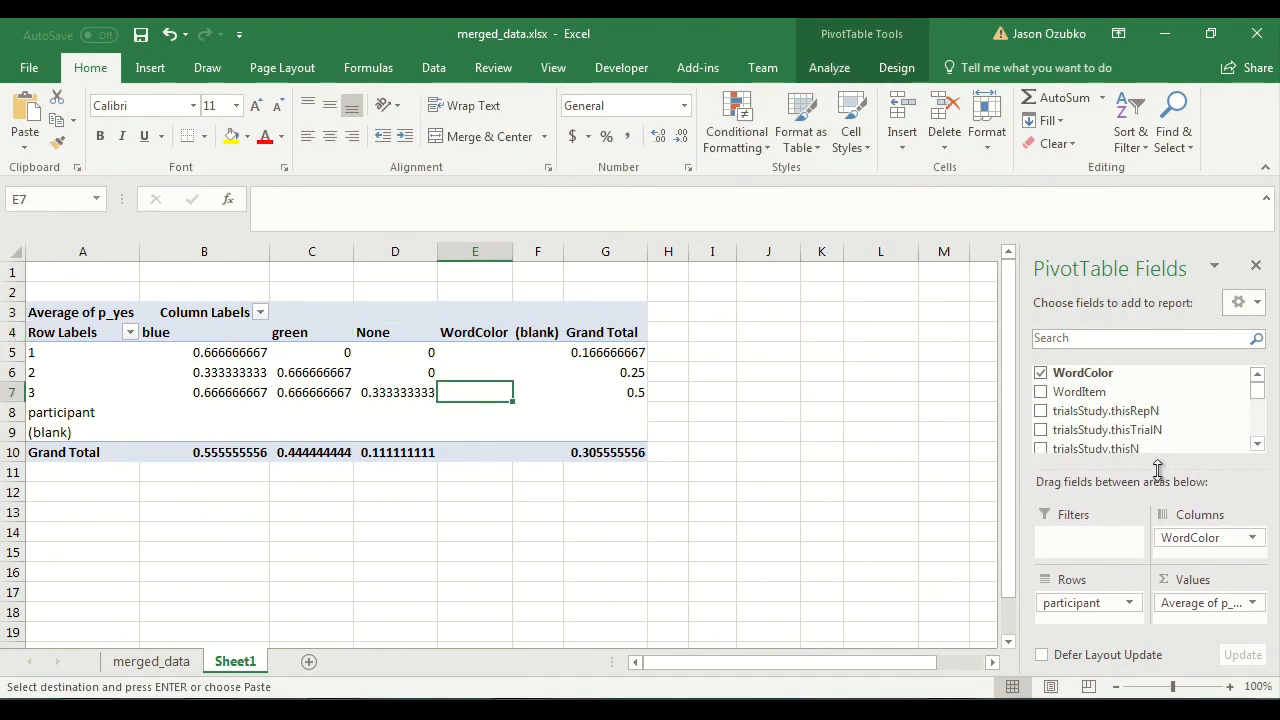
{"action": "left_click_drag", "start_coordinate": [1214, 537], "coordinate": [1180, 416]}
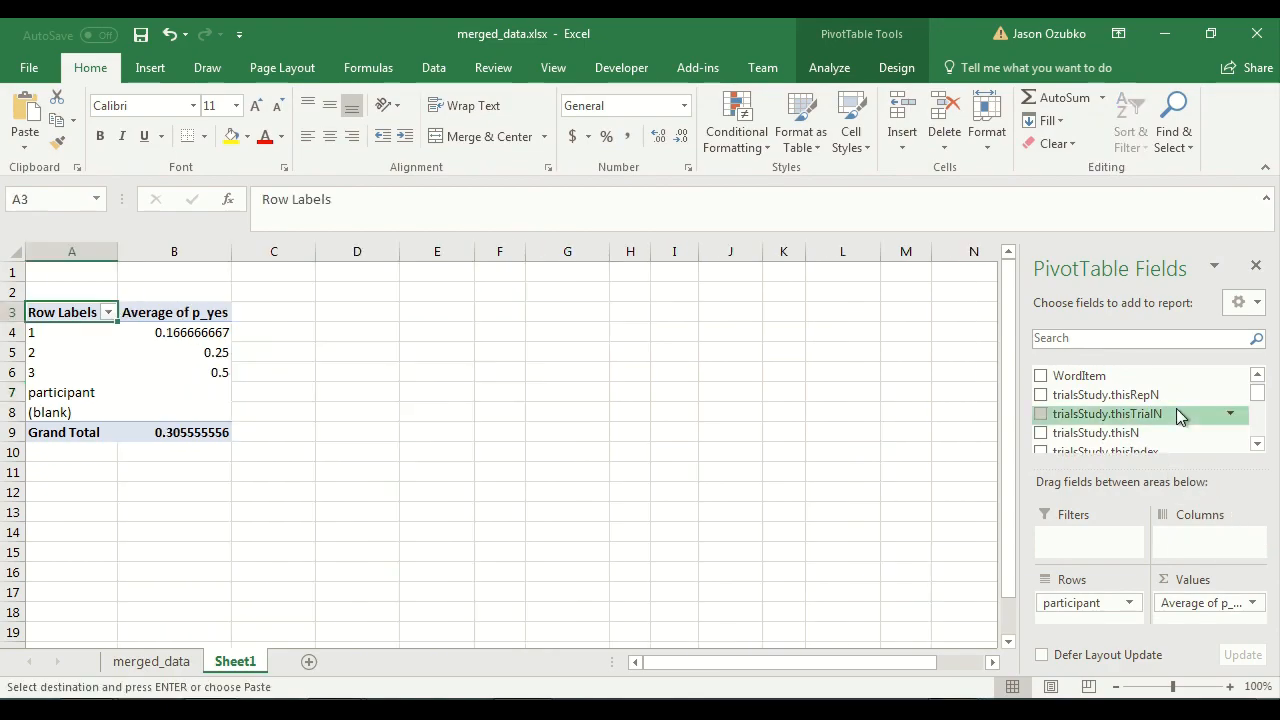
Look for old_new in the pivot field list and check merged_data columns A to V as the source range.
{"action": "left_click_drag", "start_coordinate": [1257, 397], "coordinate": [1274, 437]}
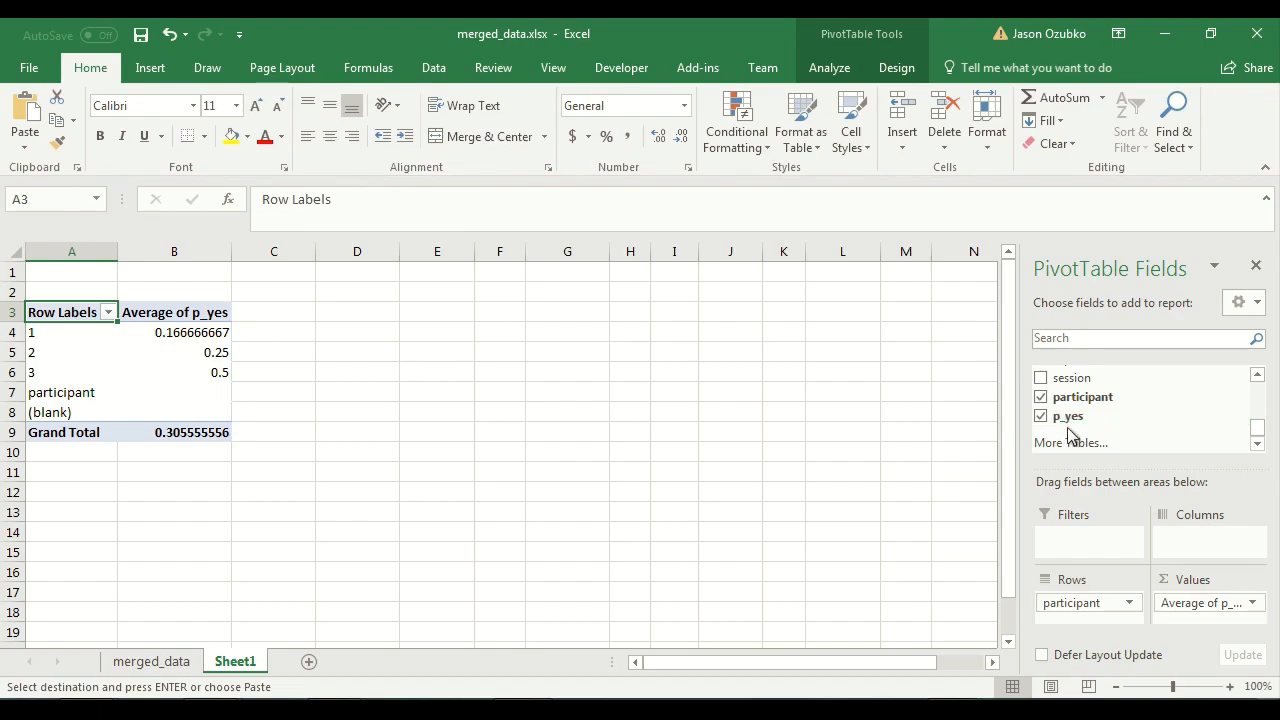
{"action": "left_click", "coordinate": [150, 661]}
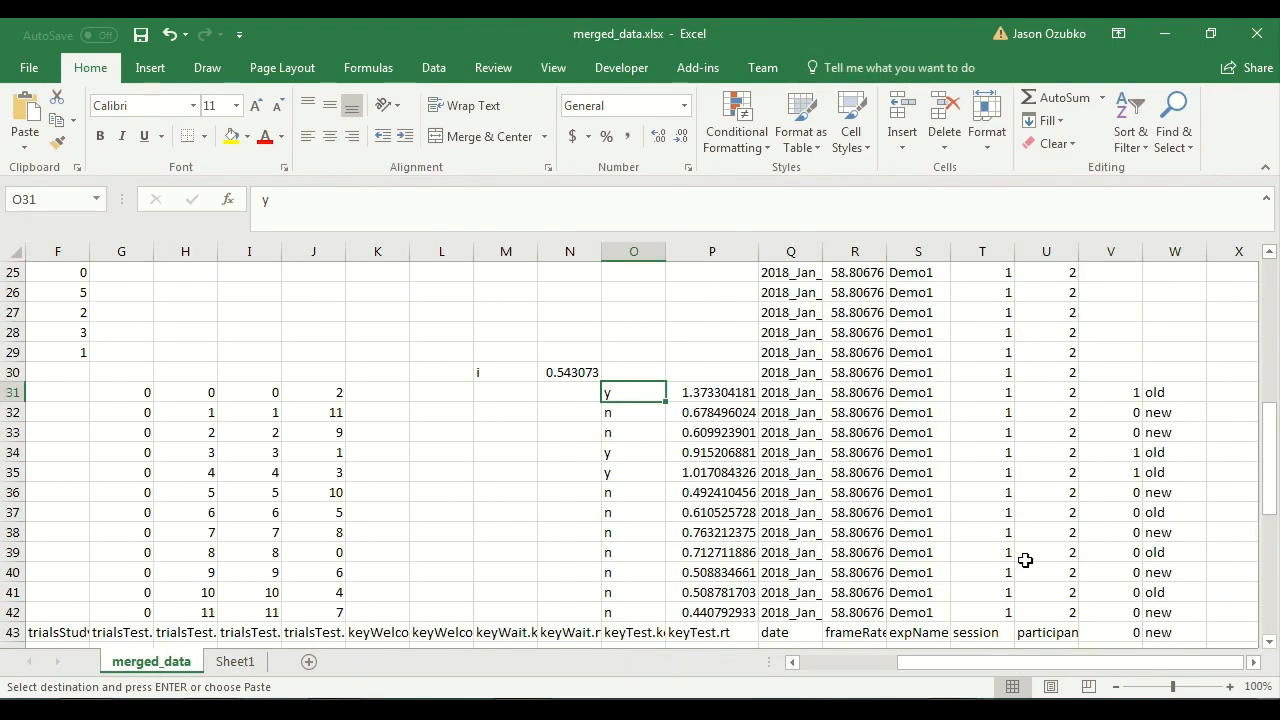
{"action": "left_click_drag", "start_coordinate": [1110, 251], "coordinate": [3, 186]}
{"action": "left_click_drag", "start_coordinate": [1035, 670], "coordinate": [1203, 673]}
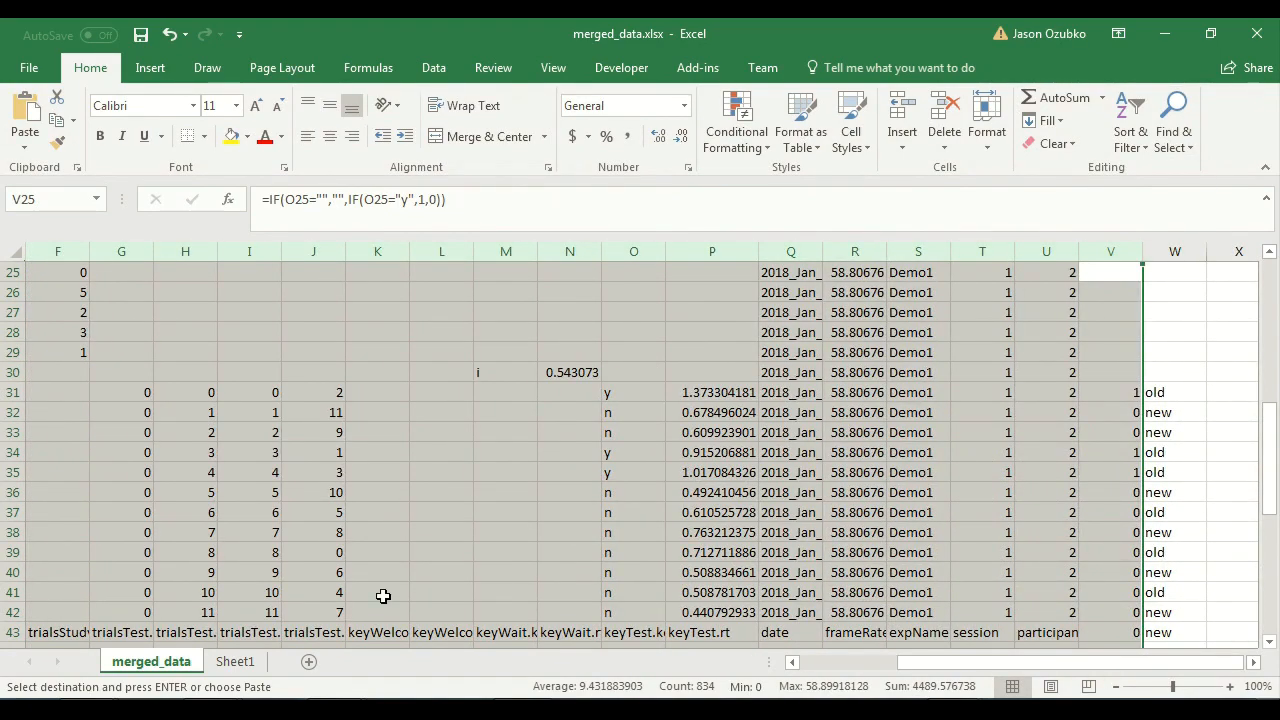
{"action": "left_click", "coordinate": [235, 661]}
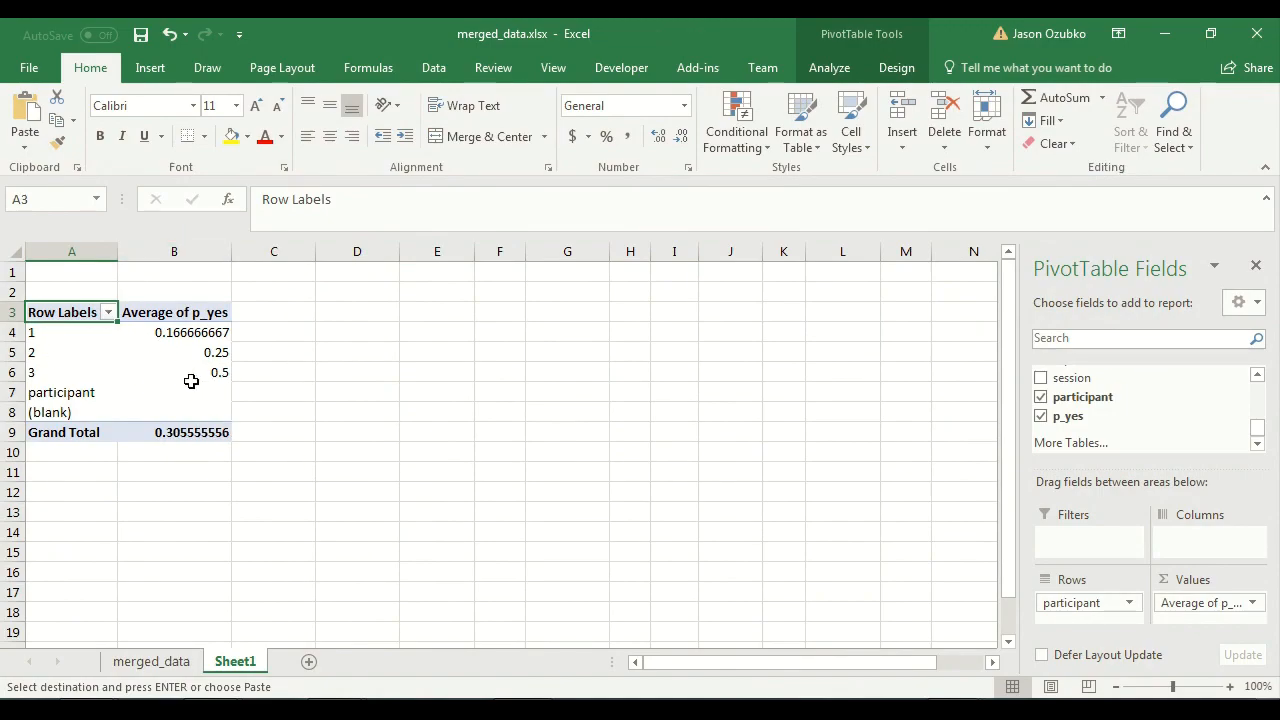
Change the pivot table's data source to merged_data!$A:$W so it includes the old_new column.
{"action": "left_click", "coordinate": [822, 70]}
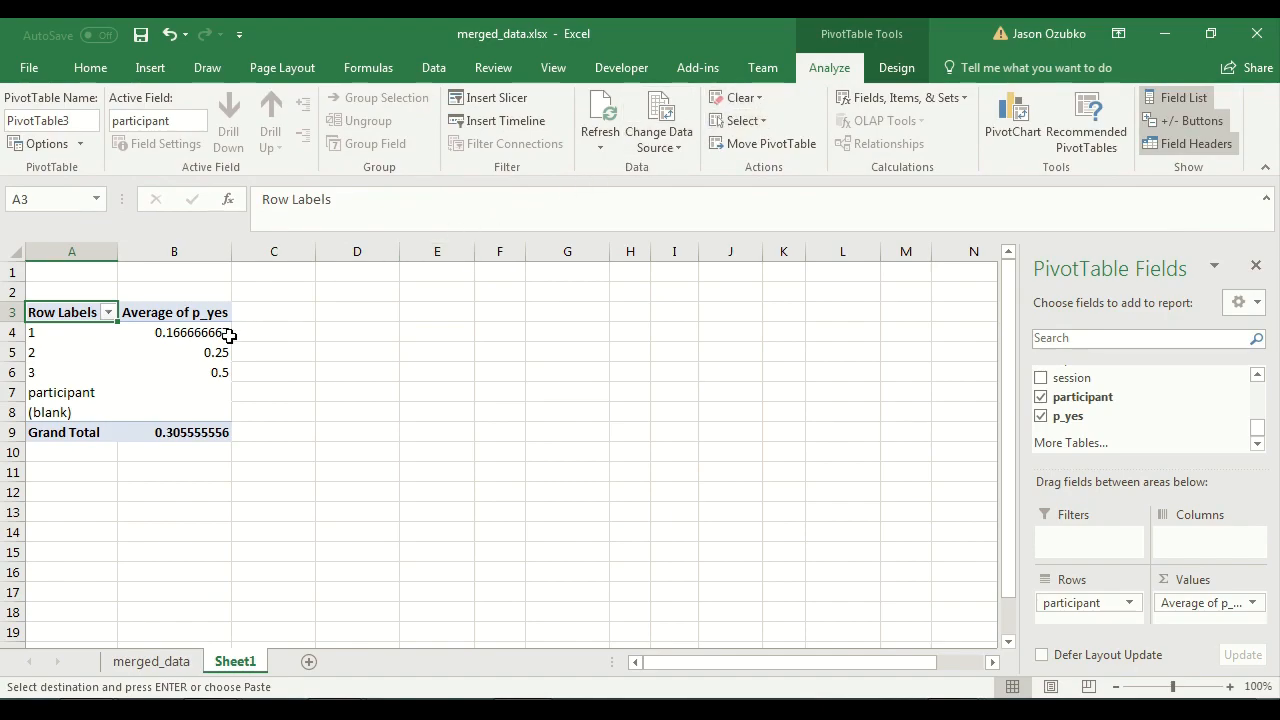
{"action": "right_click", "coordinate": [174, 362]}
{"action": "key", "text": "Escape"}
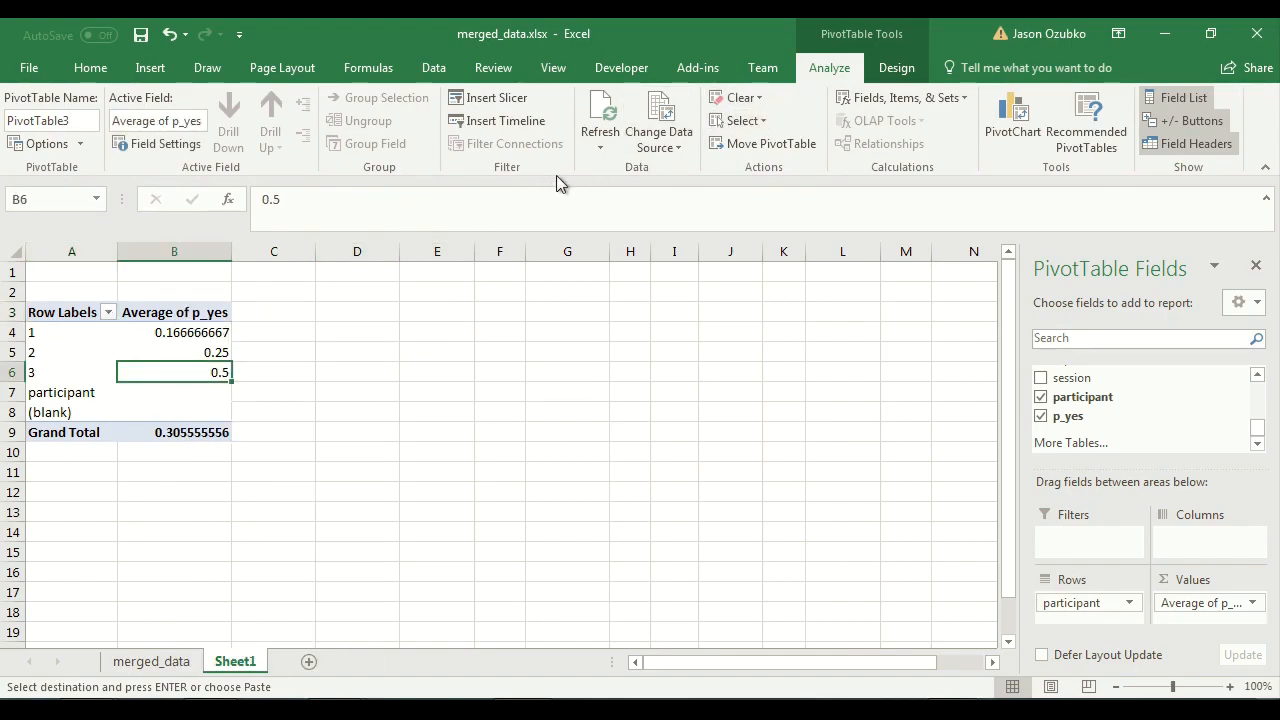
{"action": "left_click", "coordinate": [657, 110]}
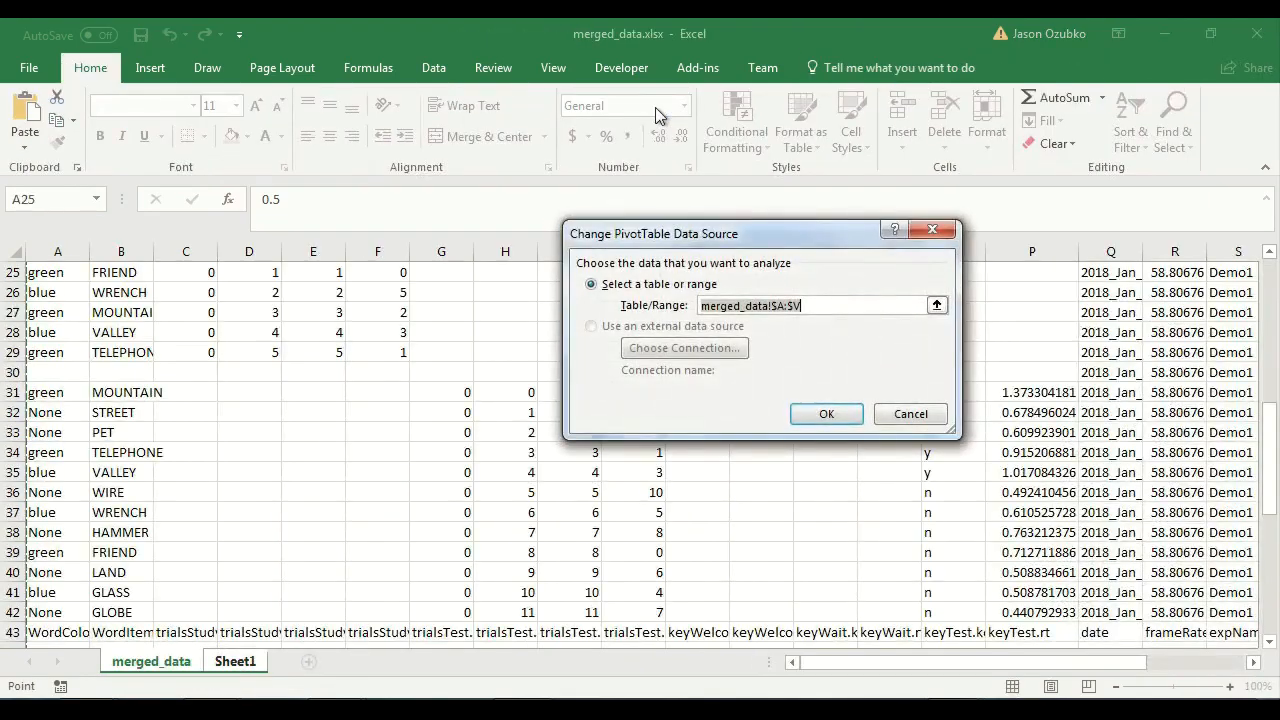
{"action": "scroll", "coordinate": [1145, 476], "scroll_direction": "up", "scroll_amount": 8}
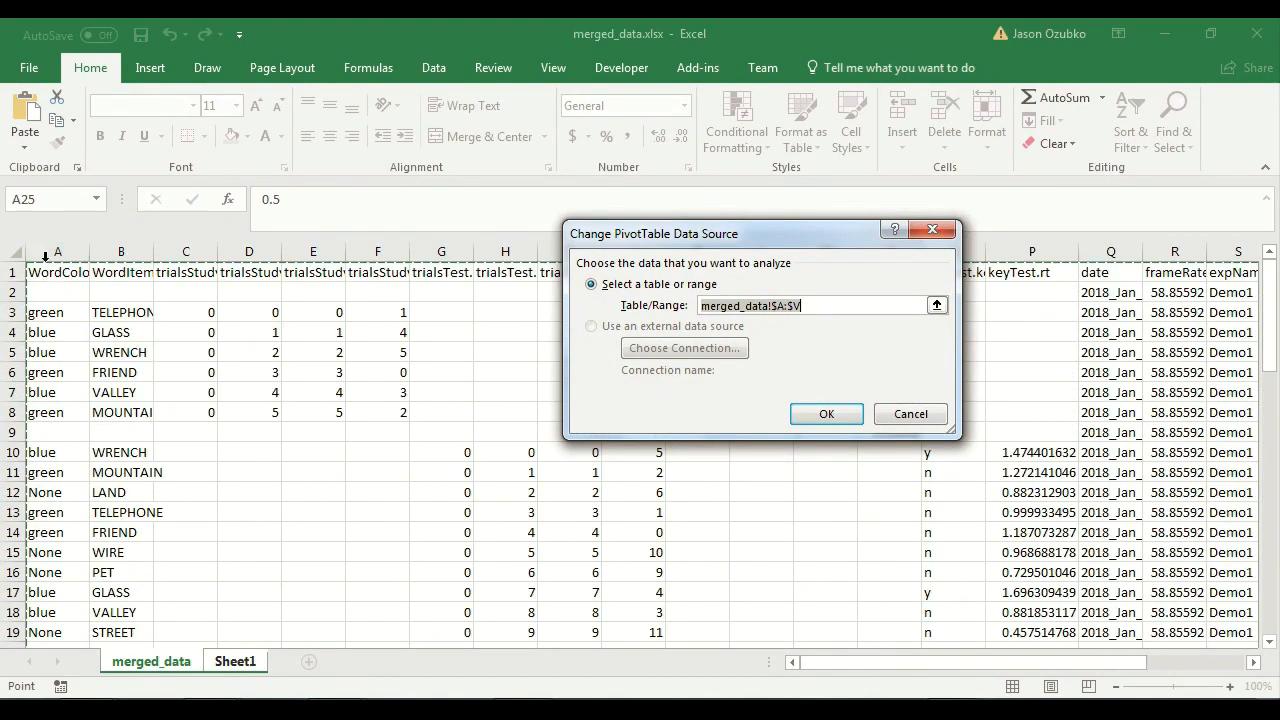
{"action": "left_click_drag", "start_coordinate": [45, 256], "coordinate": [1130, 446]}
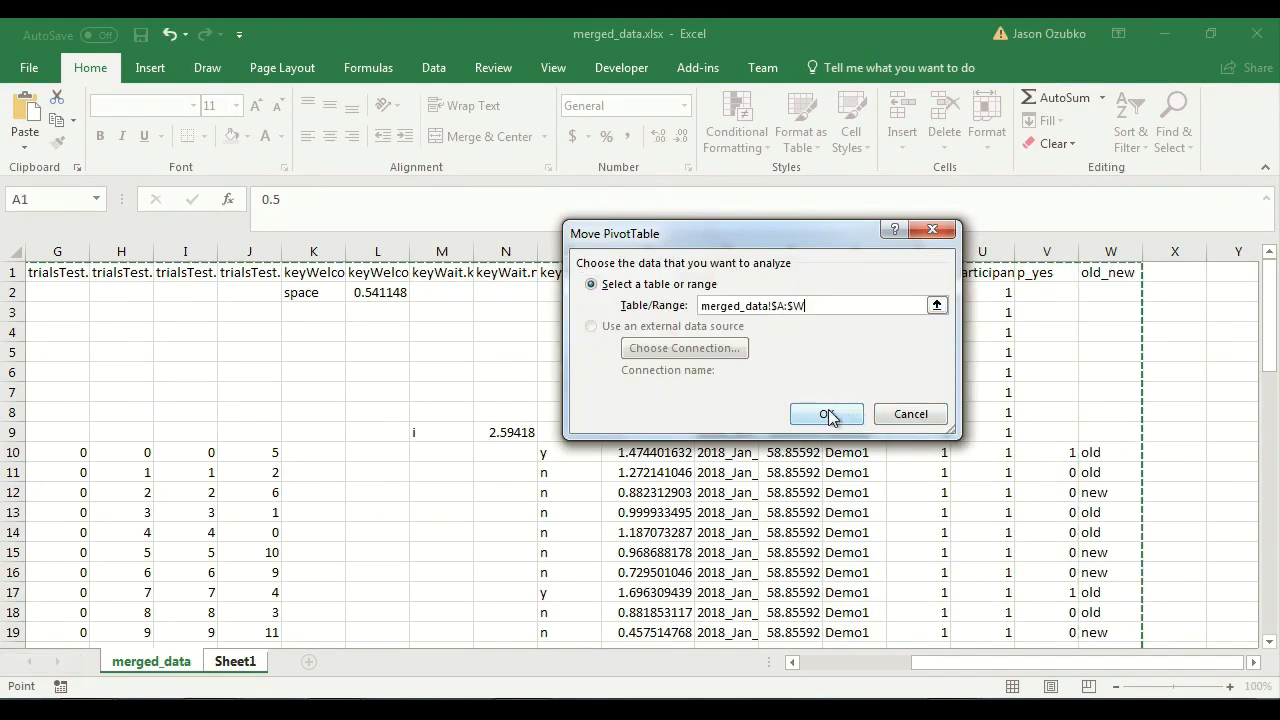
{"action": "left_click", "coordinate": [829, 414]}
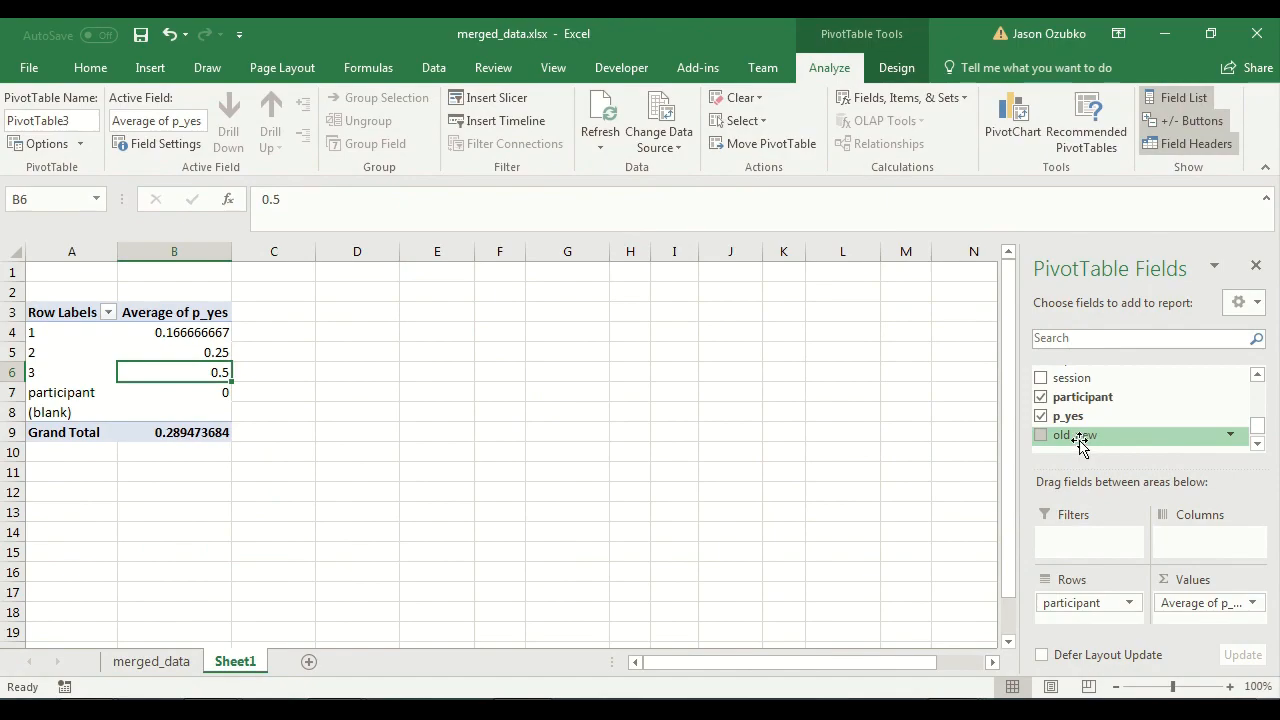
Add old_new to the pivot table's columns and compare the new and old averages for participants 1 to 3.
{"action": "left_click_drag", "start_coordinate": [1072, 440], "coordinate": [1190, 548]}
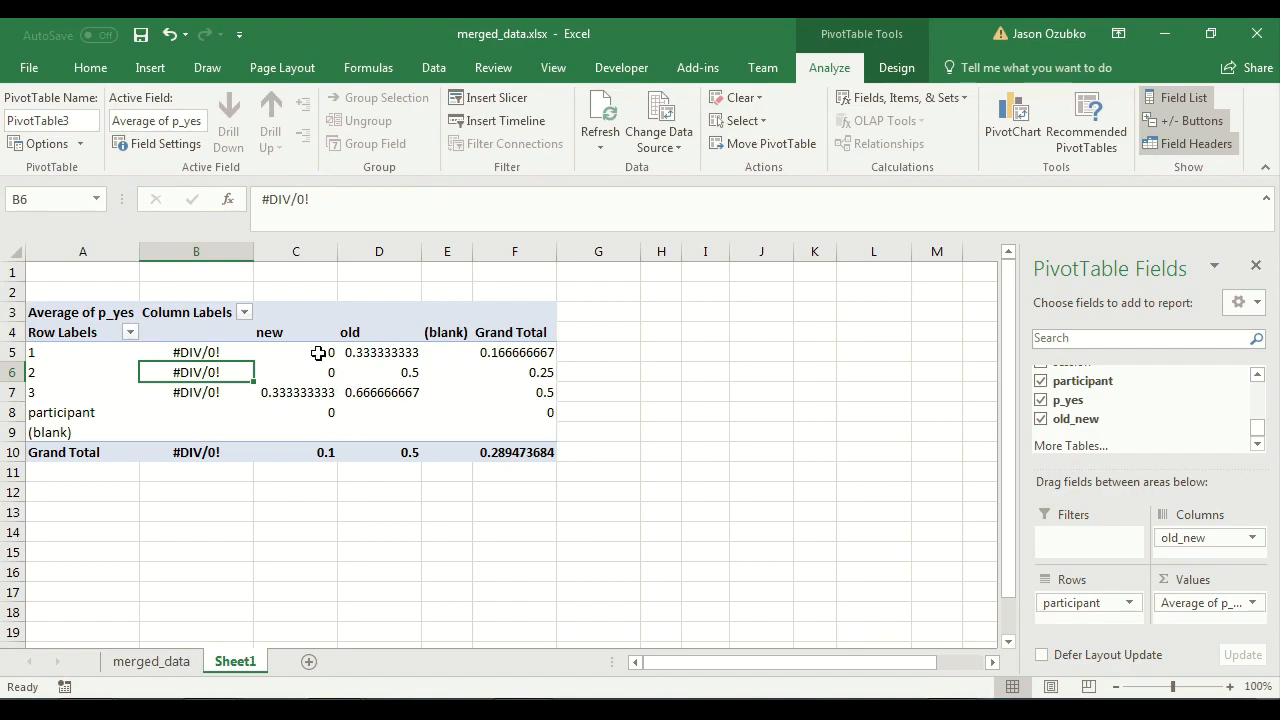
{"action": "left_click_drag", "start_coordinate": [318, 353], "coordinate": [316, 392]}
{"action": "left_click_drag", "start_coordinate": [380, 348], "coordinate": [380, 394]}
{"action": "left_click_drag", "start_coordinate": [294, 351], "coordinate": [297, 394]}
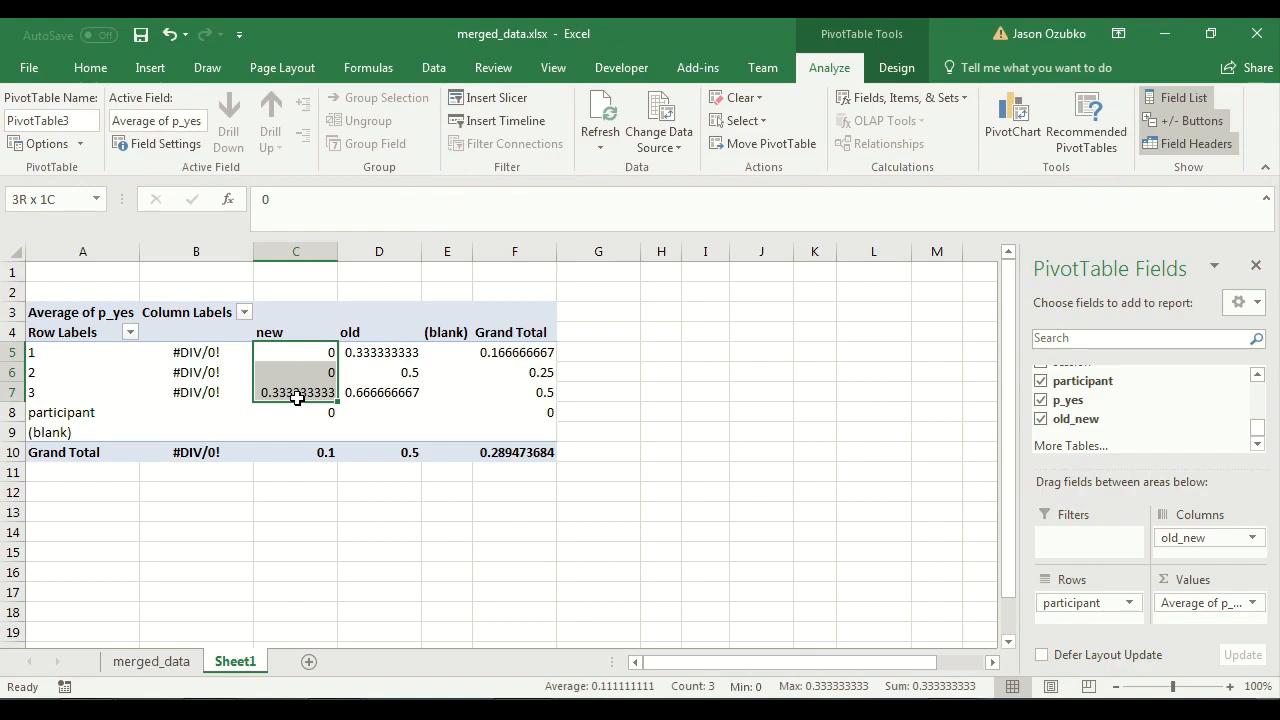
Switch to word_stimuli.xlsx and review the WordItem, OldNew and WordColor columns across all the listed words.
{"action": "left_click", "coordinate": [543, 560]}
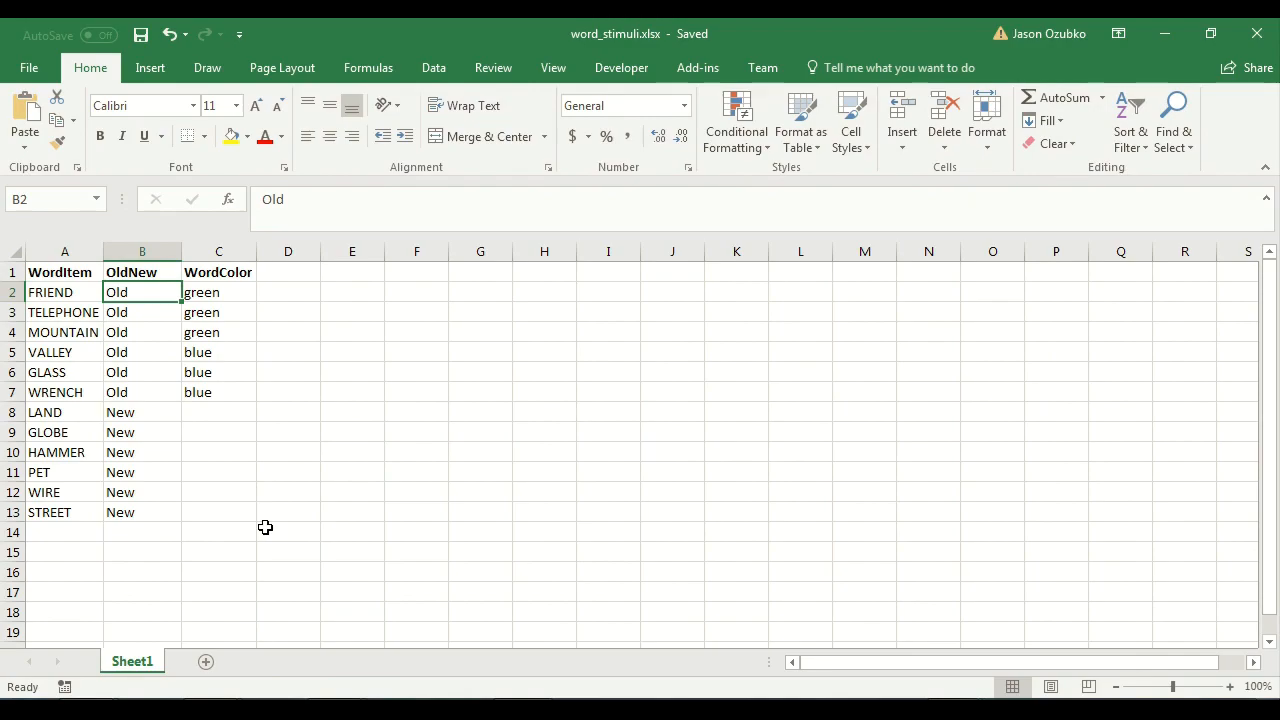
{"action": "left_click_drag", "start_coordinate": [250, 511], "coordinate": [43, 535]}
{"action": "left_click_drag", "start_coordinate": [125, 294], "coordinate": [132, 518]}
{"action": "left_click_drag", "start_coordinate": [195, 395], "coordinate": [200, 292]}
{"action": "left_click_drag", "start_coordinate": [54, 291], "coordinate": [57, 511]}
{"action": "left_click", "coordinate": [133, 295]}
{"action": "left_click_drag", "start_coordinate": [133, 295], "coordinate": [160, 508]}
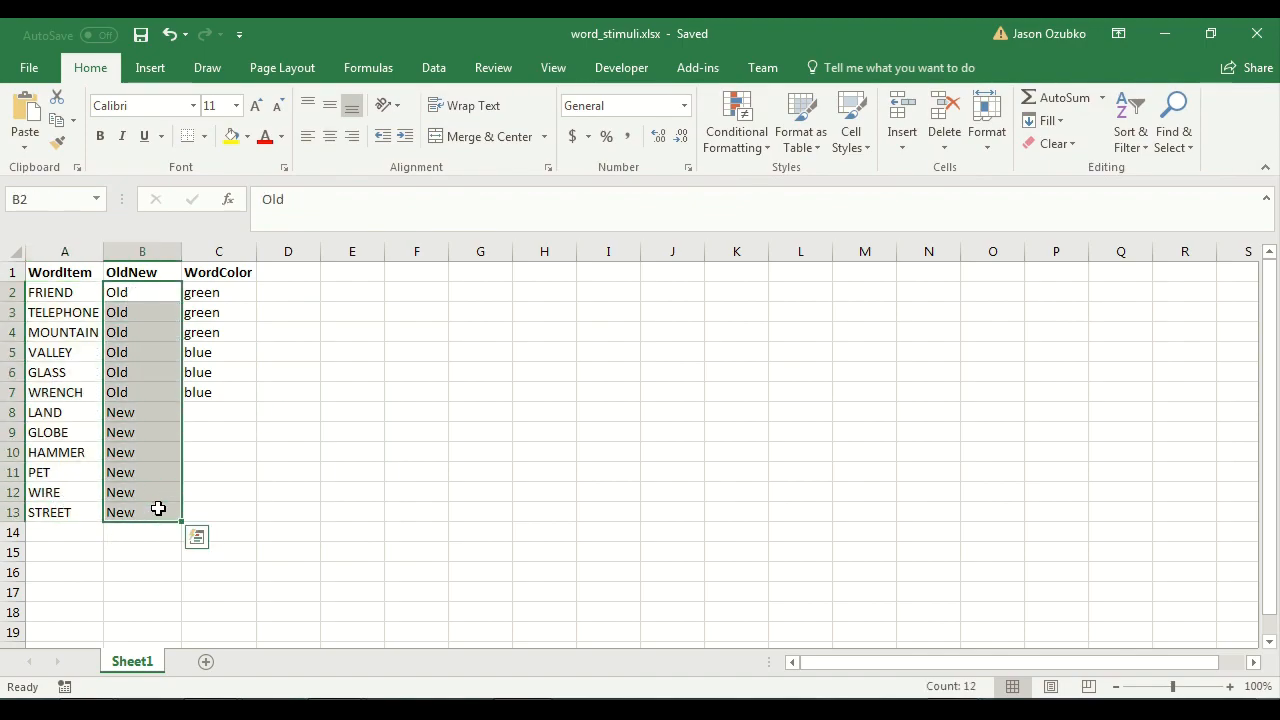
{"action": "left_click", "coordinate": [212, 426]}
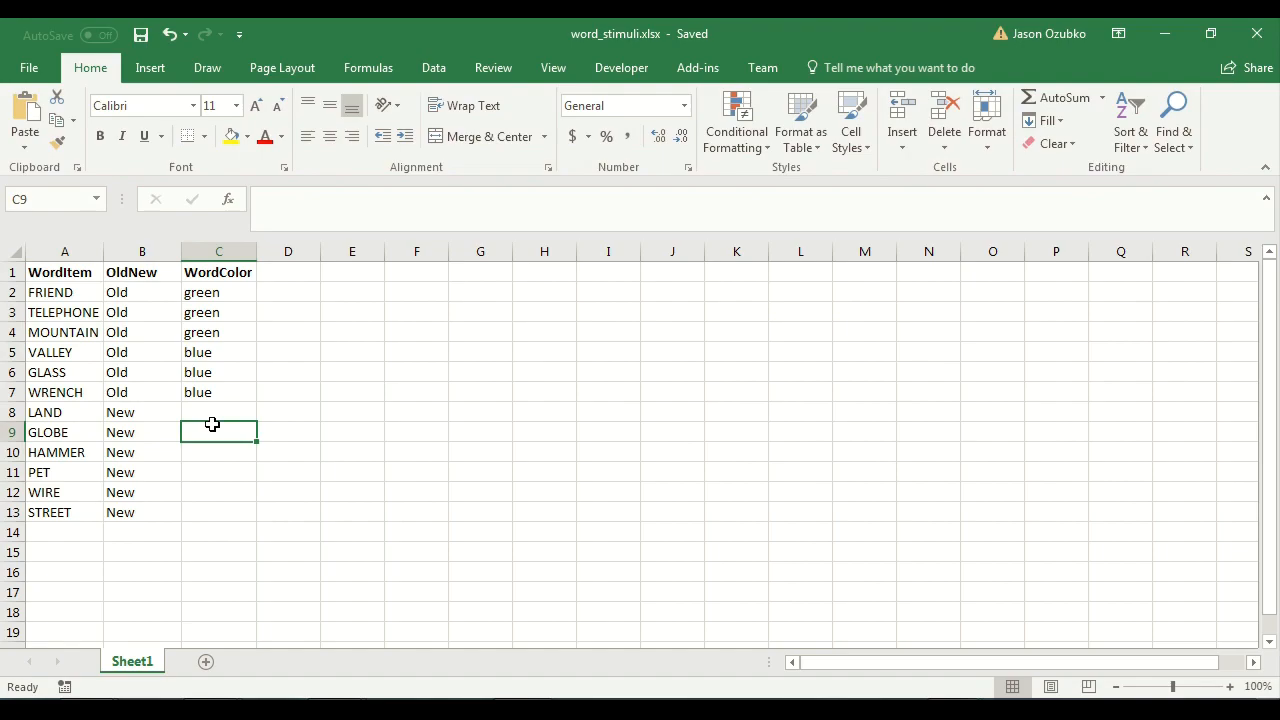
Insert a new column between WordItem and OldNew and title it ItemType.
{"action": "right_click", "coordinate": [150, 251]}
{"action": "key", "text": "Escape"}
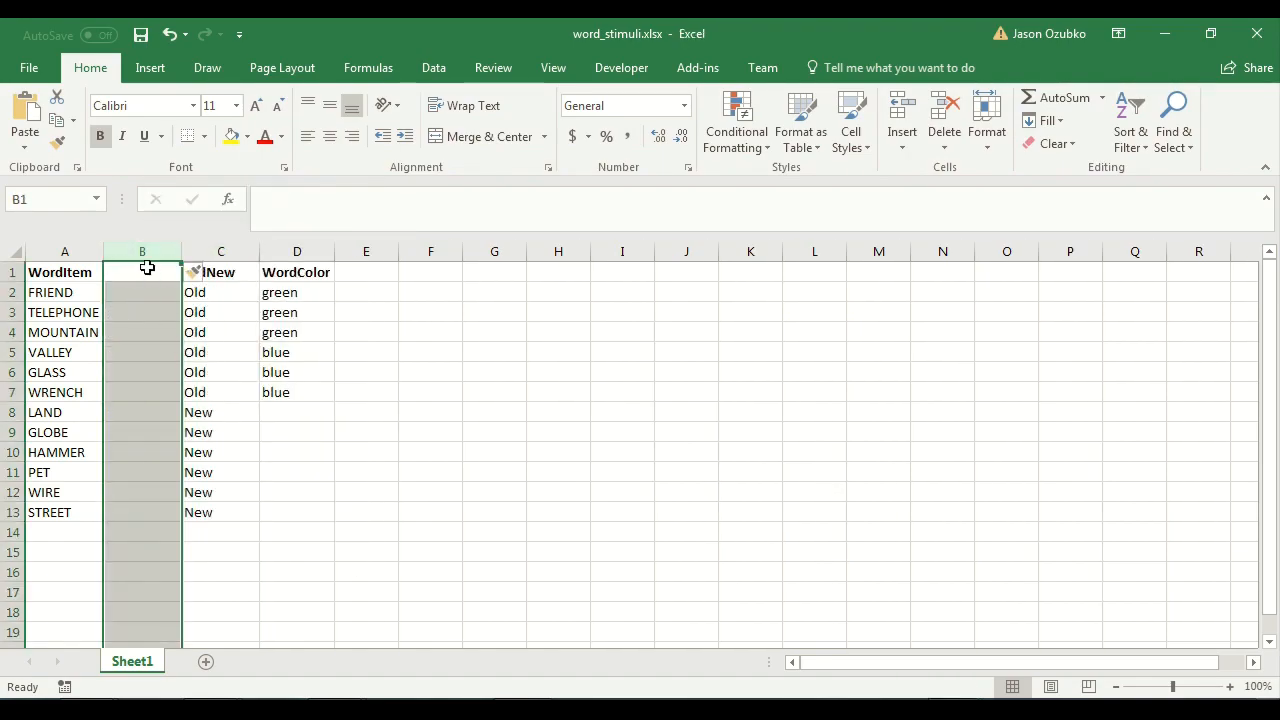
{"action": "left_click", "coordinate": [146, 272]}
{"action": "type", "text": "S"}
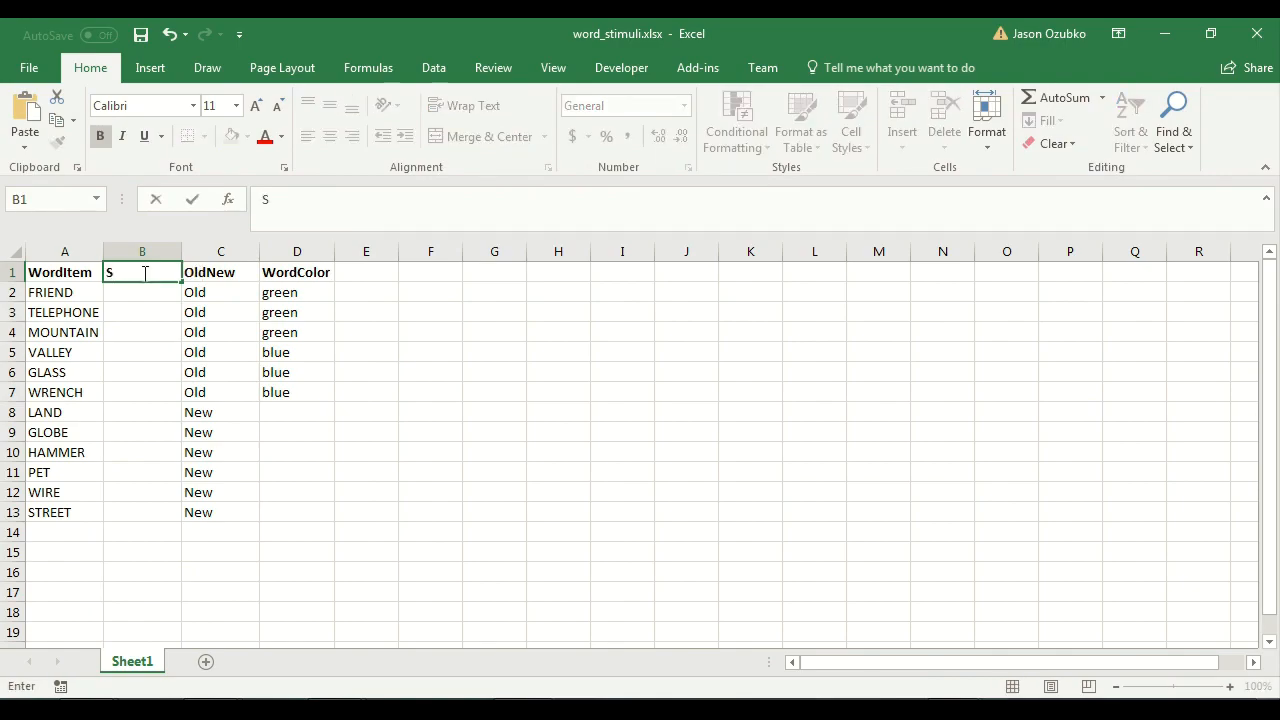
{"action": "type", "text": "temType"}
{"action": "key", "text": "Return"}
Fill ItemType for FRIEND through WRENCH with Person, Object, Place, Place, Object and Object.
{"action": "type", "text": "Person"}
{"action": "key", "text": "Return"}
{"action": "type", "text": "Oj"}
{"action": "key", "text": "BackSpace"}
{"action": "type", "text": "bject"}
{"action": "key", "text": "Return"}
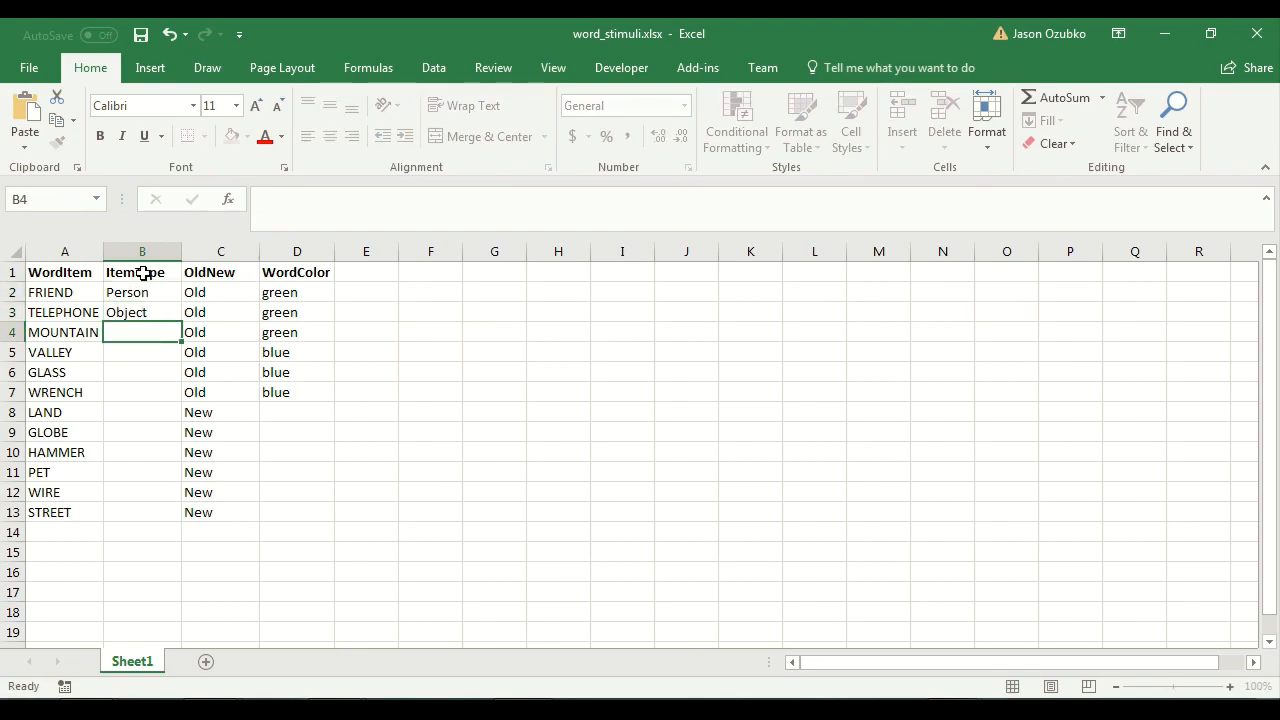
{"action": "type", "text": "P"}
{"action": "key", "text": "Return"}
{"action": "type", "text": "P"}
{"action": "key", "text": "Return"}
{"action": "type", "text": "Object"}
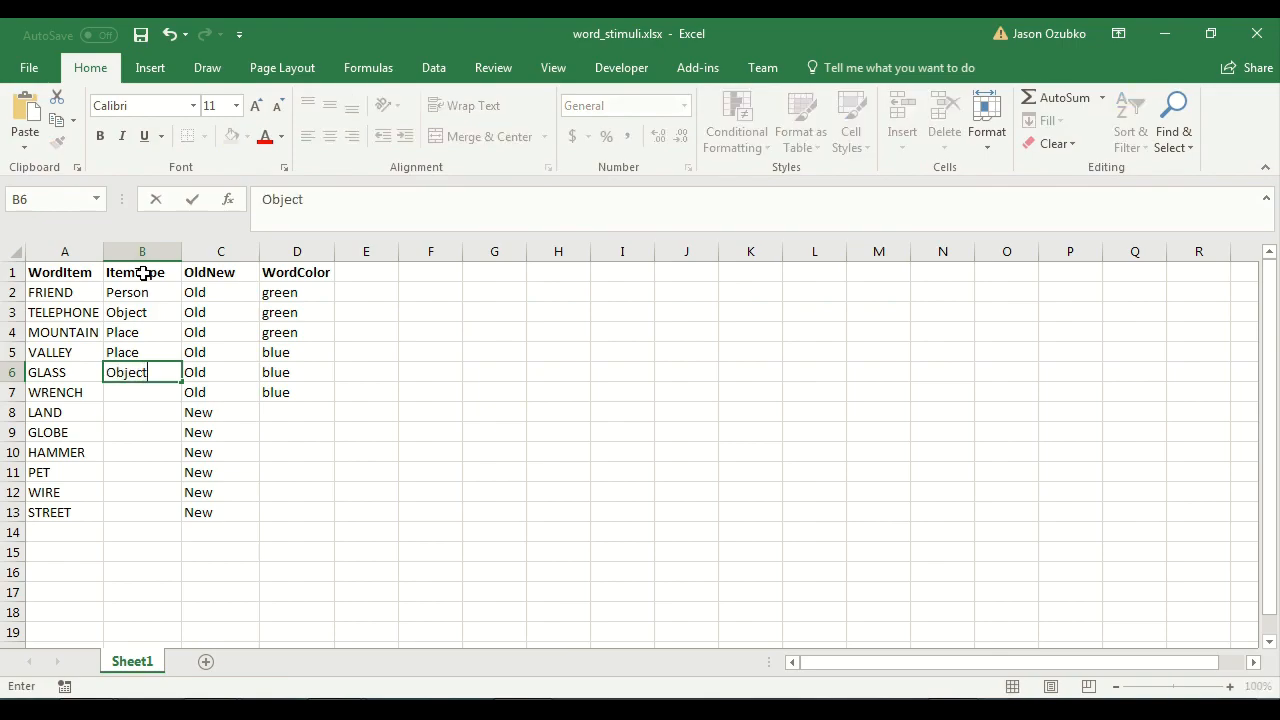
{"action": "key", "text": "Return"}
{"action": "type", "text": "O"}
{"action": "key", "text": "Return"}
{"action": "key", "text": "Return"}
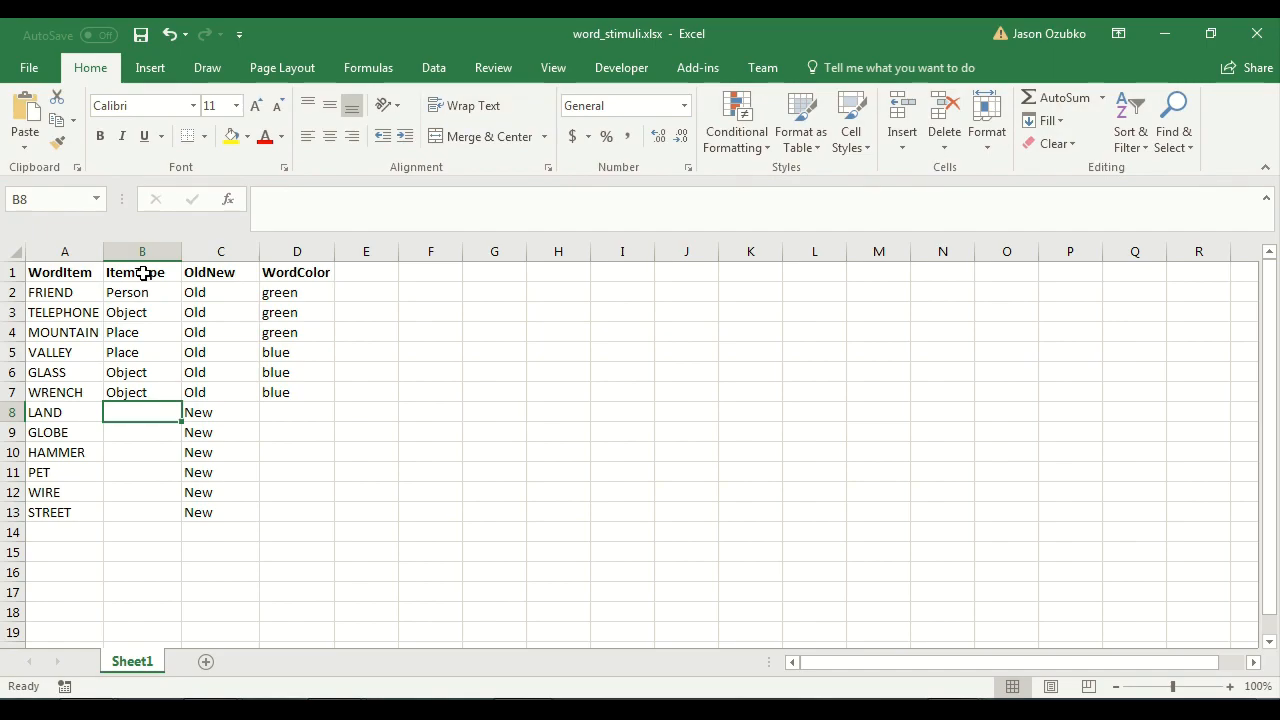
Delete the ItemType column from the word stimuli sheet.
{"action": "right_click", "coordinate": [142, 251]}
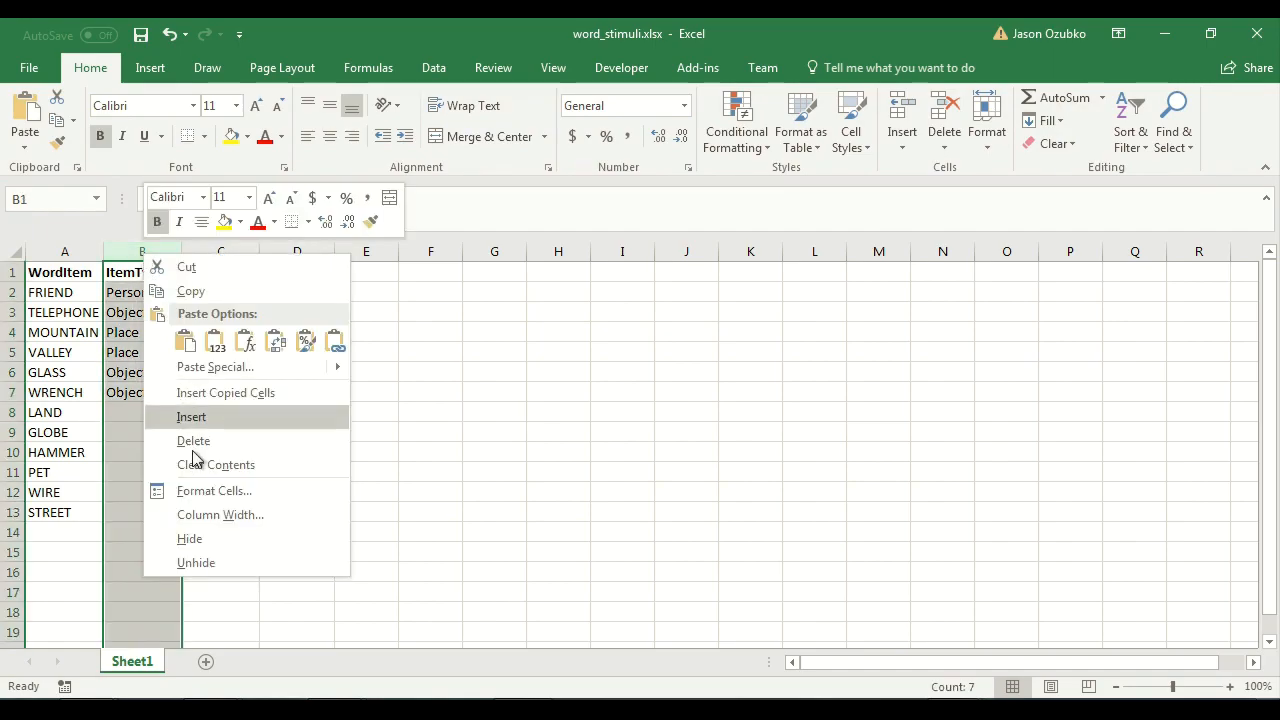
{"action": "left_click", "coordinate": [204, 449]}
{"action": "left_click", "coordinate": [224, 431]}
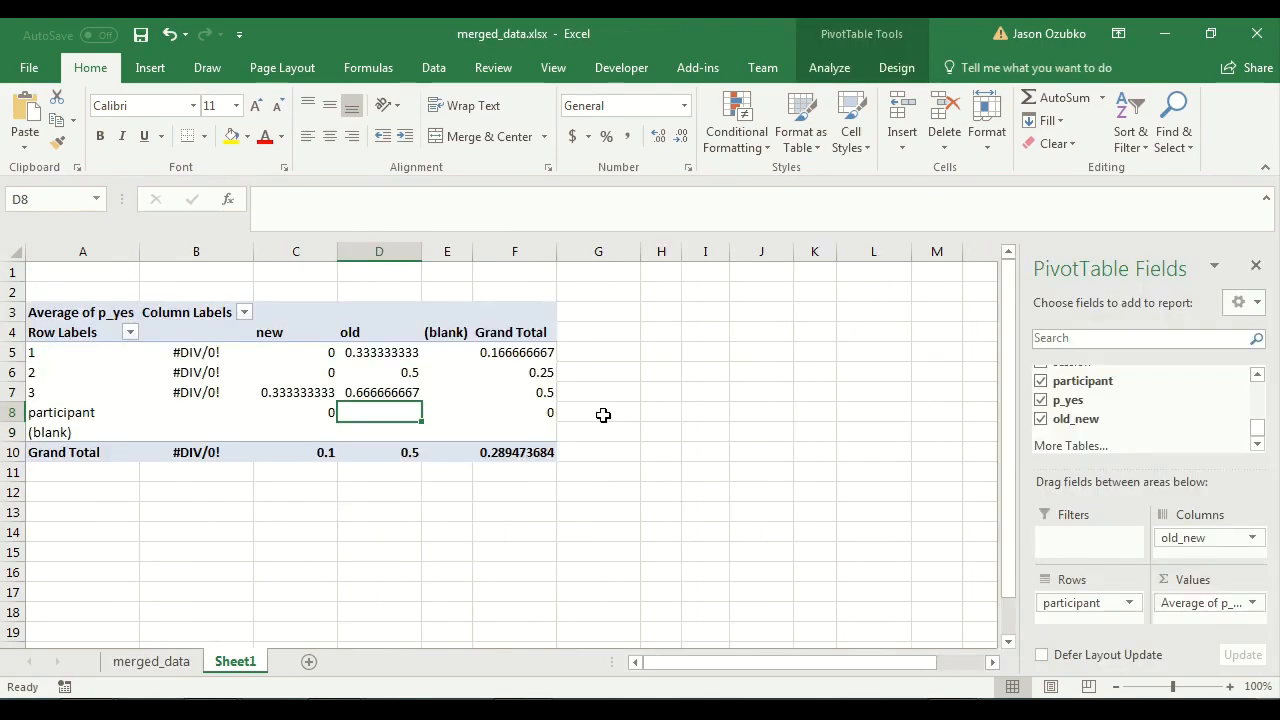
Return to merged_data.xlsx and examine the extra participant row in the Sheet1 pivot table.
{"action": "left_click", "coordinate": [333, 508]}
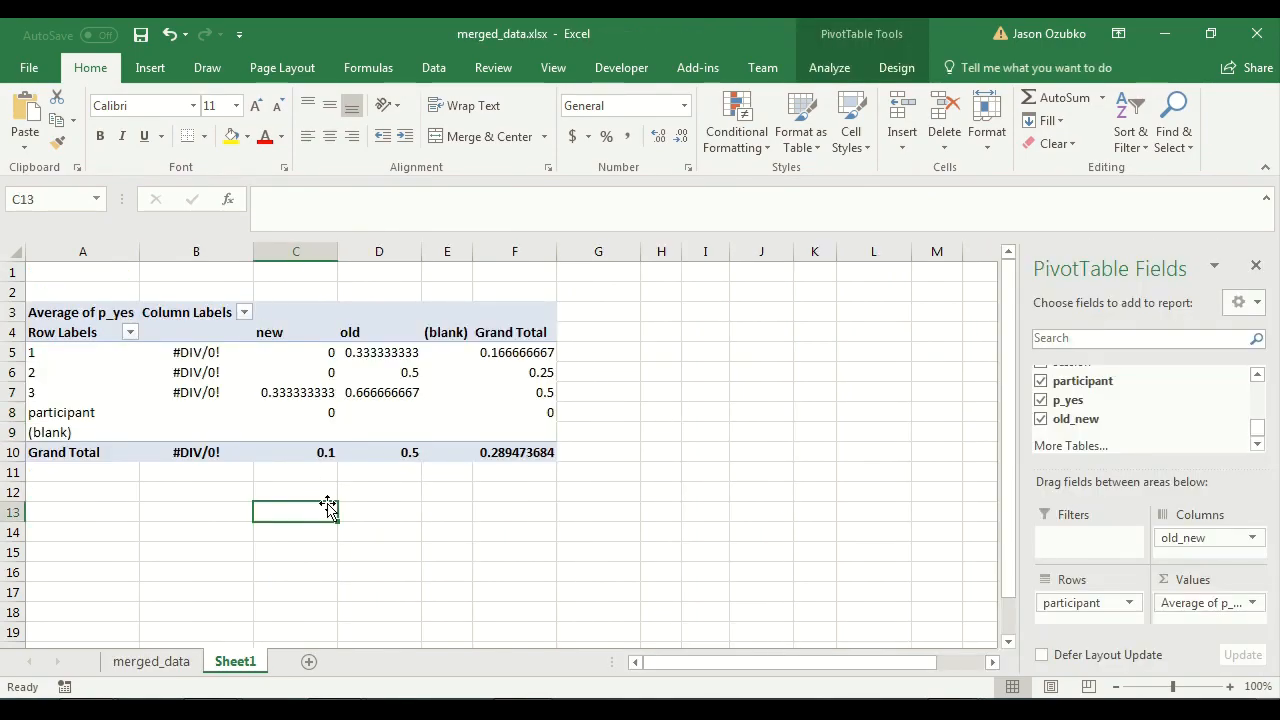
{"action": "left_click", "coordinate": [357, 478]}
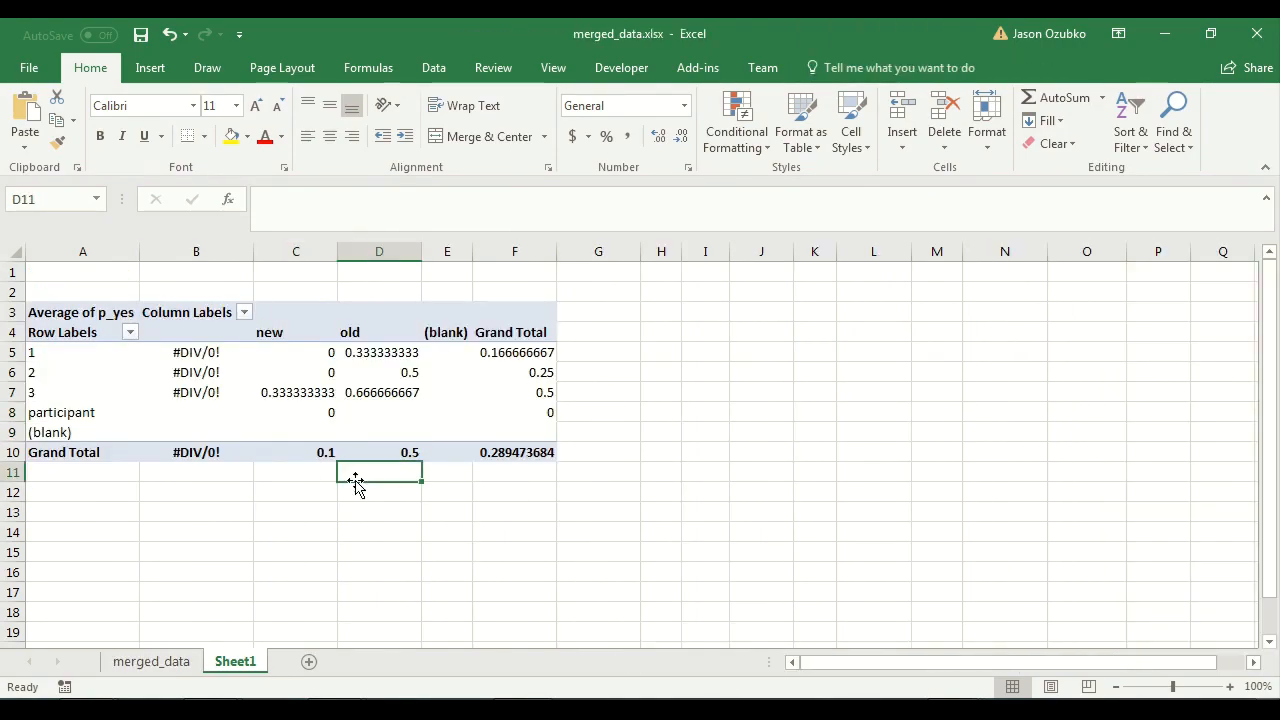
{"action": "left_click", "coordinate": [30, 412]}
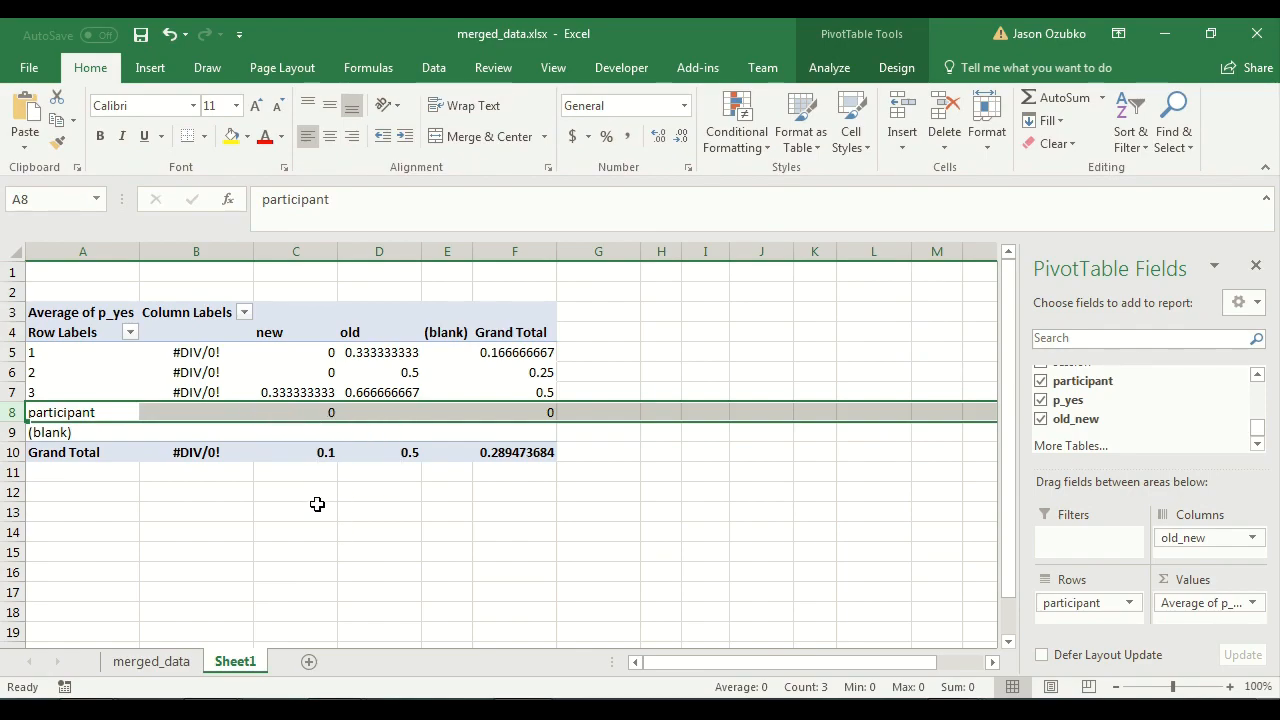
{"action": "left_click", "coordinate": [296, 390]}
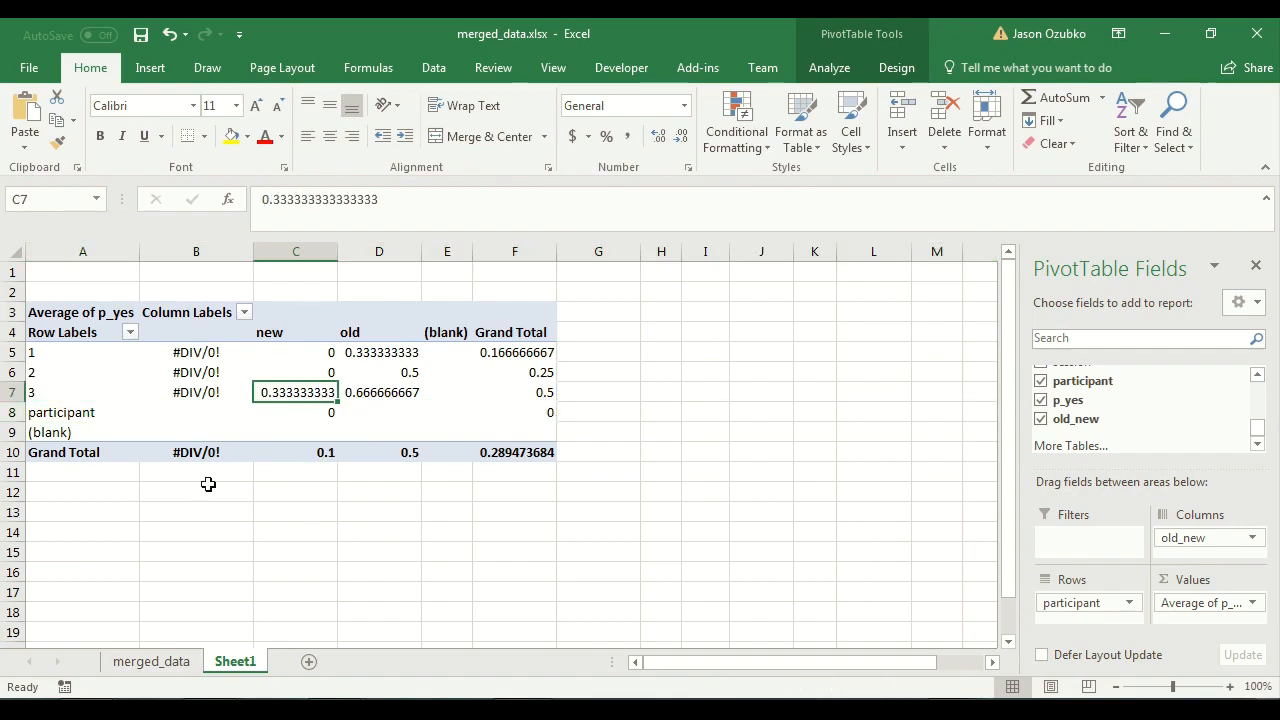
Inspect the repeated header row 22 in merged_data, including its p_yes and old_new formulas in V22 and W22.
{"action": "left_click", "coordinate": [152, 662]}
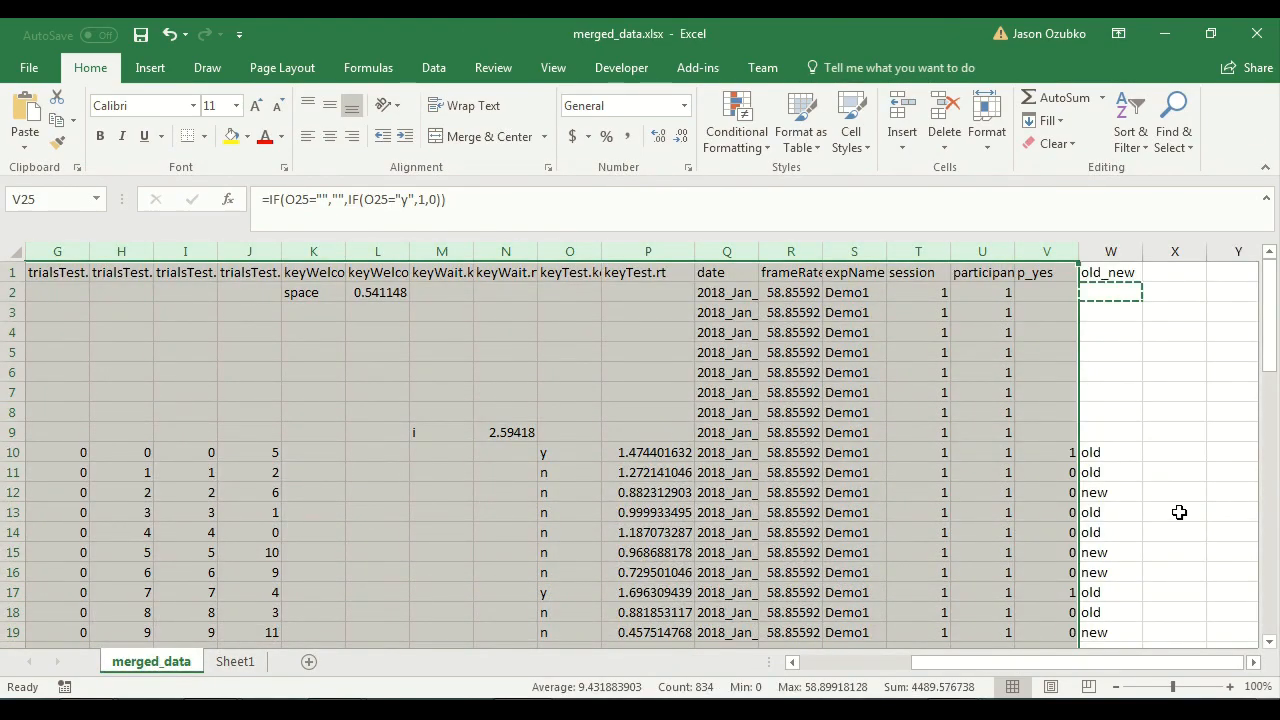
{"action": "scroll", "coordinate": [1172, 515], "scroll_direction": "down", "scroll_amount": 4}
{"action": "left_click", "coordinate": [1108, 452]}
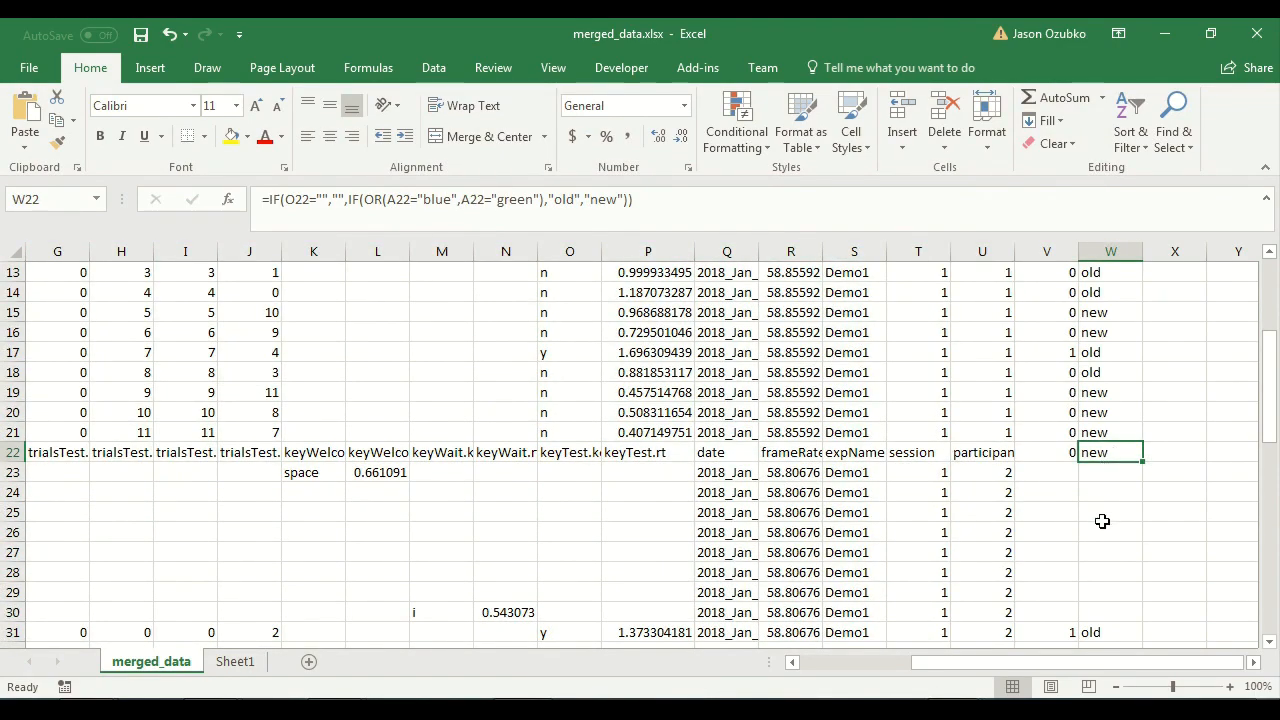
{"action": "key", "text": "Left"}
{"action": "key", "text": "Left"}
{"action": "key", "text": "Left"}
{"action": "key", "text": "Left"}
{"action": "key", "text": "Left"}
{"action": "key", "text": "Left"}
{"action": "key", "text": "Left"}
{"action": "key", "text": "Left"}
{"action": "key", "text": "Left"}
{"action": "key", "text": "Left"}
{"action": "key", "text": "Left"}
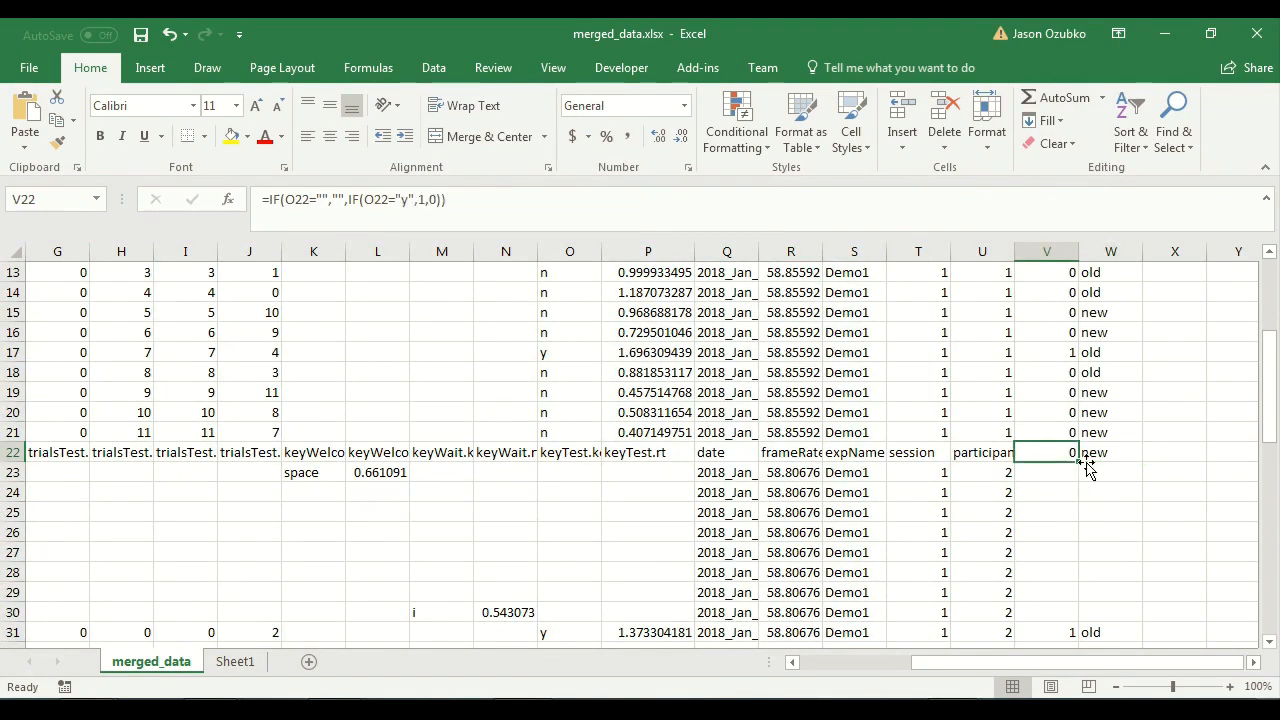
{"action": "key", "text": "Right"}
{"action": "key", "text": "Right"}
{"action": "key", "text": "Right"}
{"action": "key", "text": "Right"}
{"action": "key", "text": "Right"}
{"action": "key", "text": "Right"}
{"action": "key", "text": "Right"}
{"action": "key", "text": "Right"}
{"action": "key", "text": "Right"}
{"action": "key", "text": "Right"}
{"action": "key", "text": "Right"}
{"action": "key", "text": "Right"}
{"action": "key", "text": "Right"}
{"action": "key", "text": "Left"}
{"action": "key", "text": "Left"}
{"action": "key", "text": "Left"}
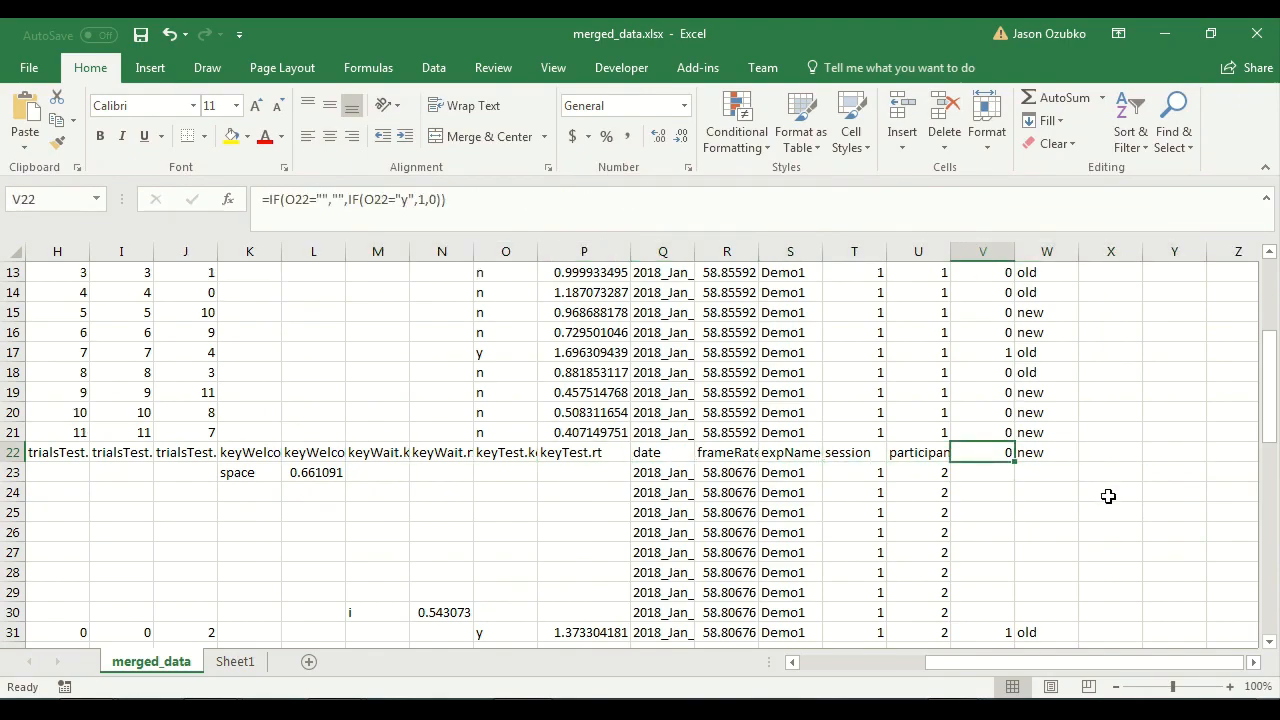
Compare the p_yes and old_new formulas in V22 and W22 with the header text they reference in O22.
{"action": "key", "text": "Right"}
{"action": "key", "text": "Left"}
{"action": "key", "text": "Right"}
{"action": "key", "text": "Left"}
{"action": "key", "text": "Right"}
{"action": "key", "text": "Left"}
{"action": "key", "text": "Right"}
{"action": "key", "text": "Left"}
{"action": "left_click", "coordinate": [499, 199]}
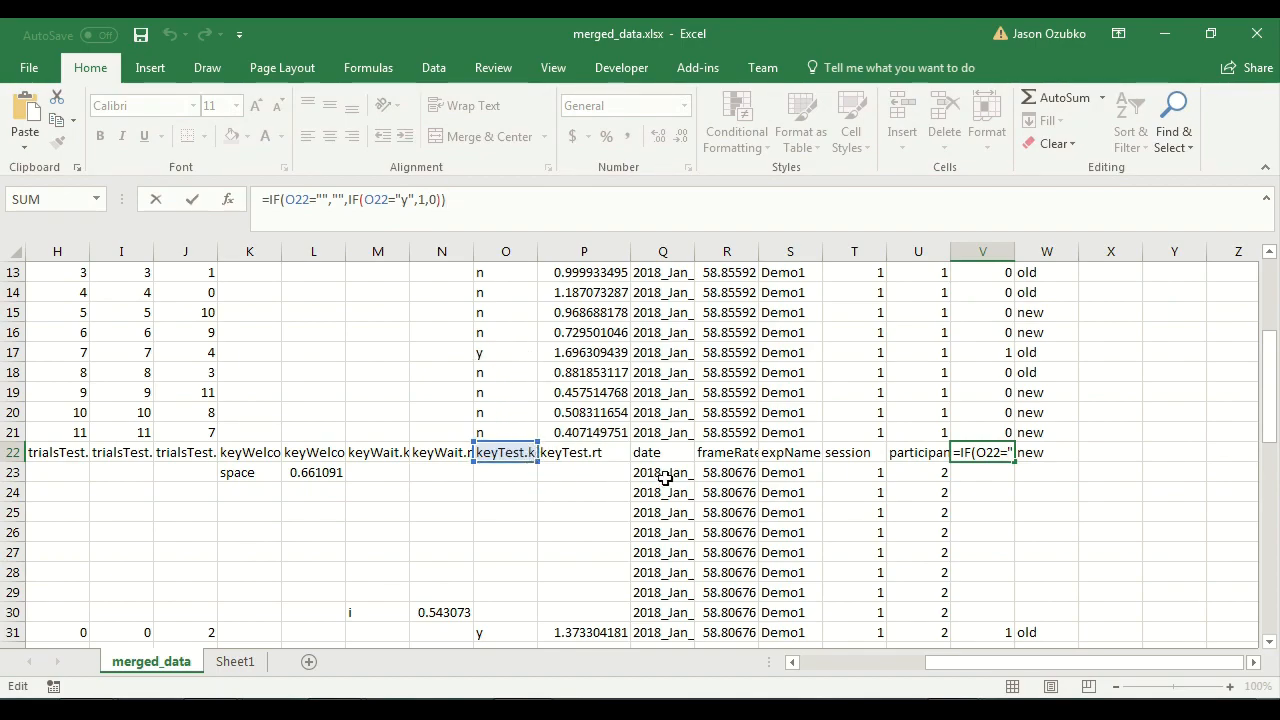
{"action": "left_click_drag", "start_coordinate": [977, 452], "coordinate": [1033, 452]}
{"action": "left_click", "coordinate": [1032, 452]}
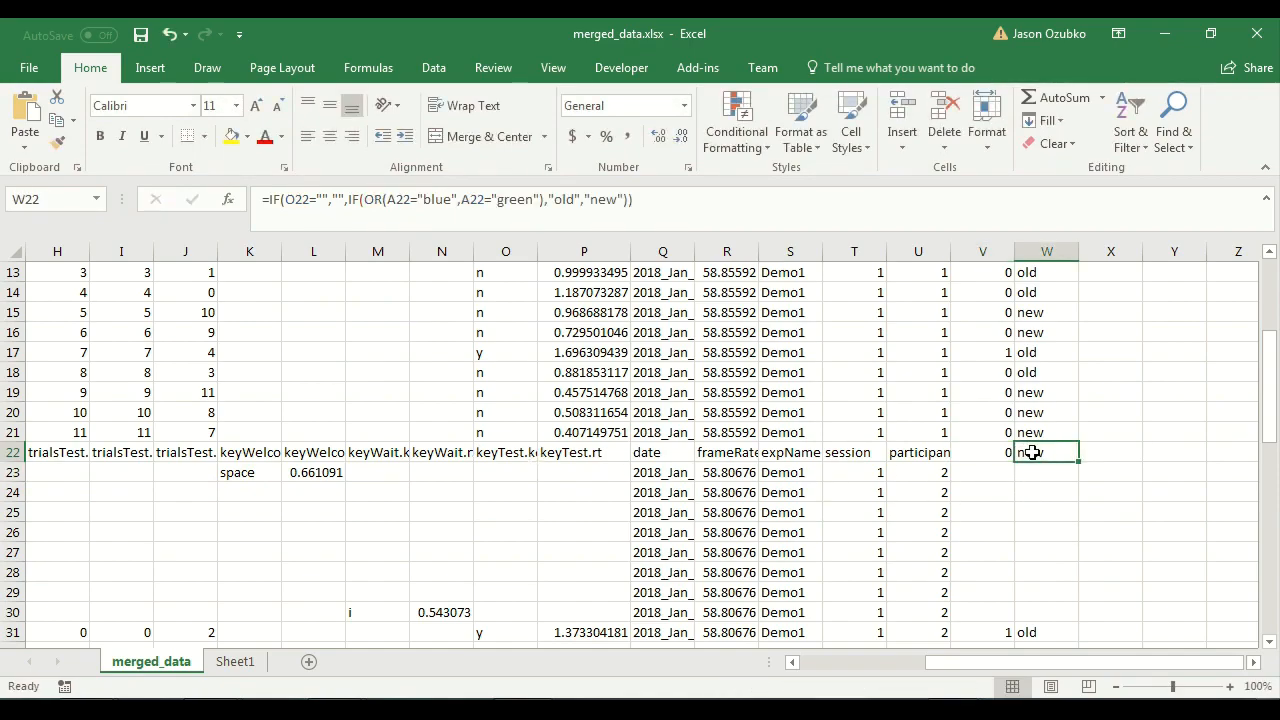
{"action": "left_click", "coordinate": [978, 452]}
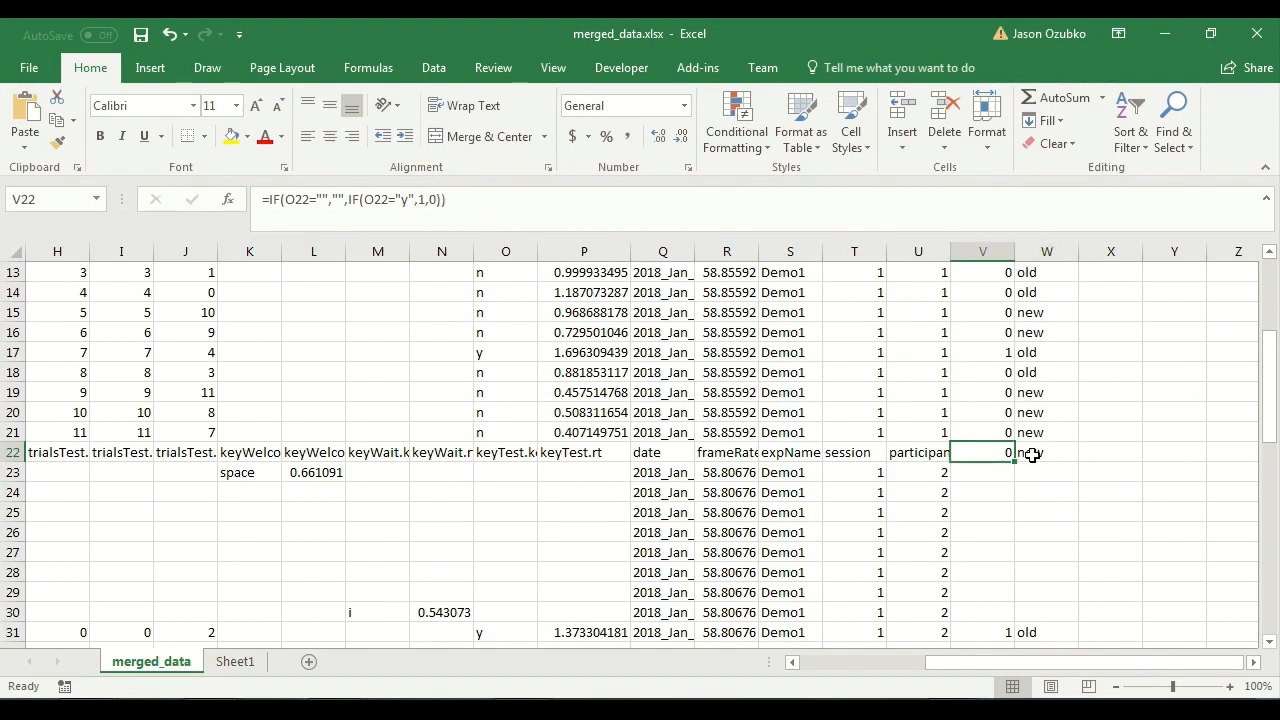
{"action": "left_click", "coordinate": [509, 453]}
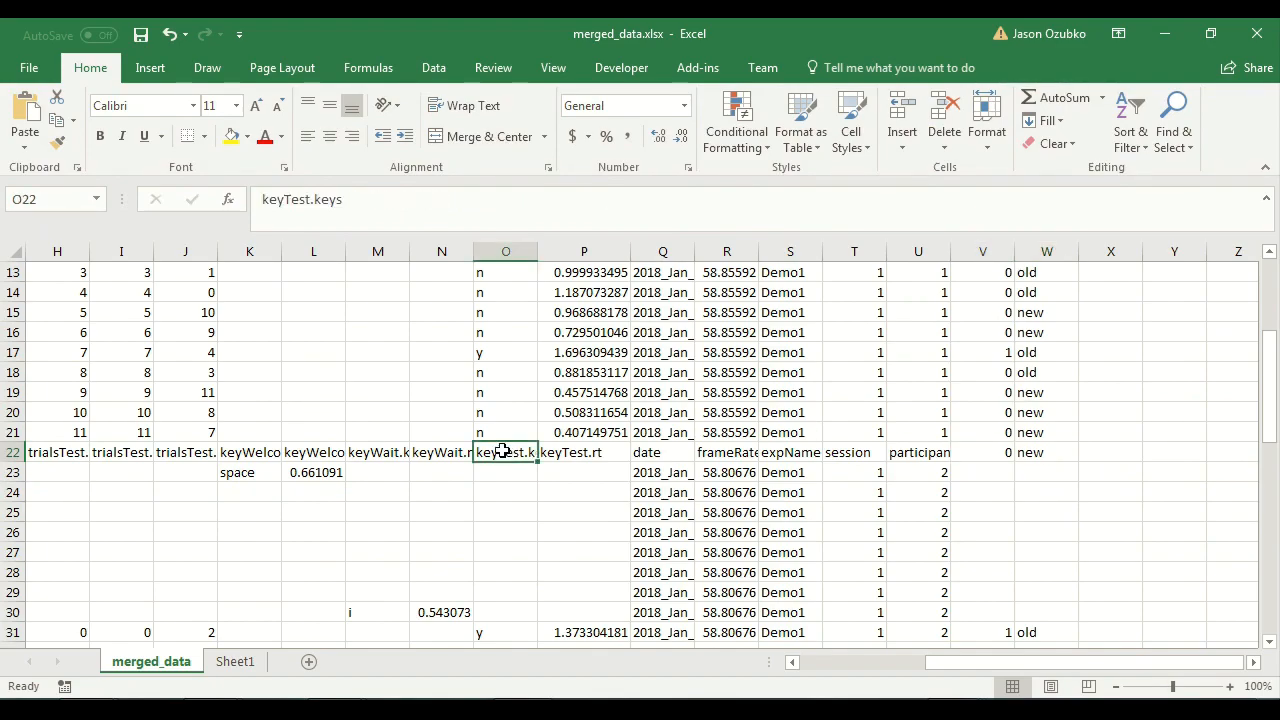
Strip the p_yes formula in V22 back to its opening =IF( by removing all of its existing arguments.
{"action": "left_click", "coordinate": [992, 456]}
{"action": "double_click", "coordinate": [1000, 454]}
{"action": "scroll", "coordinate": [451, 293], "scroll_direction": "up", "scroll_amount": 1}
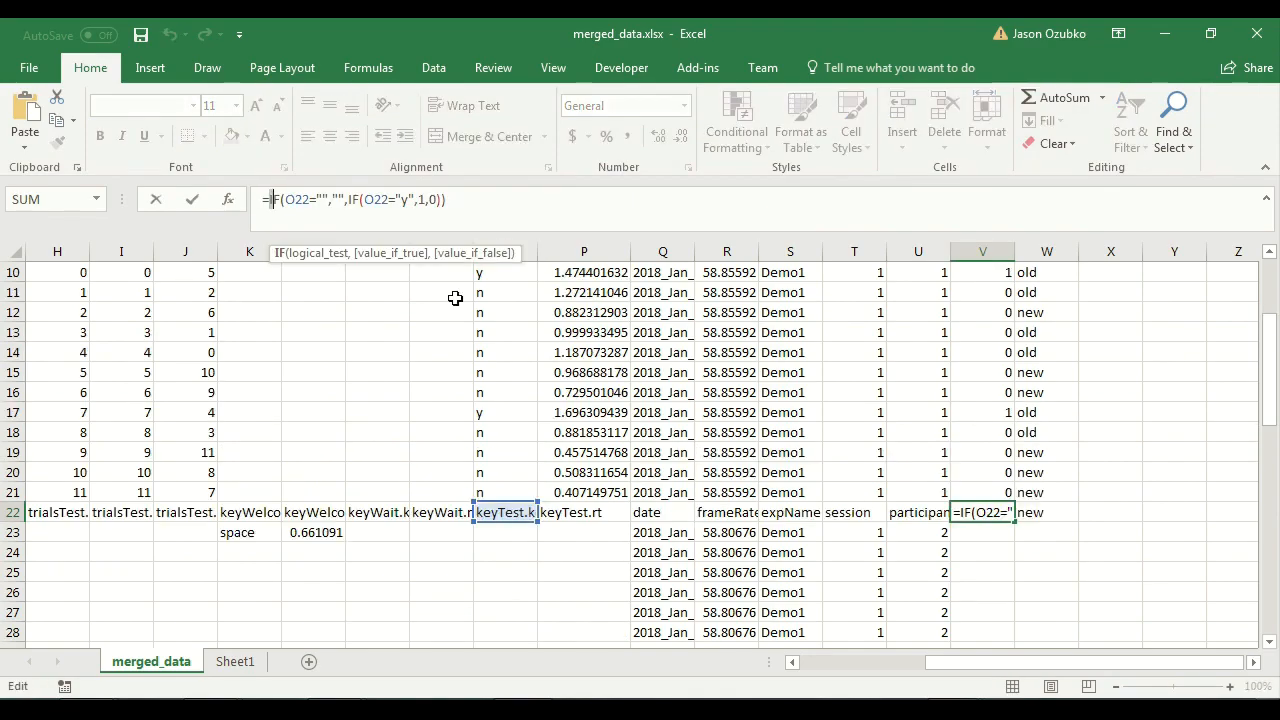
{"action": "key", "text": "shift+Right"}
{"action": "key", "text": "shift+Right"}
{"action": "key", "text": "shift+Right"}
{"action": "key", "text": "shift+Right"}
{"action": "key", "text": "shift+Right"}
{"action": "key", "text": "shift+Right"}
{"action": "key", "text": "shift+Right"}
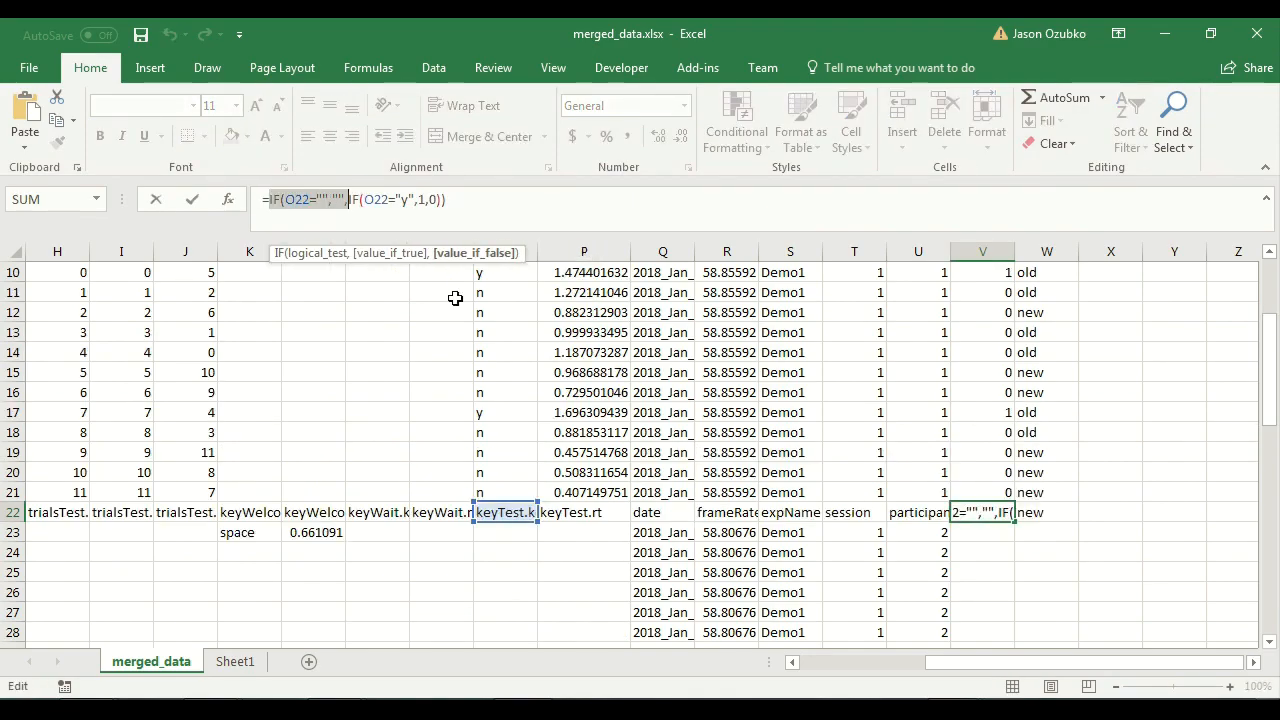
{"action": "key", "text": "Delete"}
{"action": "key", "text": "End"}
{"action": "key", "text": "BackSpace"}
{"action": "key", "text": "BackSpace"}
{"action": "key", "text": "BackSpace"}
{"action": "key", "text": "BackSpace"}
{"action": "key", "text": "BackSpace"}
{"action": "key", "text": "BackSpace"}
{"action": "key", "text": "BackSpace"}
{"action": "key", "text": "BackSpace"}
{"action": "key", "text": "BackSpace"}
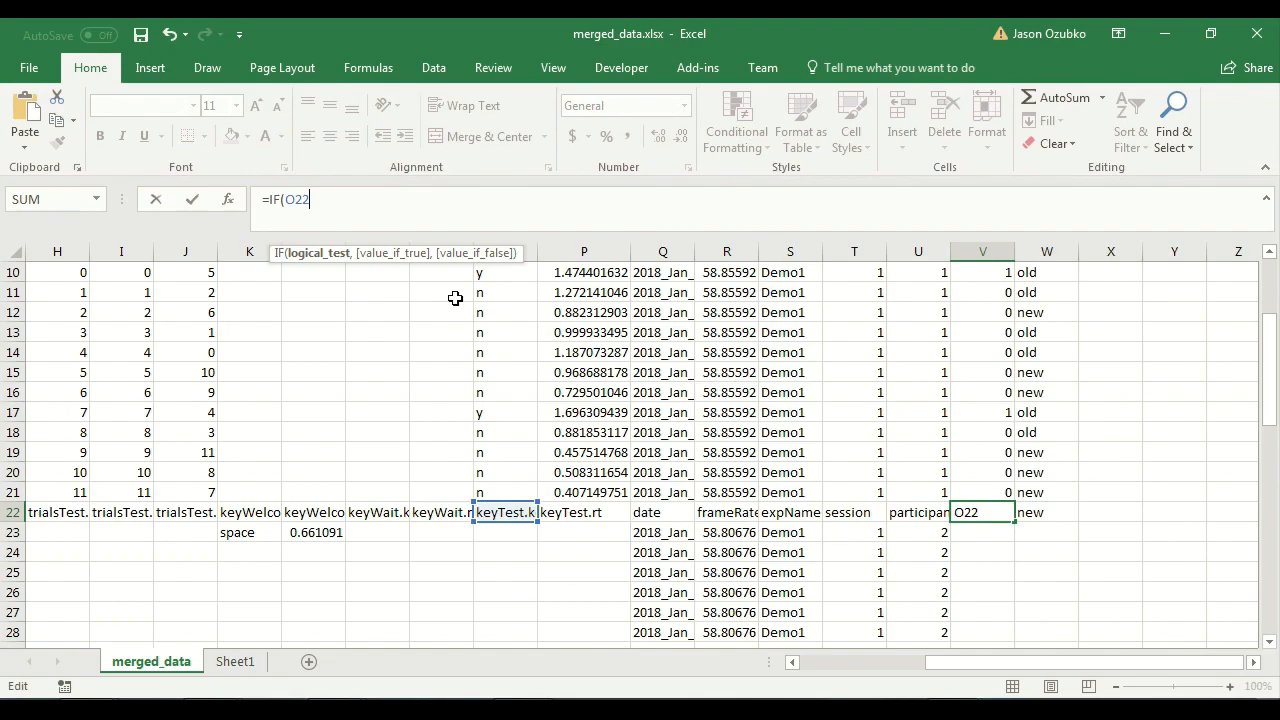
{"action": "key", "text": "BackSpace"}
{"action": "key", "text": "BackSpace"}
{"action": "key", "text": "BackSpace"}
Give the V22 IF formula the test AND(O22<>"",O22<>"keyTest.keys").
{"action": "type", "text": "and"}
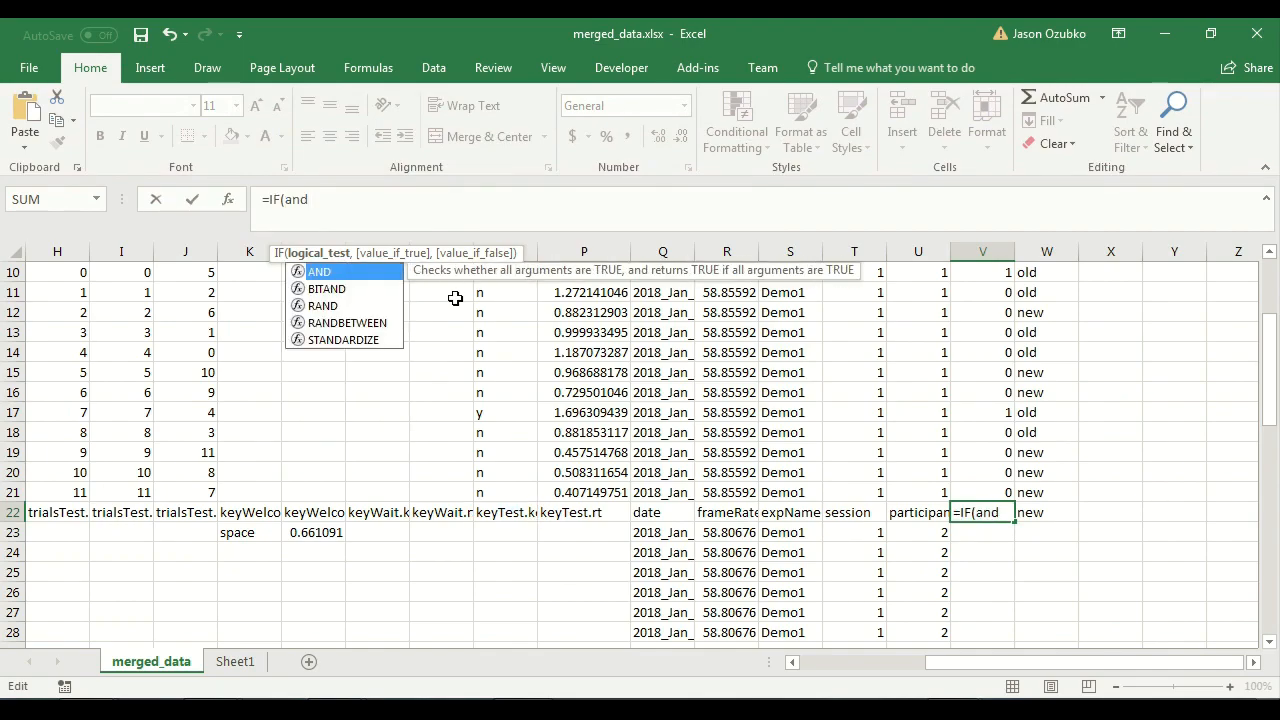
{"action": "type", "text": "("}
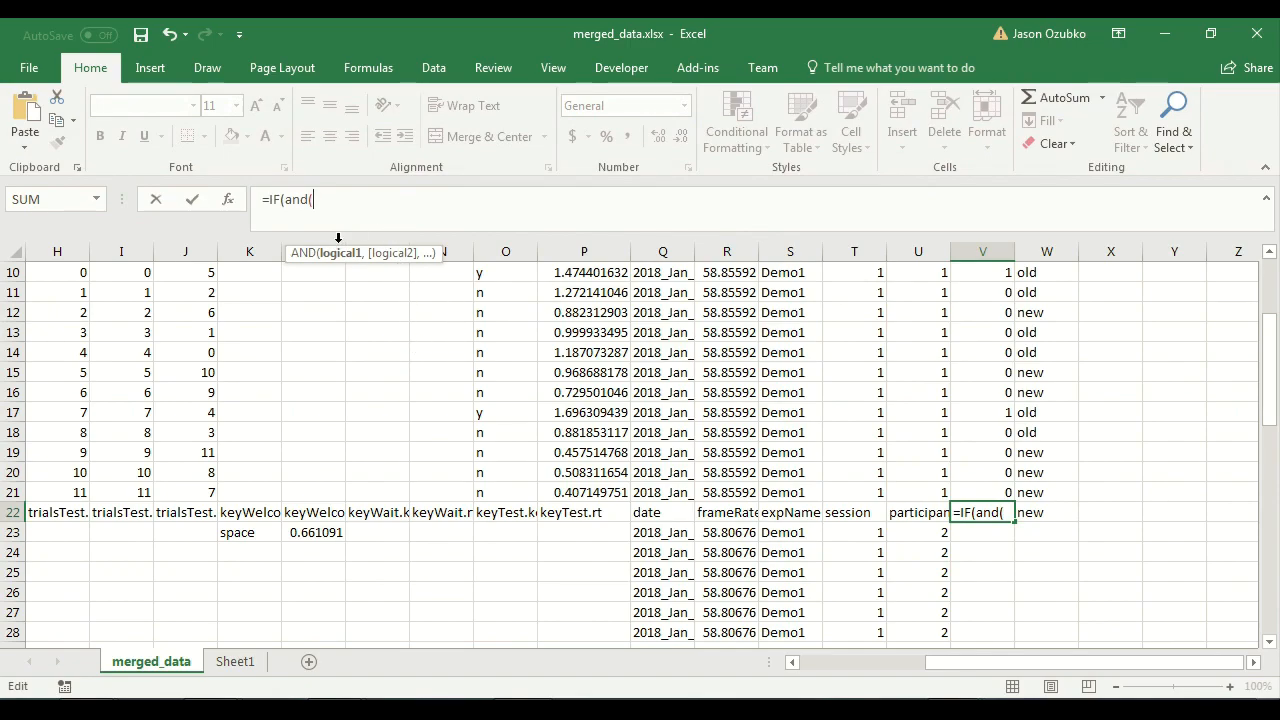
{"action": "left_click", "coordinate": [512, 512]}
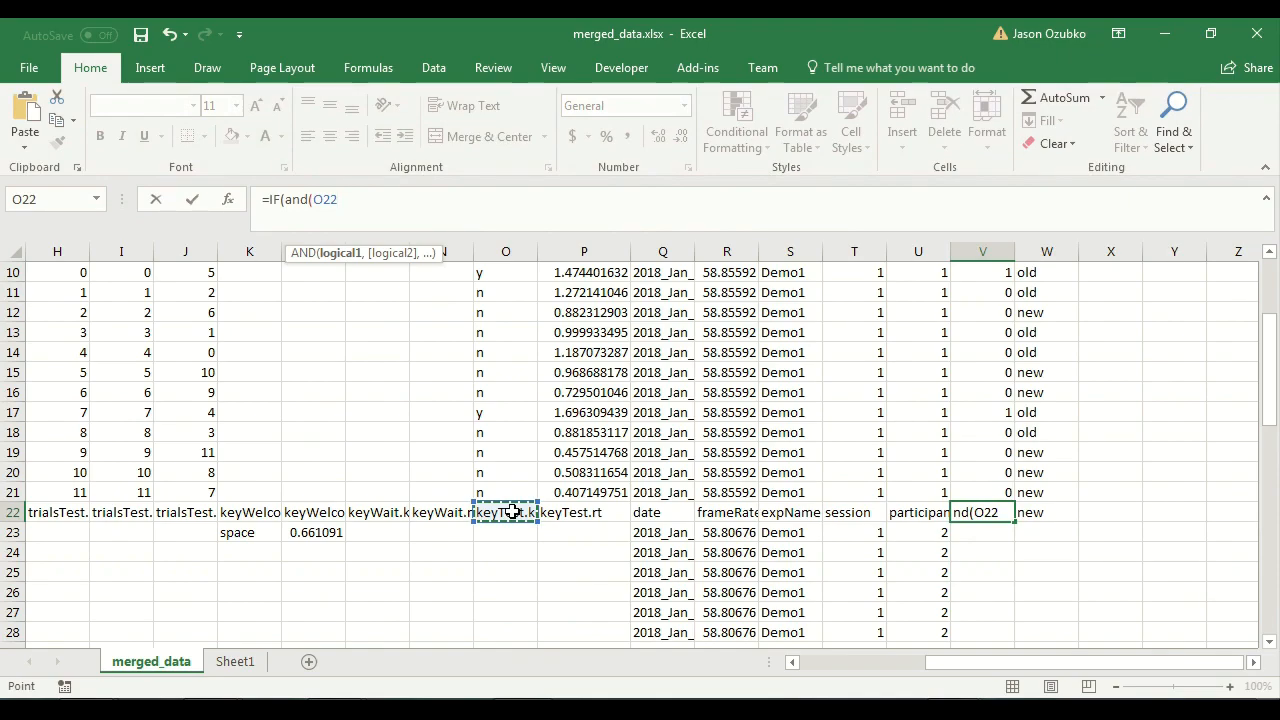
{"action": "type", "text": "<>\"\""}
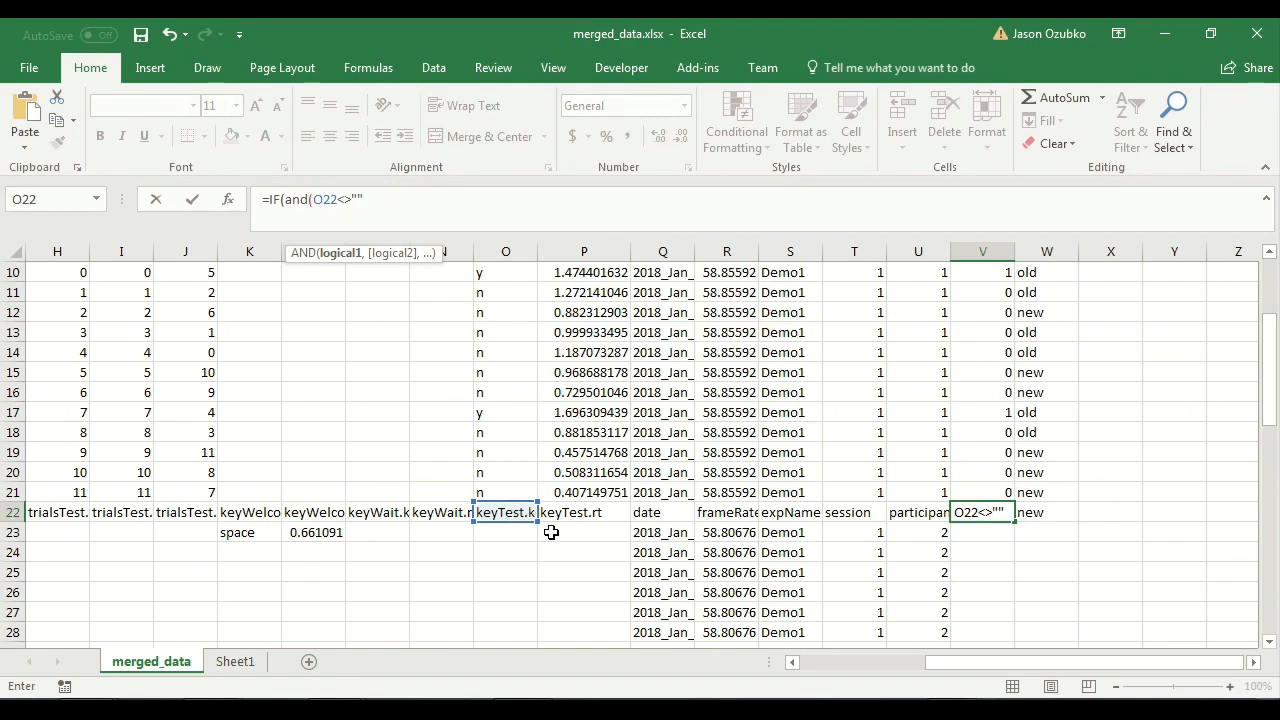
{"action": "type", "text": ","}
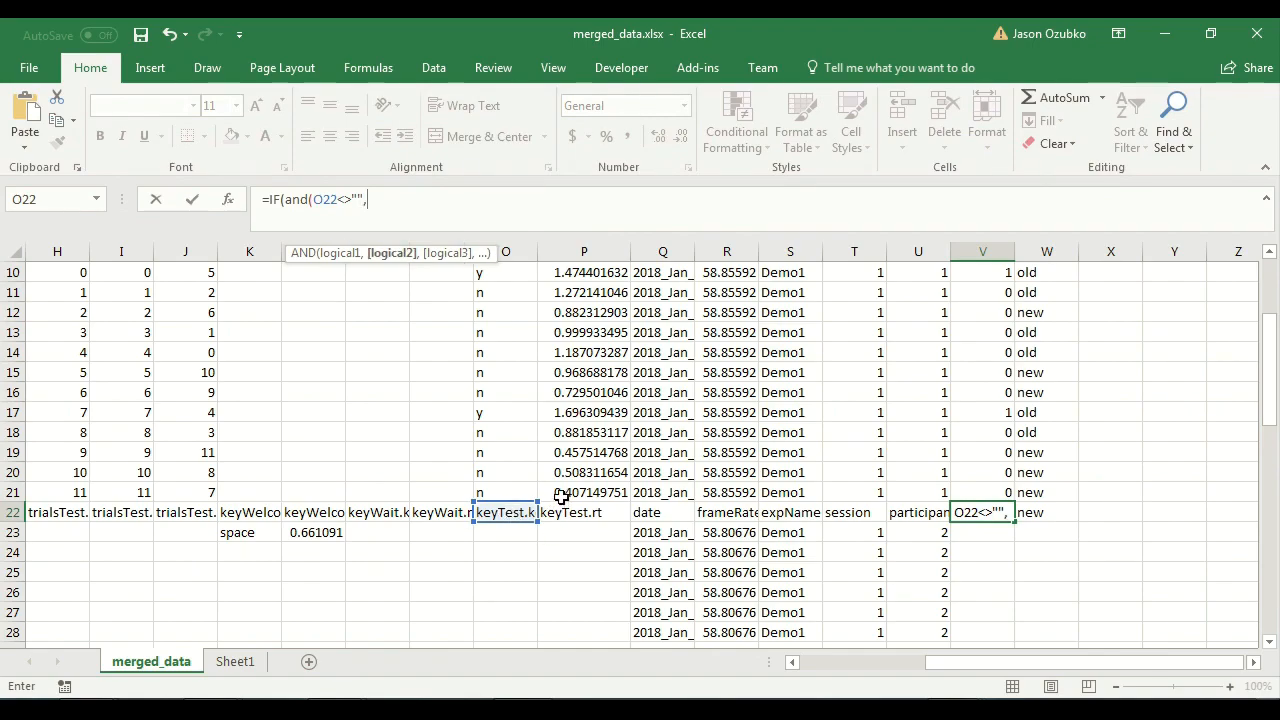
{"action": "left_click", "coordinate": [511, 511]}
{"action": "type", "text": "<>\"keyTest.keys\"),"}
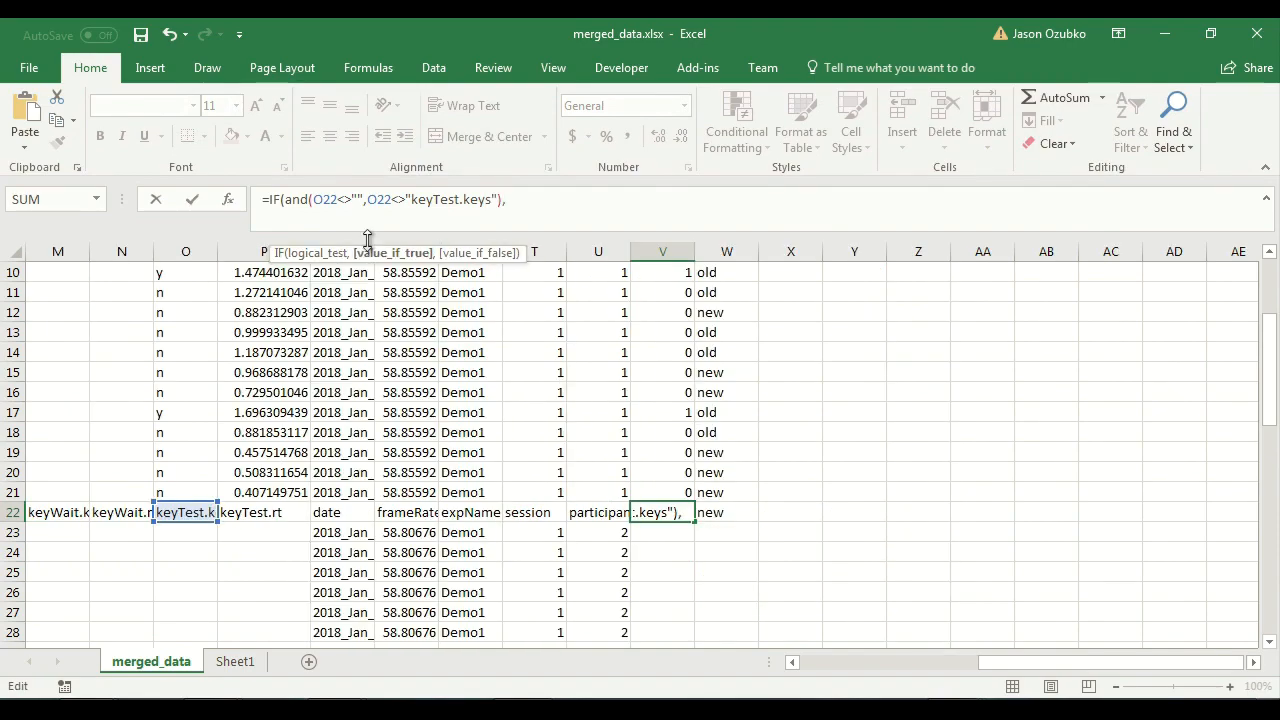
Complete the V22 formula with IF(O22="y",1,0) as the true result and "" as the false result.
{"action": "left_click", "coordinate": [180, 511]}
{"action": "type", "text": "=\"yes"}
{"action": "left_click_drag", "start_coordinate": [269, 200], "coordinate": [681, 209]}
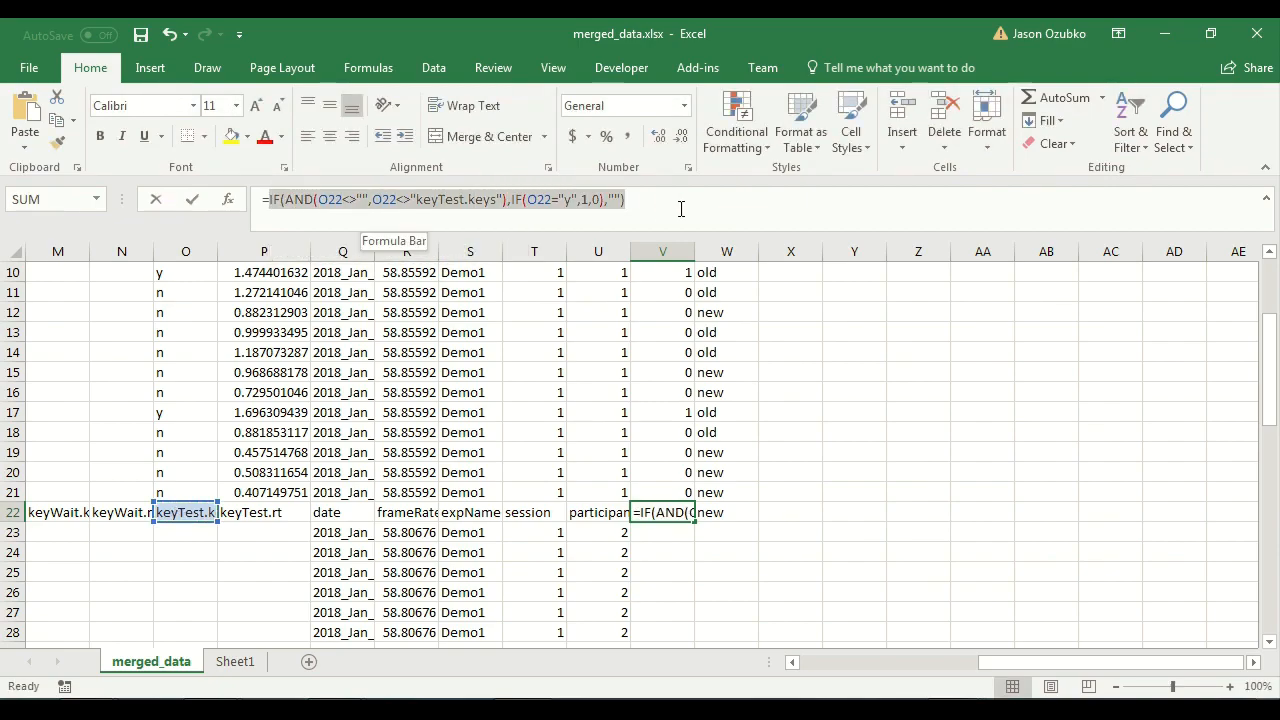
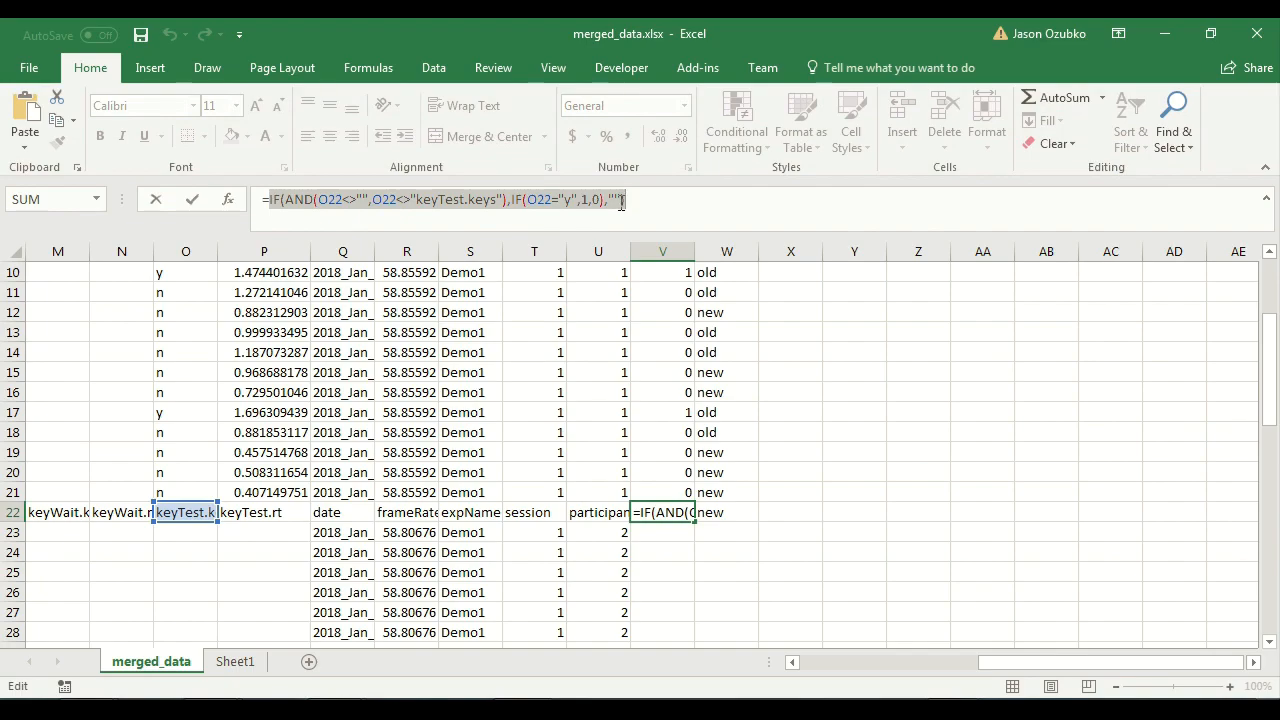
{"action": "key", "text": "ctrl+Return"}
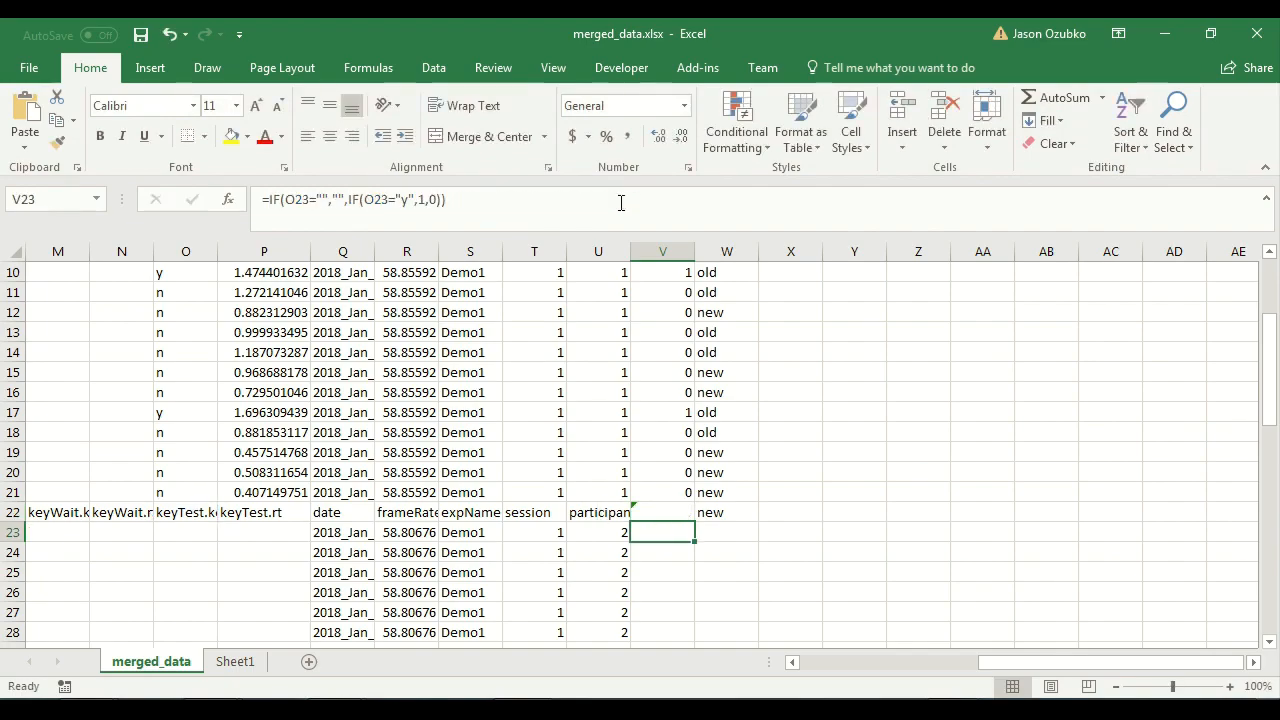
Copy the revised p_yes formula from V22 to V2:V63 and review the column.
{"action": "key", "text": "ctrl+c"}
{"action": "scroll", "coordinate": [669, 508], "scroll_direction": "up", "scroll_amount": 3}
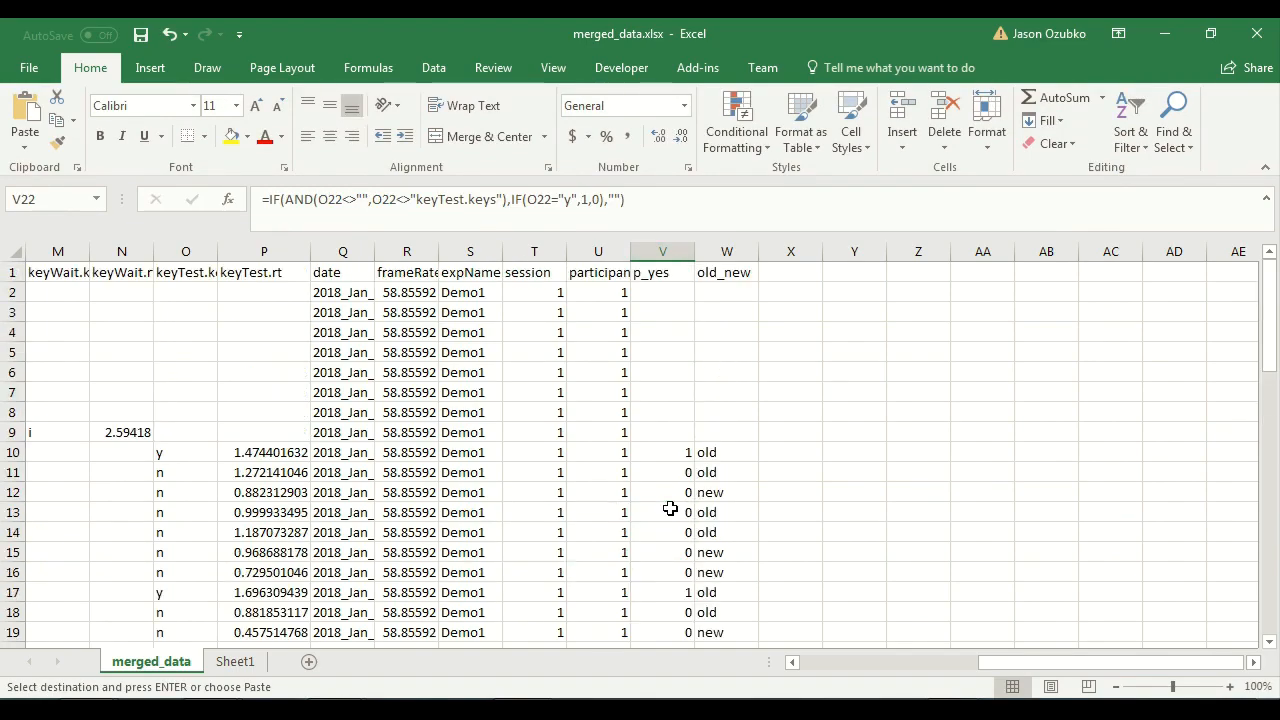
{"action": "left_click", "coordinate": [659, 290]}
{"action": "scroll", "coordinate": [660, 289], "scroll_direction": "down", "scroll_amount": 20}
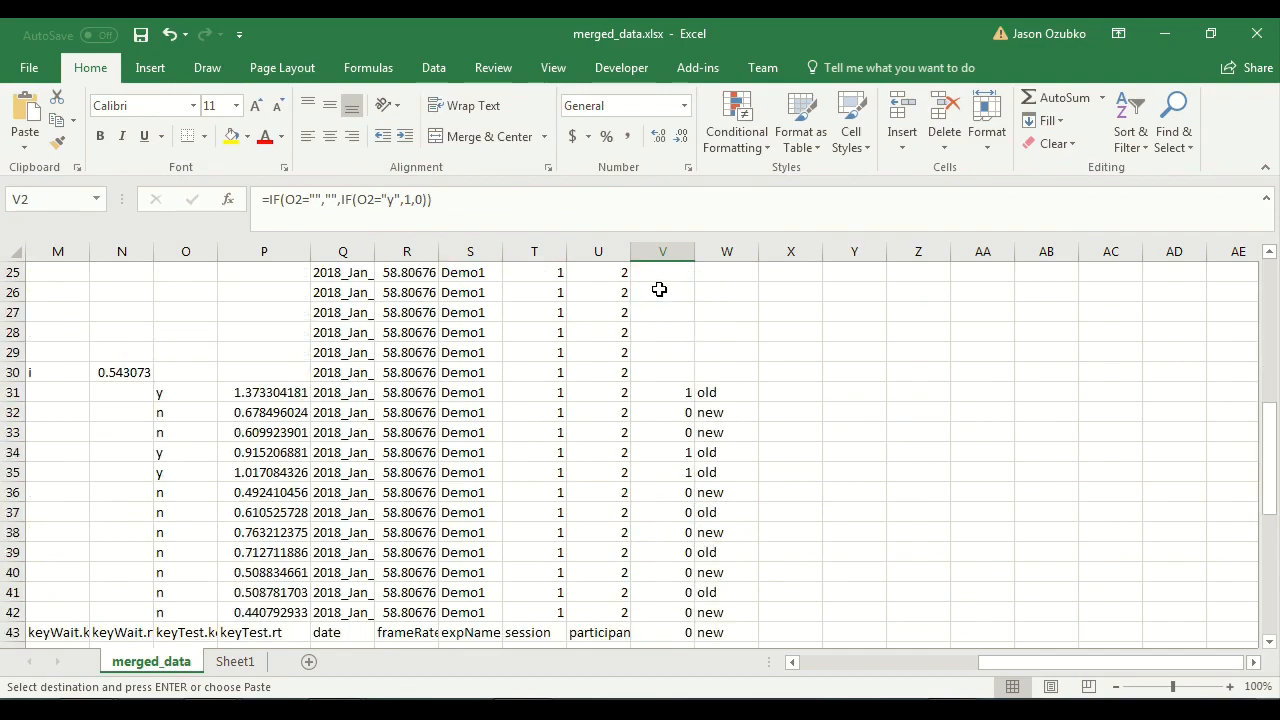
{"action": "scroll", "coordinate": [666, 451], "scroll_direction": "up", "scroll_amount": 2}
{"action": "left_click", "coordinate": [656, 433], "text": "shift"}
{"action": "key", "text": "ctrl+v"}
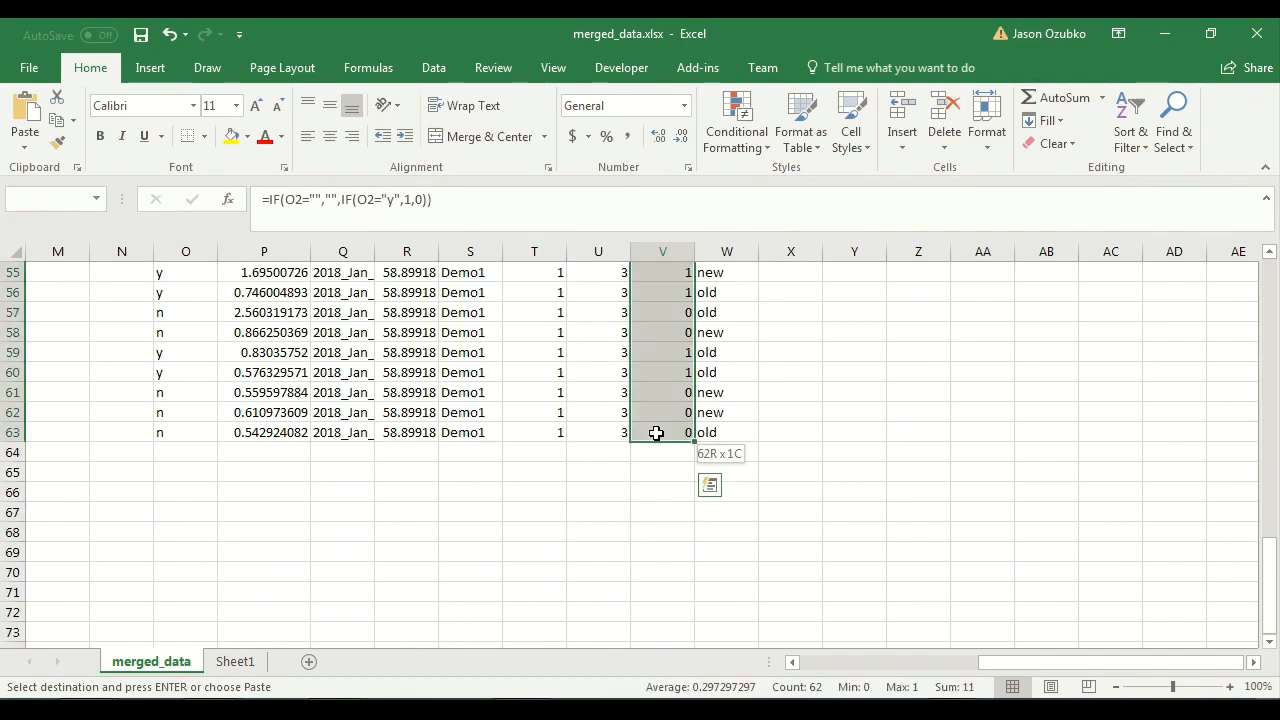
{"action": "scroll", "coordinate": [656, 433], "scroll_direction": "up", "scroll_amount": 18}
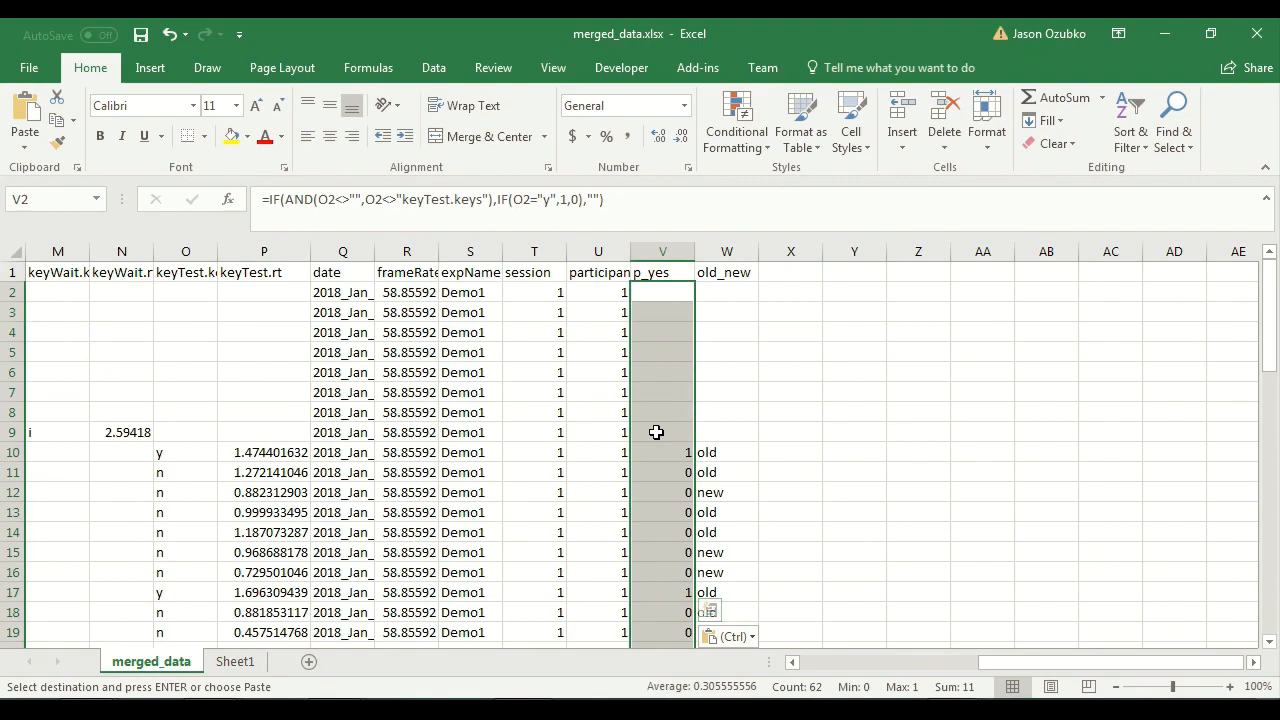
{"action": "left_click", "coordinate": [645, 333]}
{"action": "scroll", "coordinate": [645, 338], "scroll_direction": "down", "scroll_amount": 5}
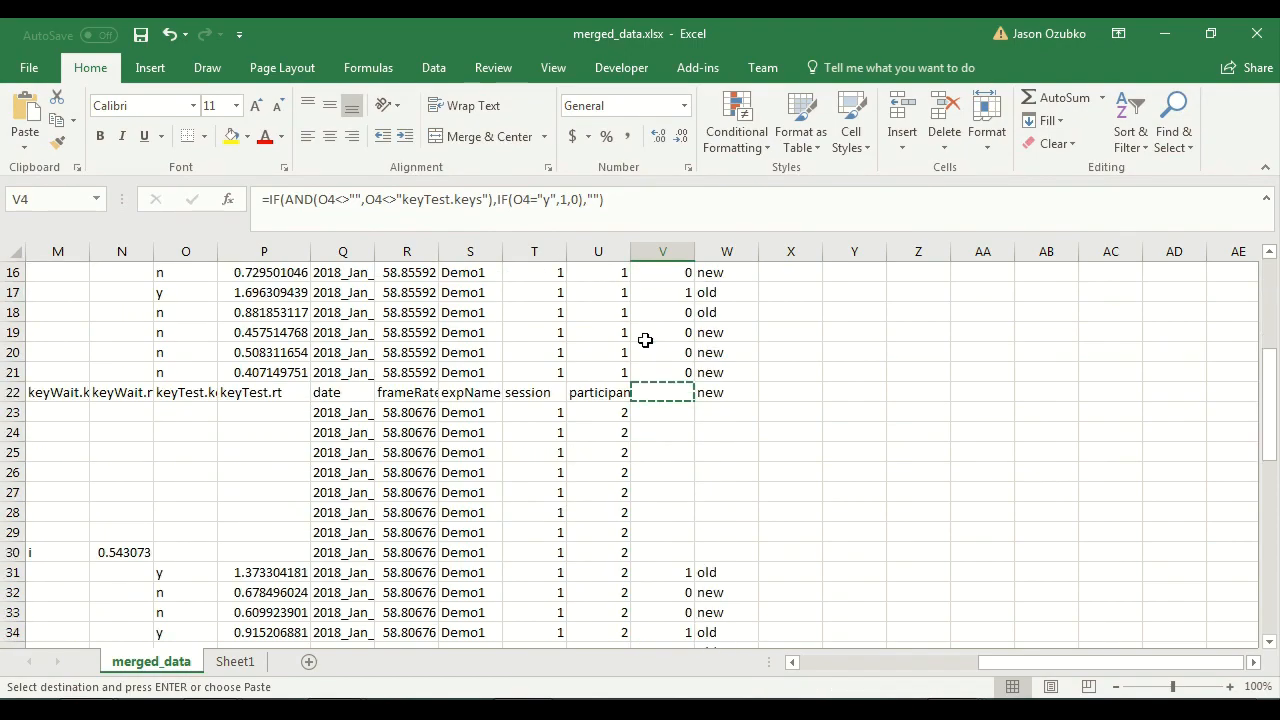
{"action": "scroll", "coordinate": [645, 340], "scroll_direction": "down", "scroll_amount": 12}
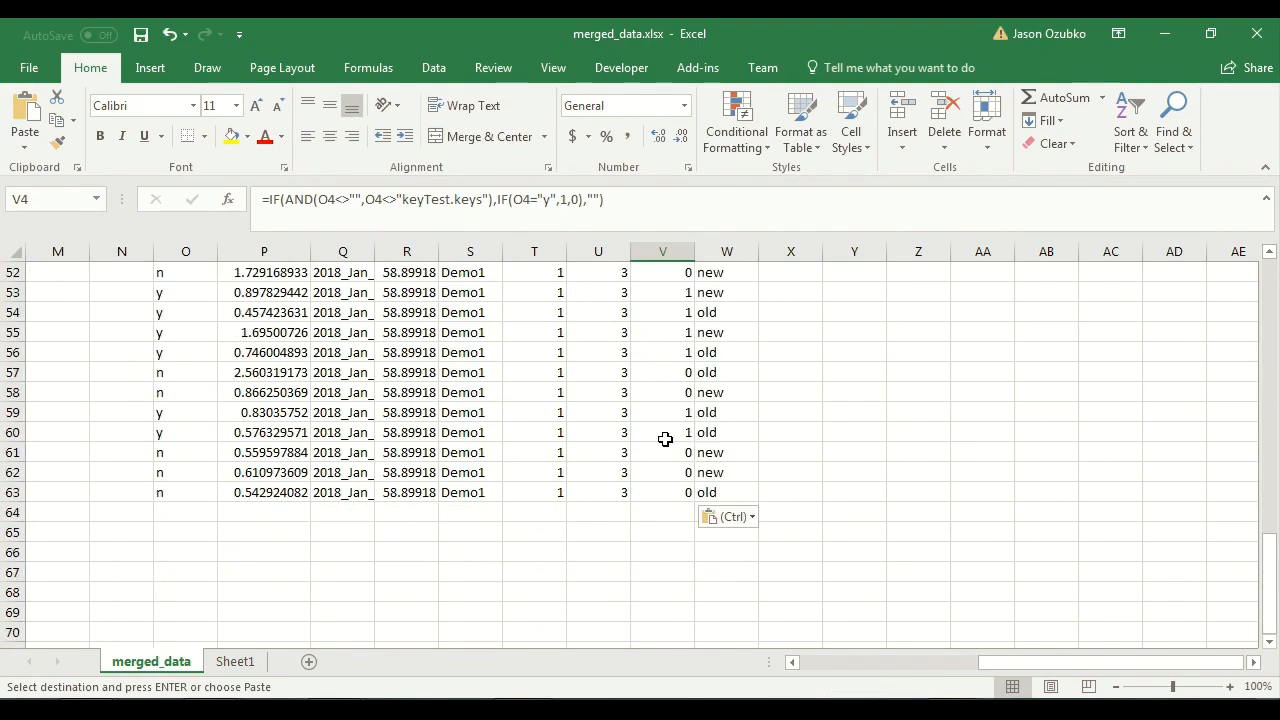
{"action": "scroll", "coordinate": [648, 515], "scroll_direction": "up", "scroll_amount": 17}
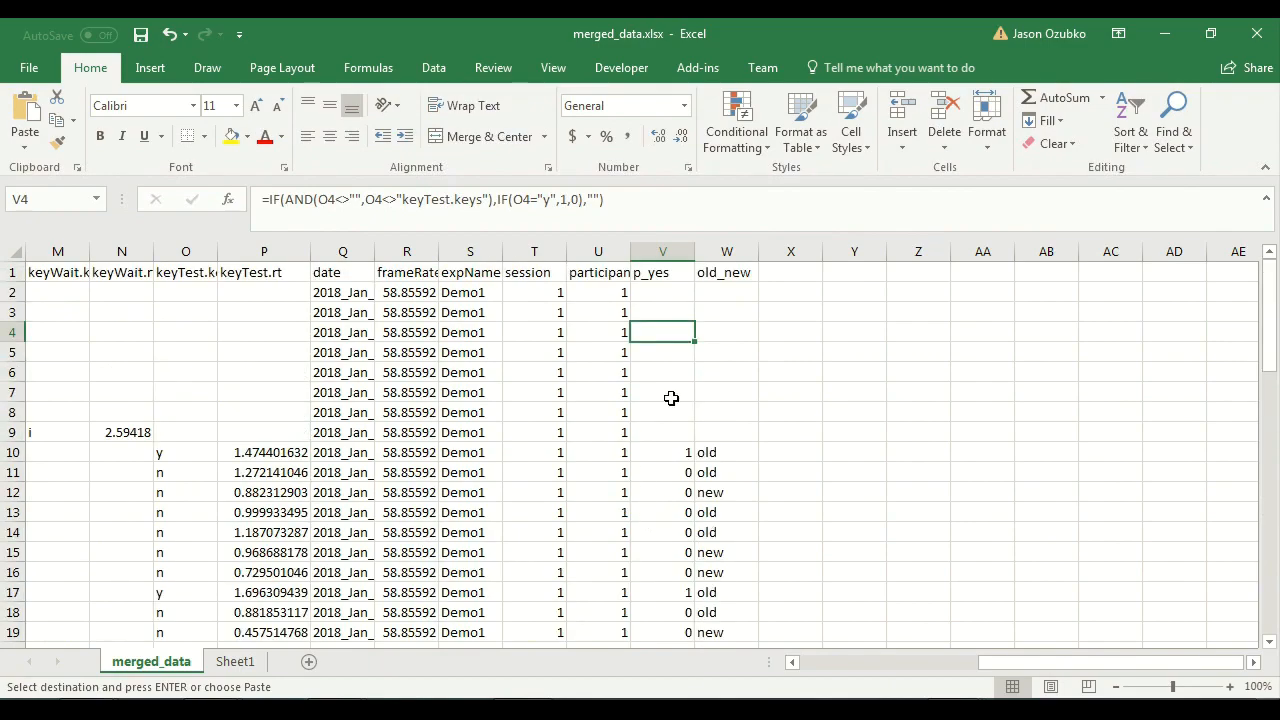
Change the old_new formula in W22 so its blank test refers to V22 instead of O22.
{"action": "scroll", "coordinate": [671, 398], "scroll_direction": "down", "scroll_amount": 4}
{"action": "left_click", "coordinate": [709, 452]}
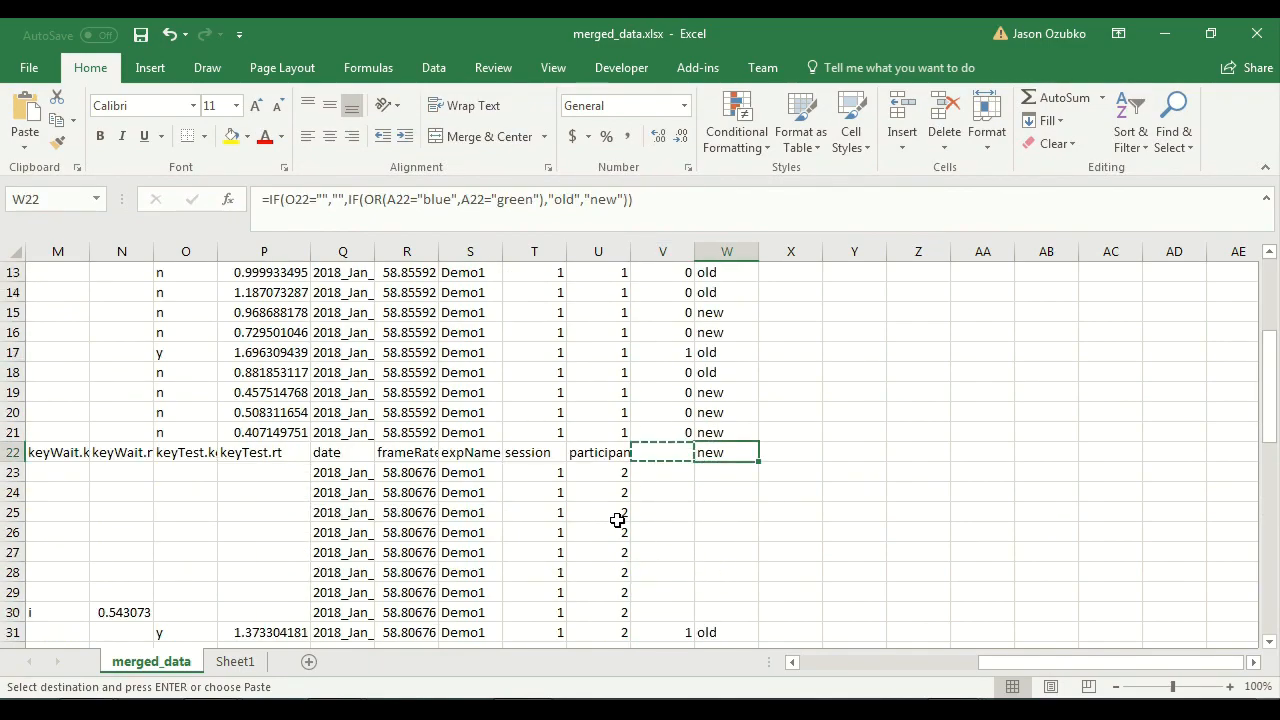
{"action": "key", "text": "Return"}
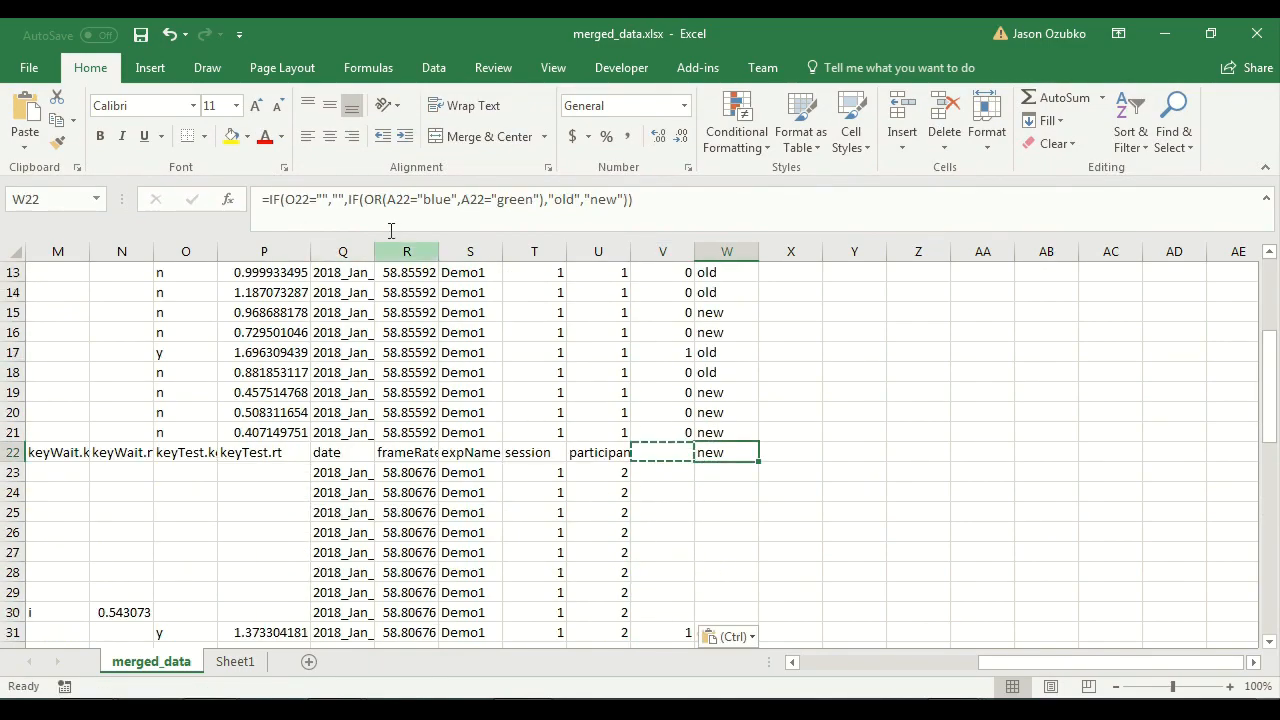
{"action": "left_click", "coordinate": [309, 199]}
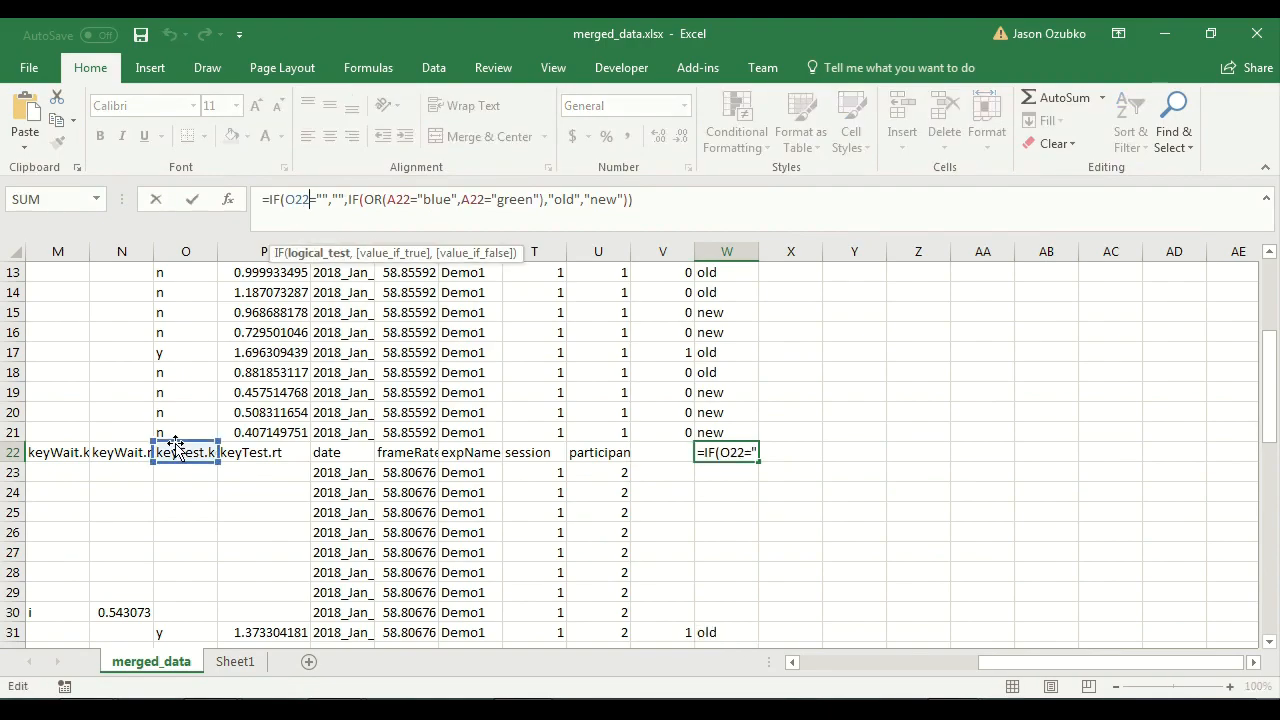
{"action": "left_click_drag", "start_coordinate": [180, 443], "coordinate": [662, 464]}
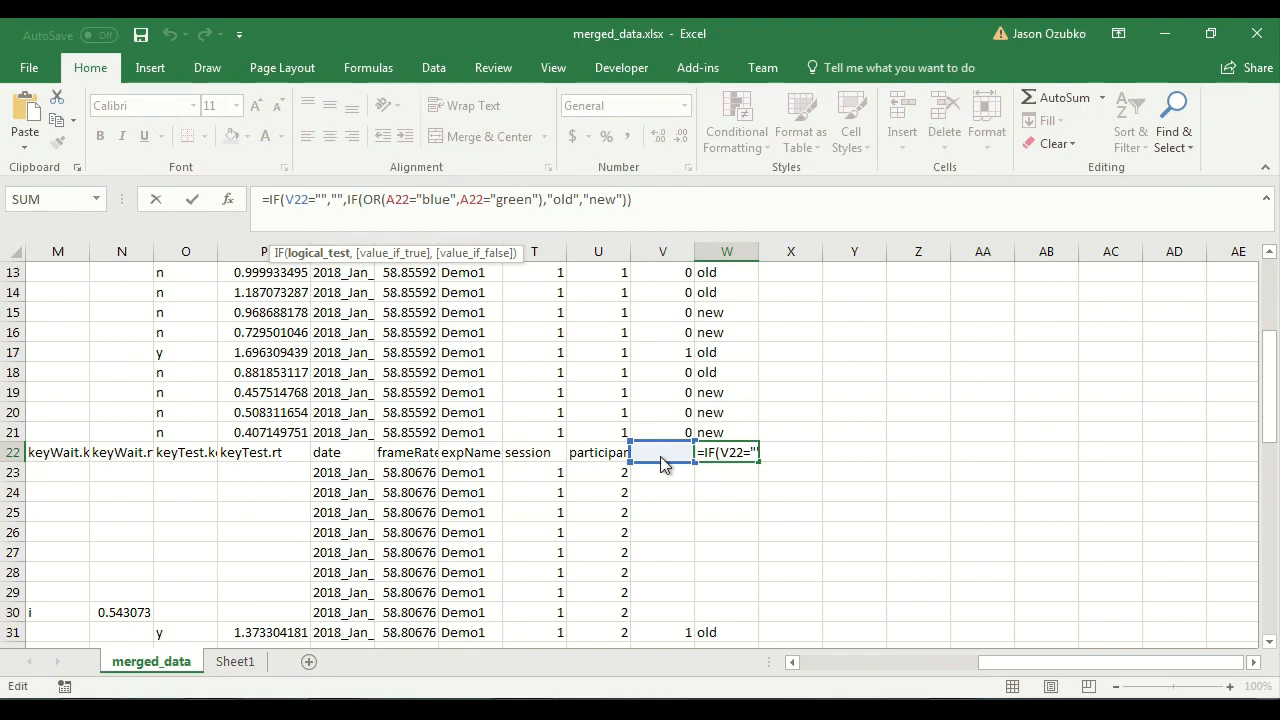
{"action": "mouse_move", "coordinate": [662, 464]}
{"action": "left_mouse_down"}
{"action": "mouse_move", "coordinate": [672, 442]}
{"action": "mouse_move", "coordinate": [740, 433]}
{"action": "mouse_move", "coordinate": [670, 365]}
{"action": "mouse_move", "coordinate": [662, 458]}
{"action": "mouse_move", "coordinate": [285, 435]}
{"action": "mouse_move", "coordinate": [195, 452]}
{"action": "mouse_move", "coordinate": [672, 481]}
{"action": "mouse_move", "coordinate": [677, 465]}
{"action": "left_mouse_up"}
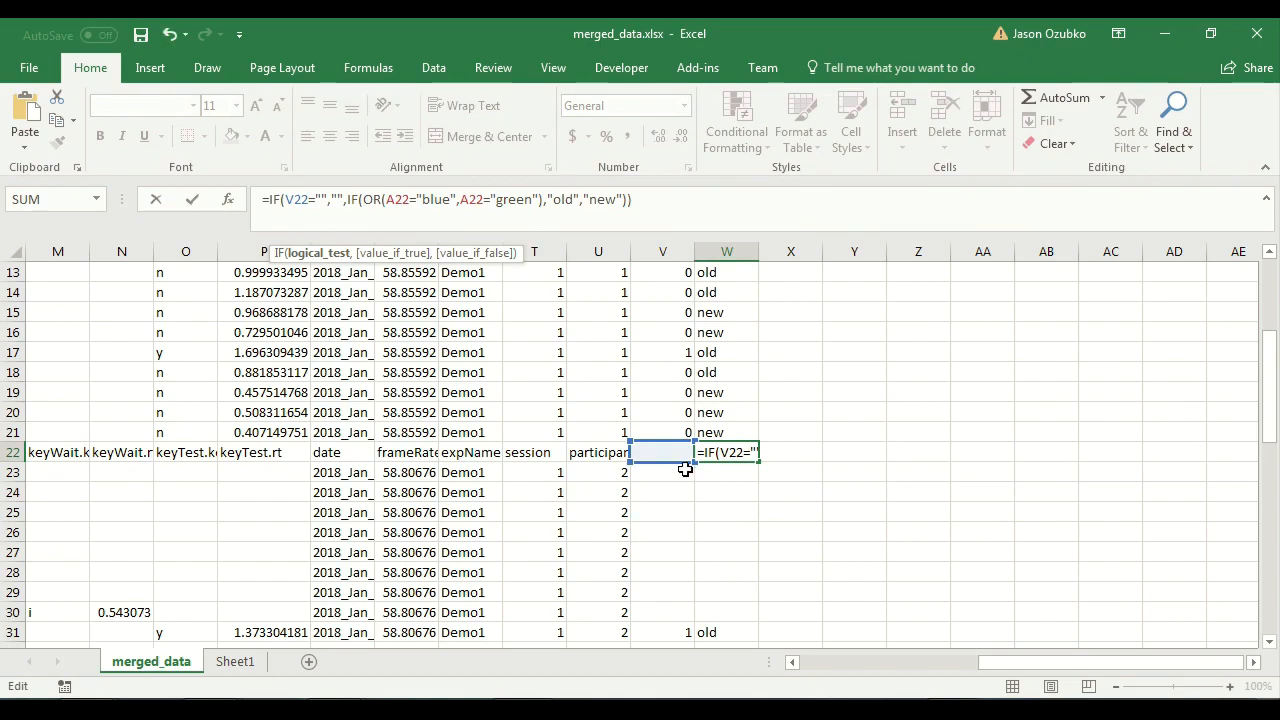
{"action": "key", "text": "Return"}
Copy the revised old_new formula from W22 to W2:W63 and review the column.
{"action": "left_click", "coordinate": [735, 452]}
{"action": "key", "text": "ctrl+c"}
{"action": "scroll", "coordinate": [737, 451], "scroll_direction": "up", "scroll_amount": 4}
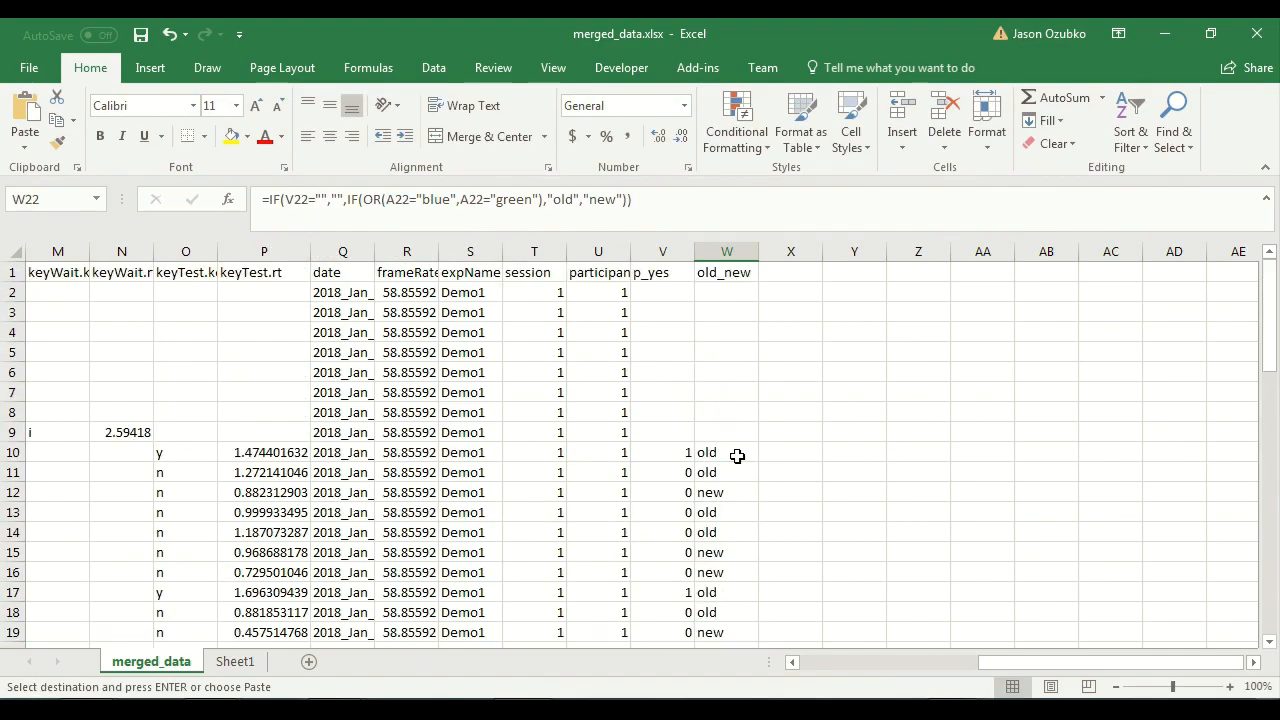
{"action": "left_click", "coordinate": [741, 291]}
{"action": "scroll", "coordinate": [738, 471], "scroll_direction": "down", "scroll_amount": 17}
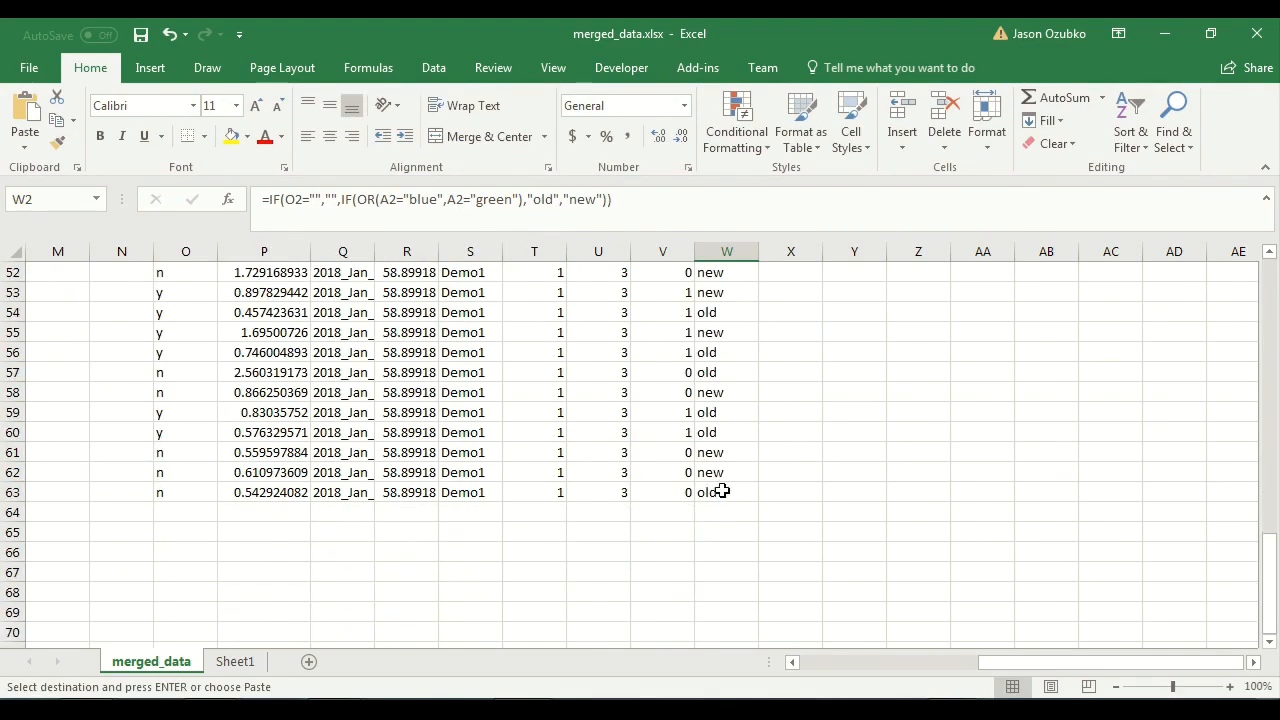
{"action": "left_click", "coordinate": [722, 491], "text": "shift"}
{"action": "key", "text": "ctrl+v"}
{"action": "left_click", "coordinate": [748, 387]}
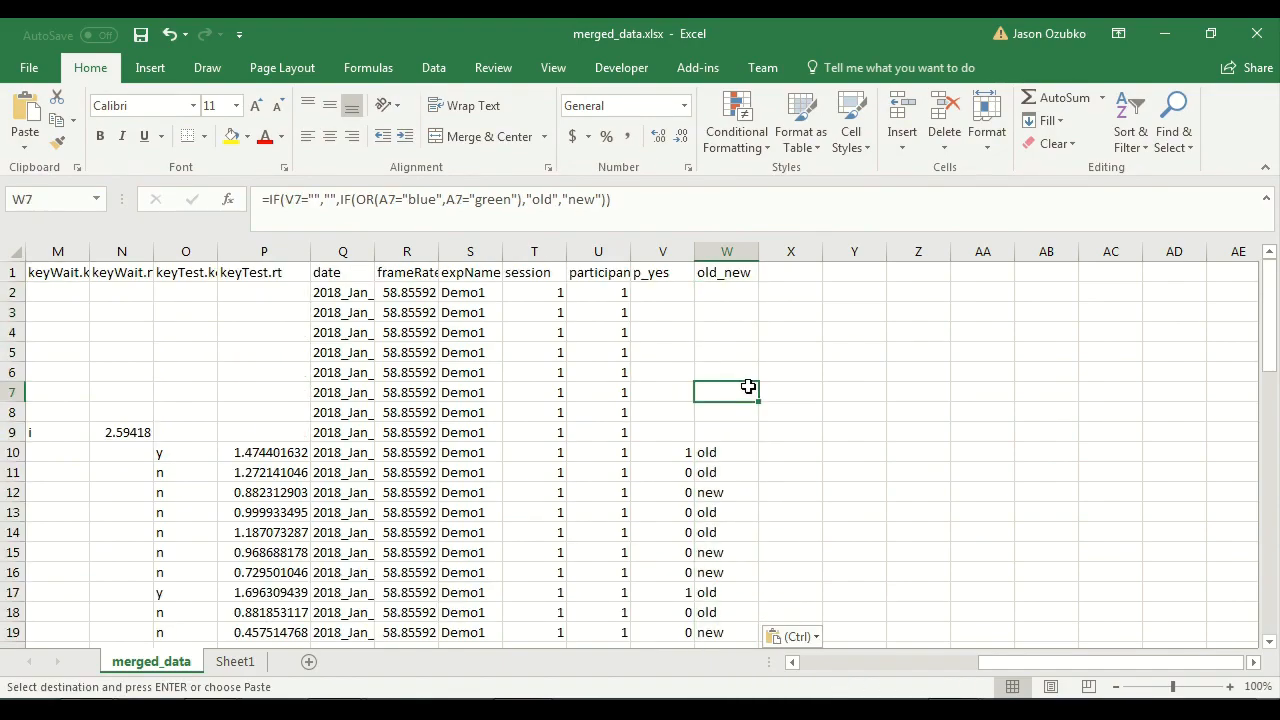
{"action": "scroll", "coordinate": [747, 389], "scroll_direction": "down", "scroll_amount": 4}
{"action": "left_click", "coordinate": [766, 462]}
{"action": "scroll", "coordinate": [766, 460], "scroll_direction": "down", "scroll_amount": 5}
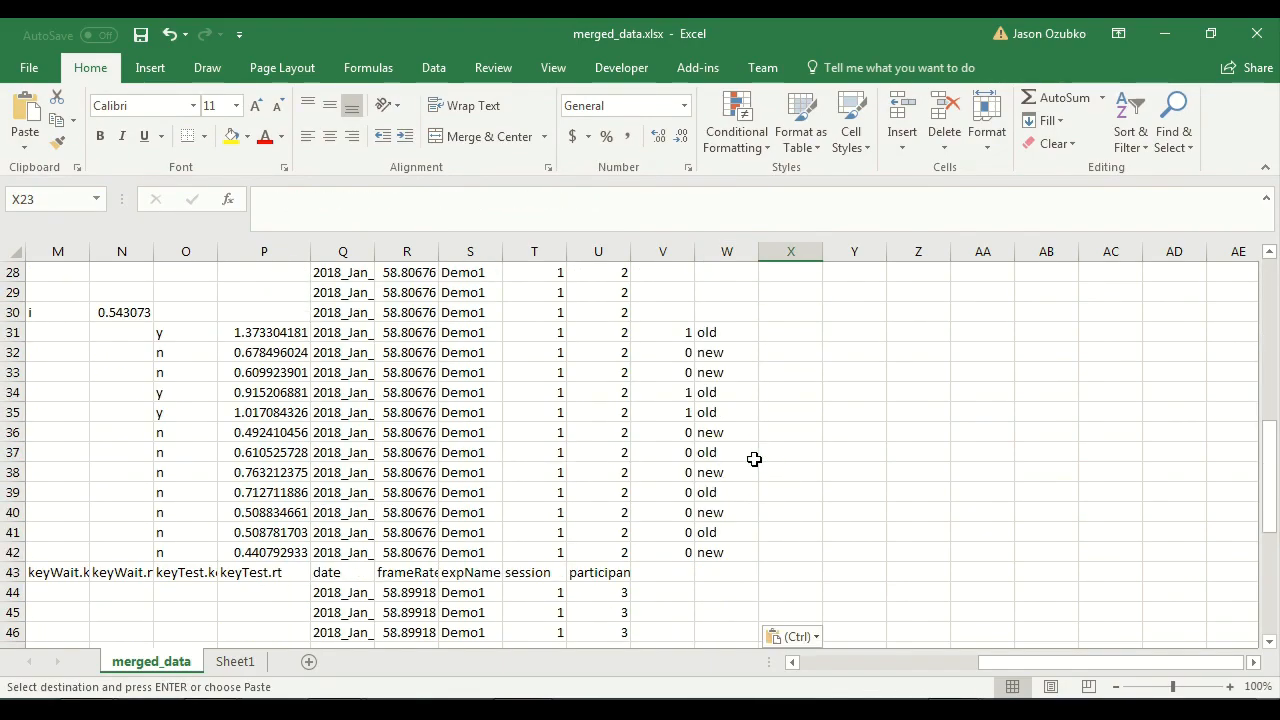
{"action": "scroll", "coordinate": [754, 459], "scroll_direction": "down", "scroll_amount": 6}
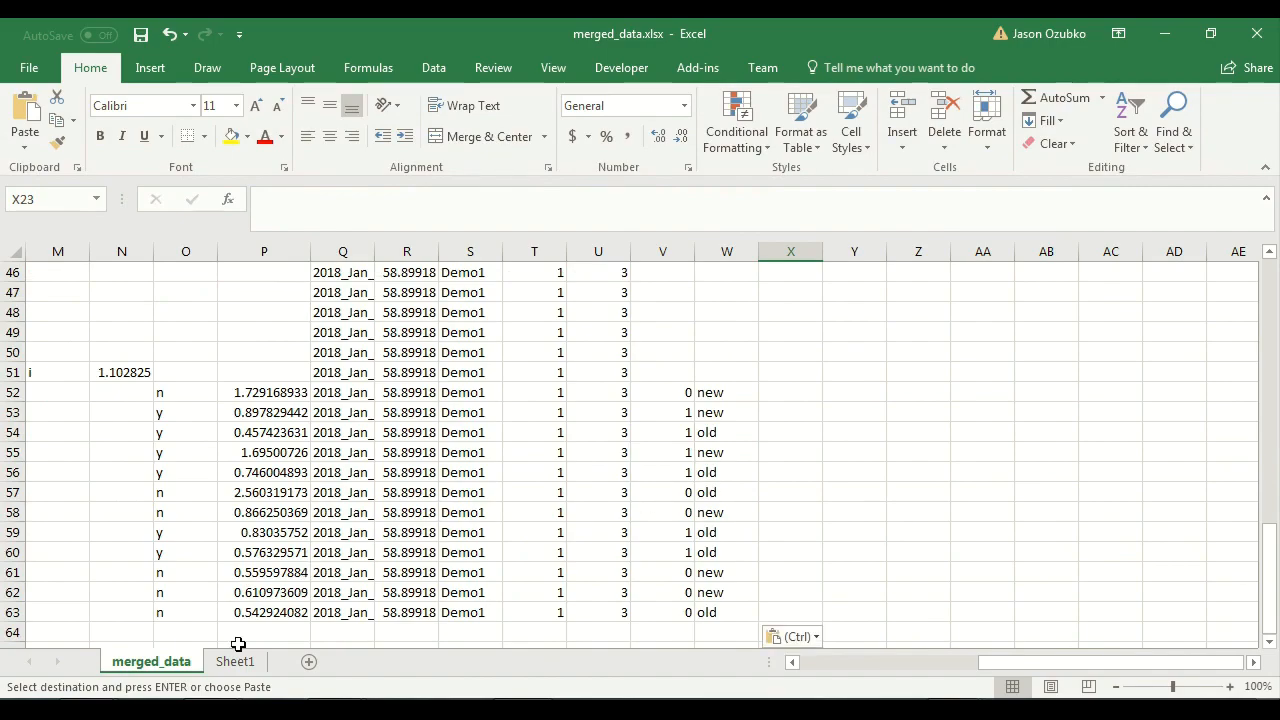
Refresh the average p_yes pivot table on Sheet1 from the revised merged_data formulas and review its new column through the grand total.
{"action": "left_click", "coordinate": [236, 661]}
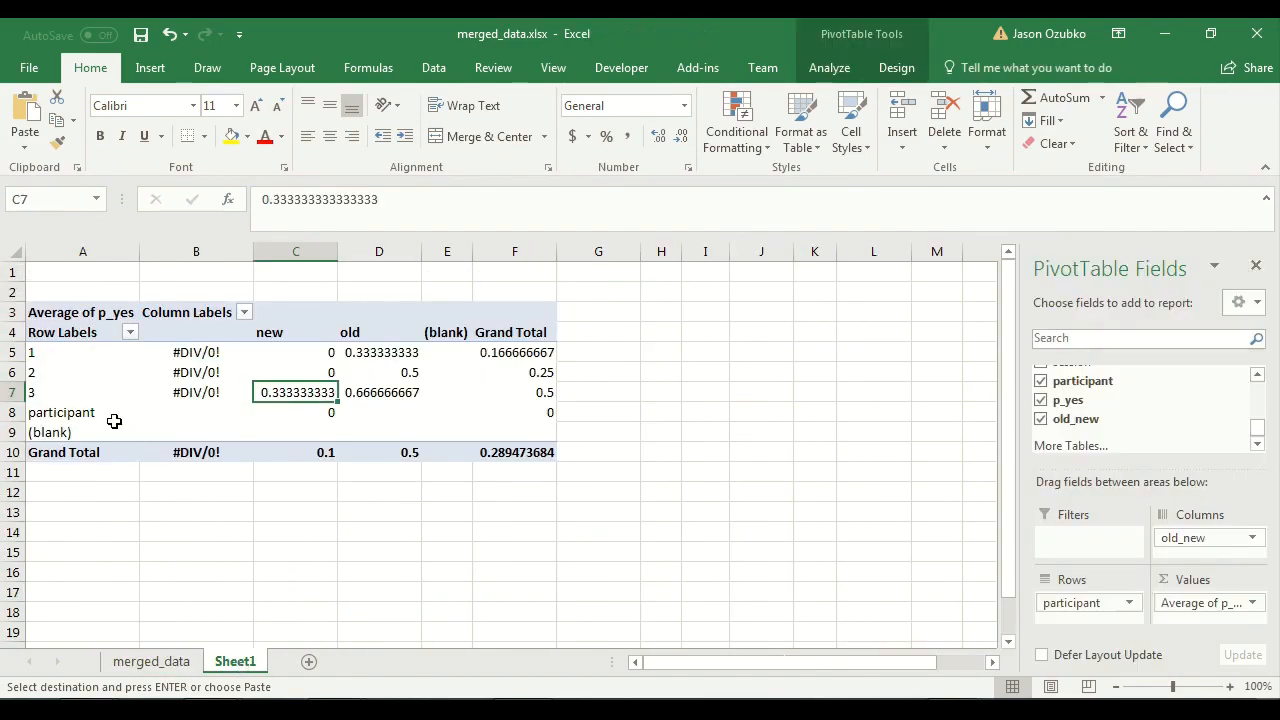
{"action": "left_click", "coordinate": [12, 412]}
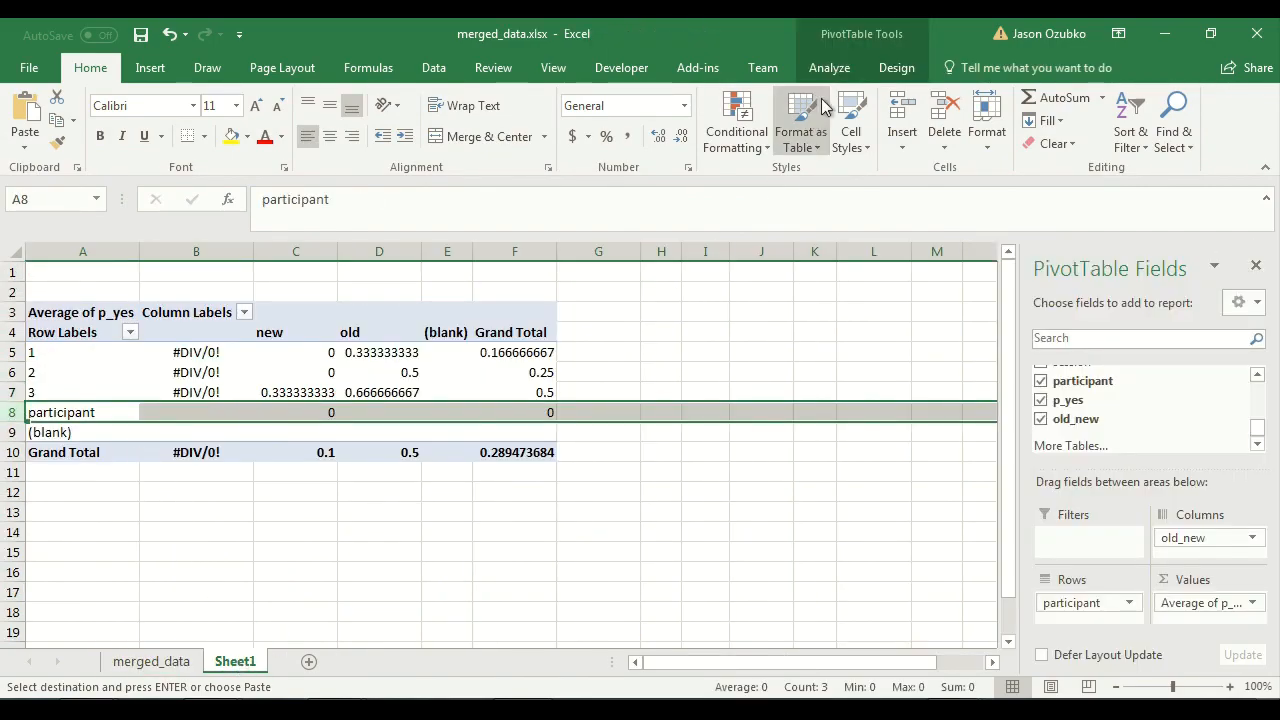
{"action": "left_click", "coordinate": [832, 68]}
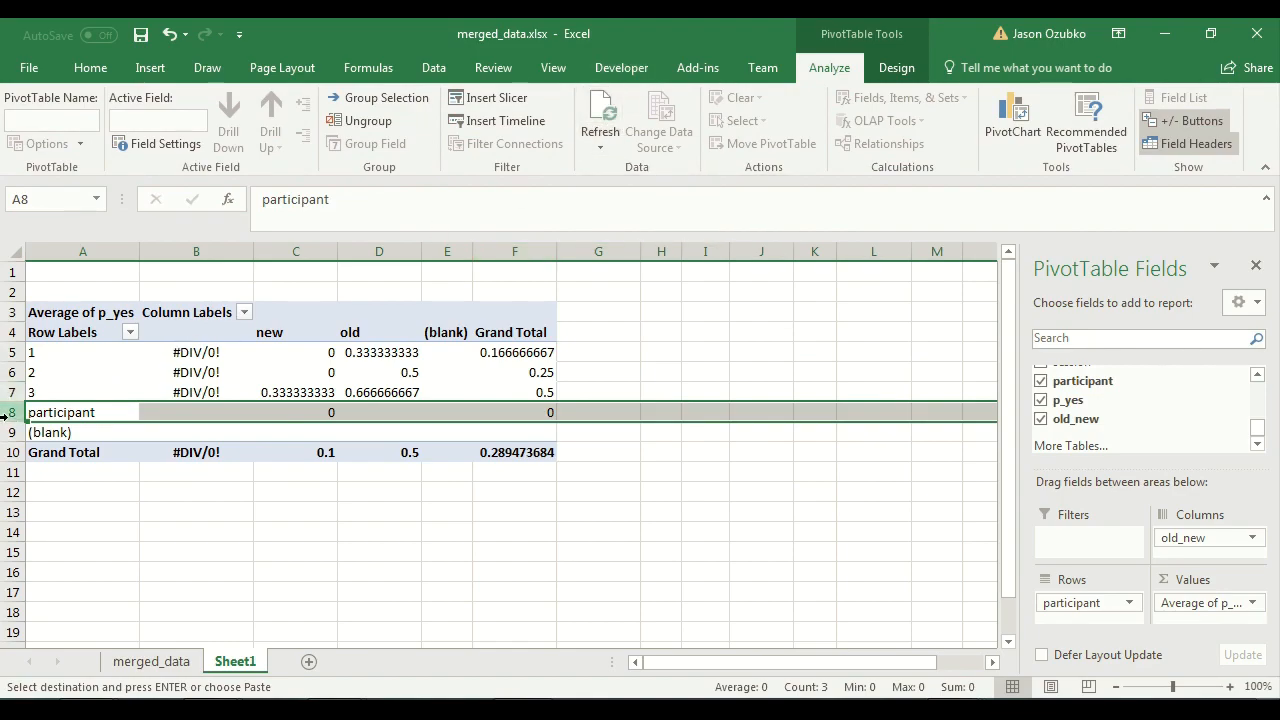
{"action": "left_click", "coordinate": [615, 112]}
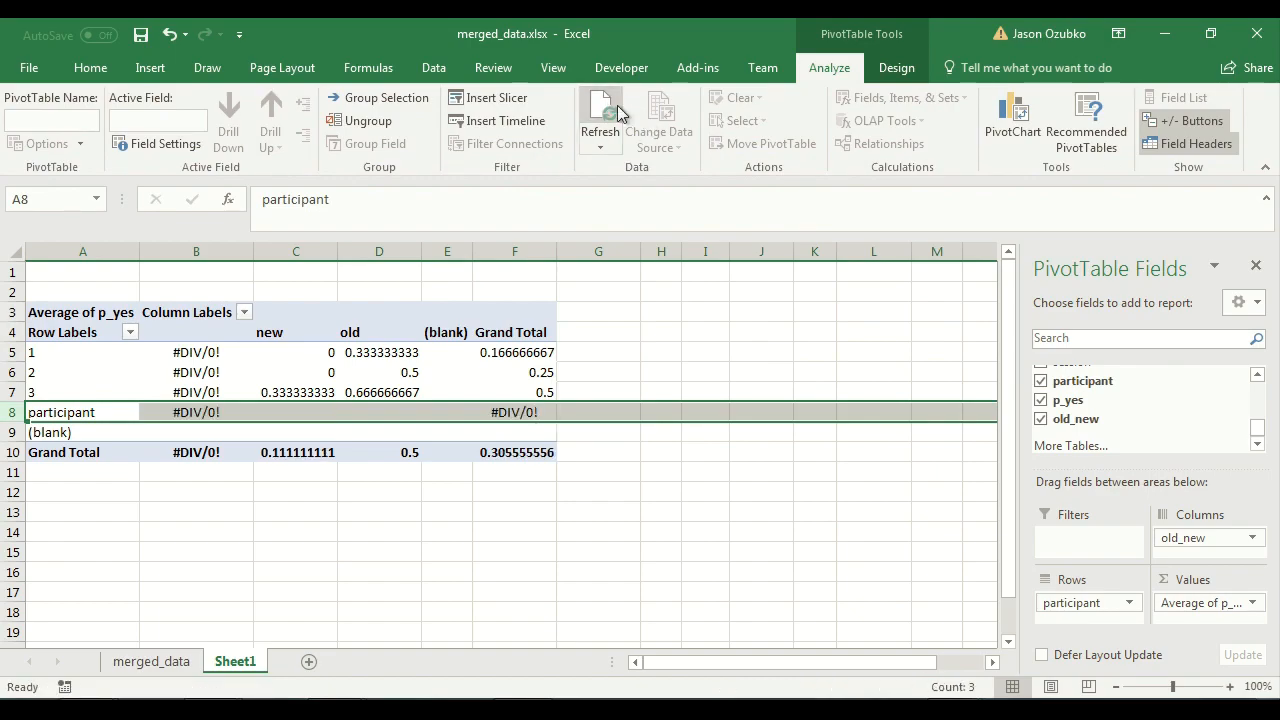
{"action": "left_click_drag", "start_coordinate": [299, 353], "coordinate": [305, 455]}
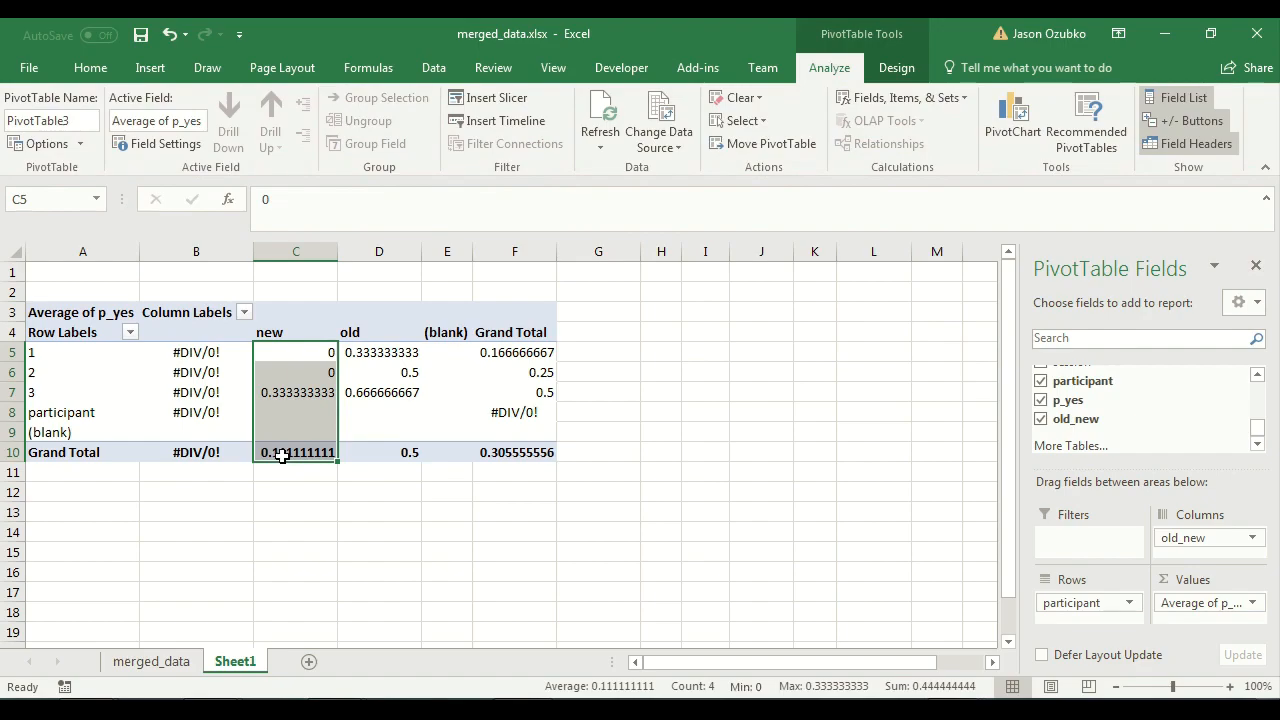
{"action": "left_click", "coordinate": [280, 452]}
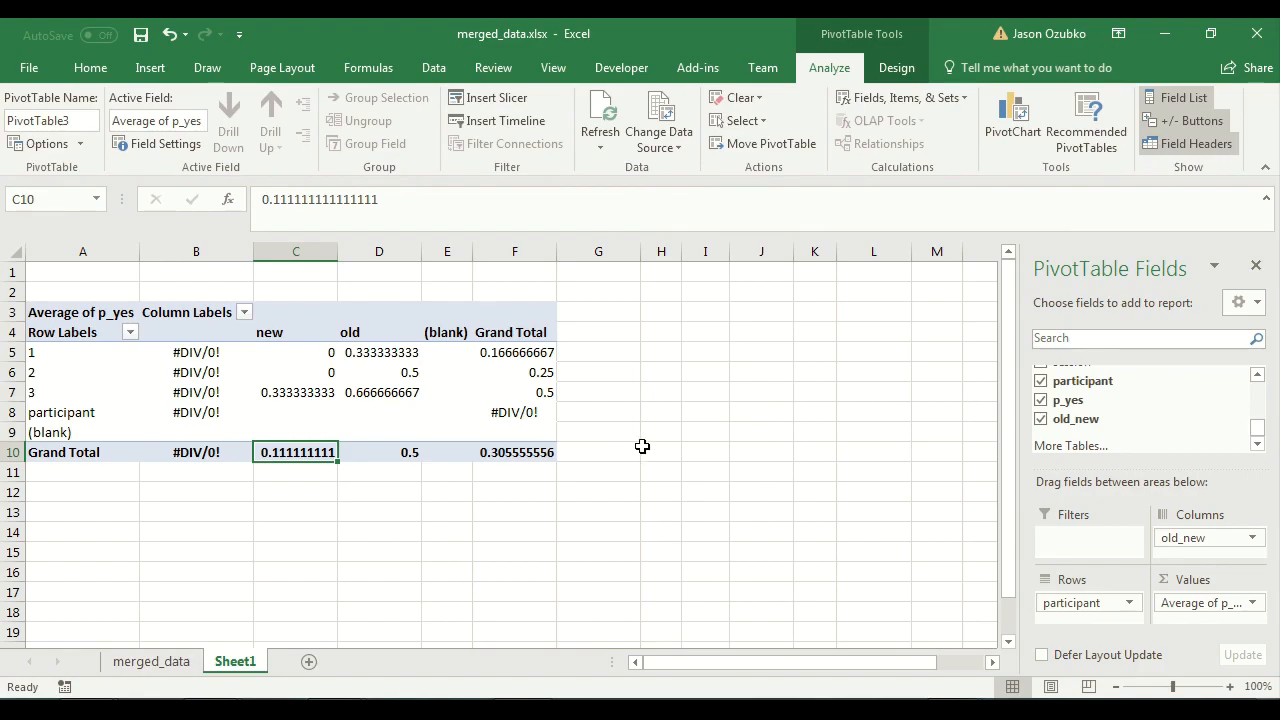
{"action": "left_click", "coordinate": [660, 332]}
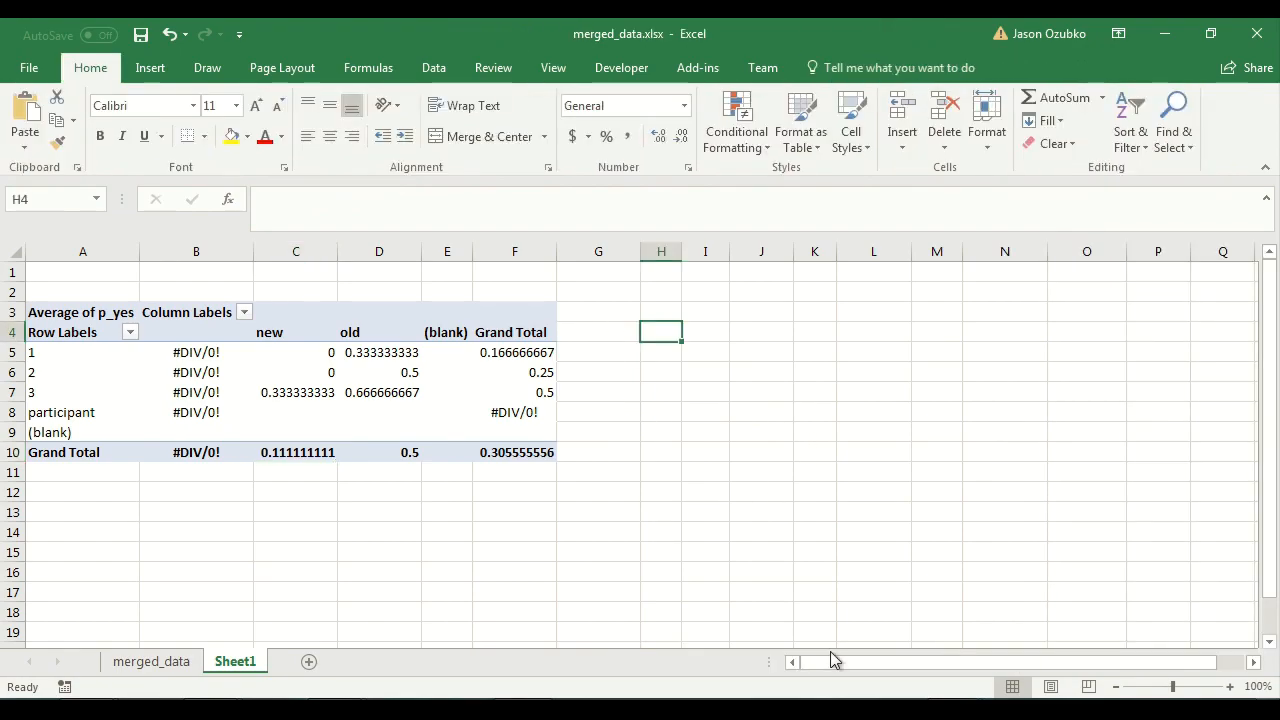
{"action": "left_click", "coordinate": [518, 497]}
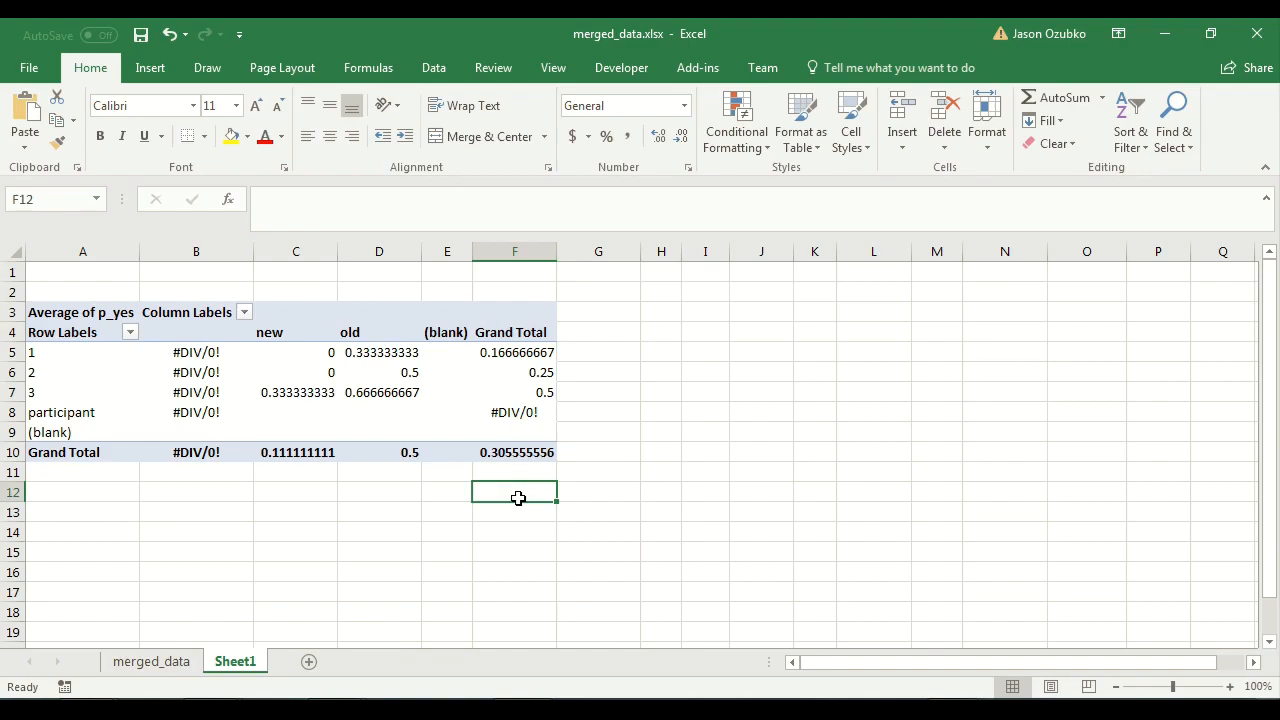
{"action": "left_click", "coordinate": [710, 336]}
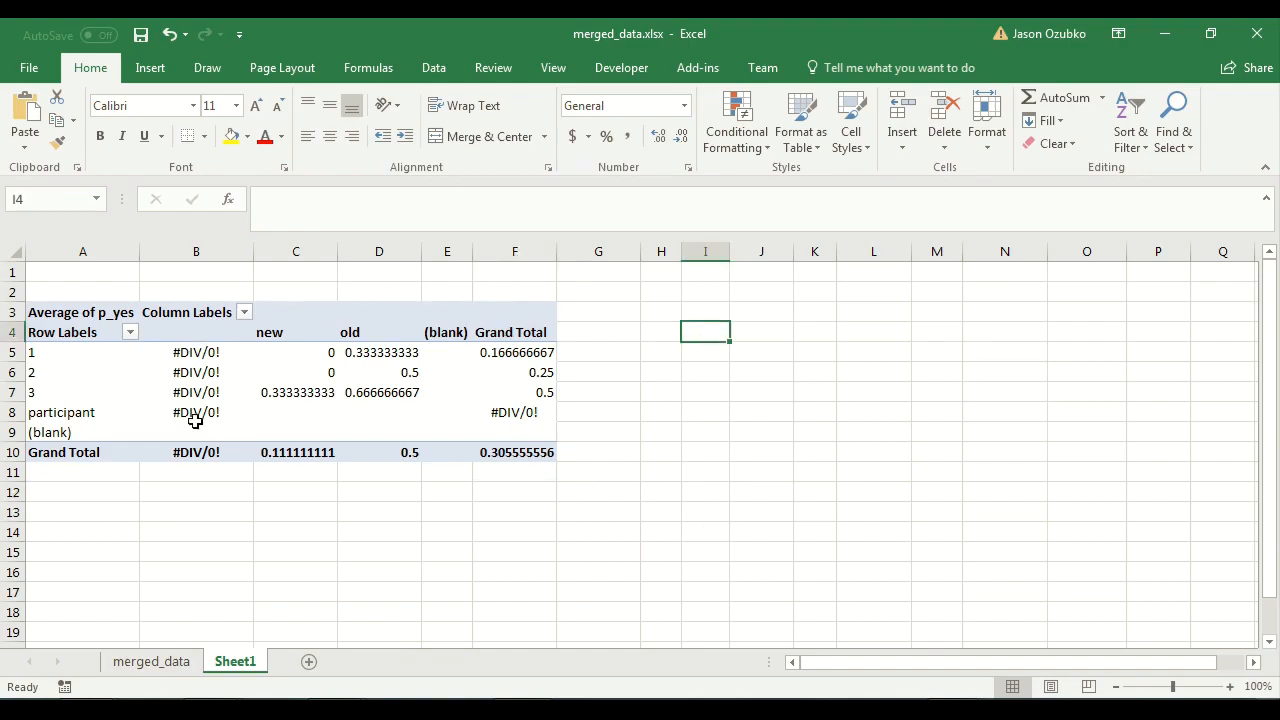